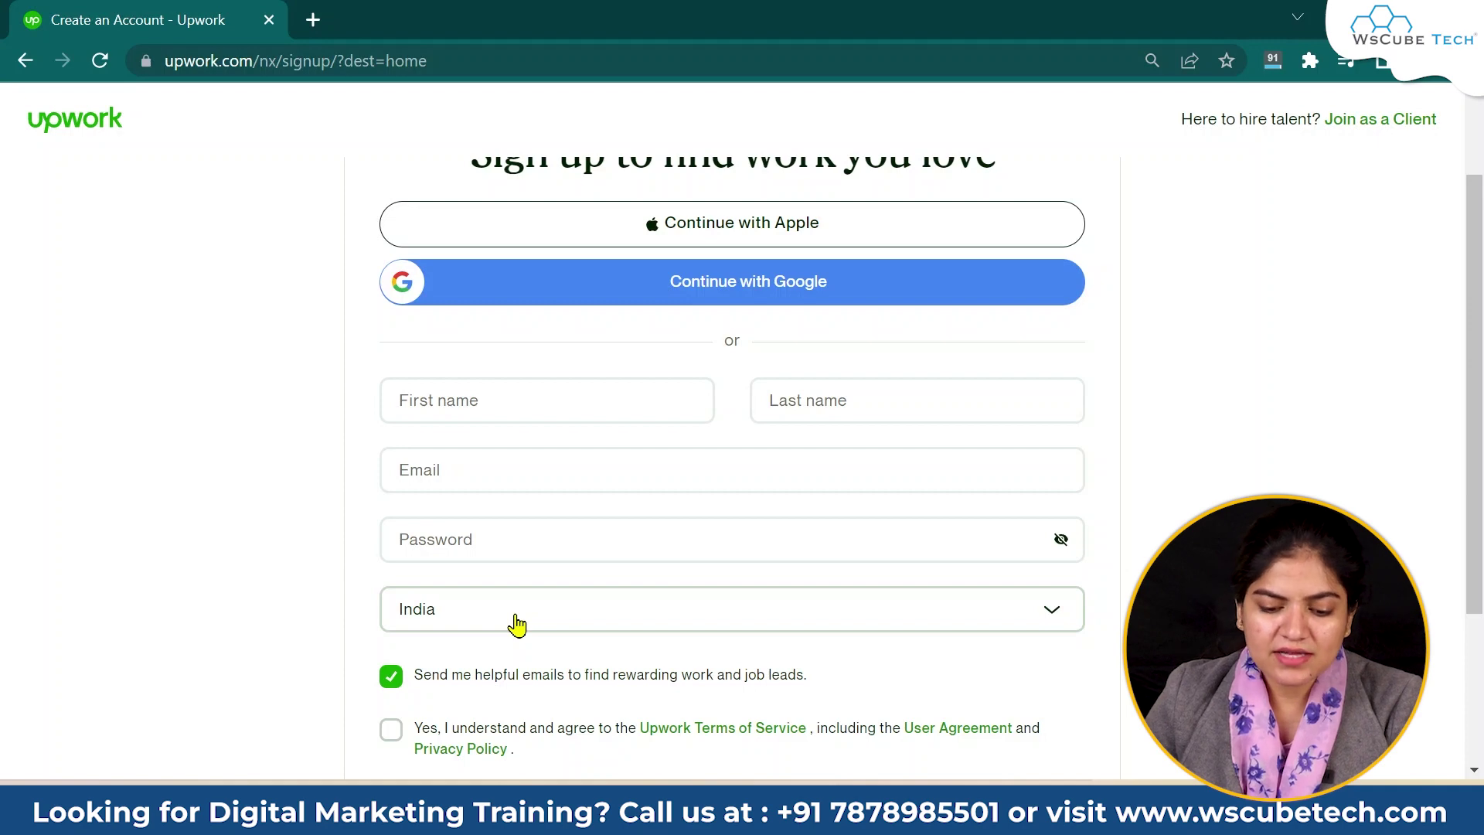
Review the sign-up form and create the freelancer account with the second listed Google account.
scroll(517, 624, down, 3)
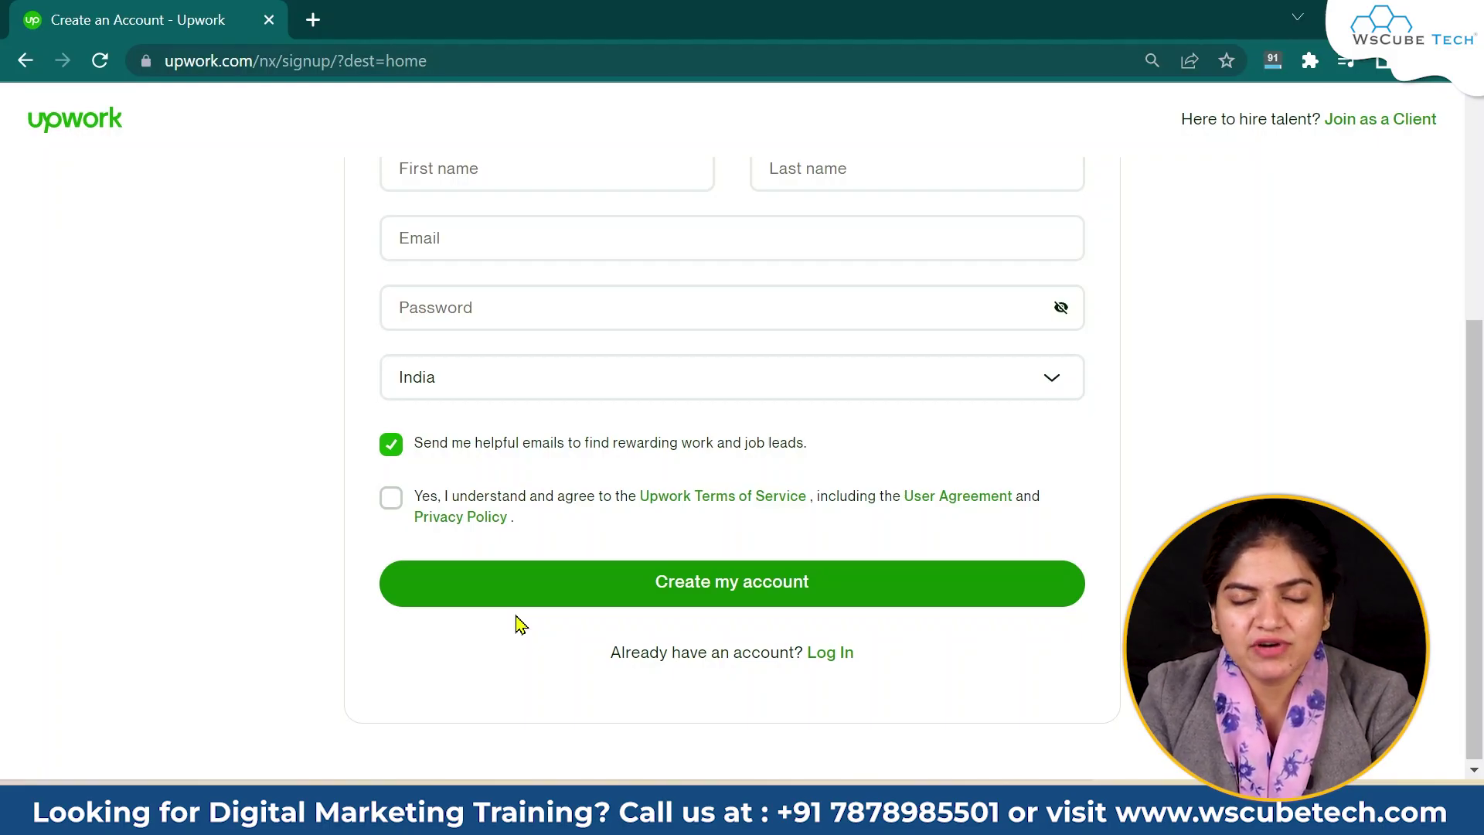
scroll(600, 497, up, 5)
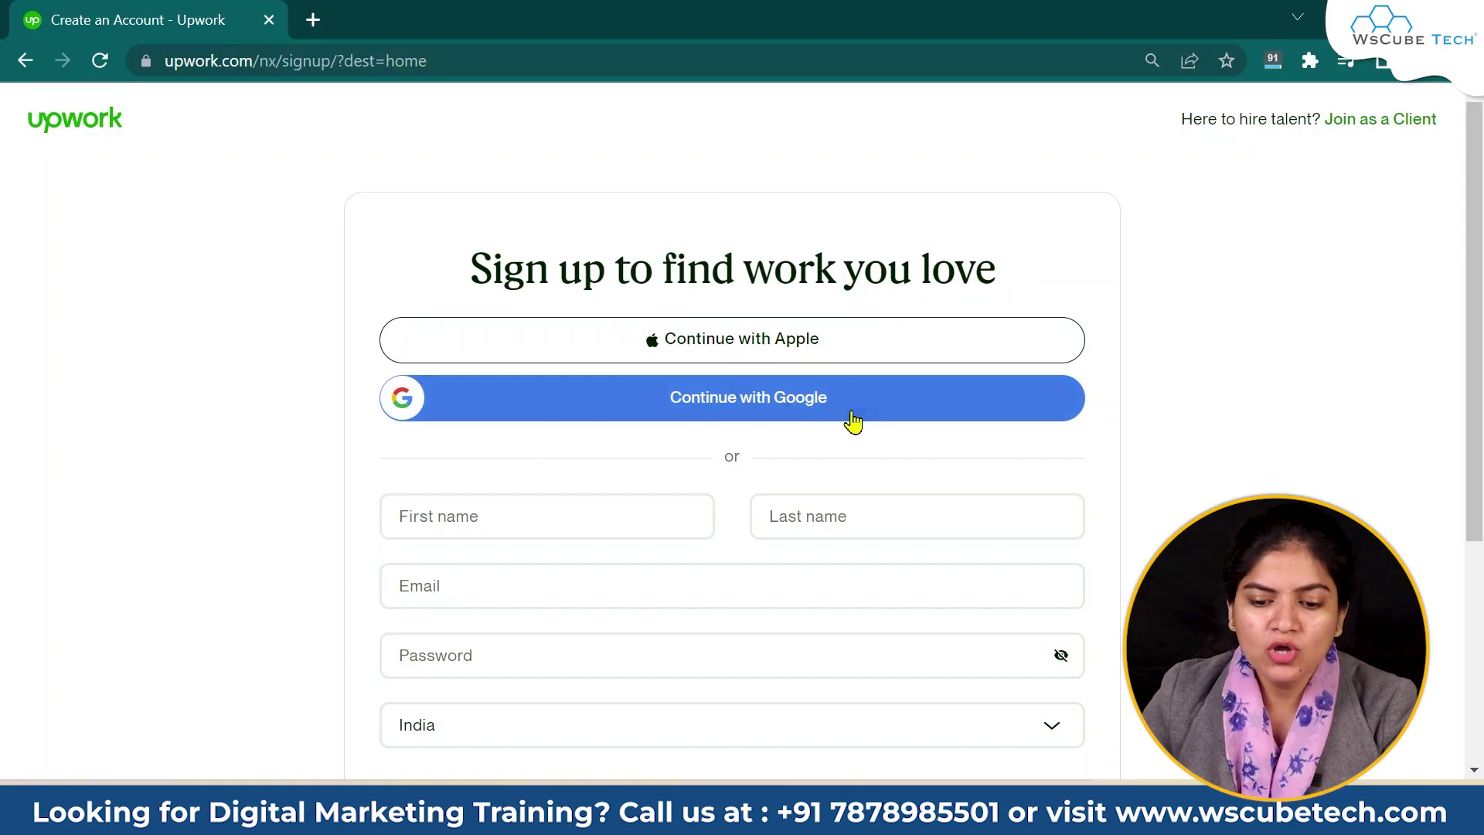
scroll(827, 416, down, 2)
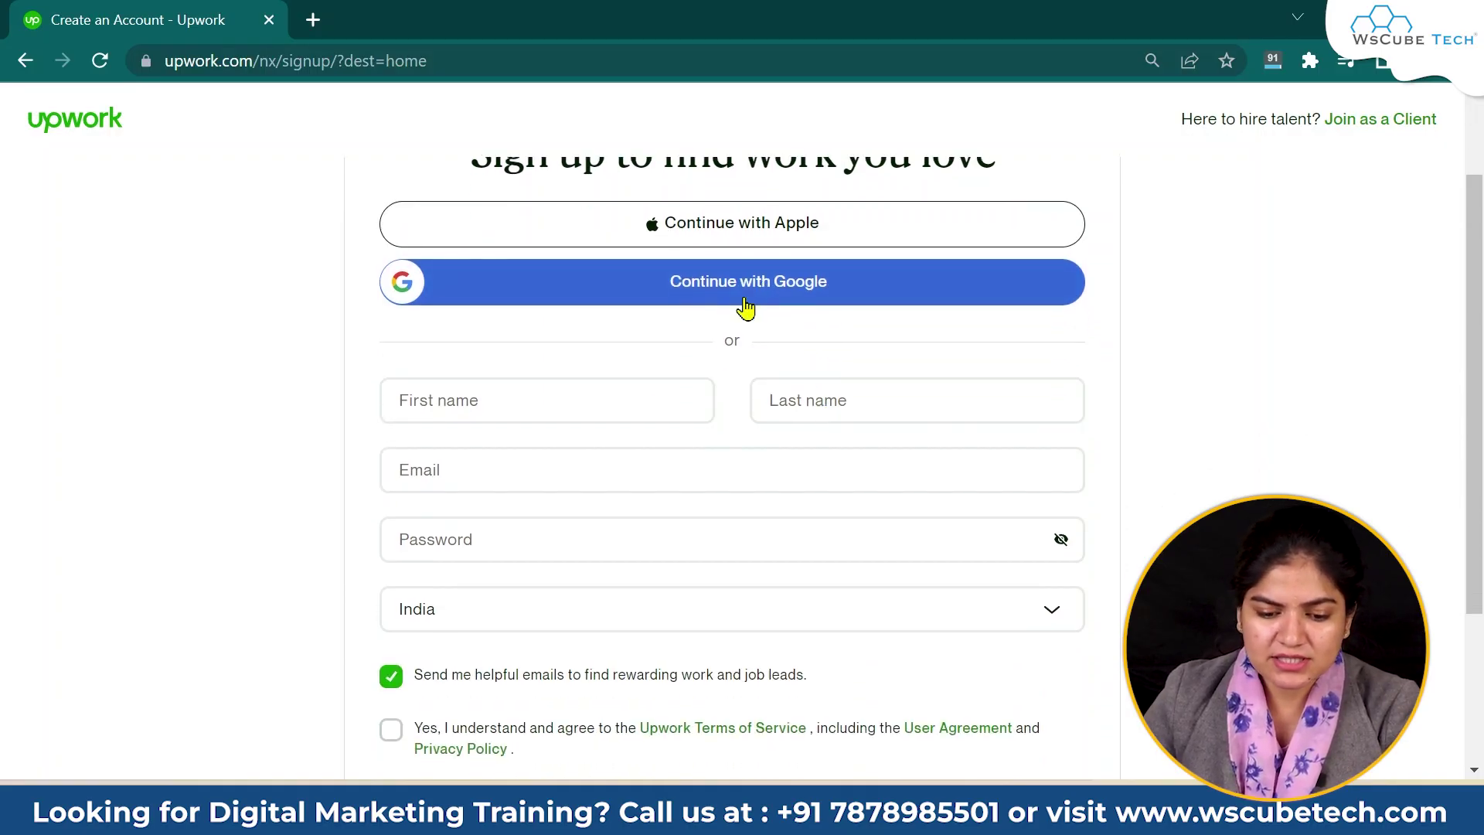
click(835, 284)
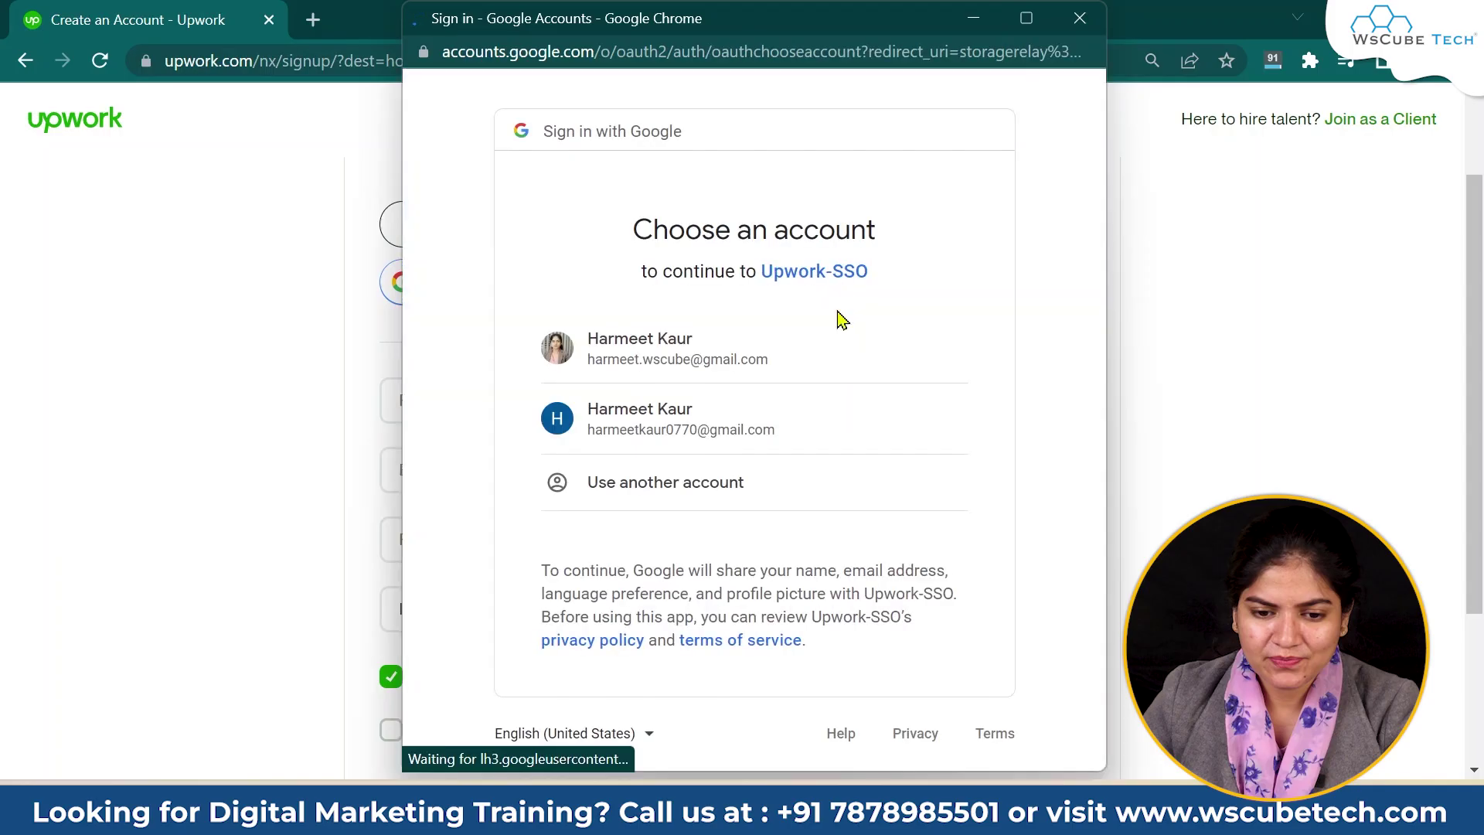
click(818, 422)
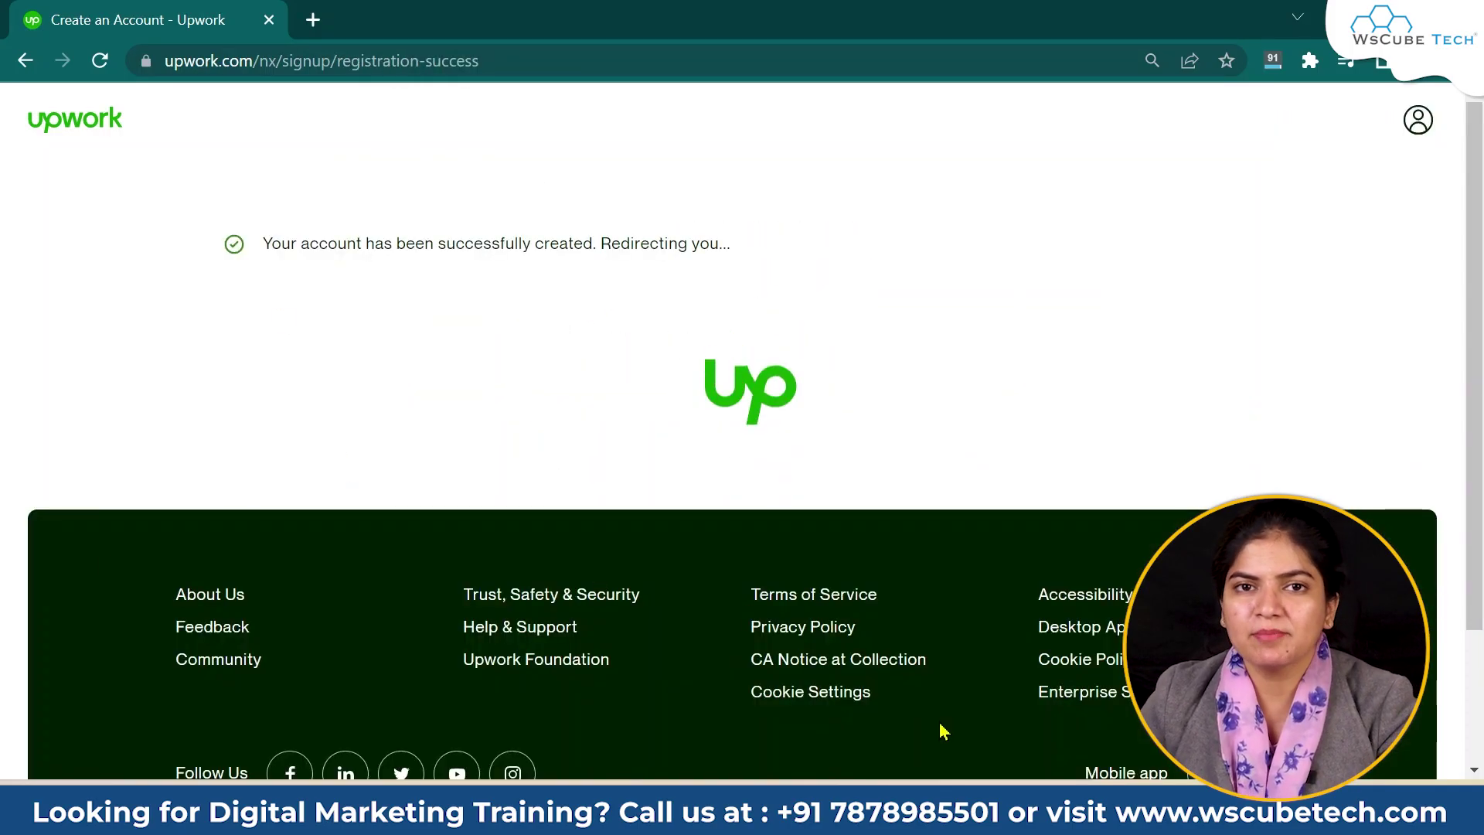
drag(408, 298, 116, 224)
click(410, 292)
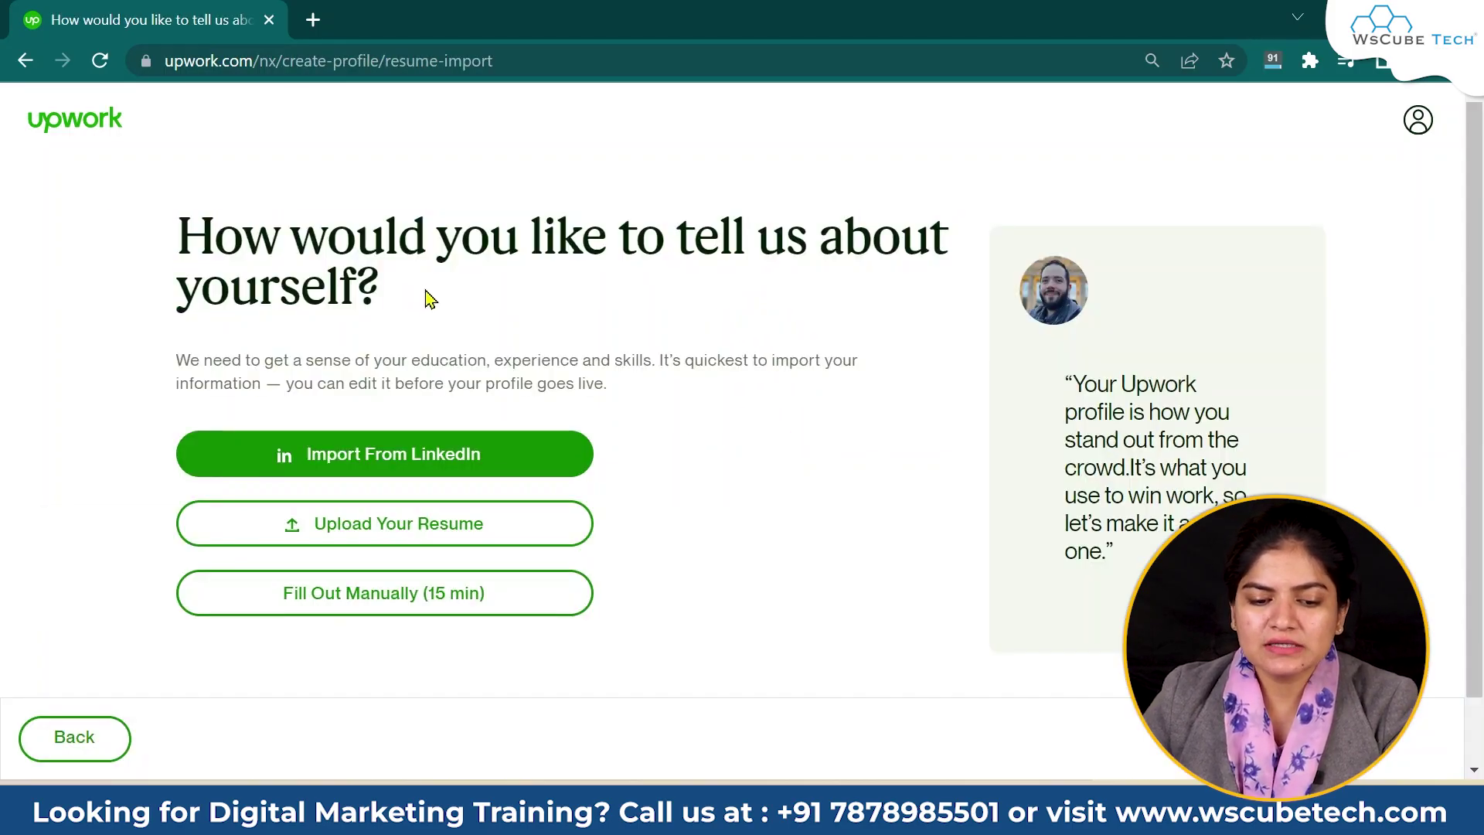
drag(394, 293, 33, 193)
click(469, 308)
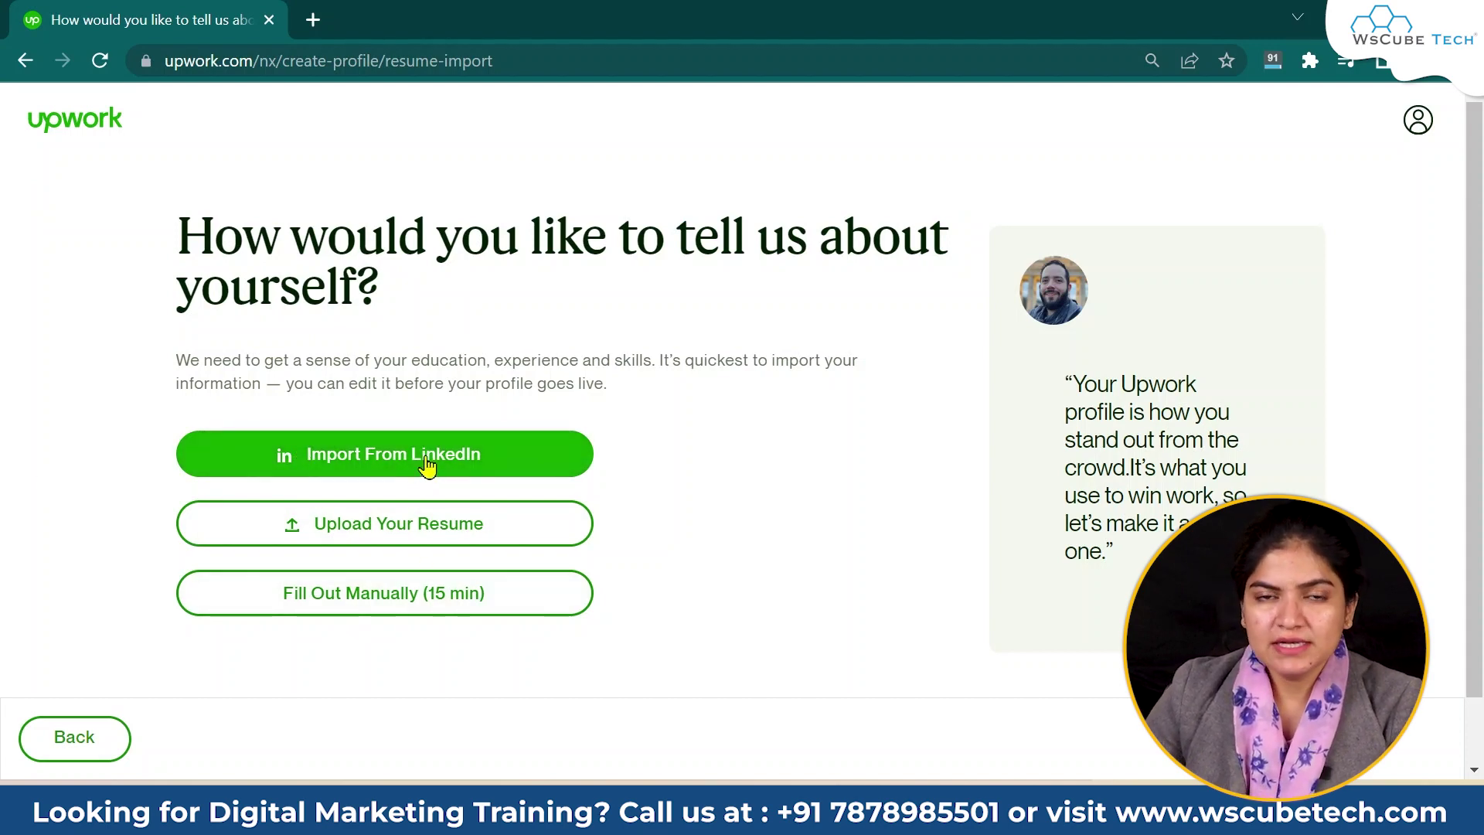
Search for LinkedIn in a new browser tab and open its home feed.
click(310, 20)
text(klin)
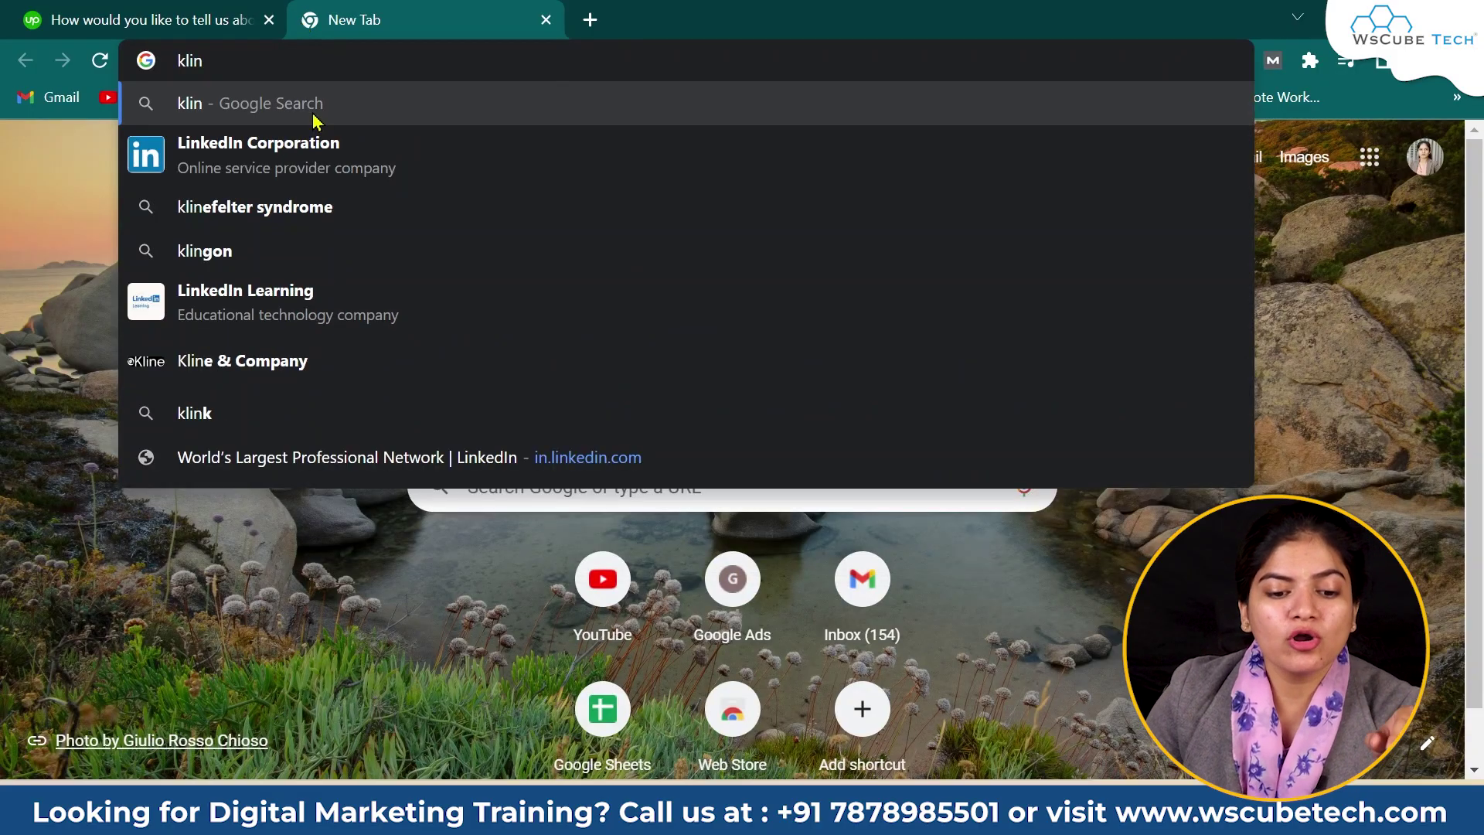
click(417, 150)
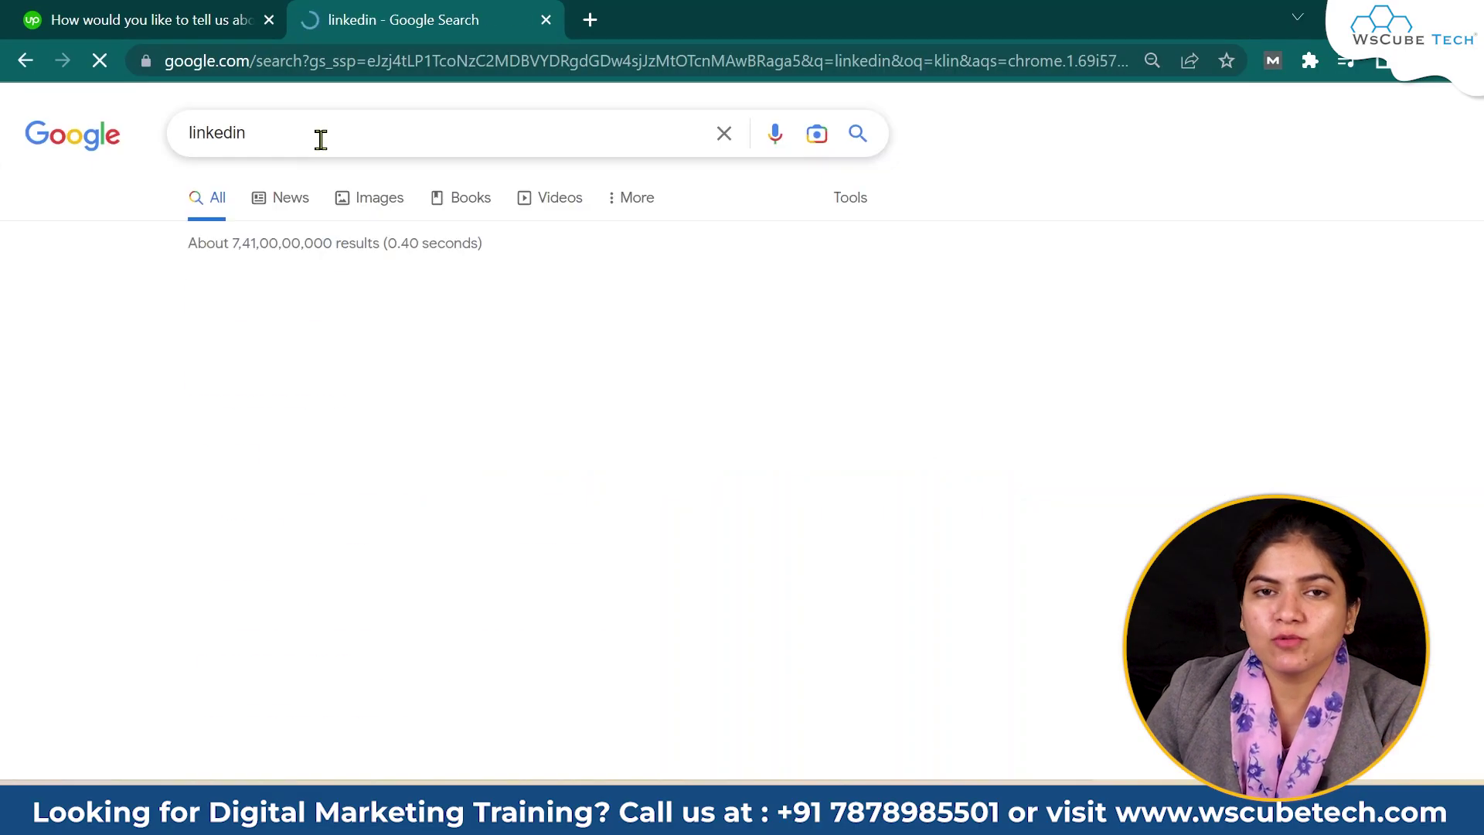
click(232, 390)
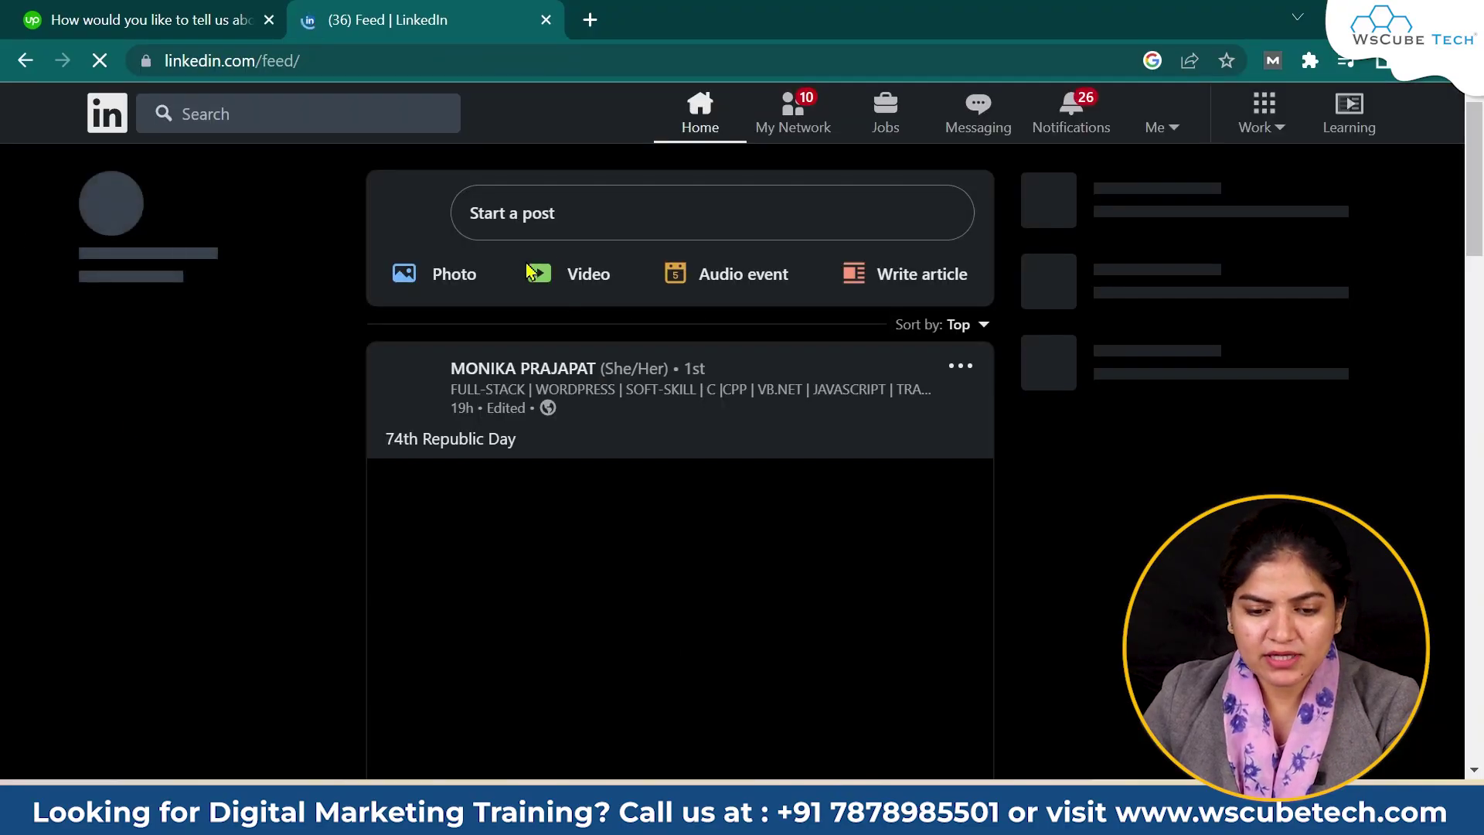
Open the account holder's own LinkedIn profile and look at its Save to PDF option.
click(1161, 116)
click(1079, 284)
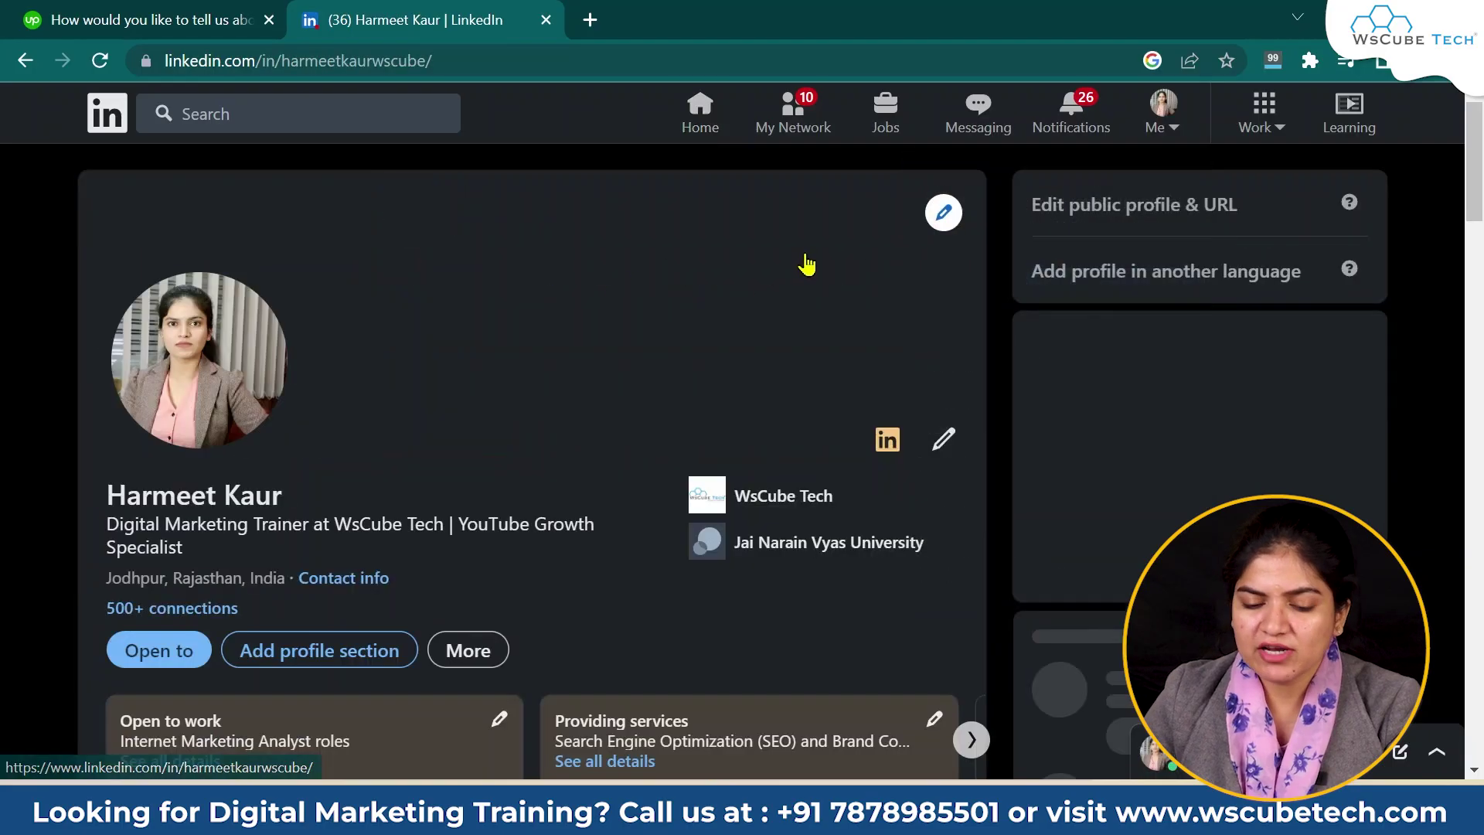
click(468, 655)
scroll(546, 652, down, 2)
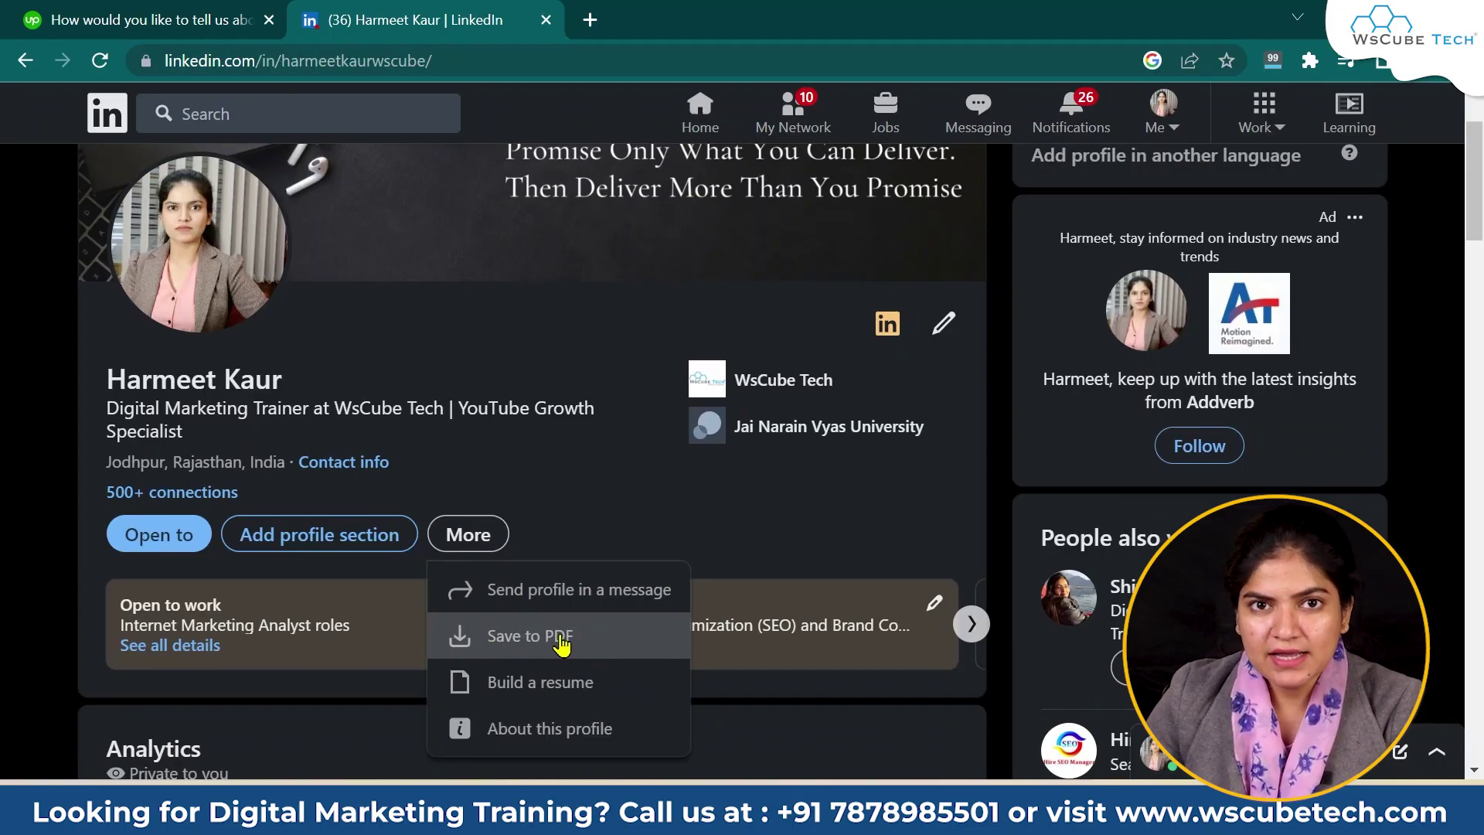
Return to the Upwork tab and choose to fill out the profile manually.
click(124, 19)
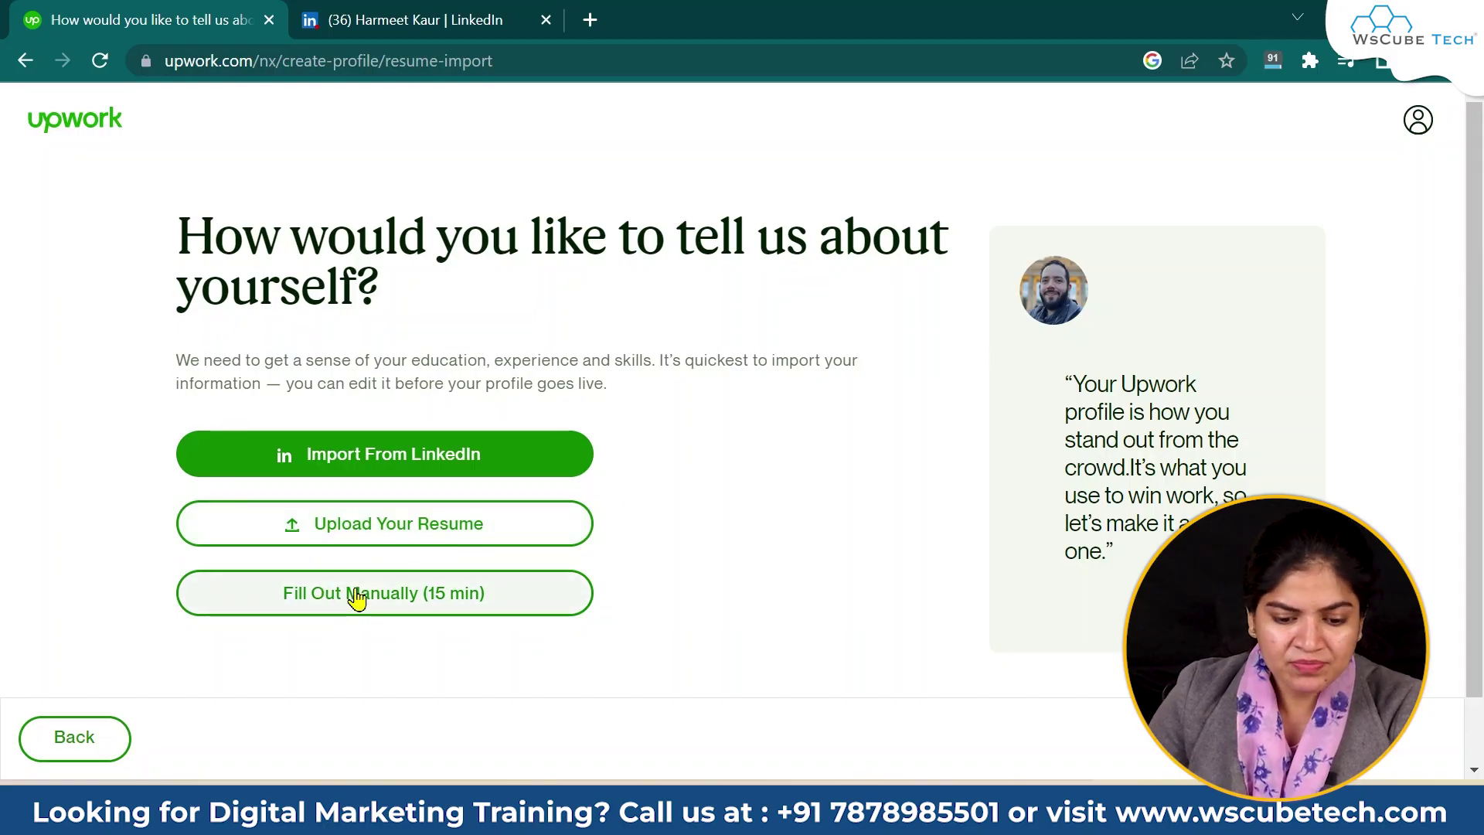
click(357, 596)
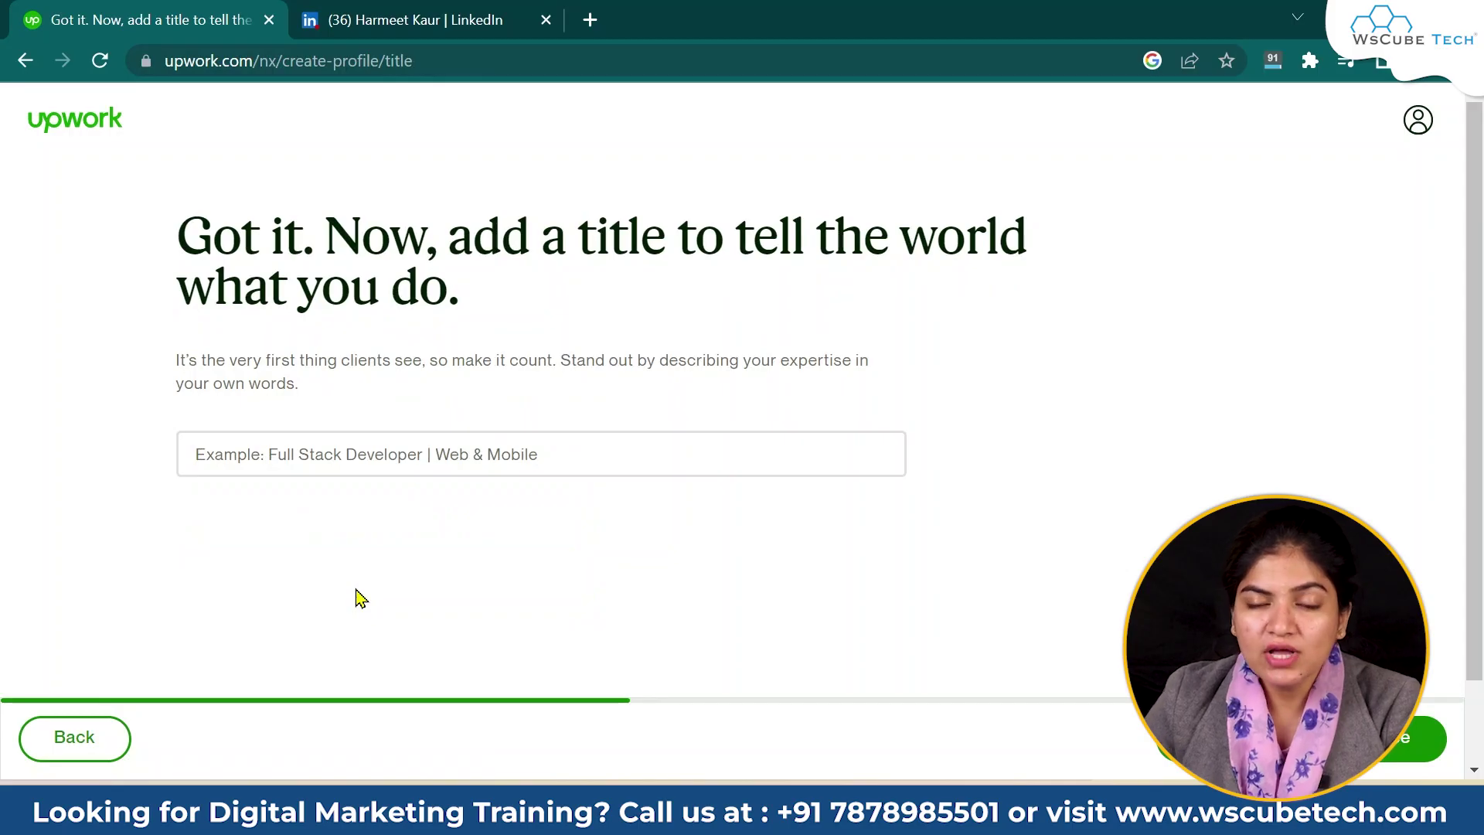
Enter the profile title "Digital Marketer with 7 Years of Experience in SEO, YouTube Growth & Social Media Optimization".
click(357, 455)
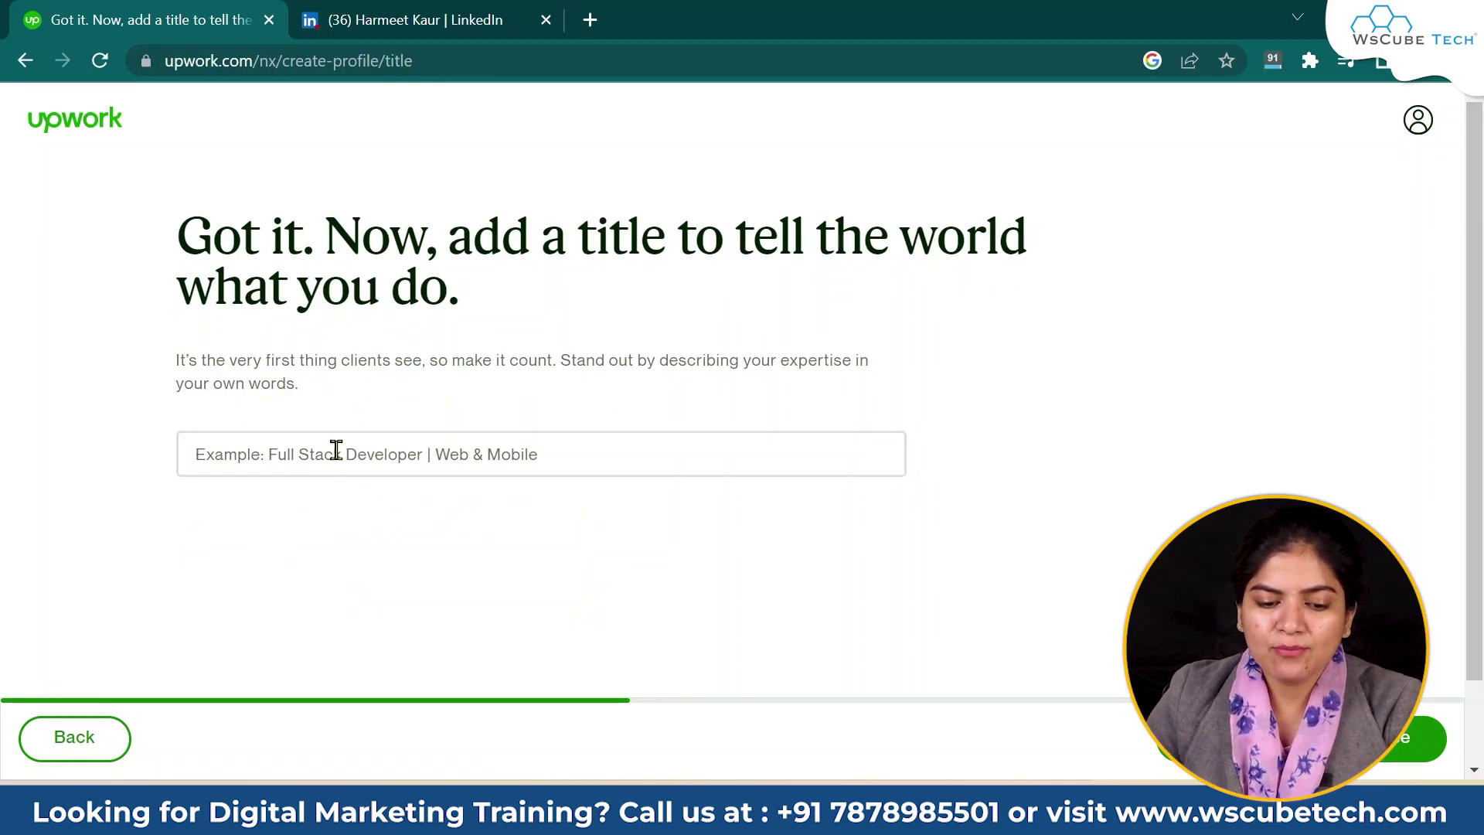
click(569, 463)
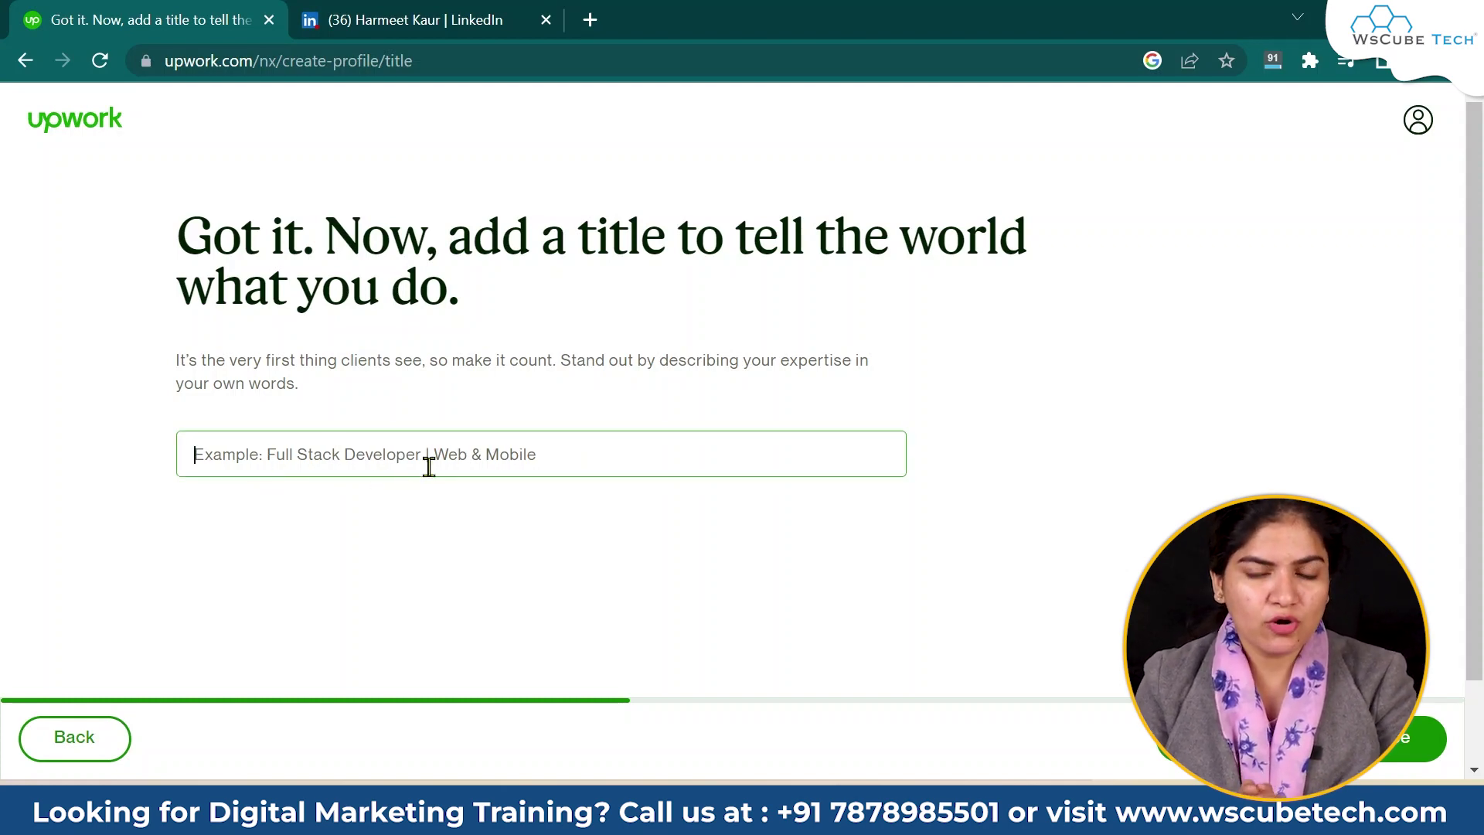
text(Digital)
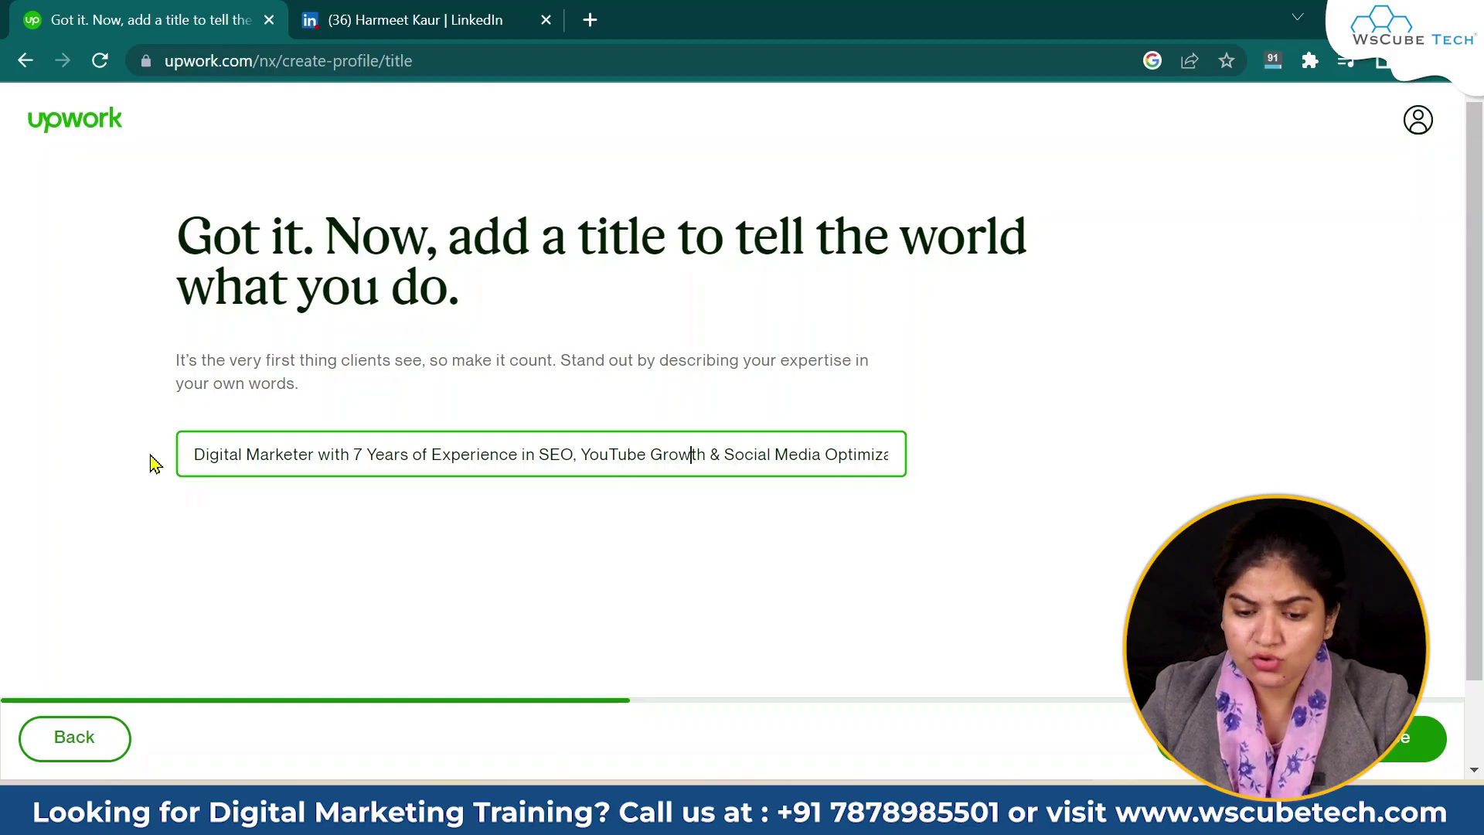
Read through the full profile title from beginning to end.
key(Right)
key(Right)
key(Right)
key(Right)
key(Right)
key(Right)
key(Right)
key(Right)
key(Right)
key(Right)
key(Right)
key(Right)
key(Right)
key(Right)
key(Right)
key(Right)
key(Right)
key(Right)
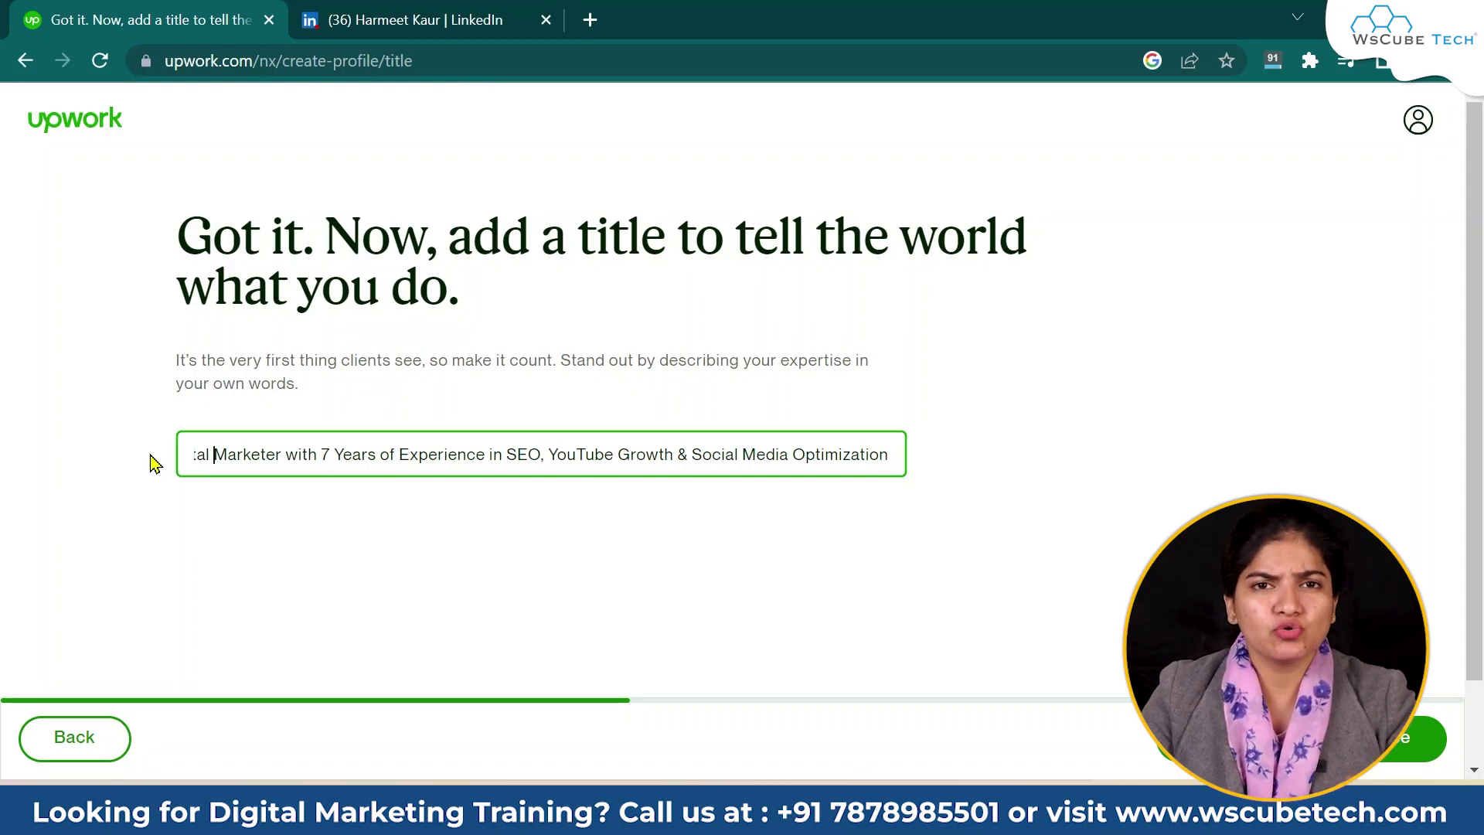
key(Home)
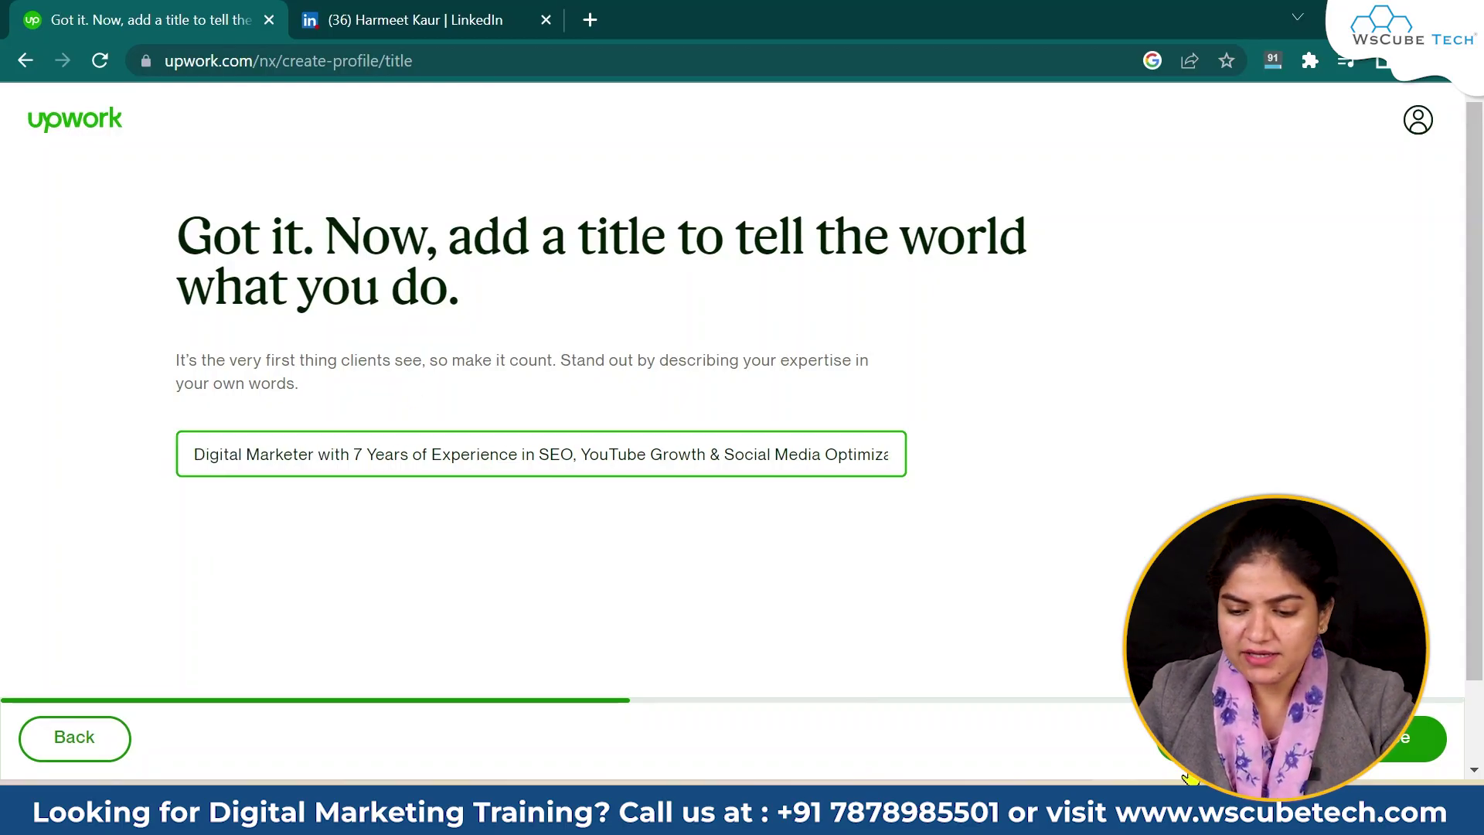
key(Tab)
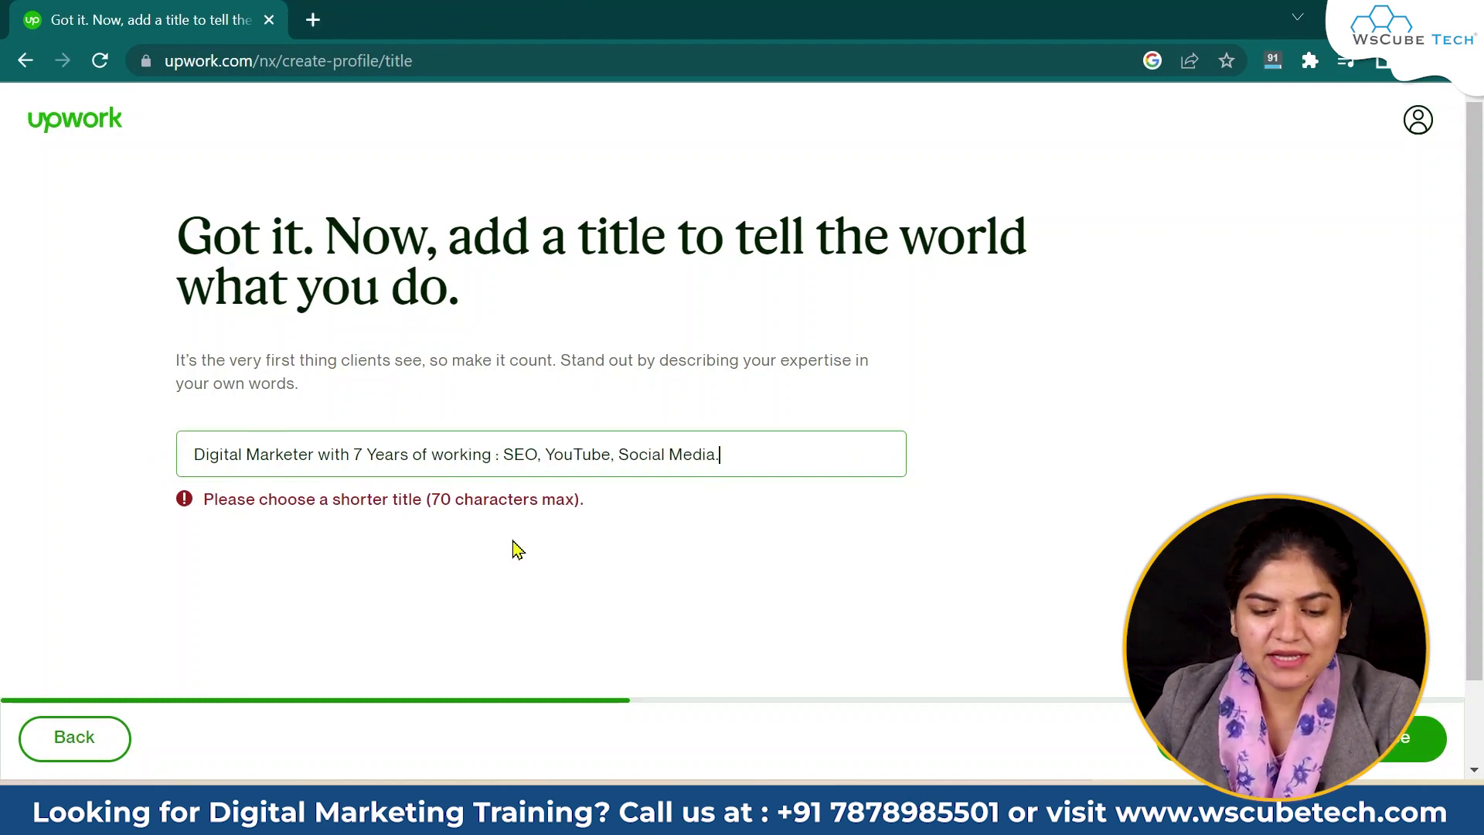
Replace the colon in the profile title with "in" and remove the final period after "Social Media".
click(394, 514)
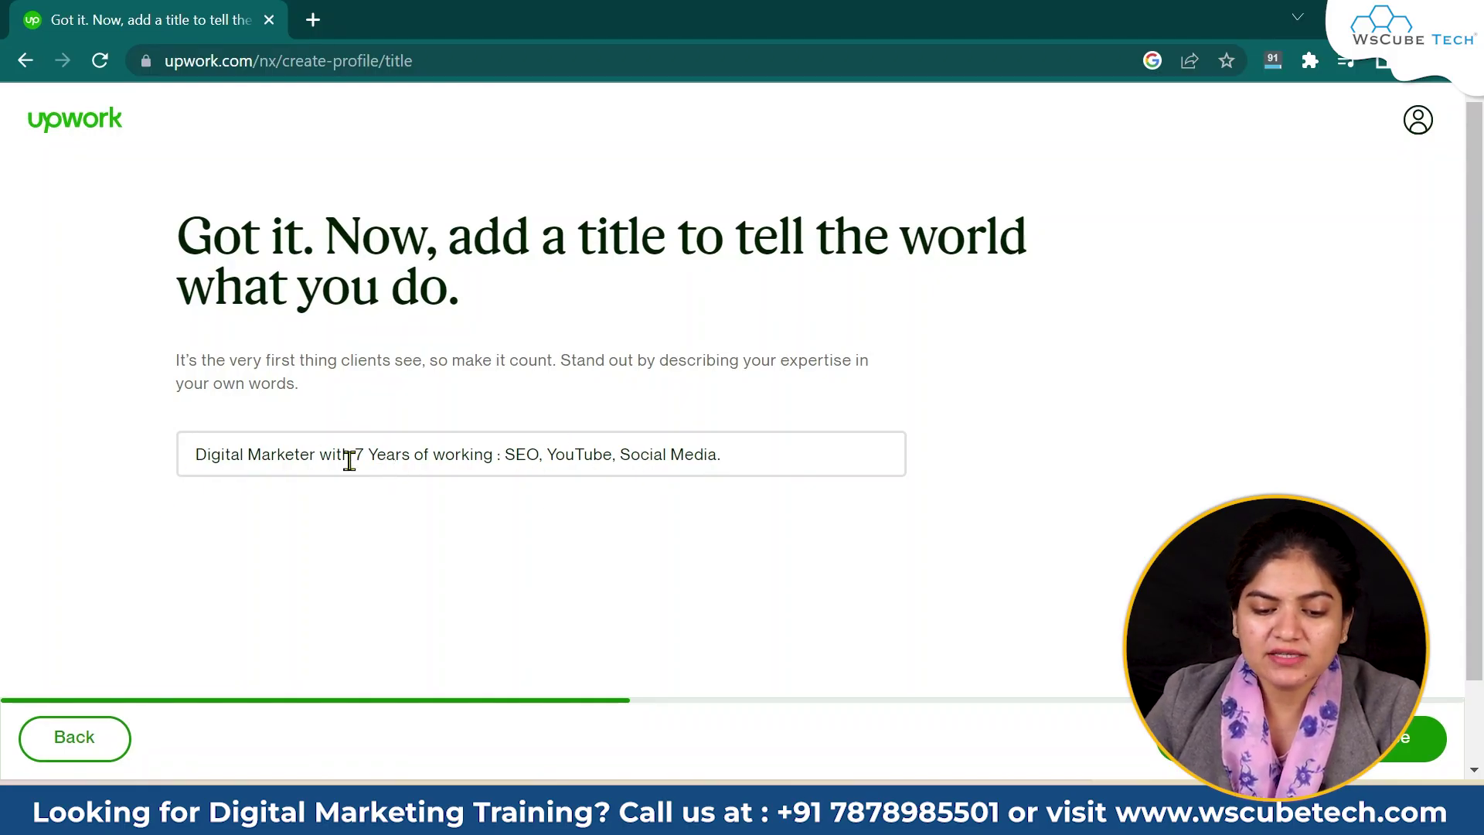
double_click(499, 454)
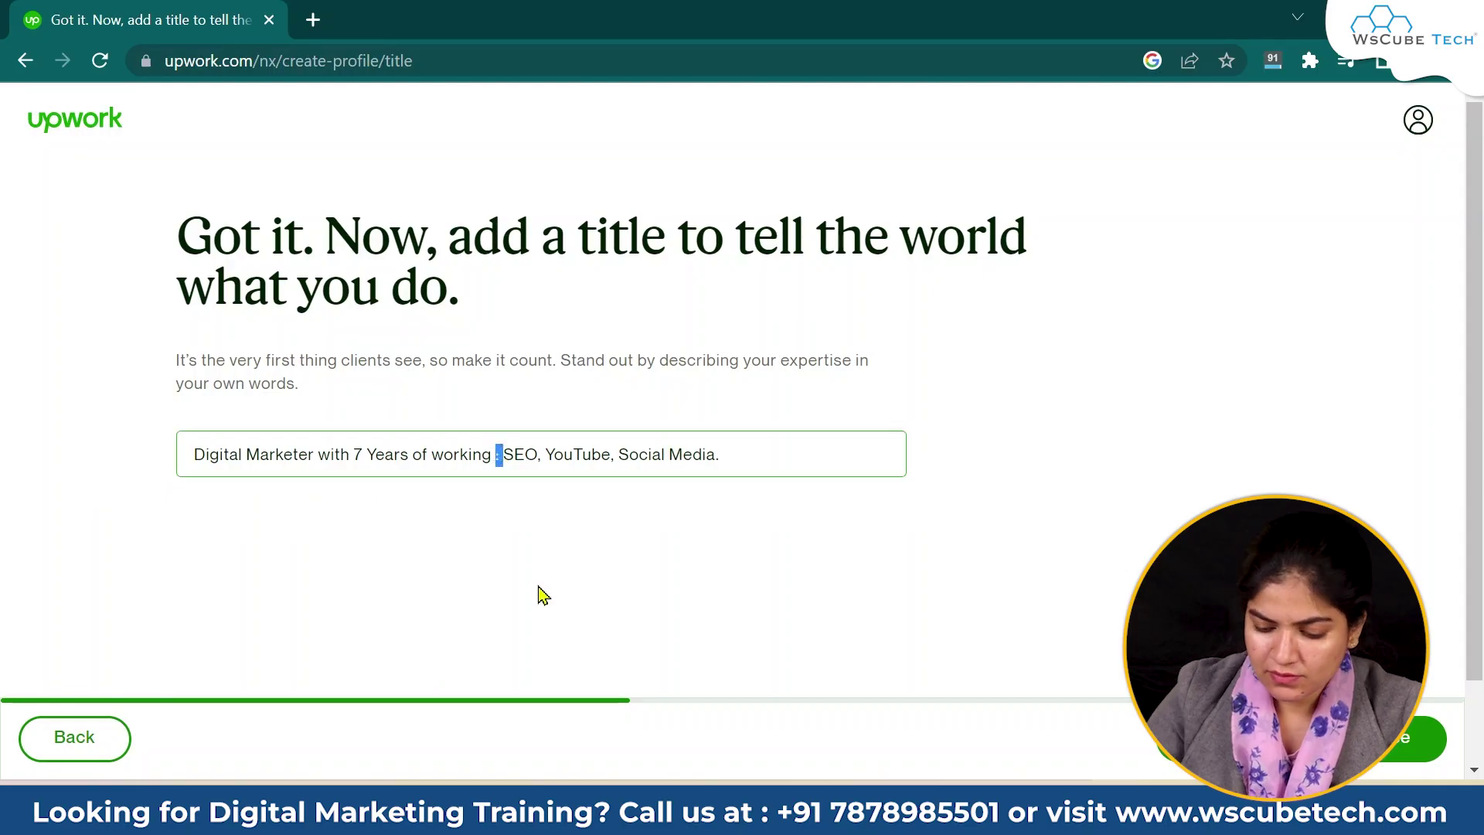
text(in)
click(729, 457)
key(BackSpace)
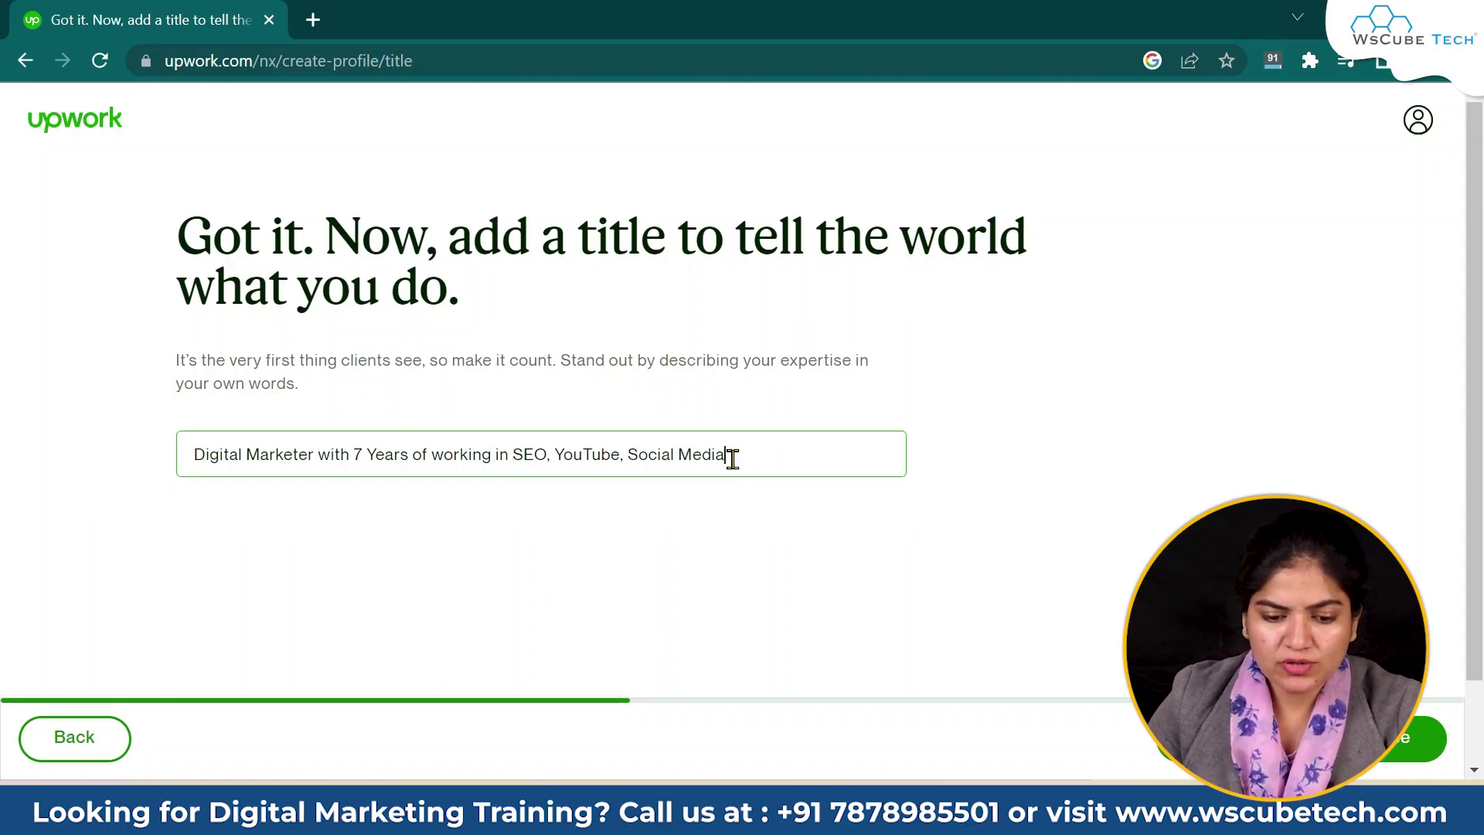
drag(729, 457, 0, 299)
click(585, 638)
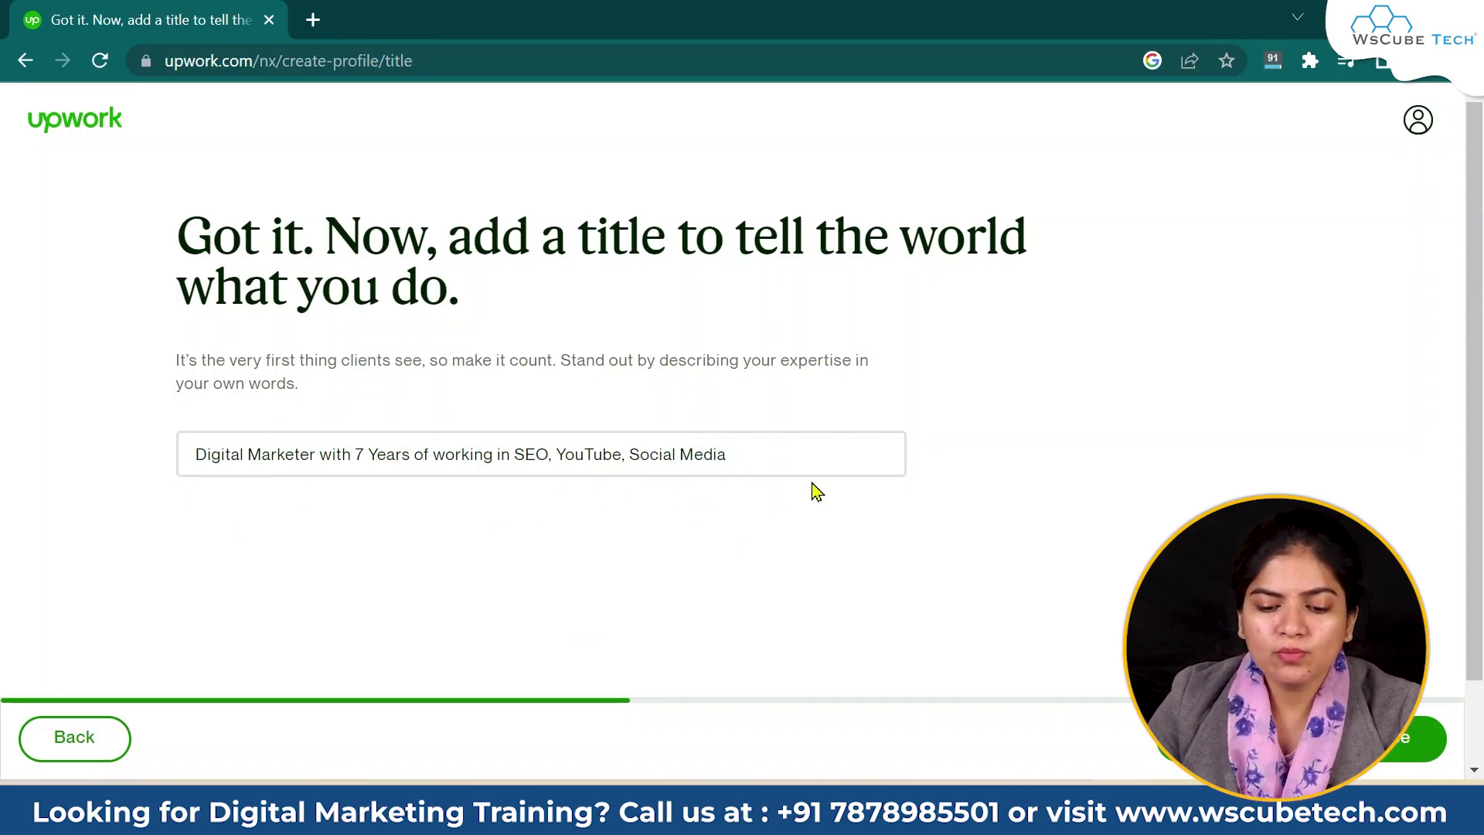
click(572, 451)
key(ctrl+a)
click(593, 564)
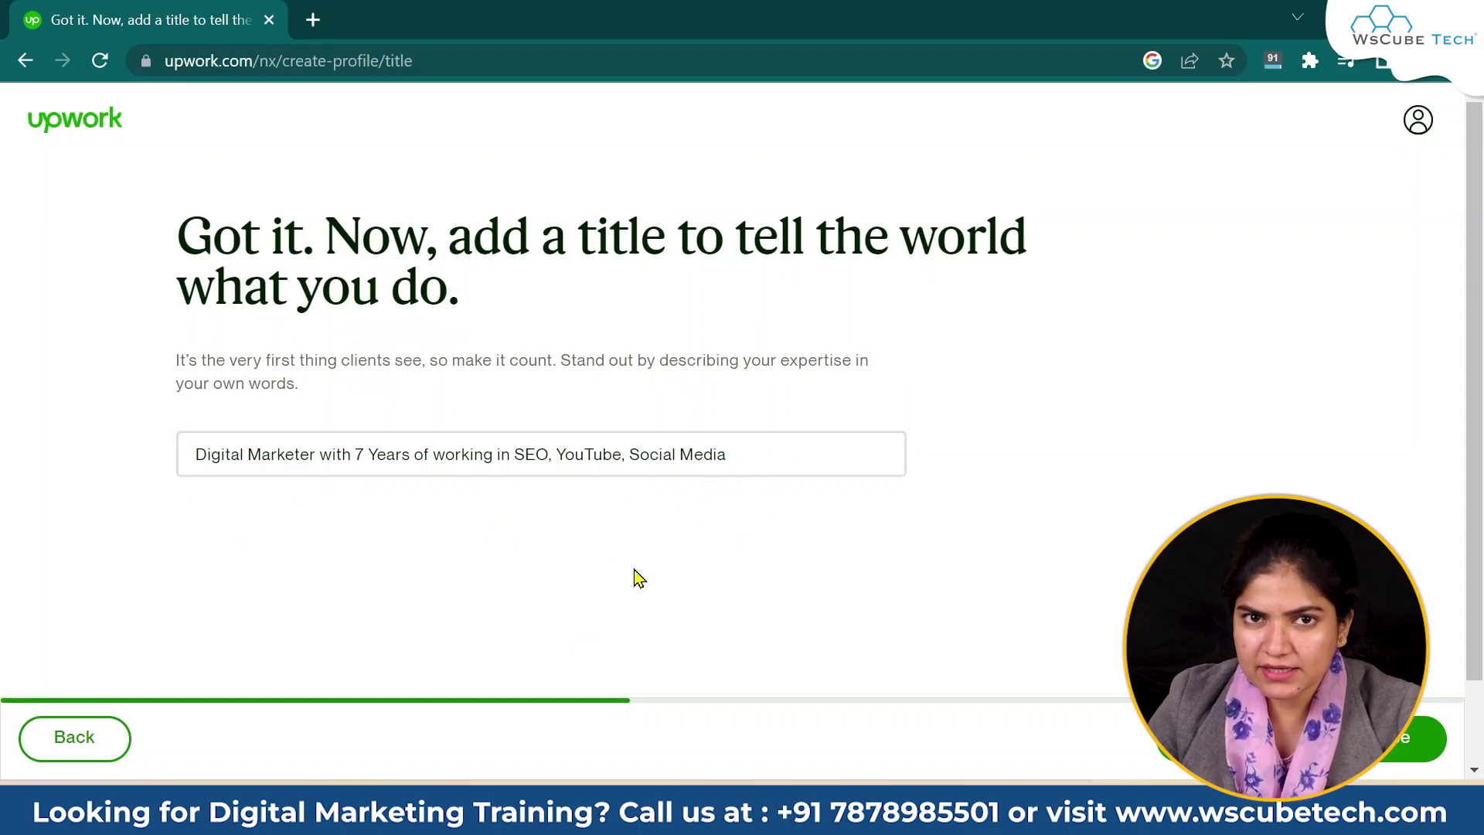
drag(412, 454, 357, 454)
click(360, 453)
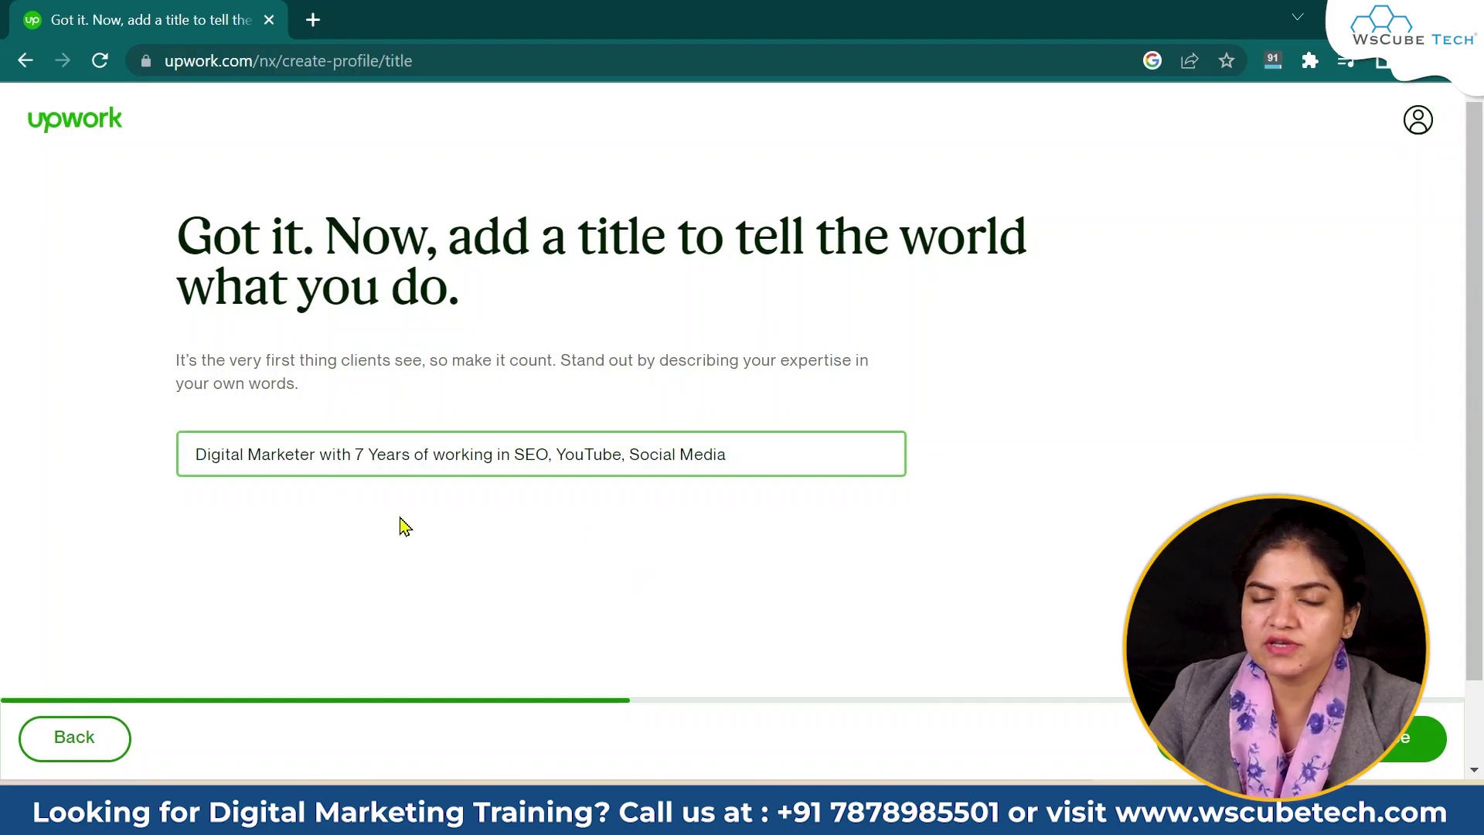
click(402, 521)
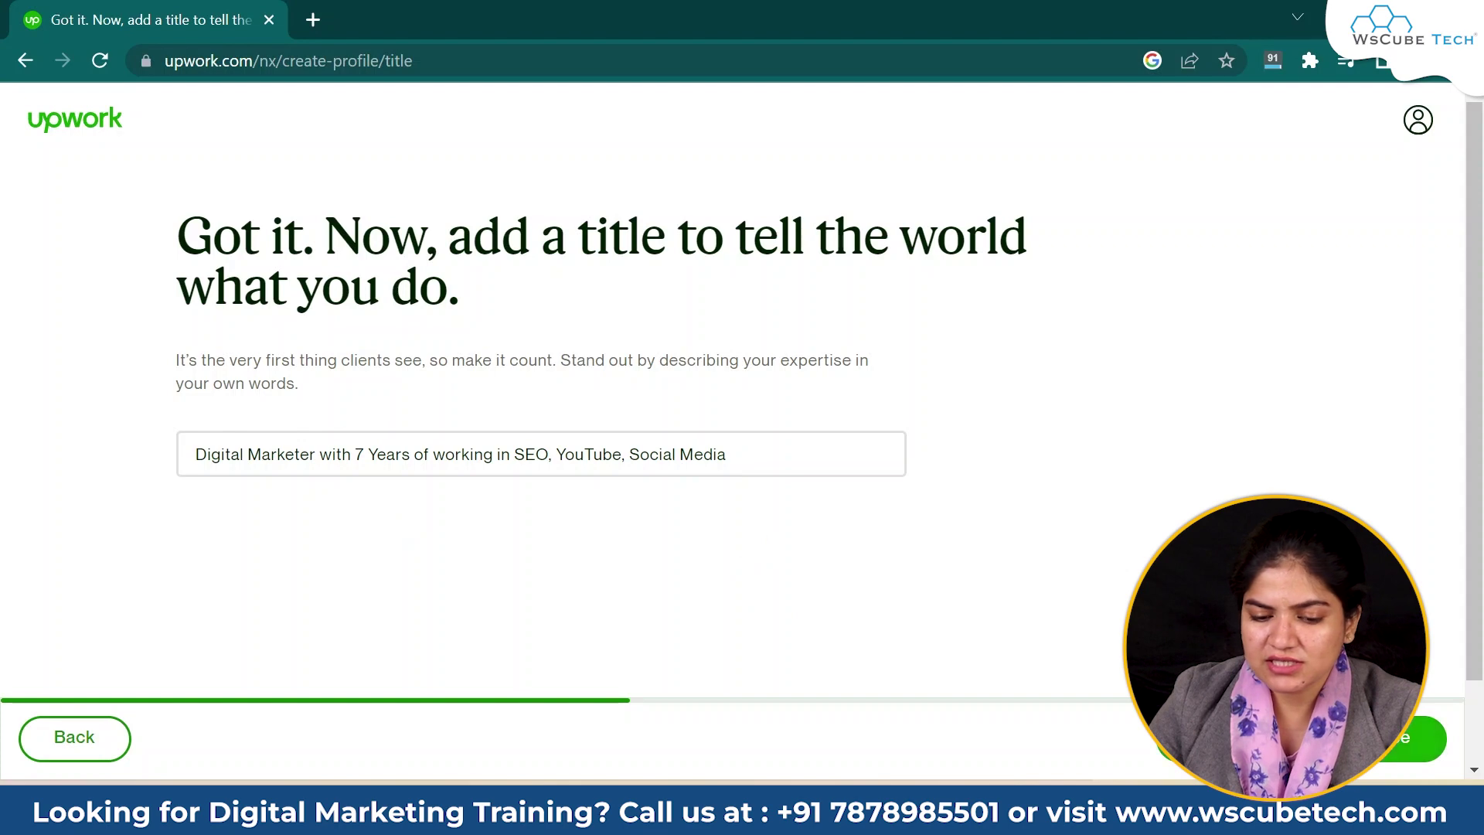
Continue from the profile title to the work experience page and read its instructions.
click(1307, 738)
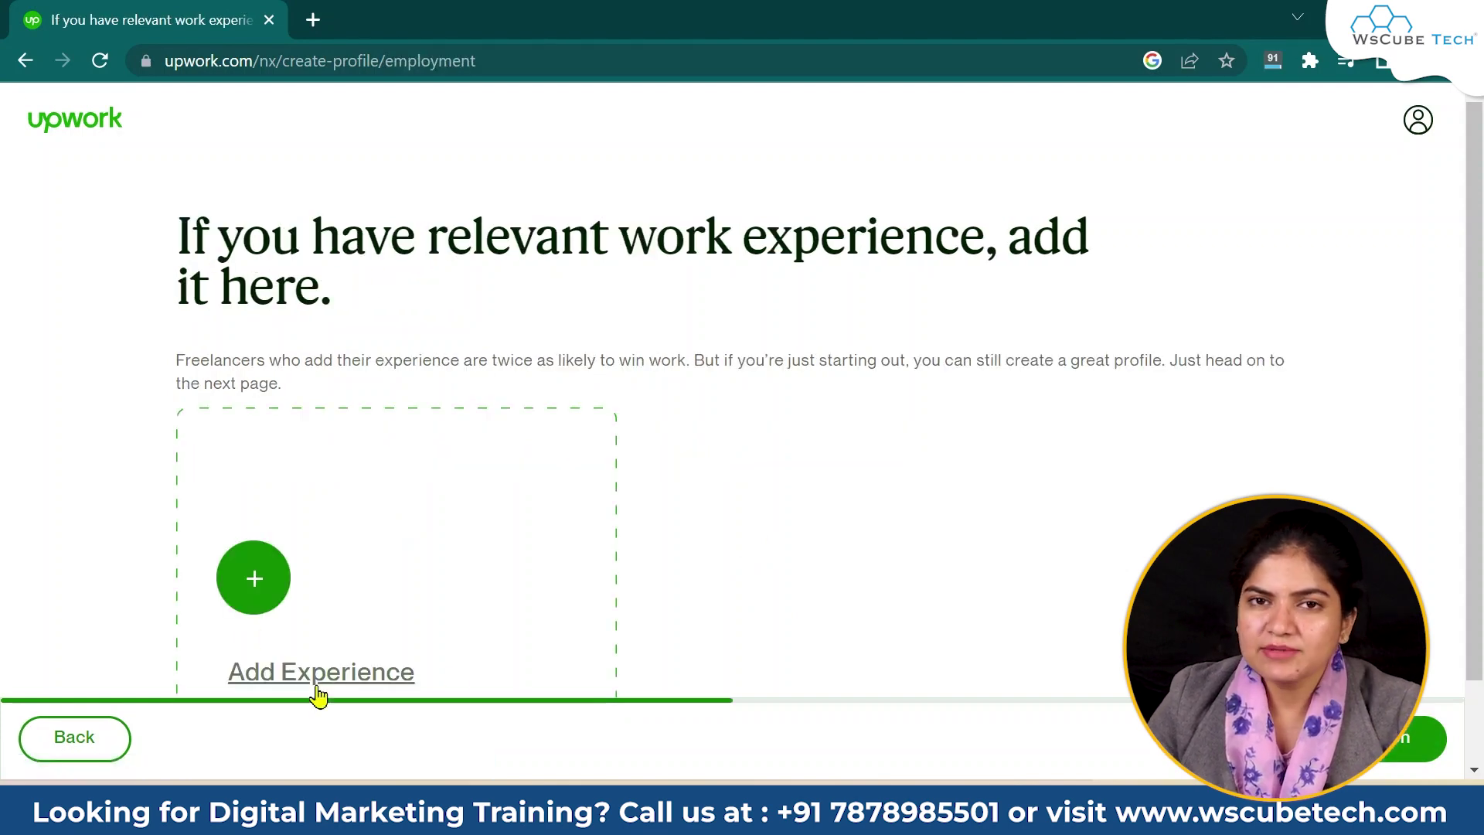
scroll(457, 657, down, 1)
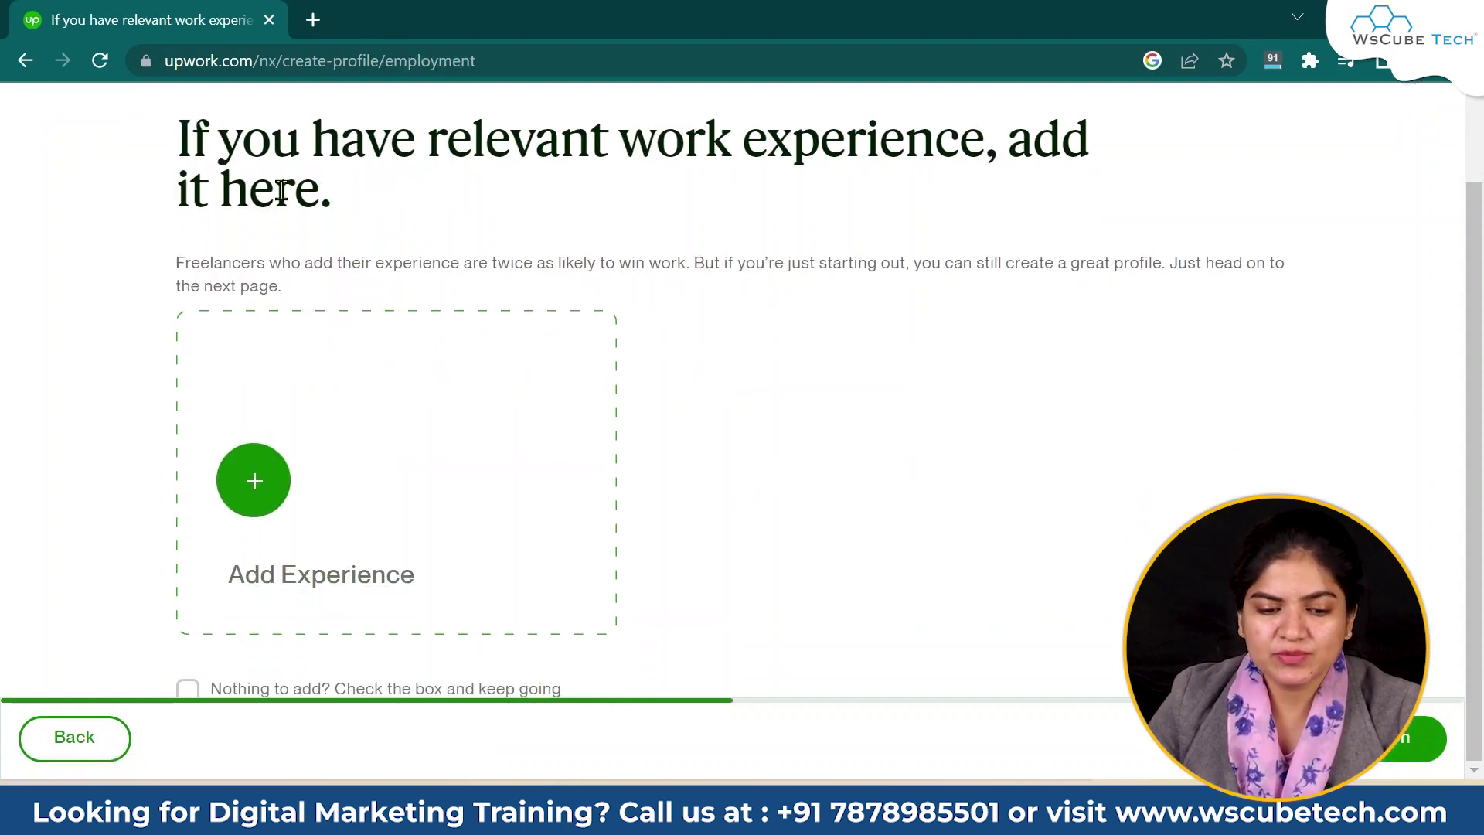
drag(348, 205, 100, 133)
click(693, 326)
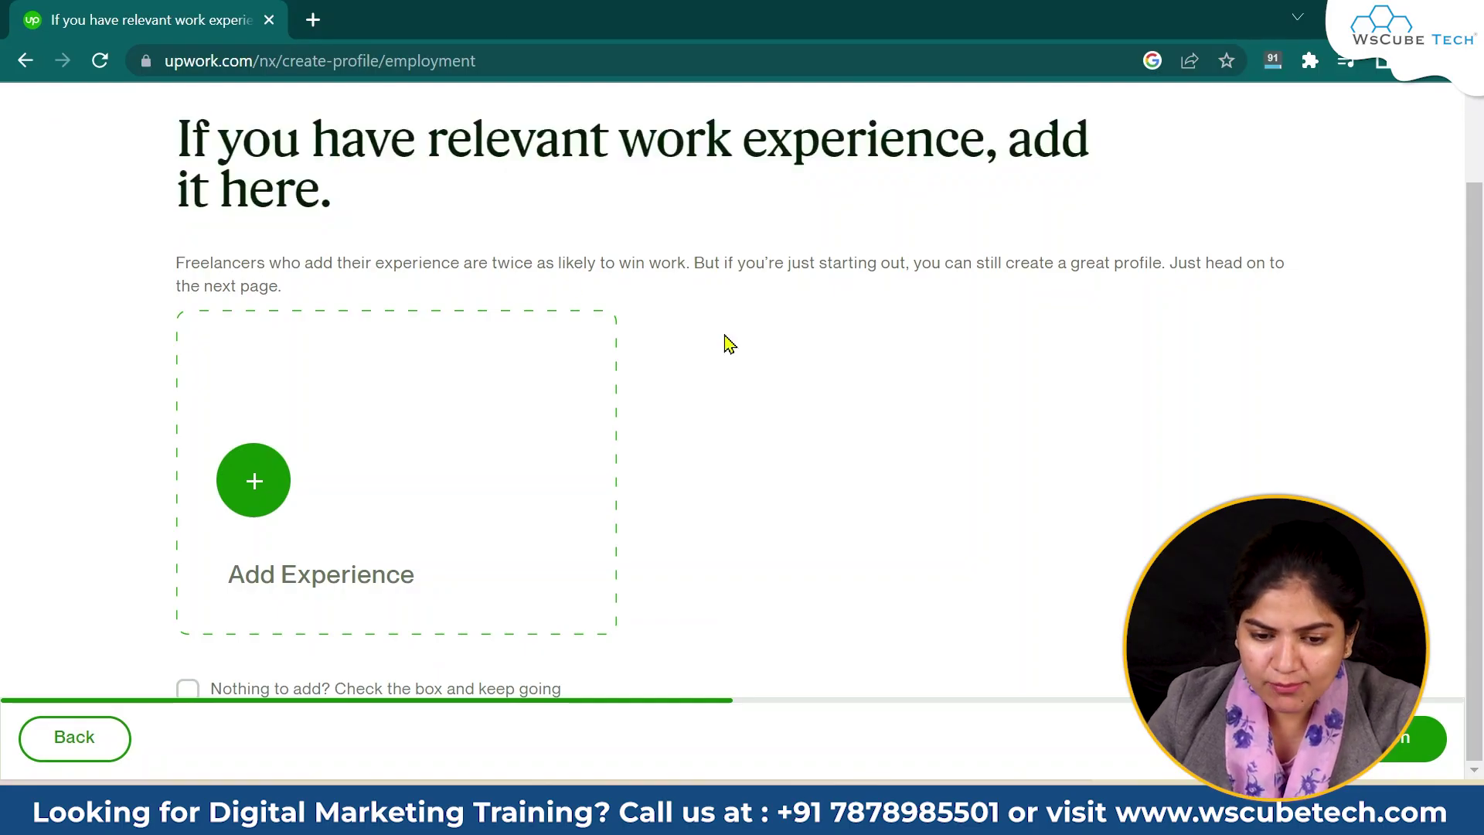
double_click(704, 142)
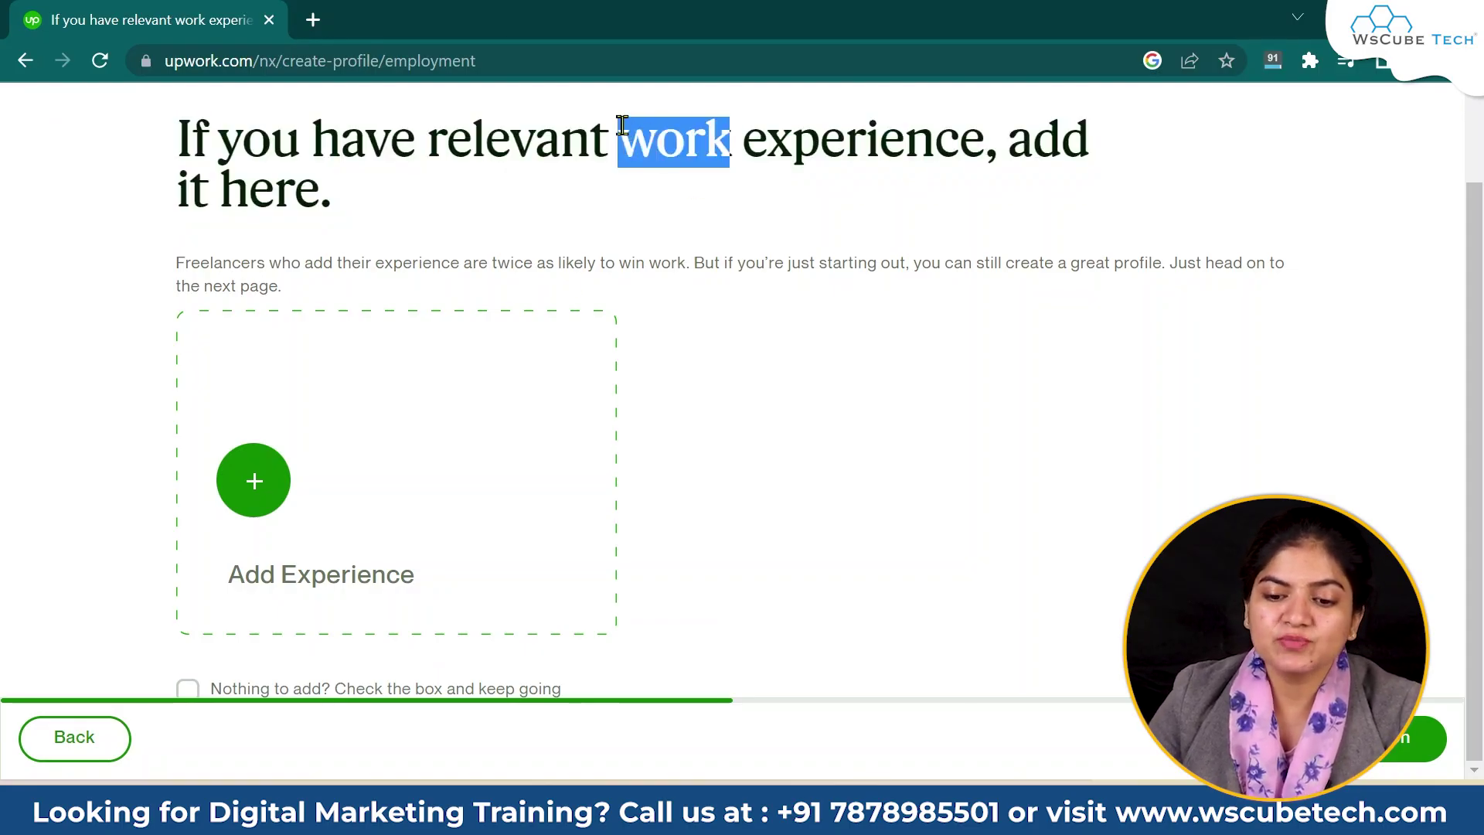
click(707, 406)
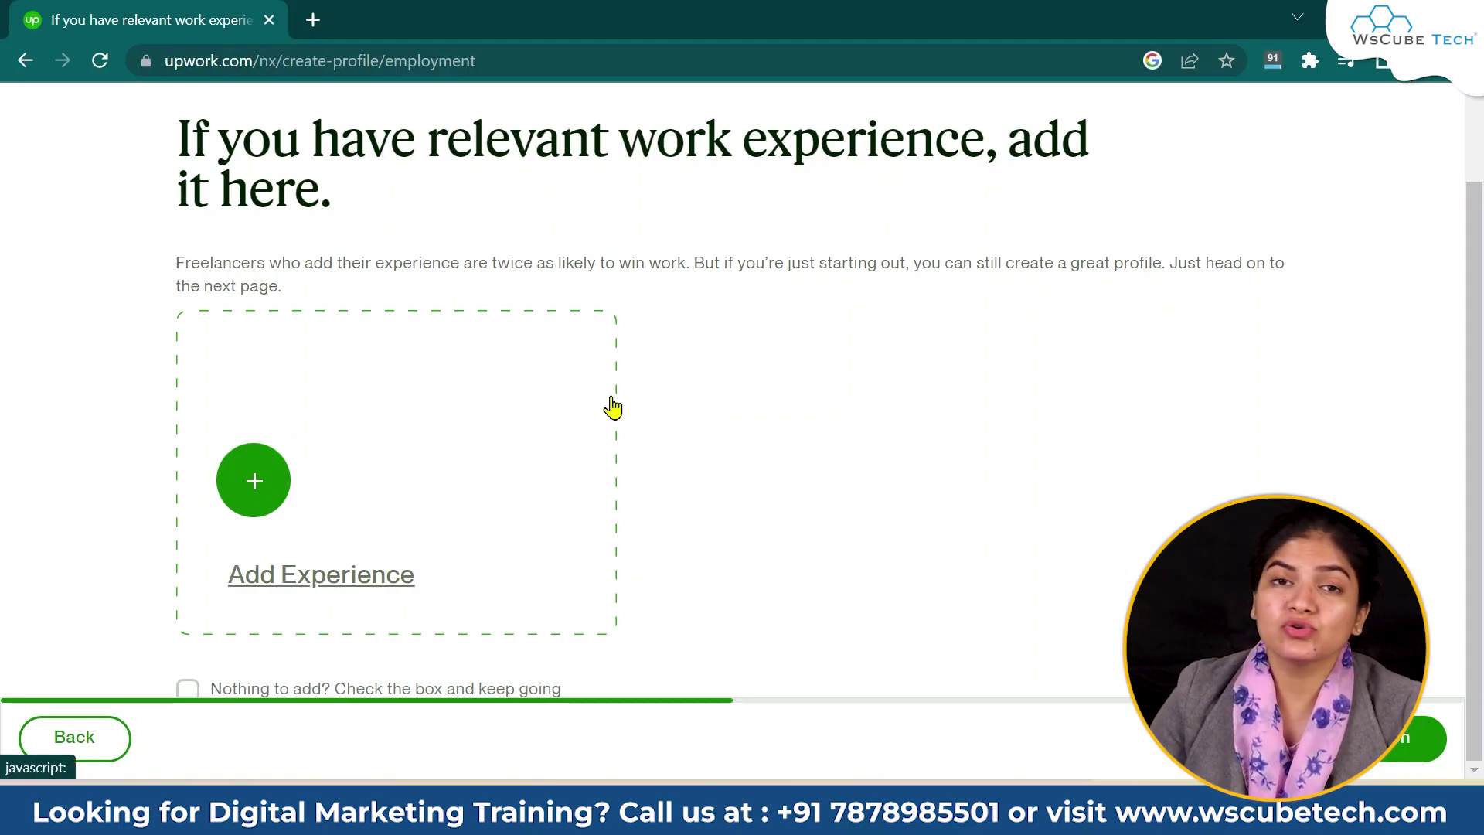
Start a new work experience entry and enter the title "Digital Marketer Expert".
scroll(613, 407, up, 2)
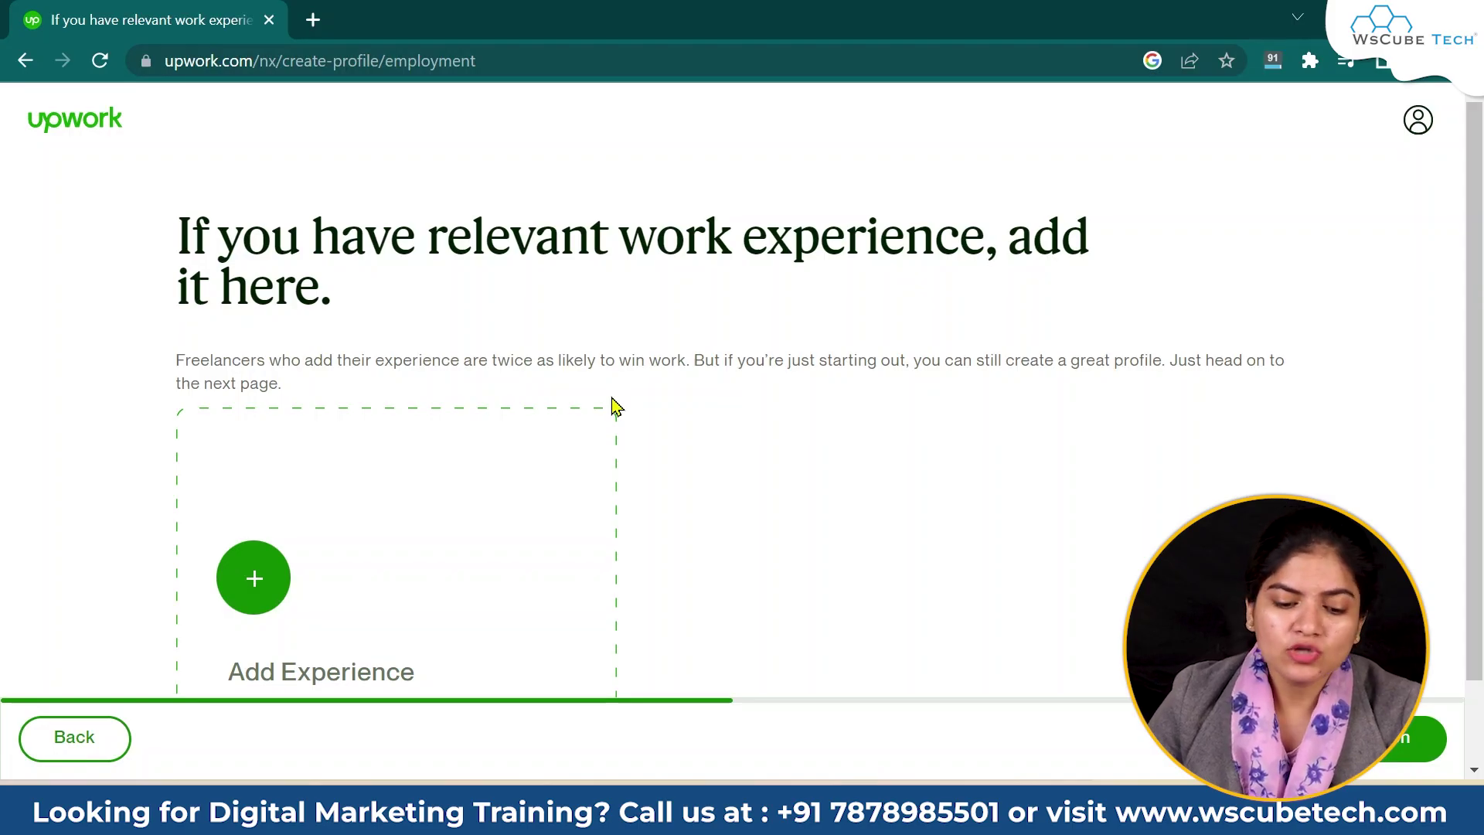
scroll(615, 405, down, 2)
click(283, 501)
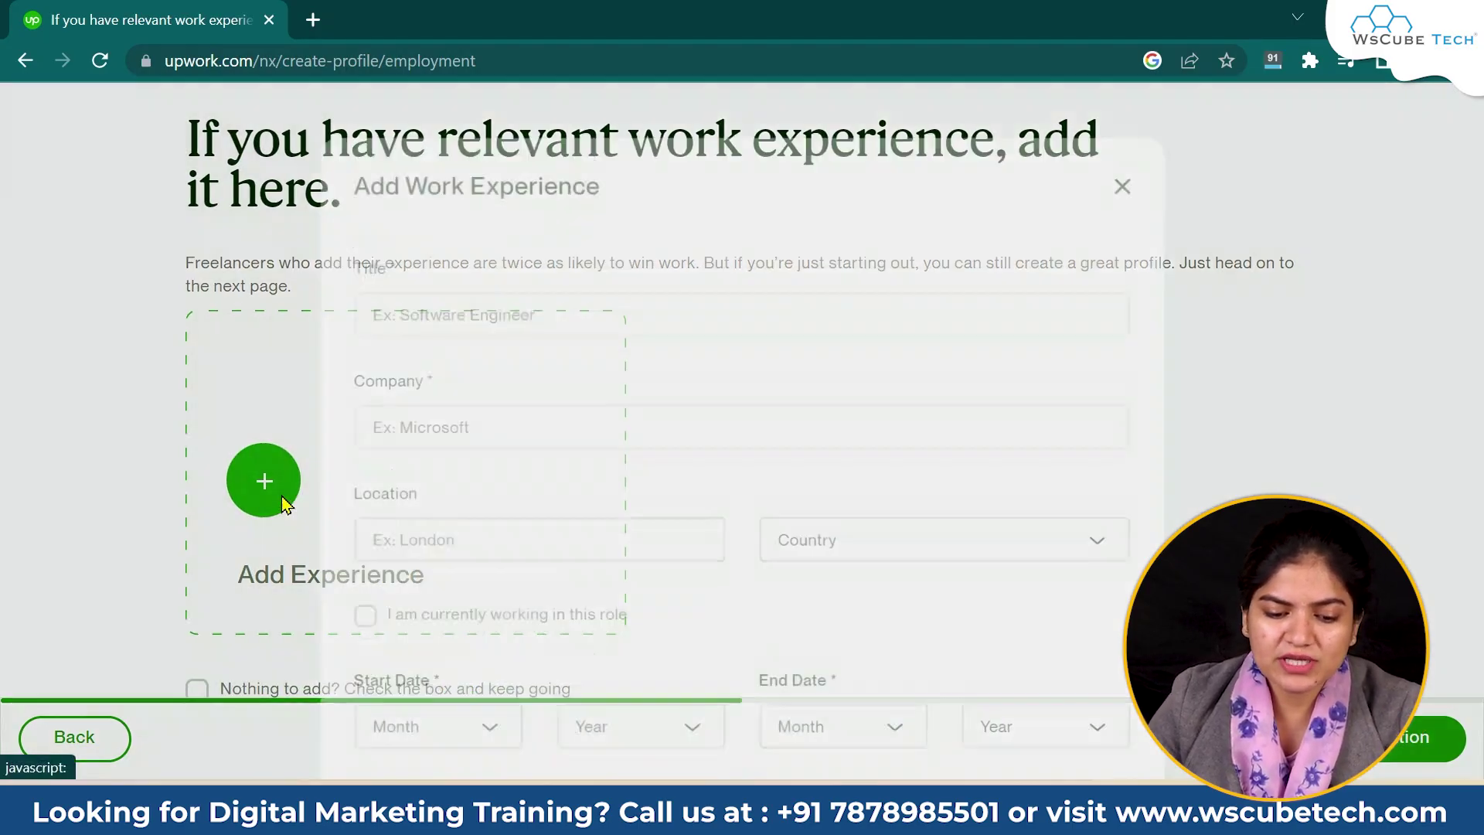
click(528, 266)
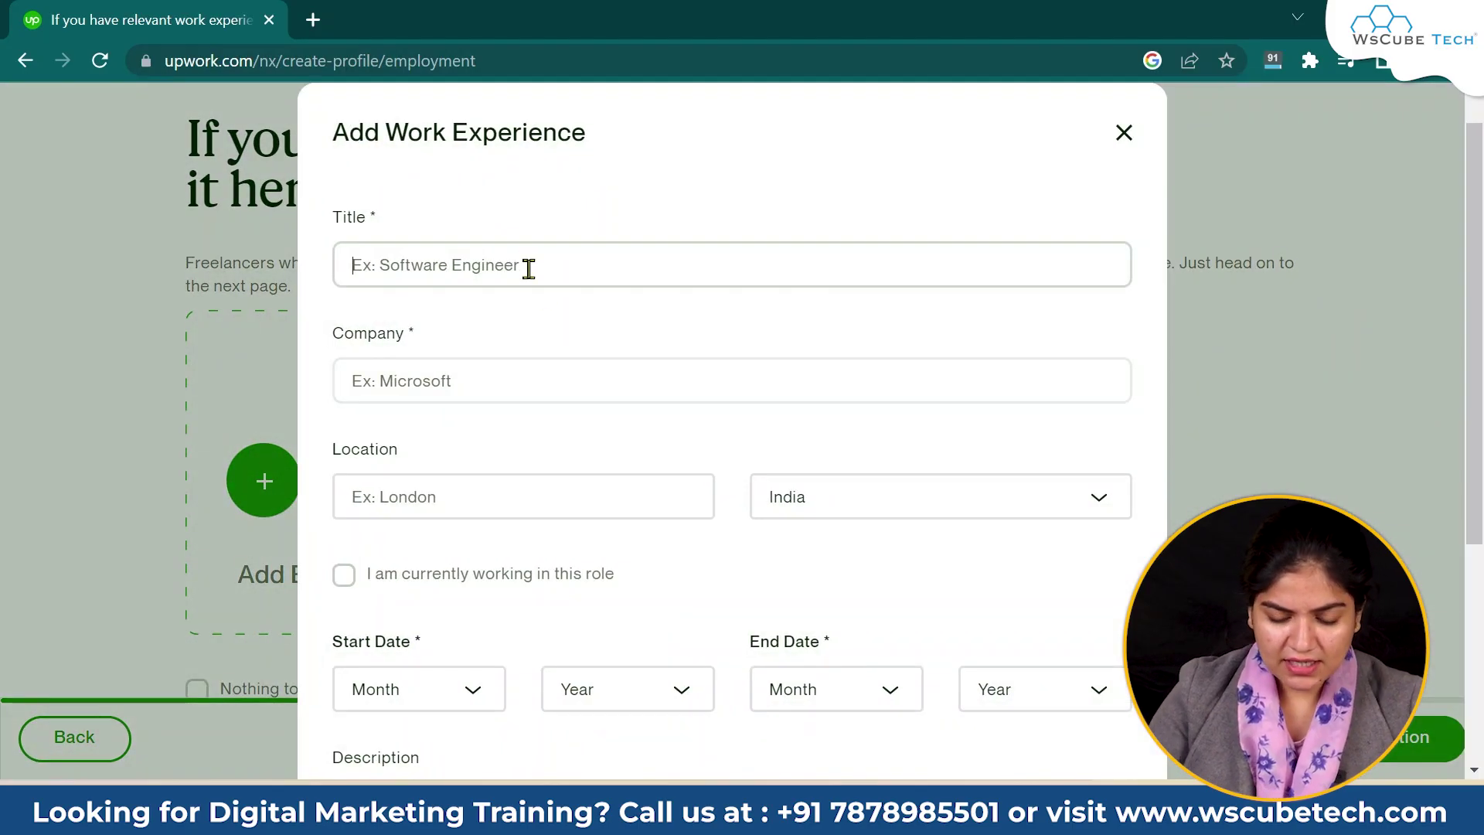
text(Digital Marketer Expert)
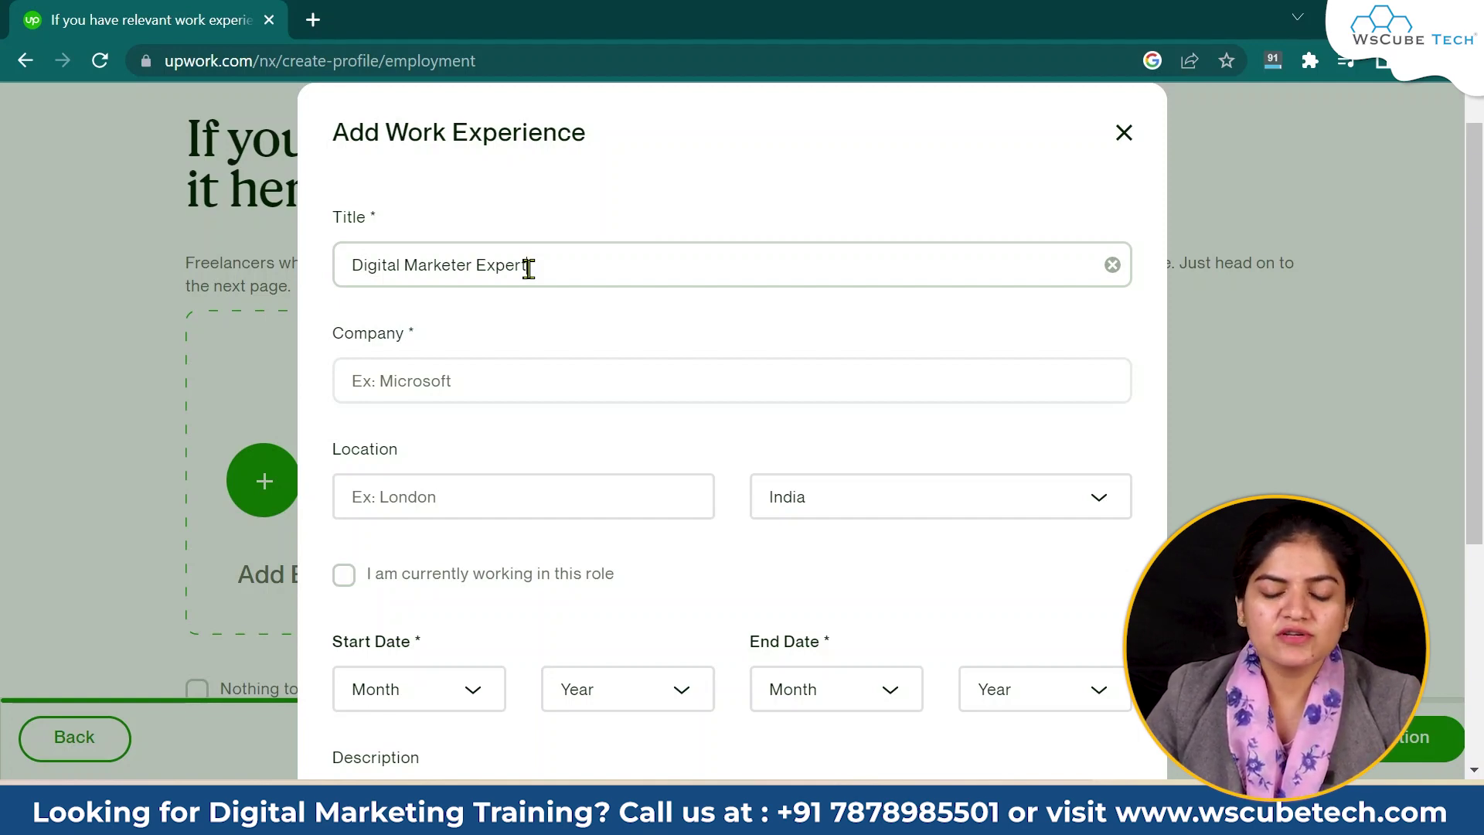
Enter "WsCube Tech" as the company and "Jodhpur" as the location of the work experience.
click(528, 390)
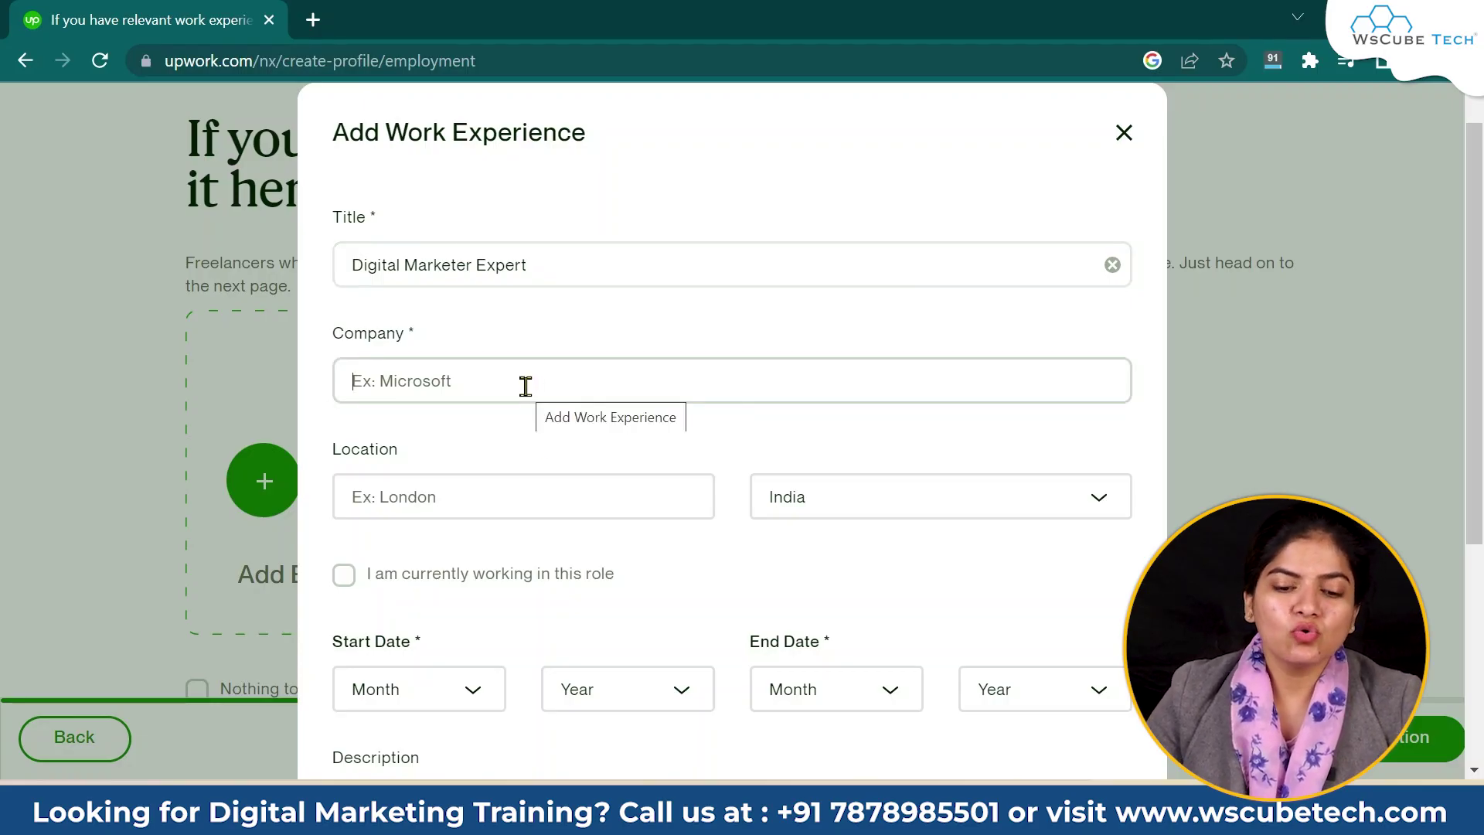
click(530, 265)
triple_click(530, 266)
click(626, 350)
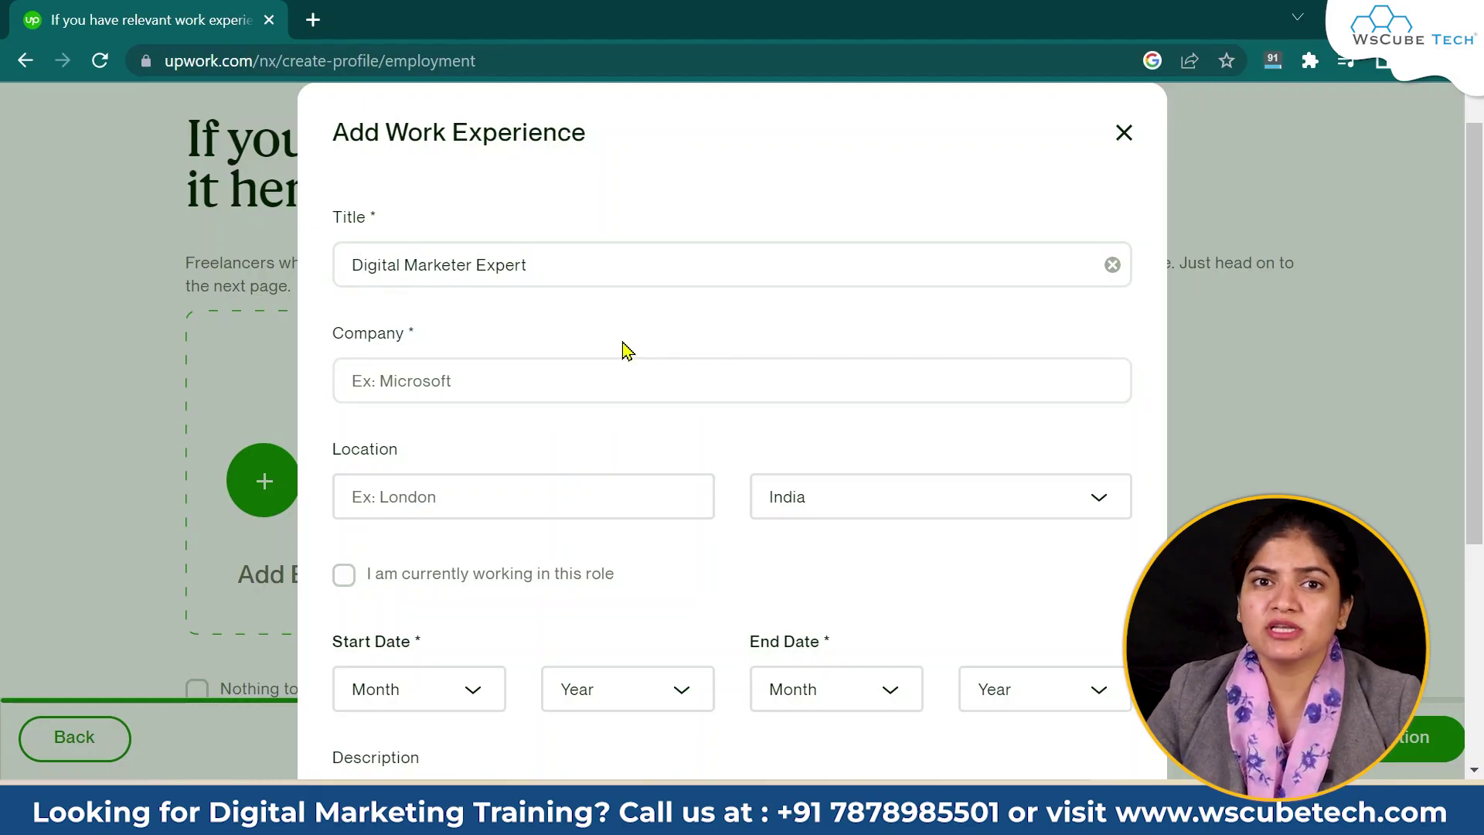
click(576, 266)
triple_click(576, 266)
click(576, 313)
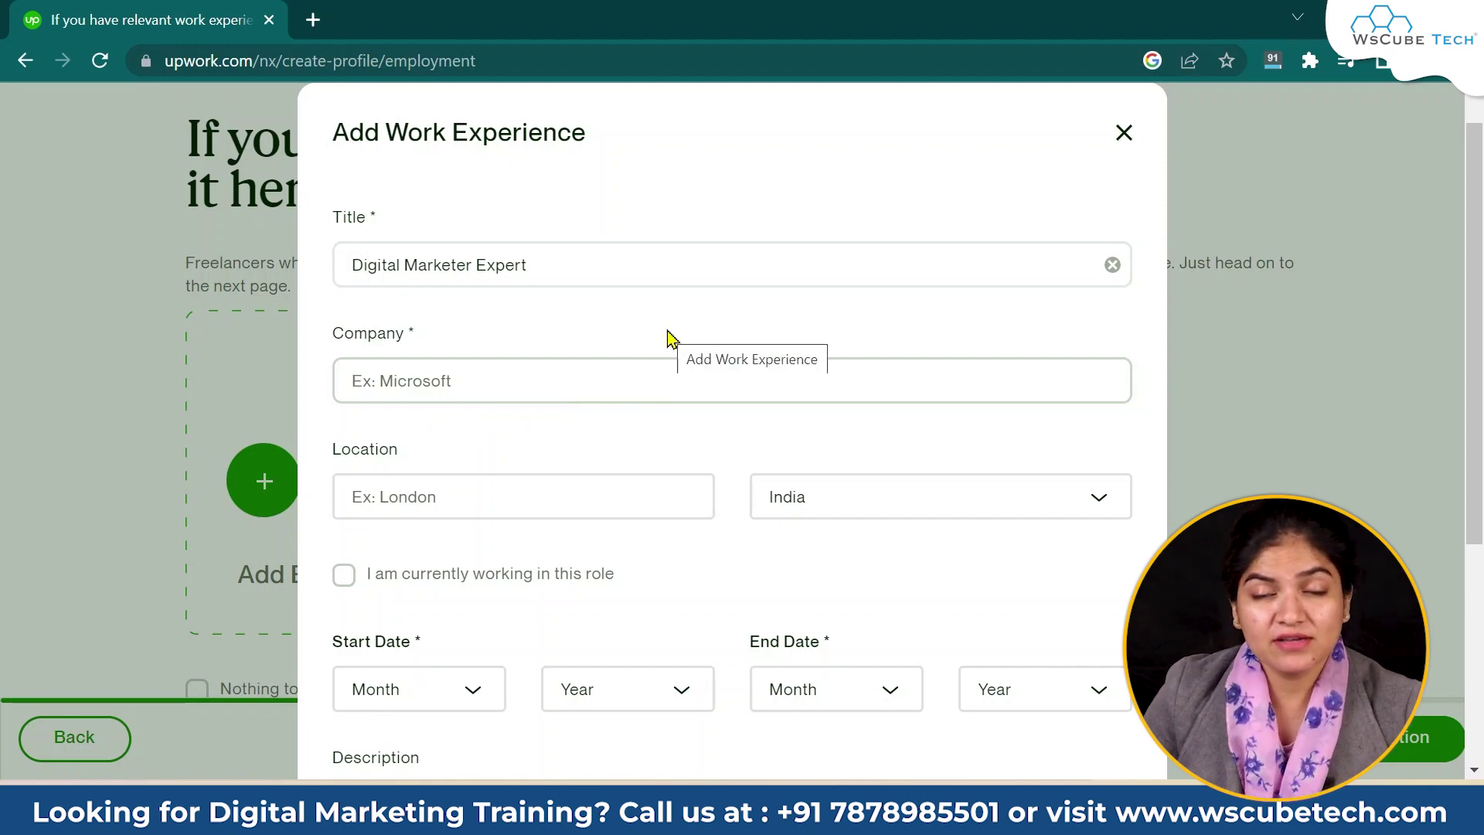
text(WsCube Tech)
click(524, 496)
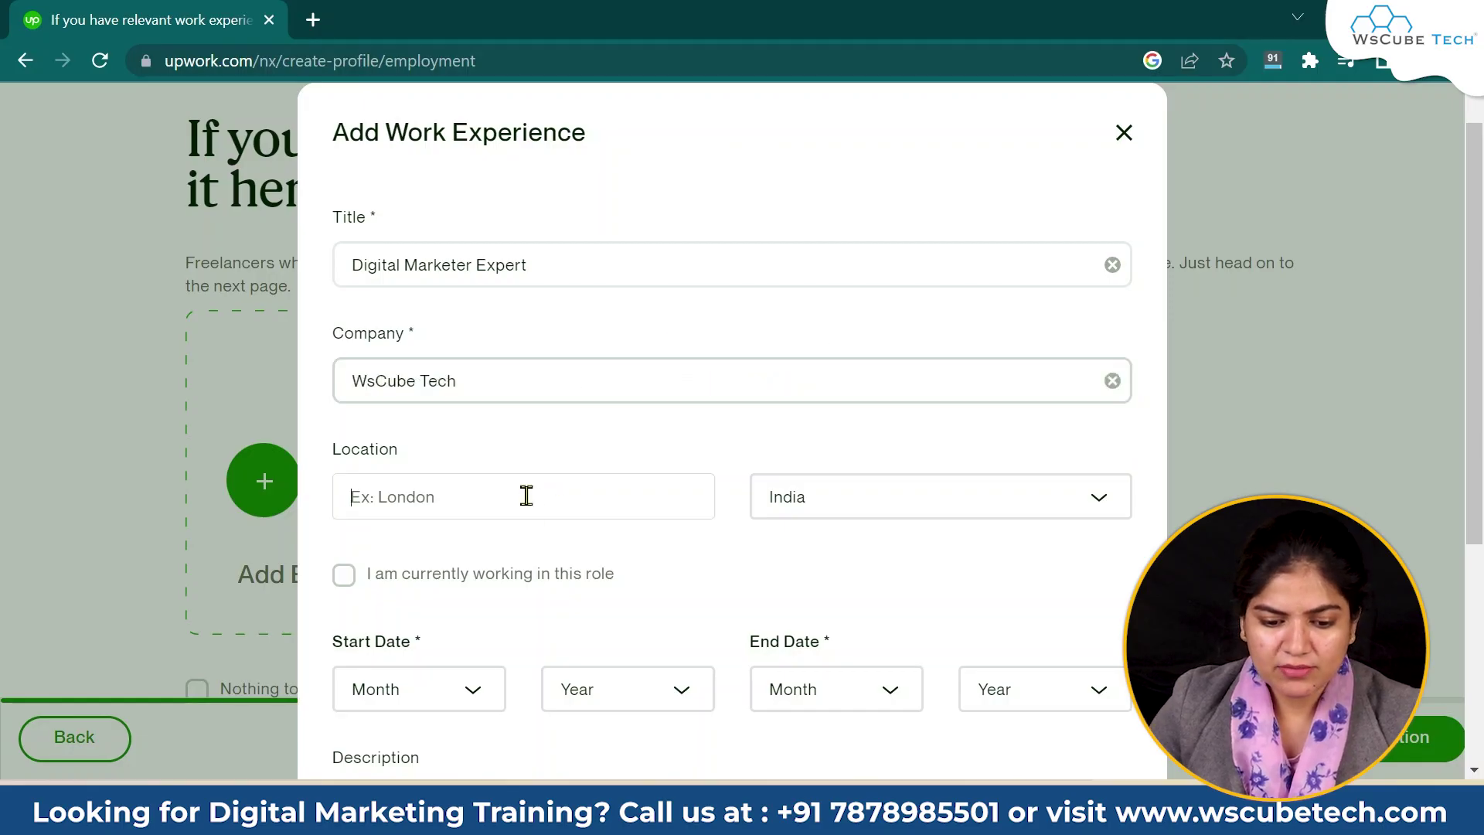
text(Jod)
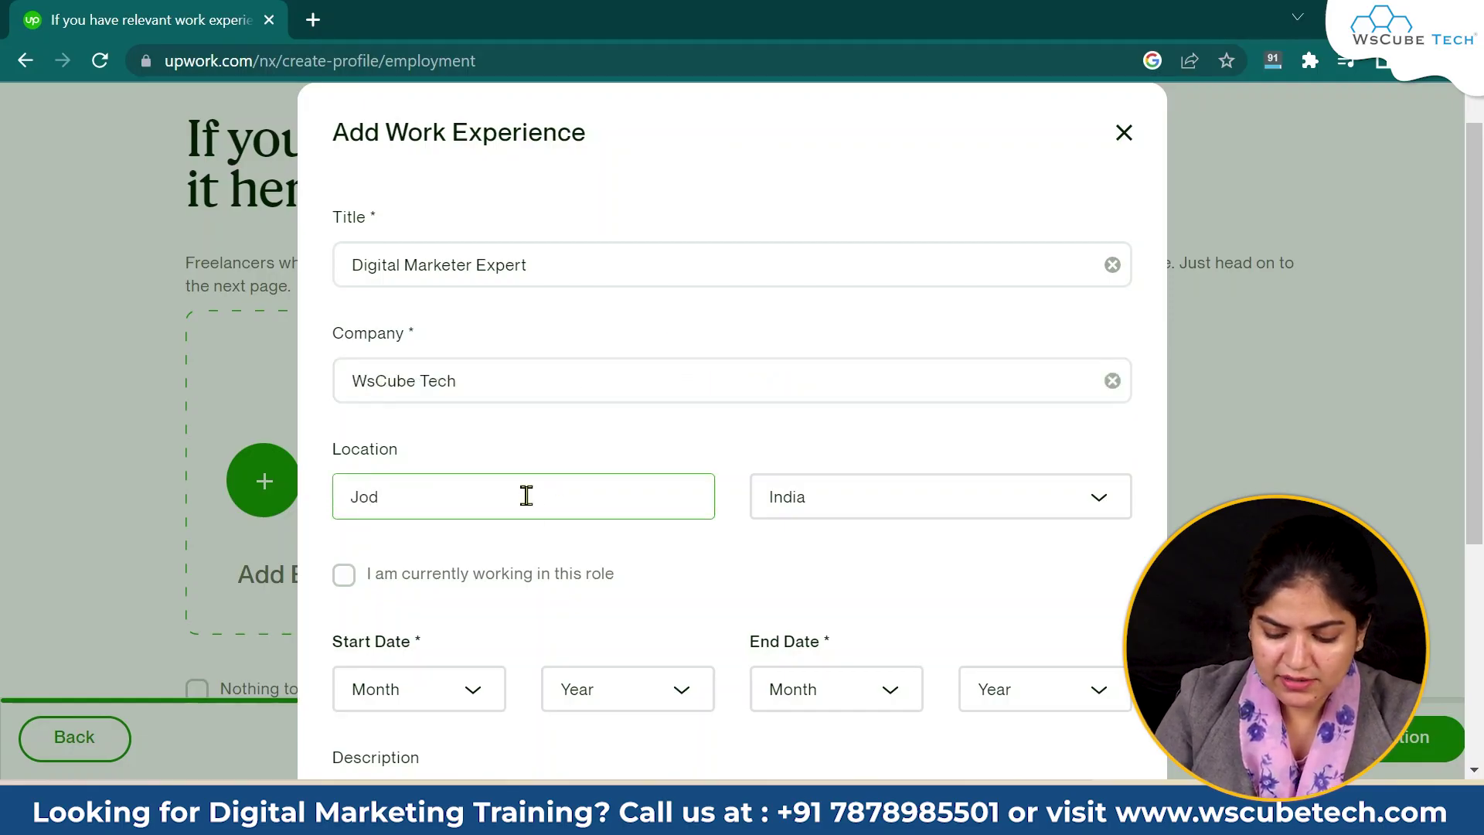
text(hpur)
Mark the role as currently held and set its start date to June 2021.
scroll(541, 464, down, 3)
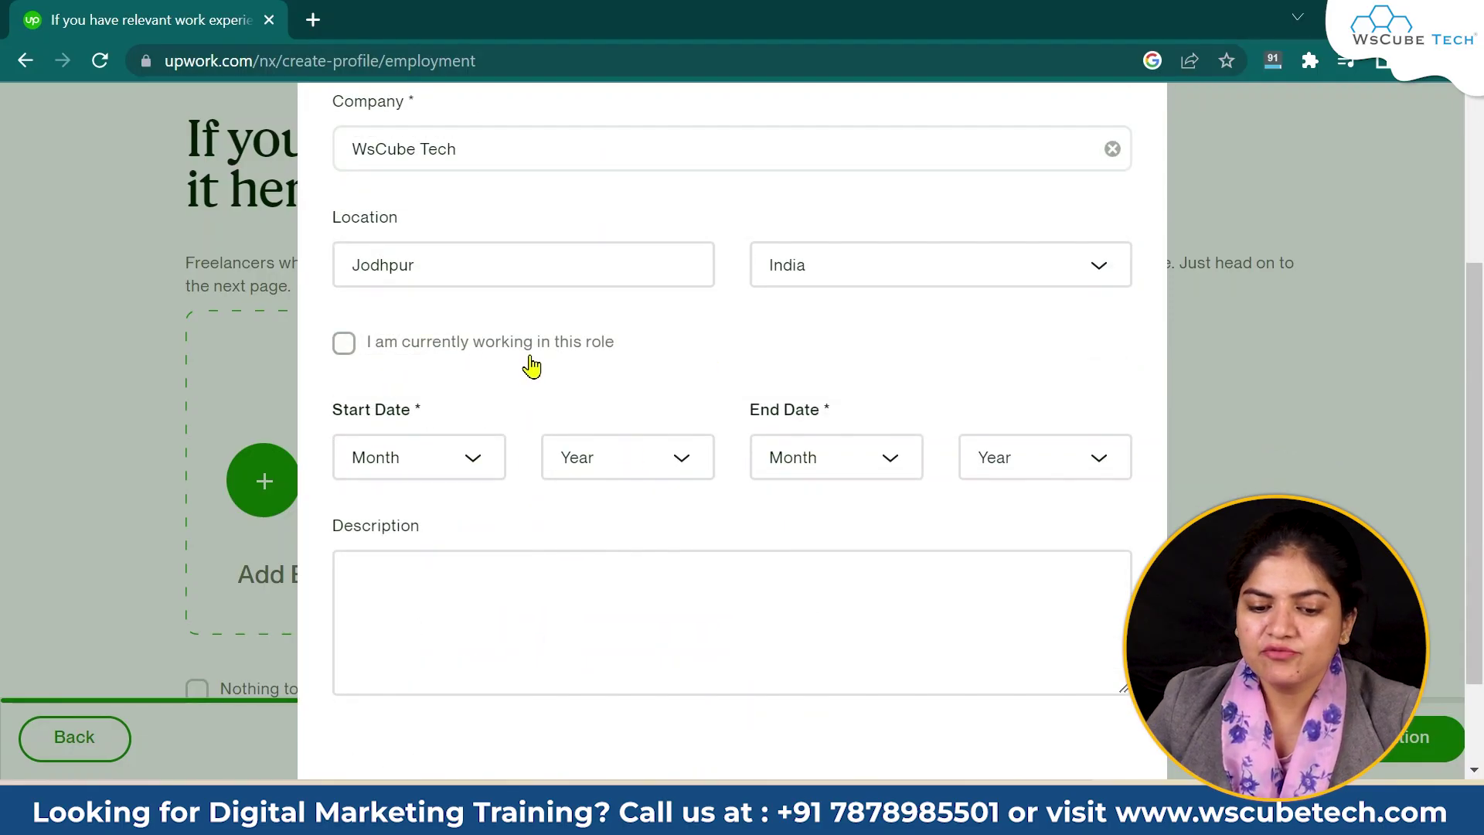
click(345, 343)
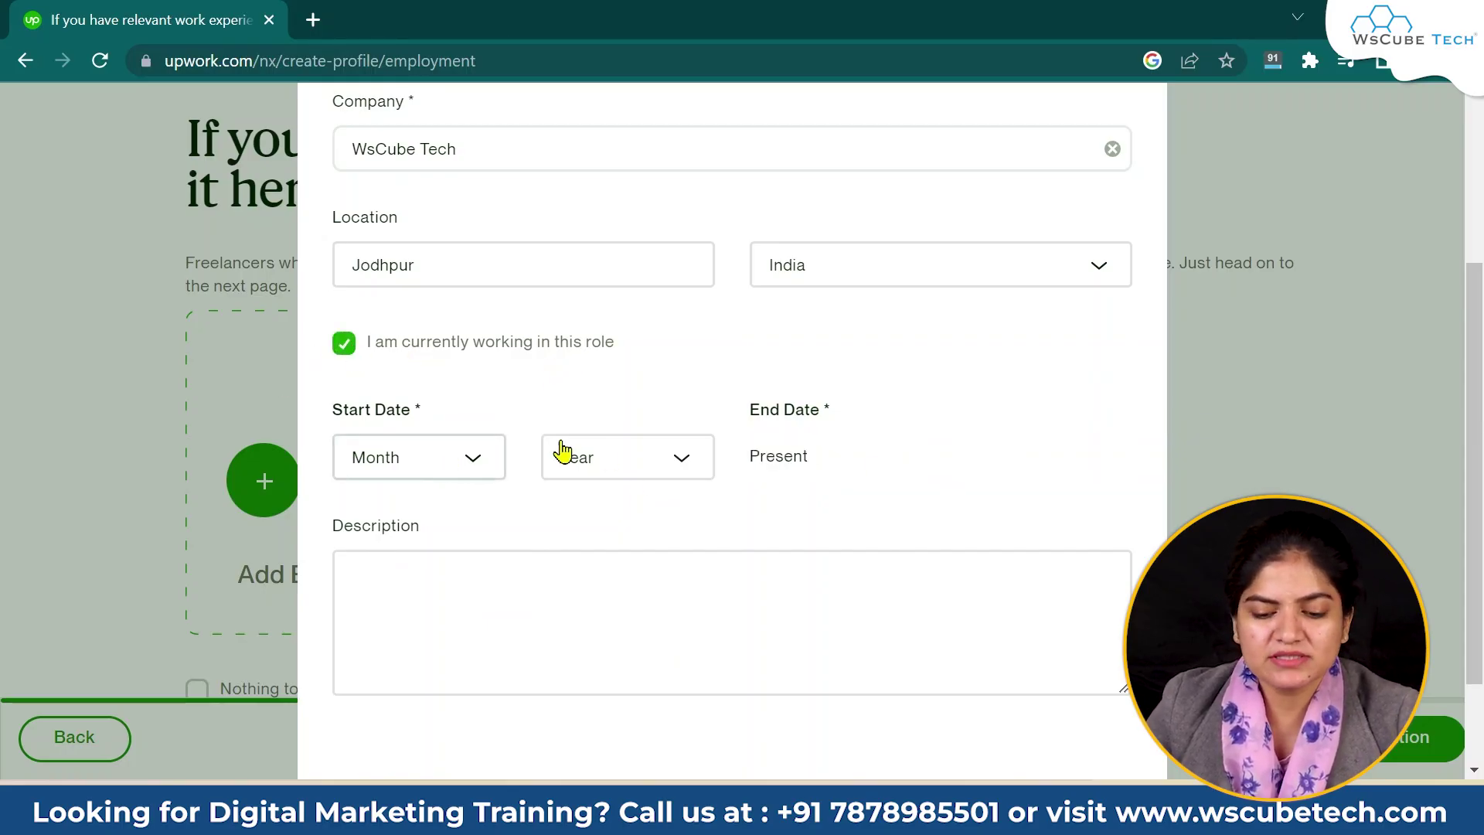
click(391, 466)
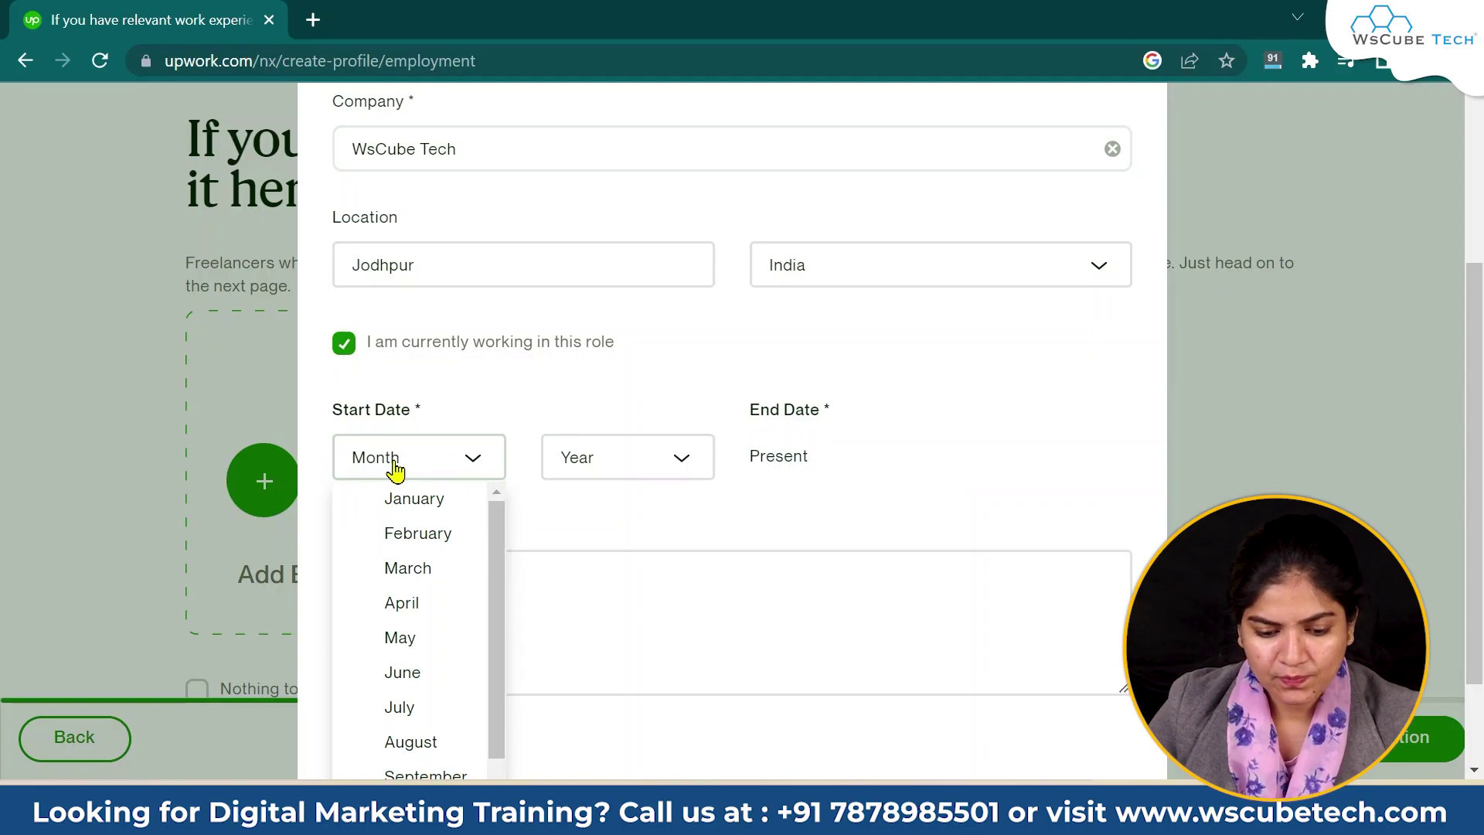
click(402, 672)
click(616, 464)
click(613, 636)
Paste the description of 3 years of digital marketing experience at WsCube Tech, review it and save the work experience entry.
scroll(606, 484, down, 2)
click(606, 484)
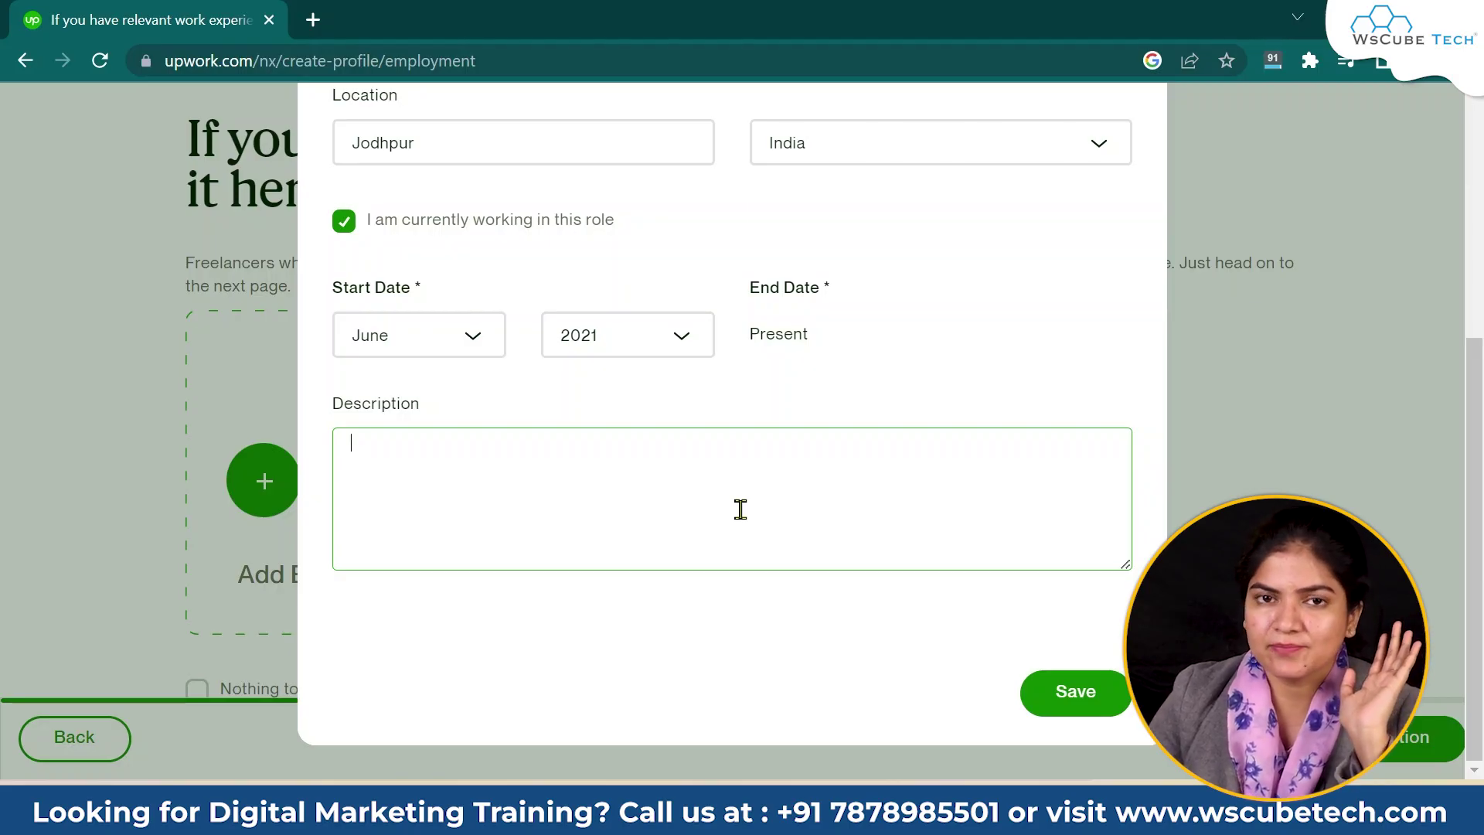
key(ctrl+v)
scroll(689, 507, up, 1)
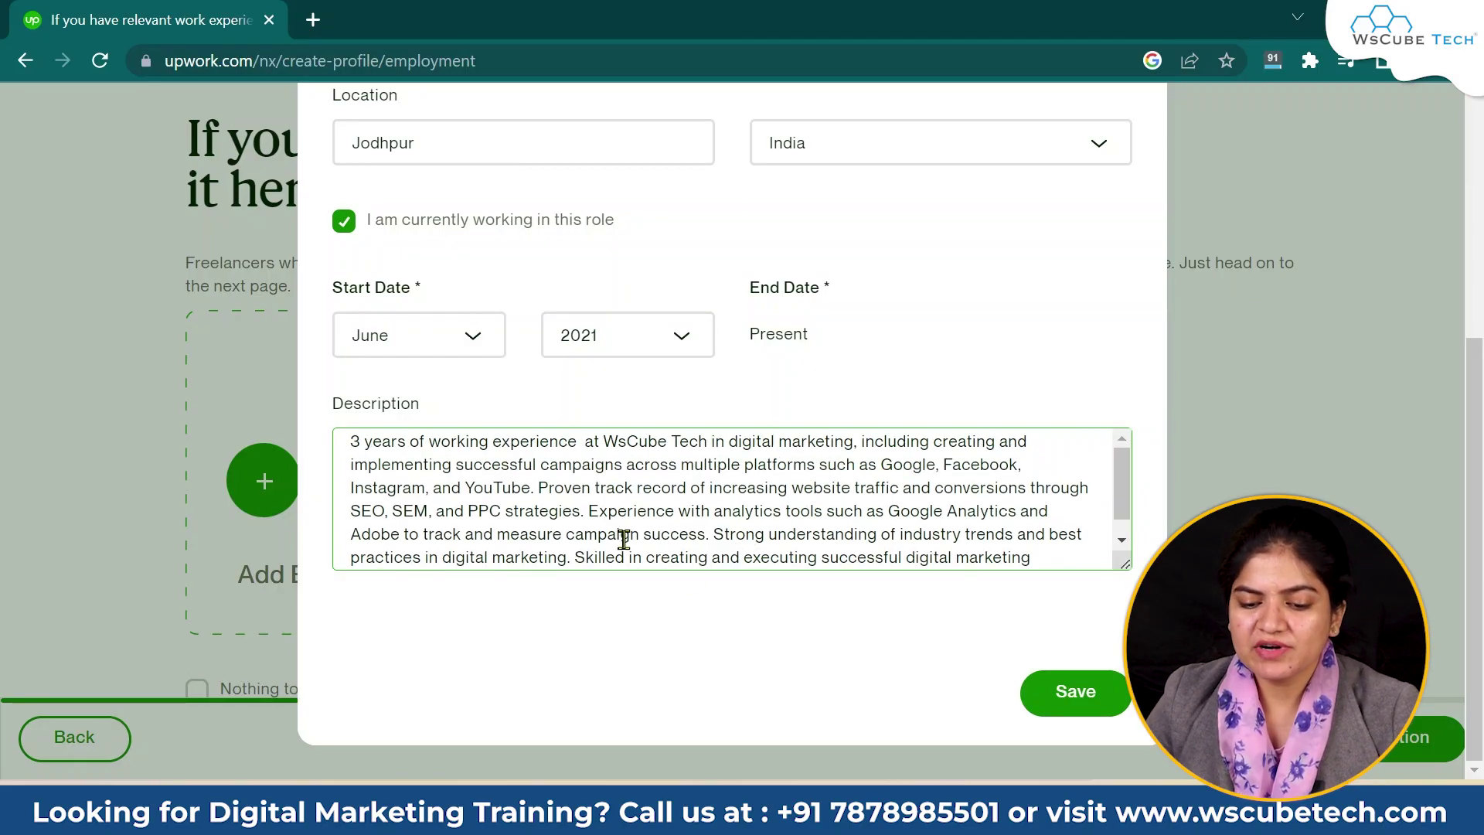
scroll(682, 541, down, 1)
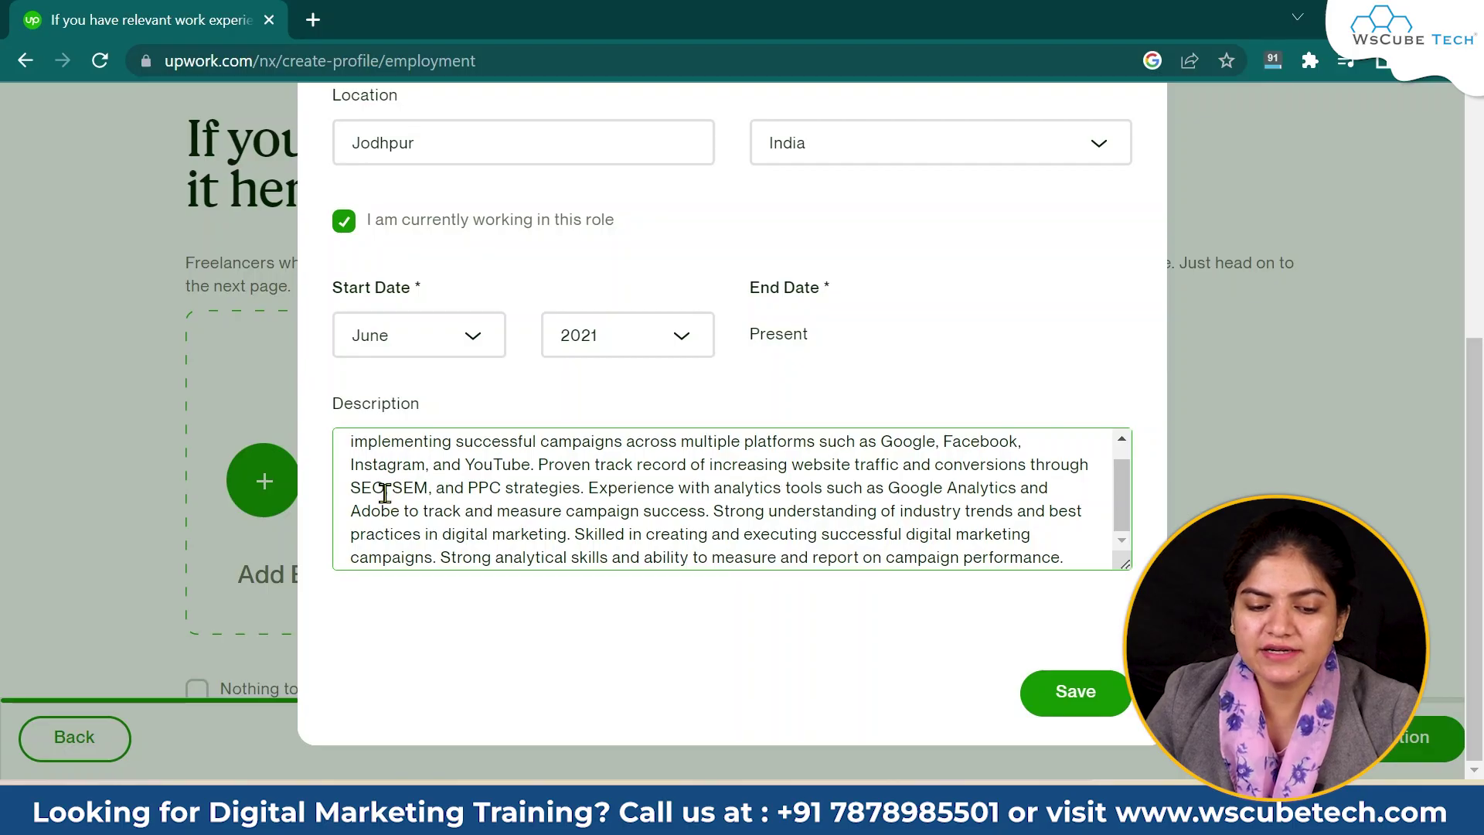
drag(352, 488, 435, 489)
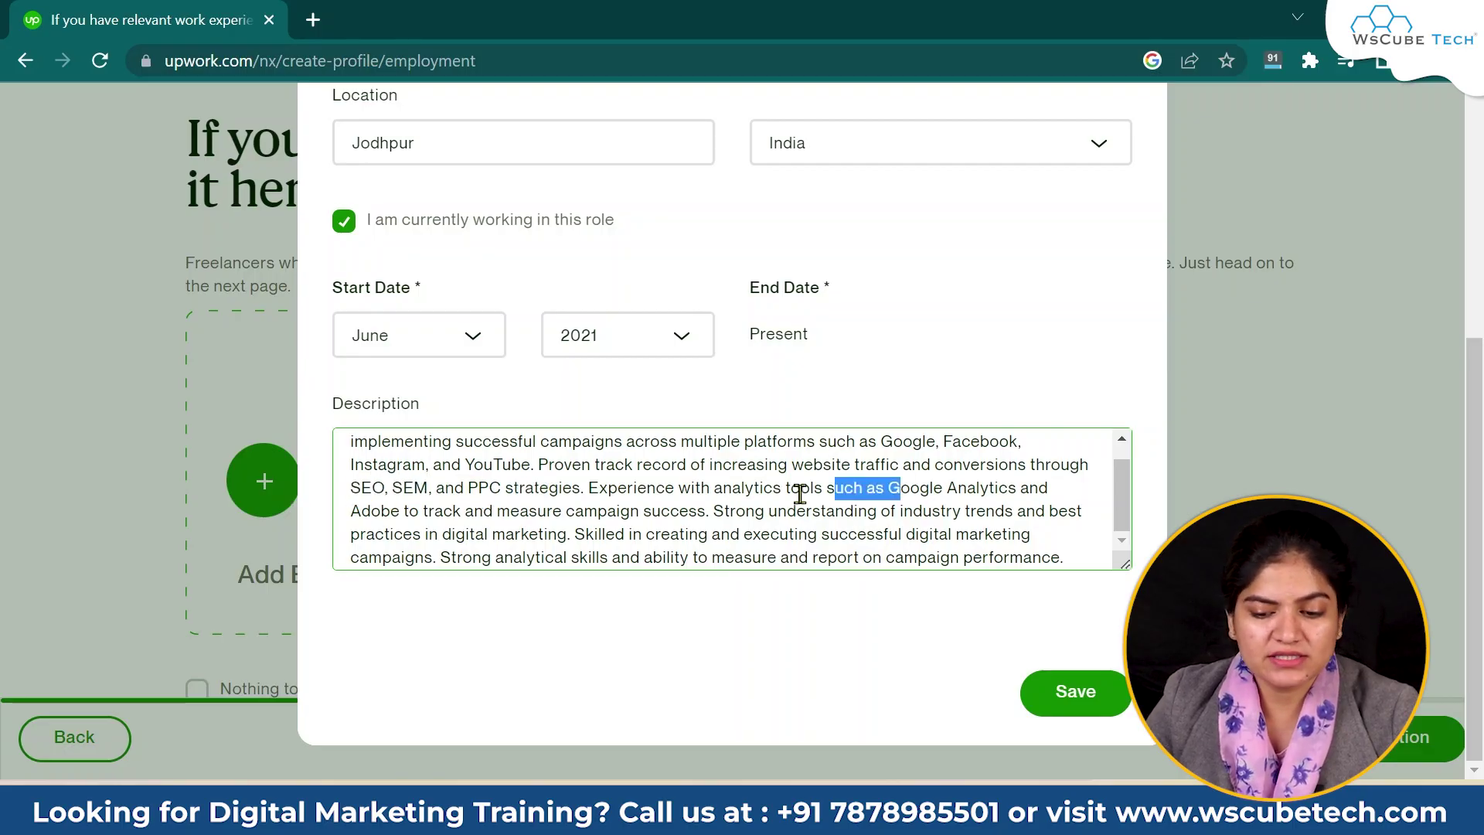
drag(1009, 535, 840, 550)
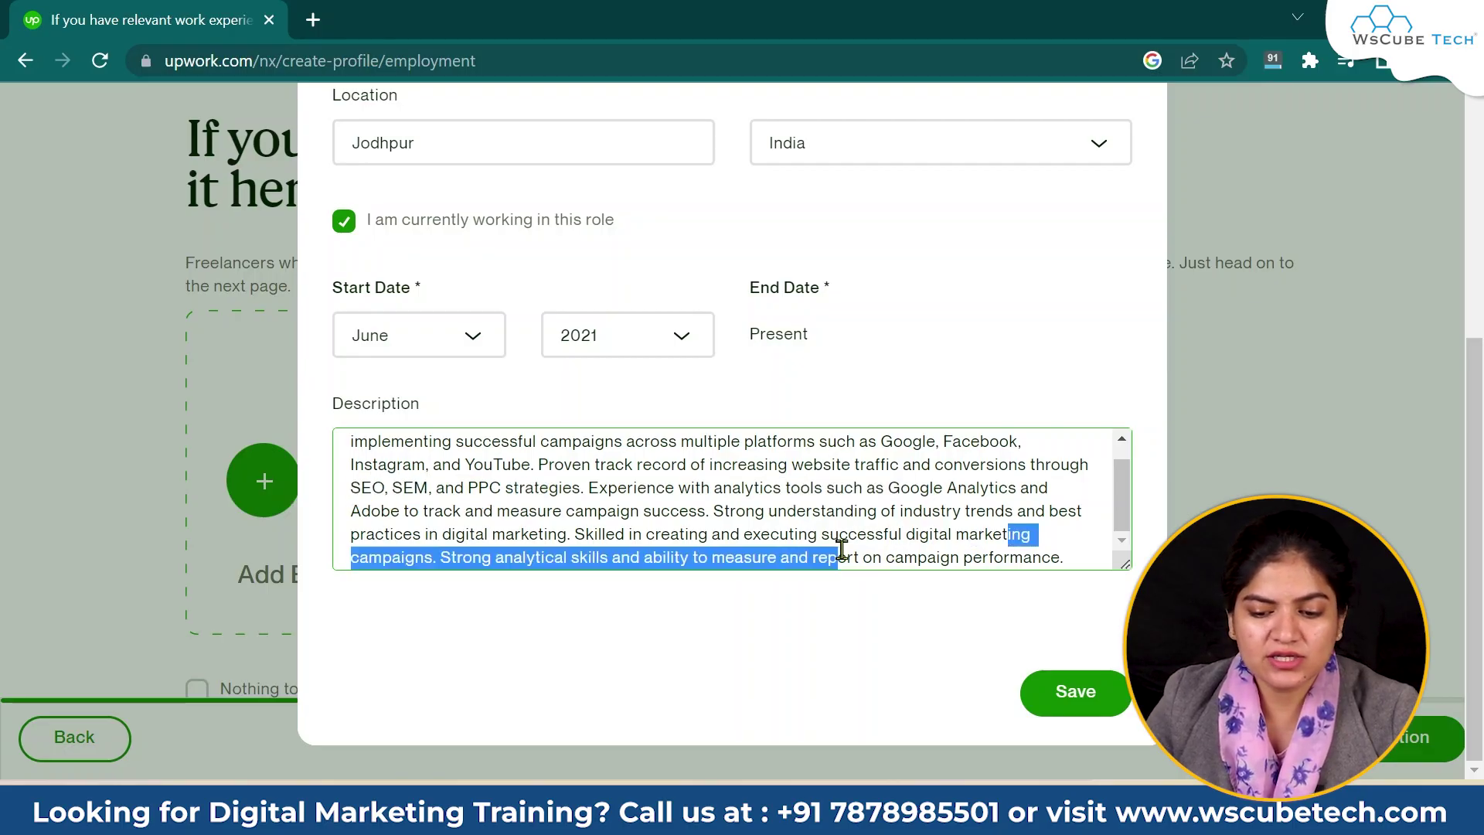
click(1073, 693)
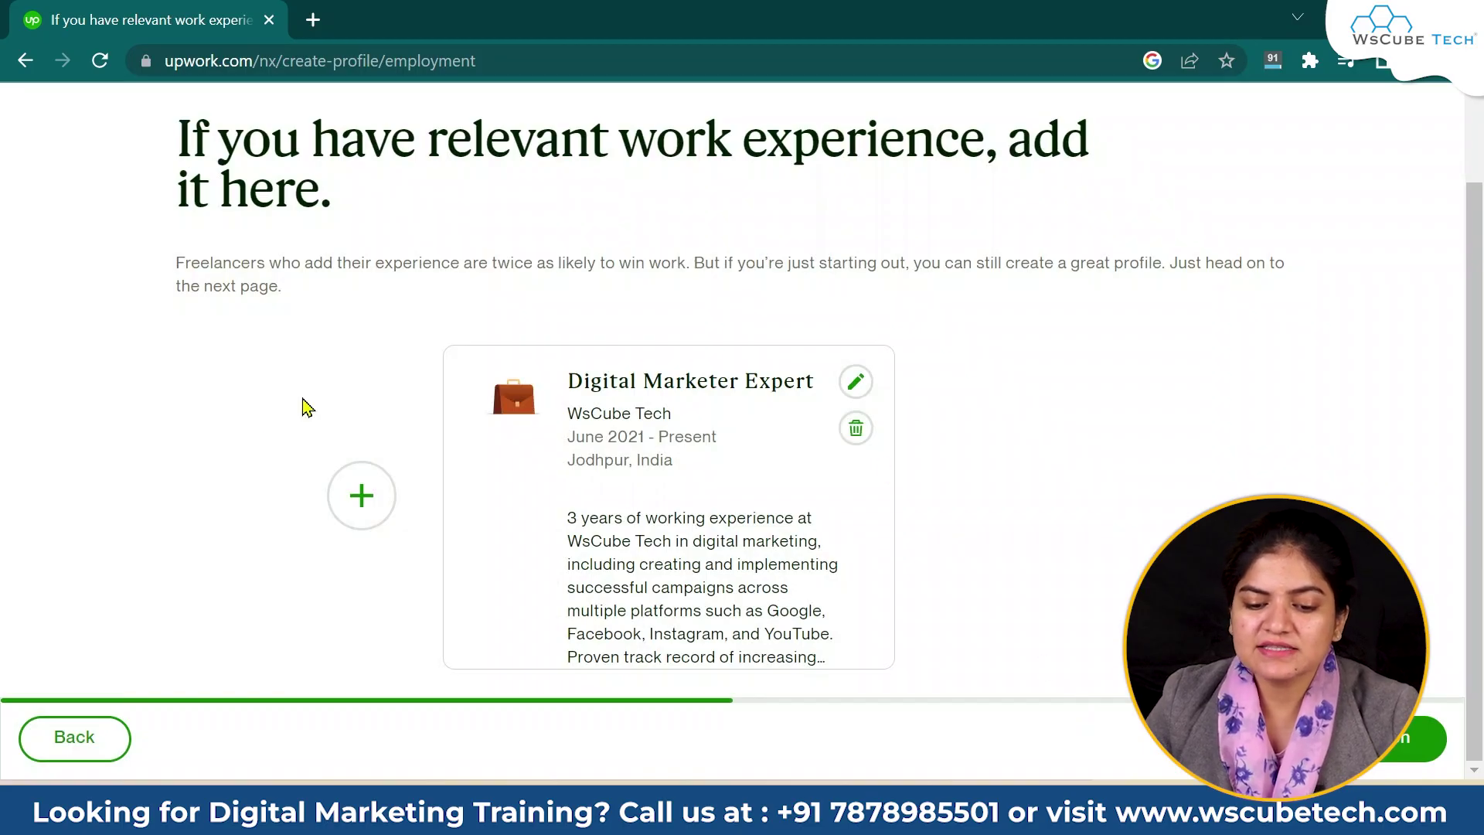
Open and dismiss another blank work experience form, and continue to the education page.
click(363, 497)
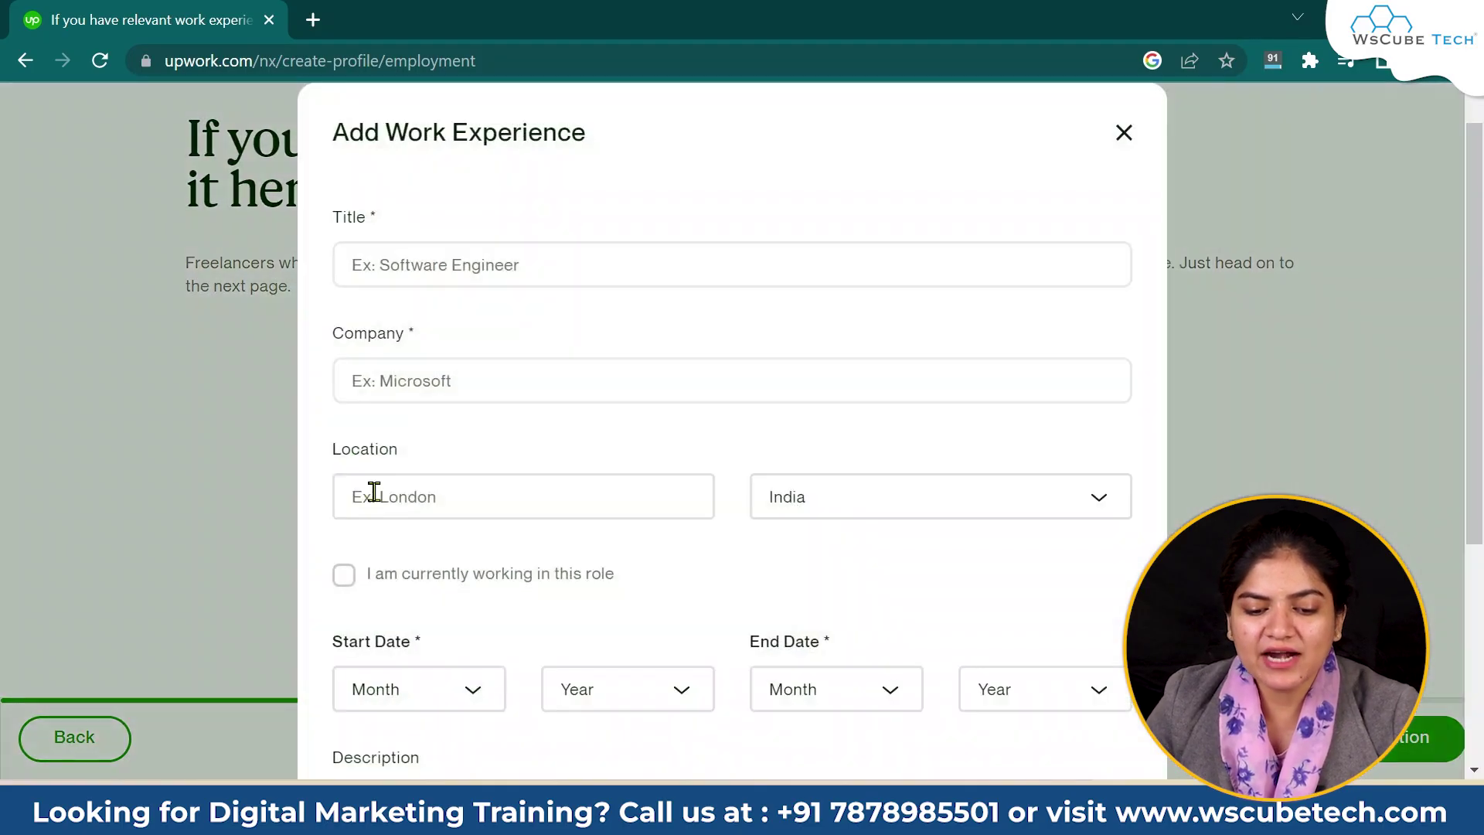
click(1122, 133)
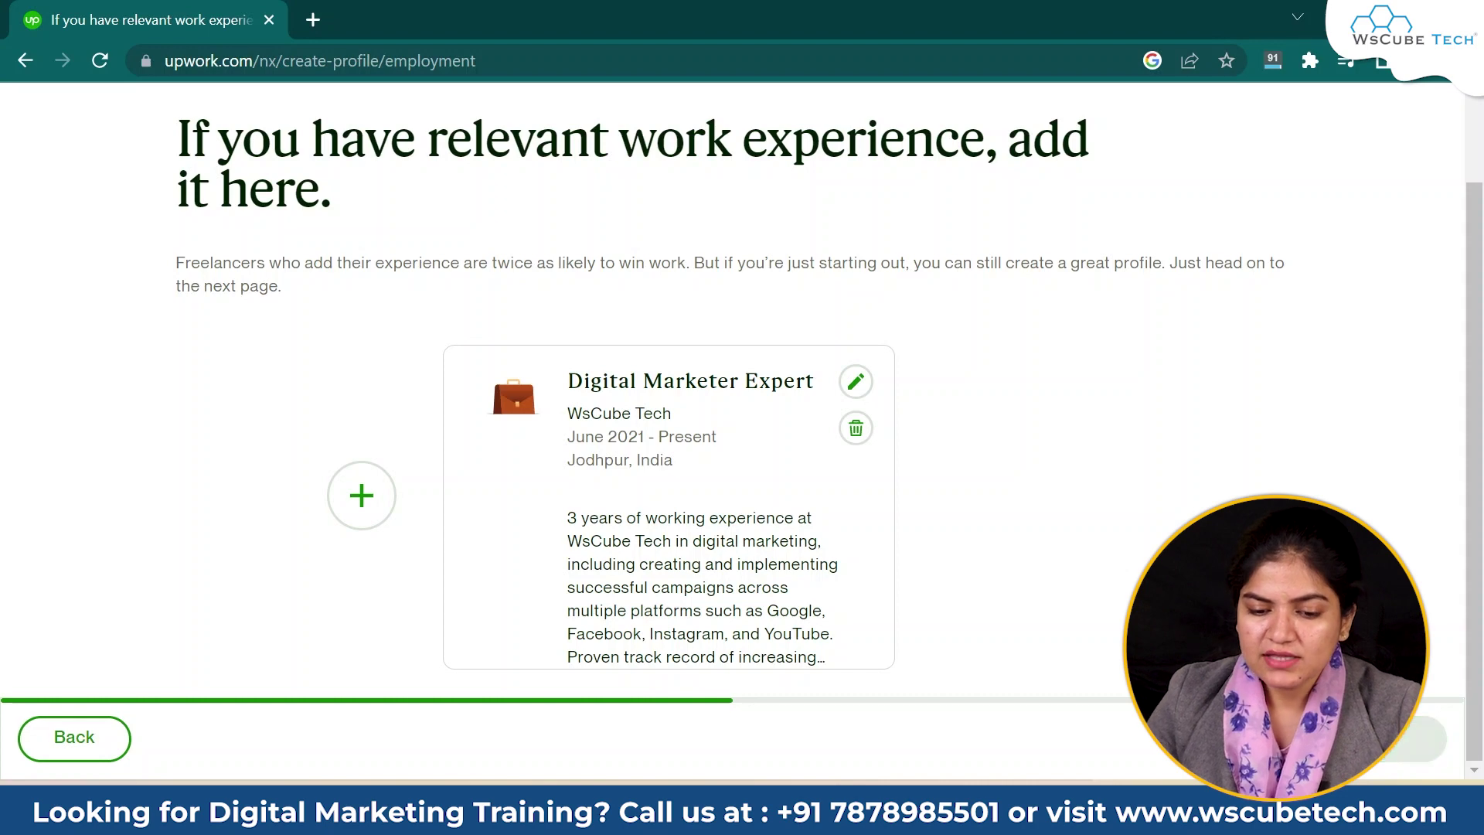
click(1415, 739)
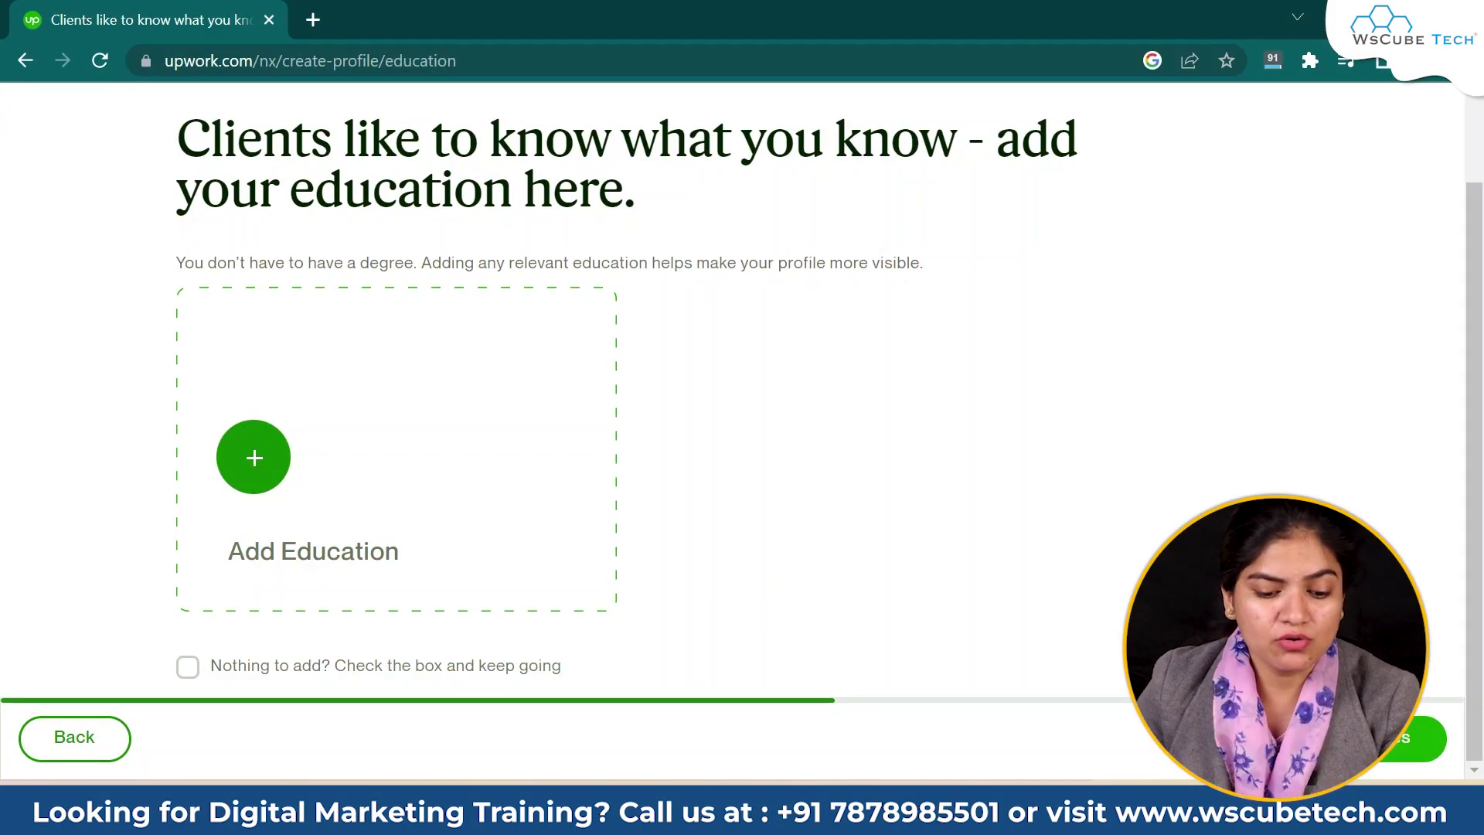
Start a new education entry and choose Jai Narain Vyas University as the school.
click(258, 434)
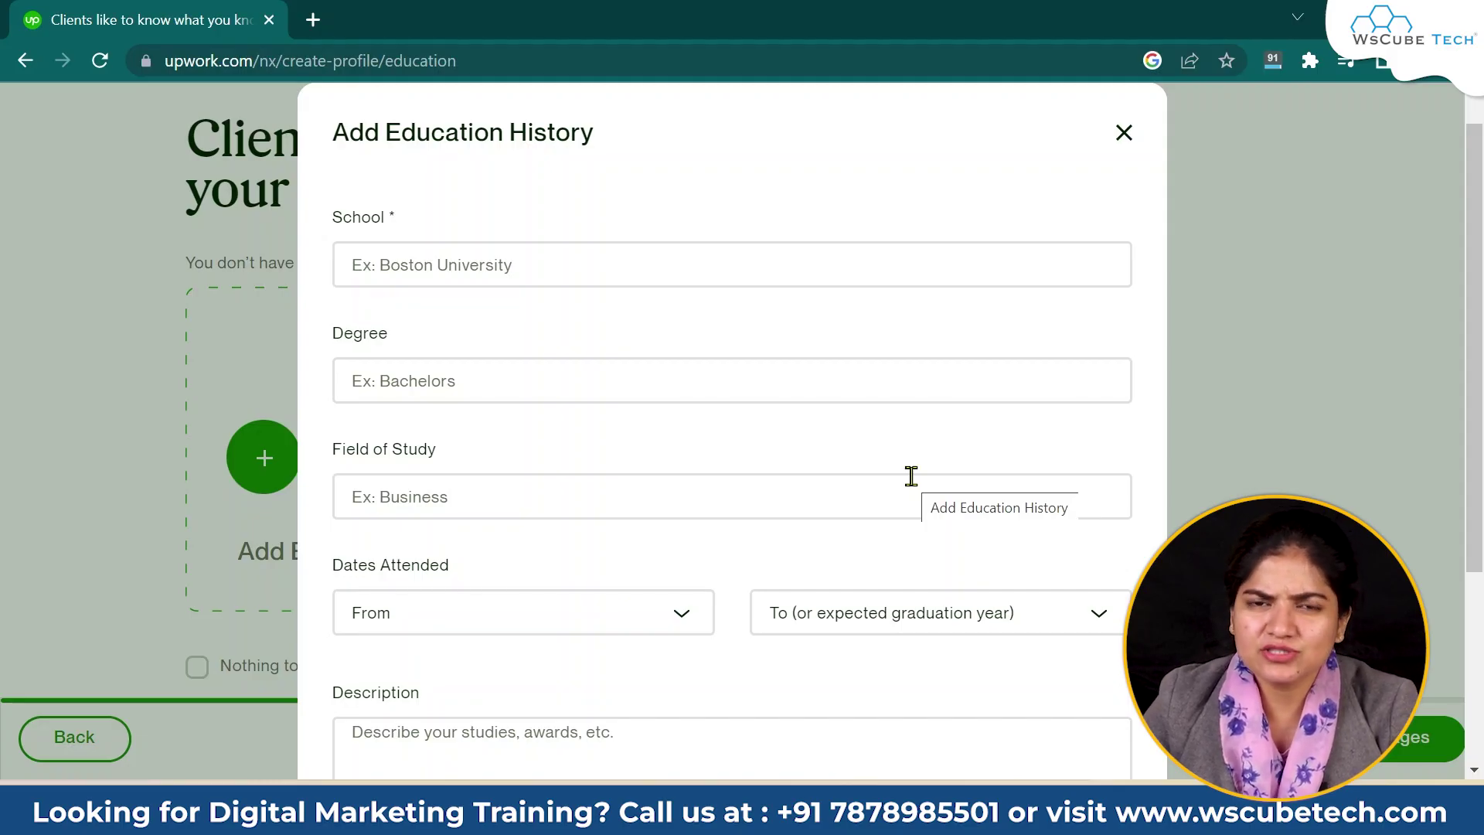
scroll(912, 475, down, 4)
scroll(773, 386, up, 5)
click(620, 291)
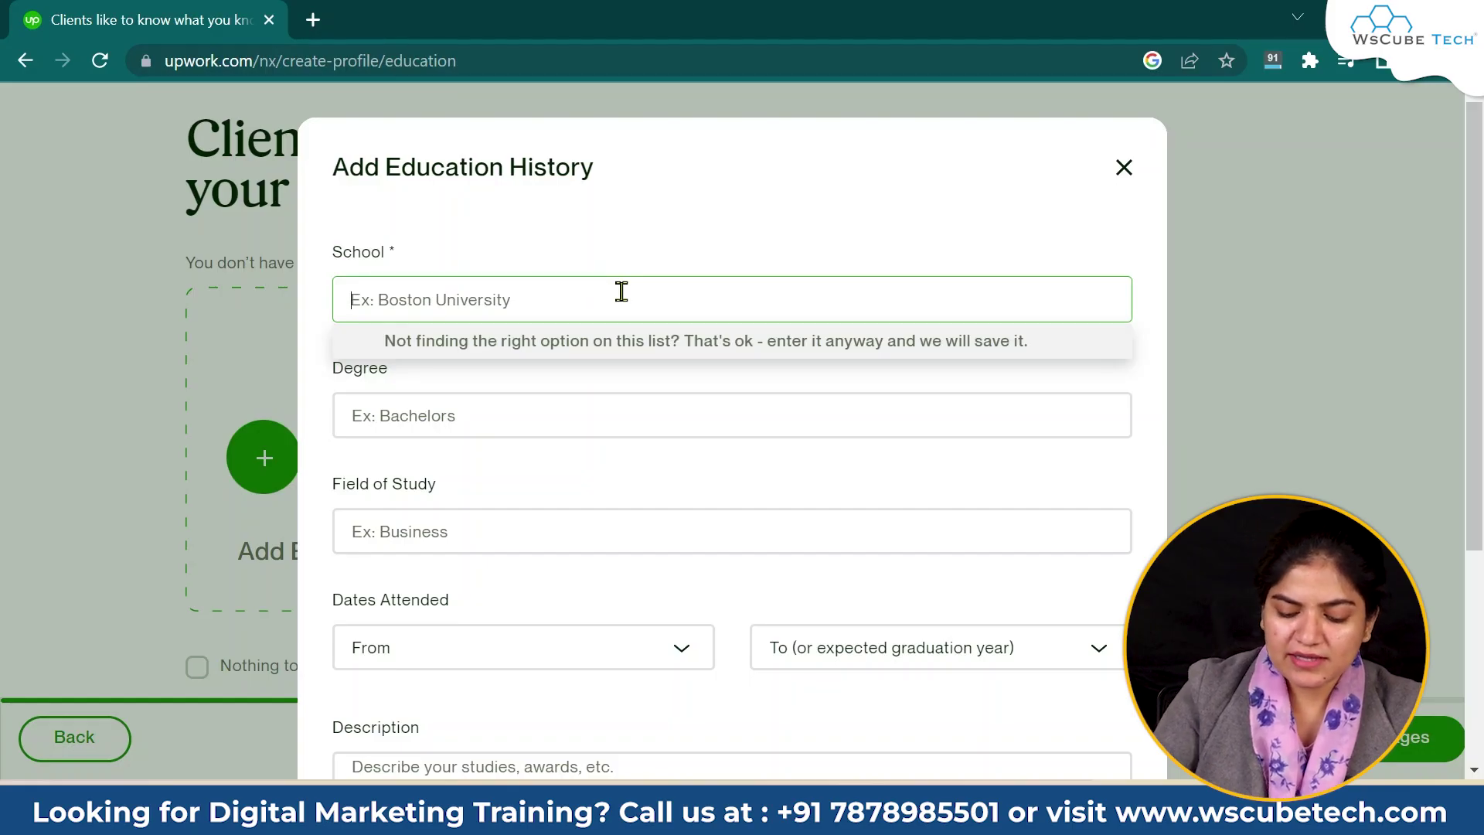
text(jai)
key(BackSpace)
key(BackSpace)
key(BackSpace)
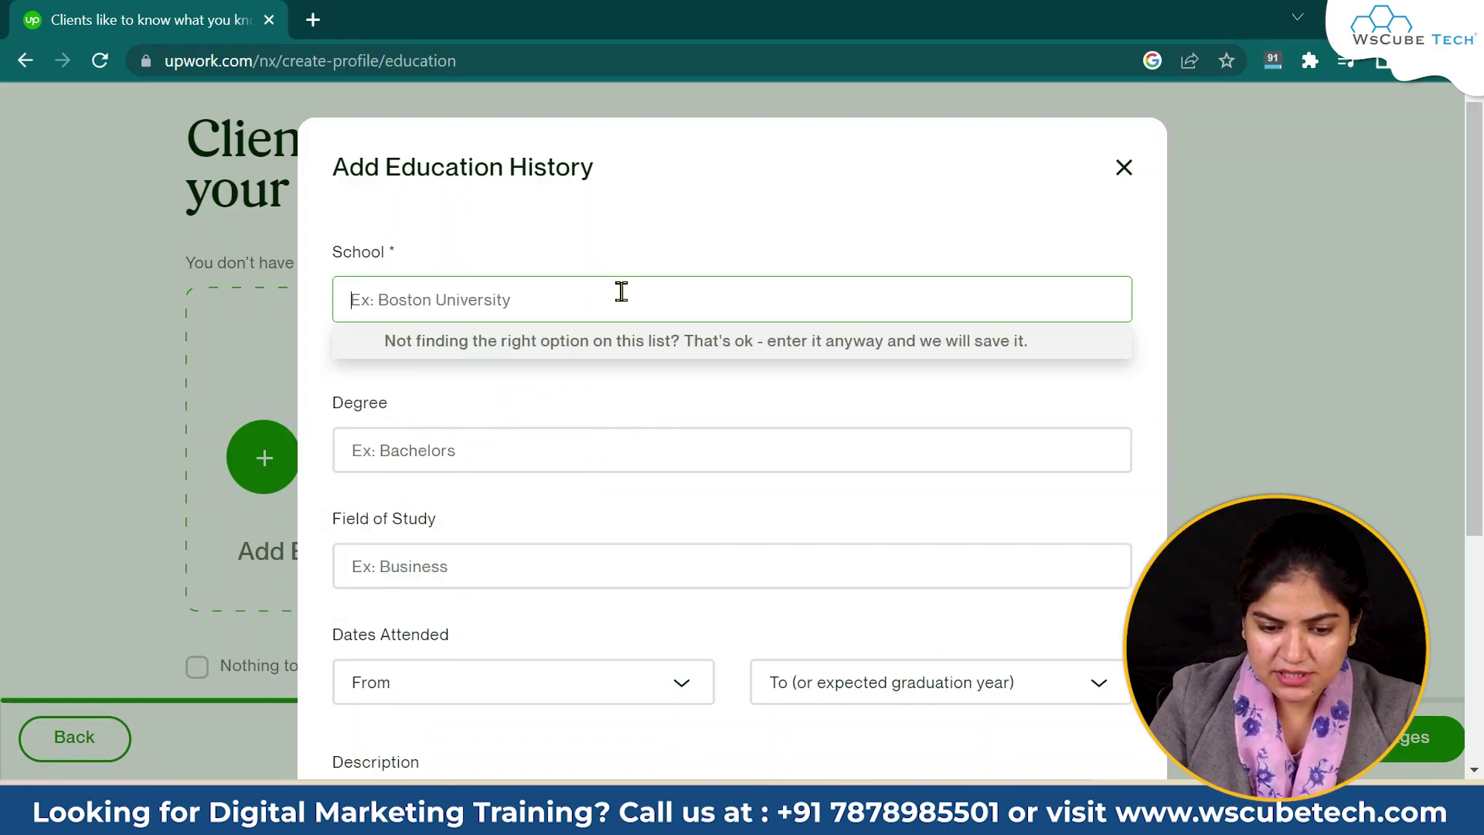
text(Jai n)
click(589, 337)
Set the degree to Bachelor of Commerce (BCom) and the field of study to Marketing.
click(554, 427)
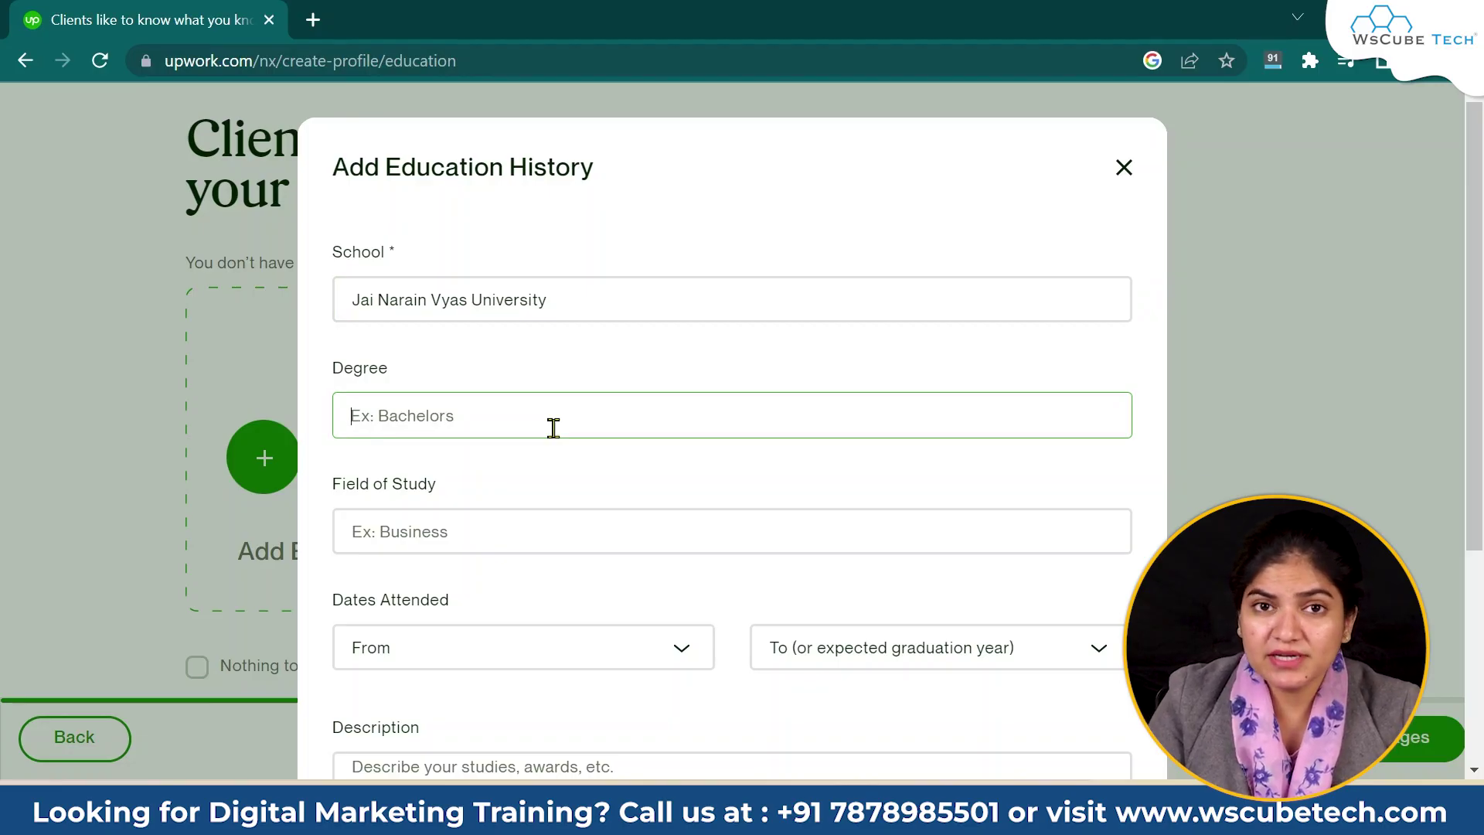
key(Down)
key(Return)
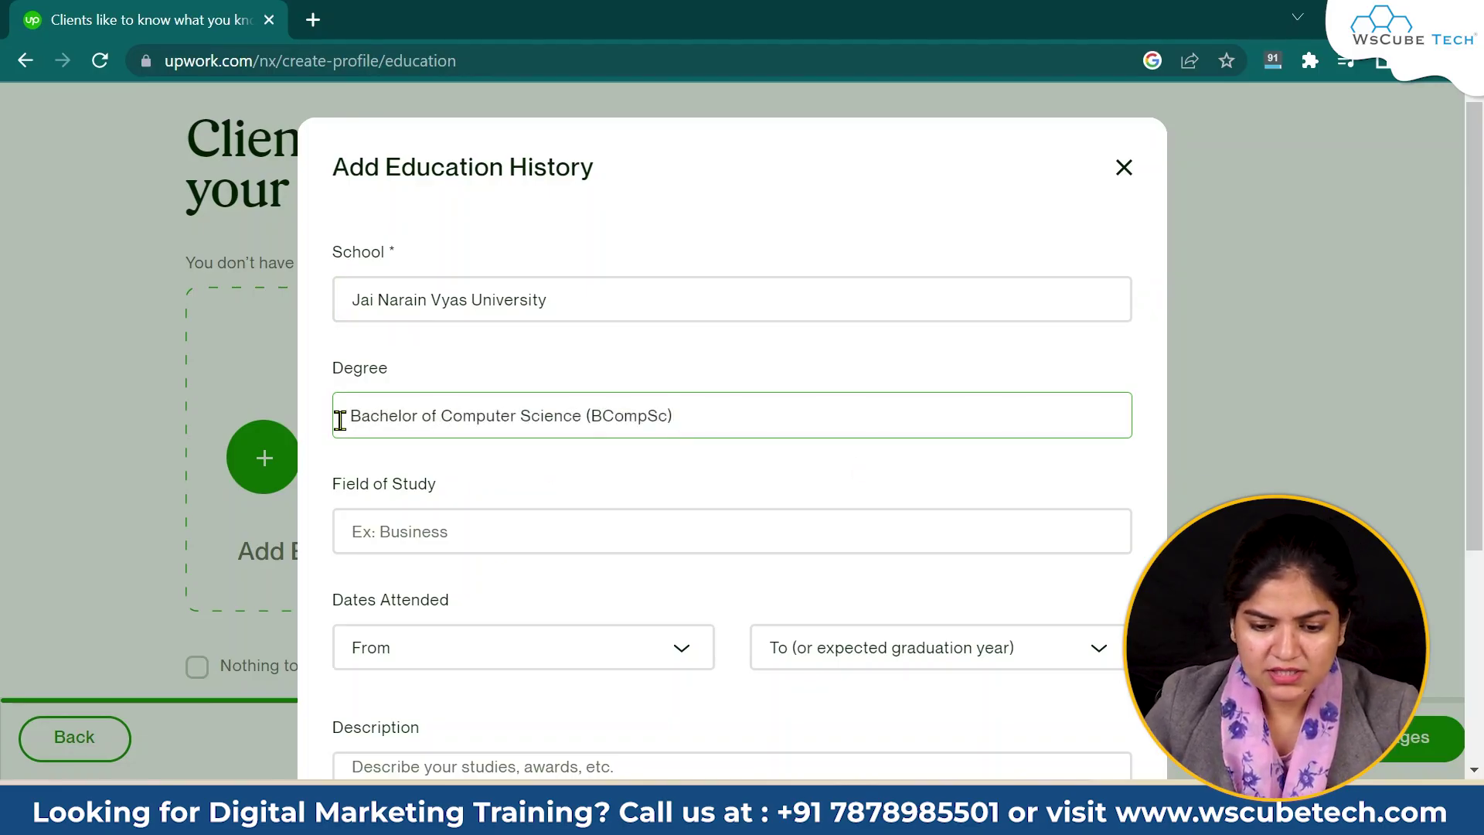
scroll(570, 513, down, 2)
click(531, 418)
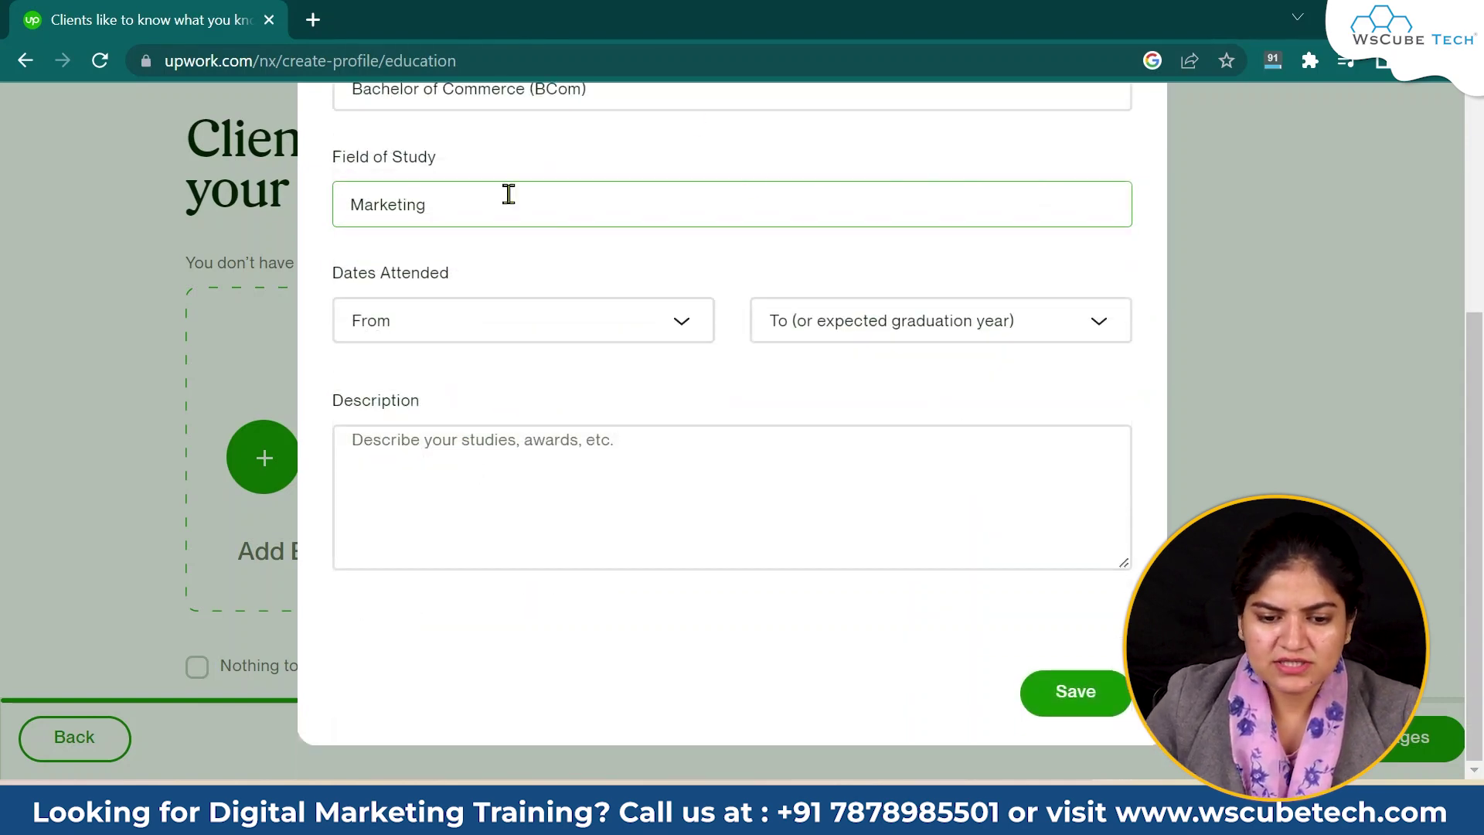
Set the dates attended from 2012 to 2015 and save the education entry without a description.
click(538, 325)
scroll(461, 545, down, 6)
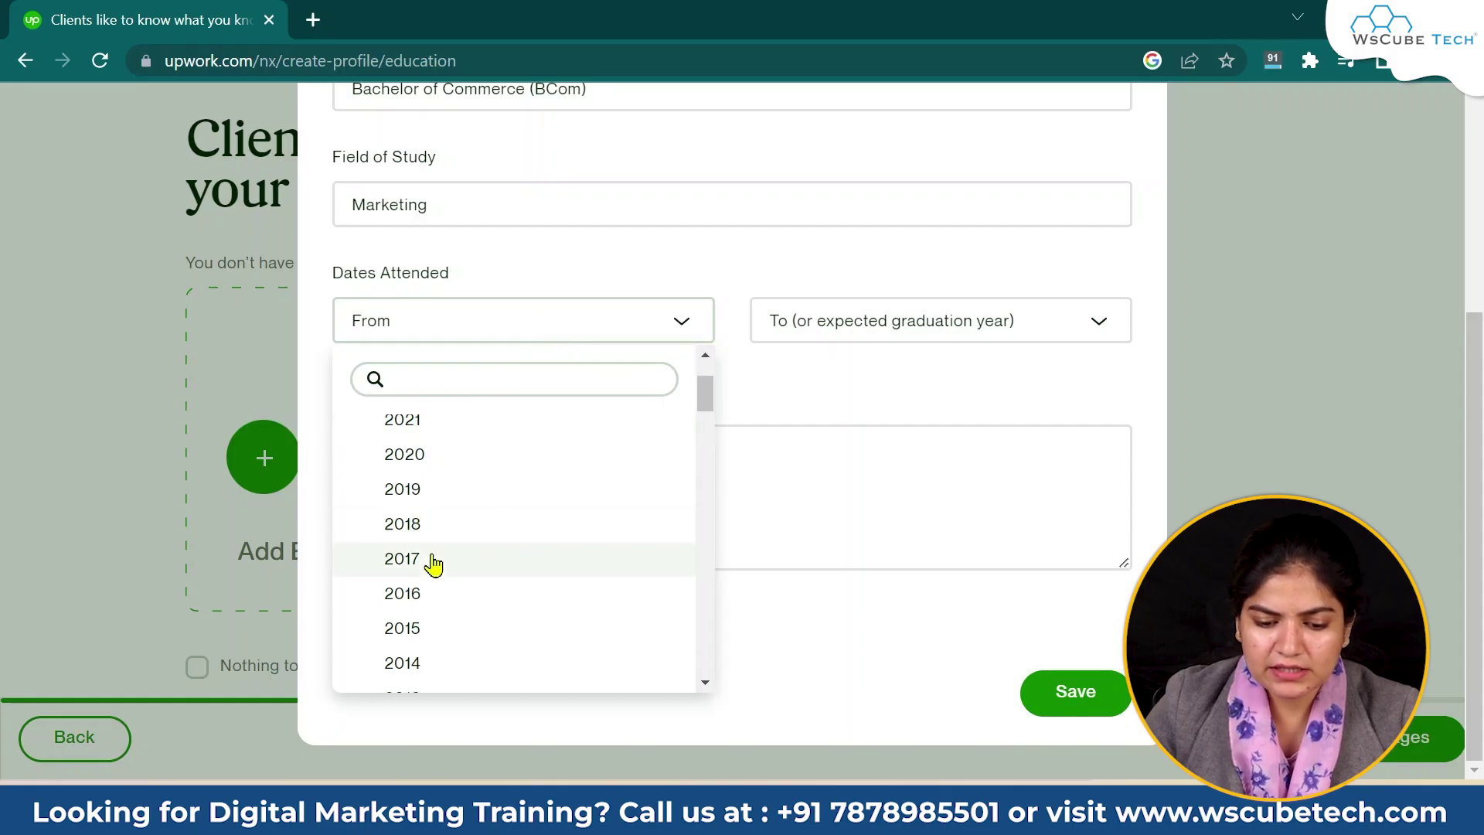
scroll(433, 541, up, 2)
click(428, 506)
click(821, 321)
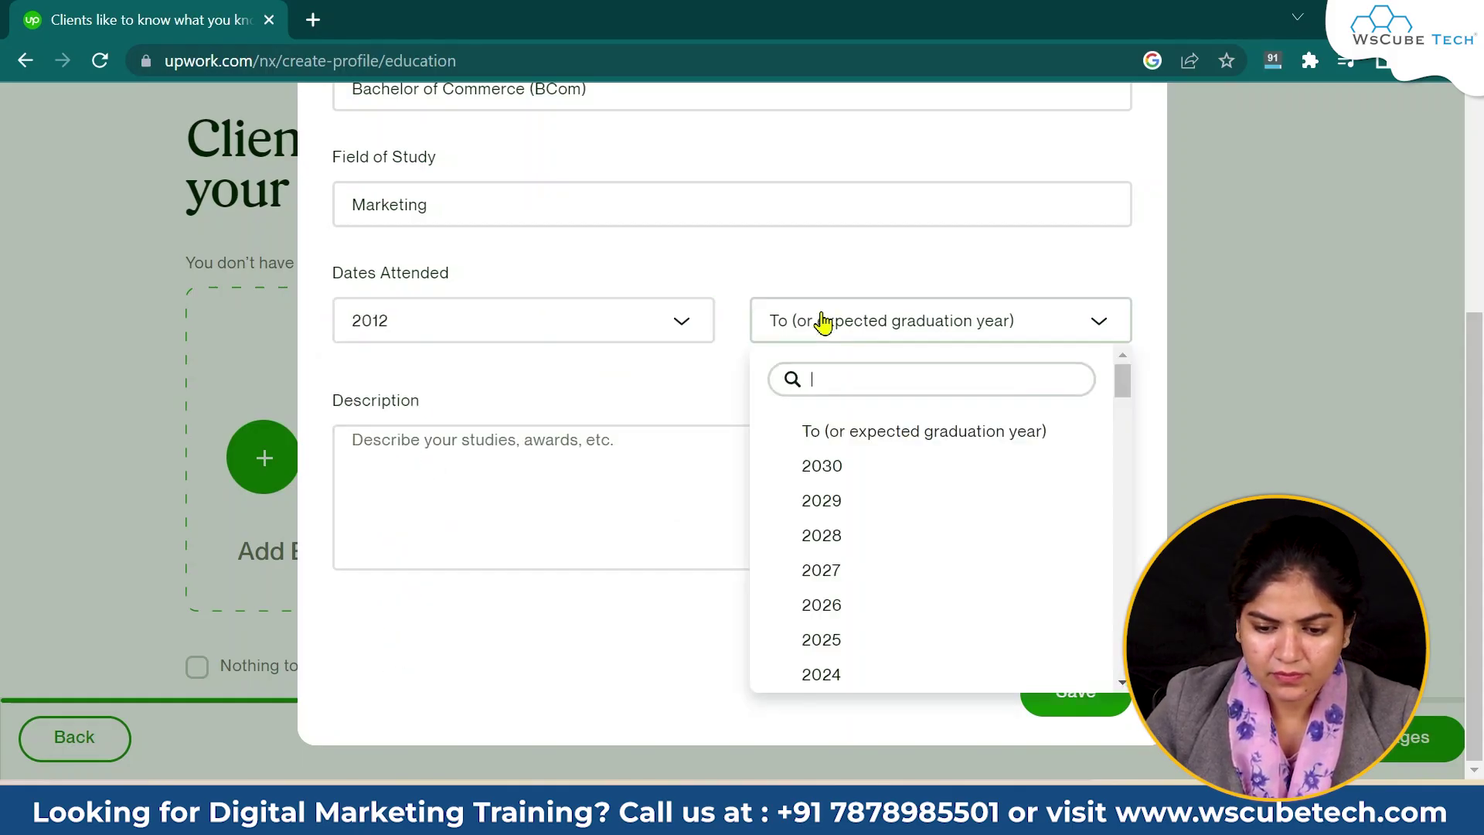
scroll(855, 599, down, 20)
scroll(856, 597, up, 12)
scroll(855, 597, up, 2)
click(851, 530)
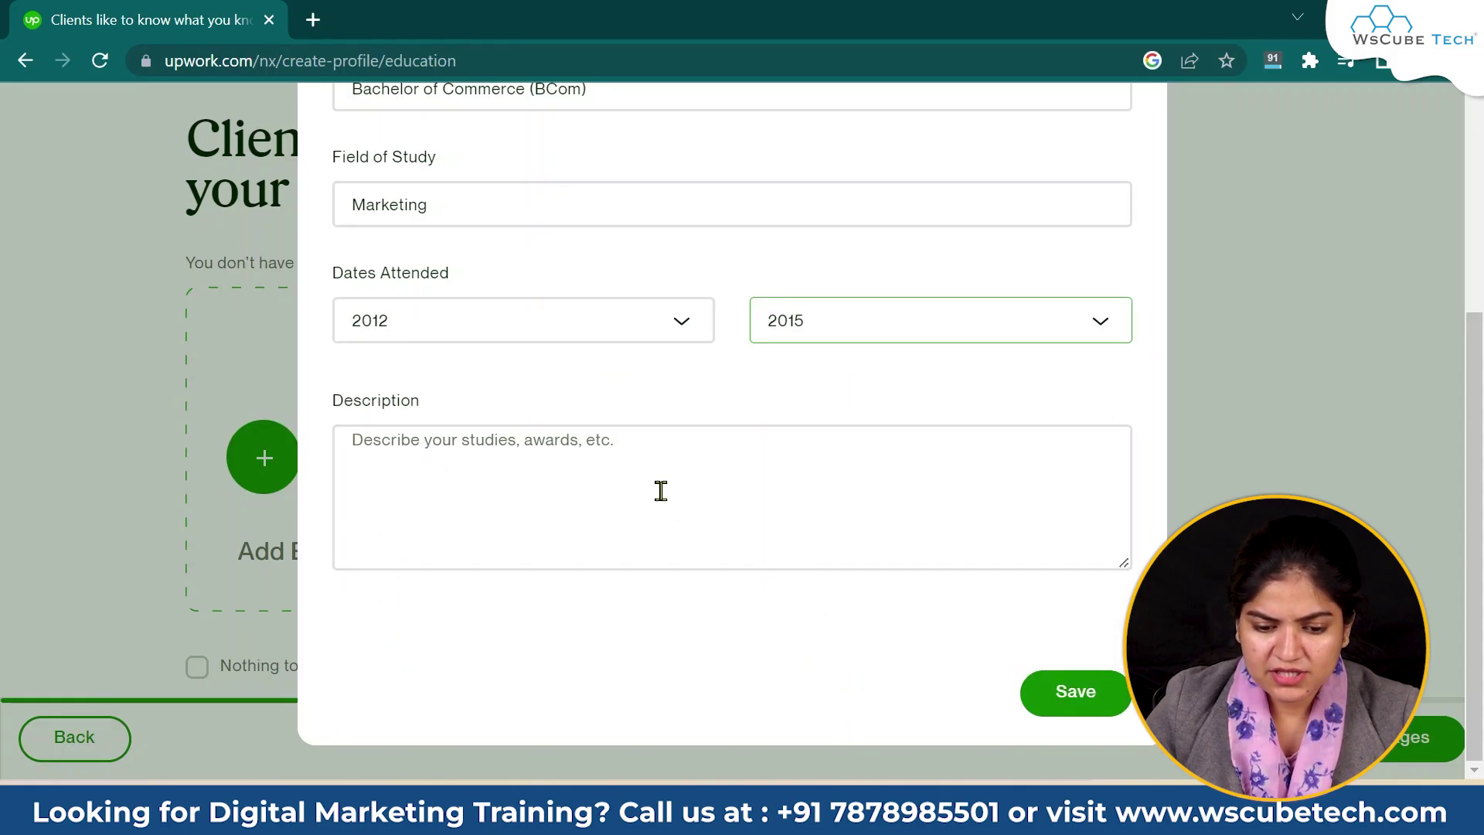
click(659, 490)
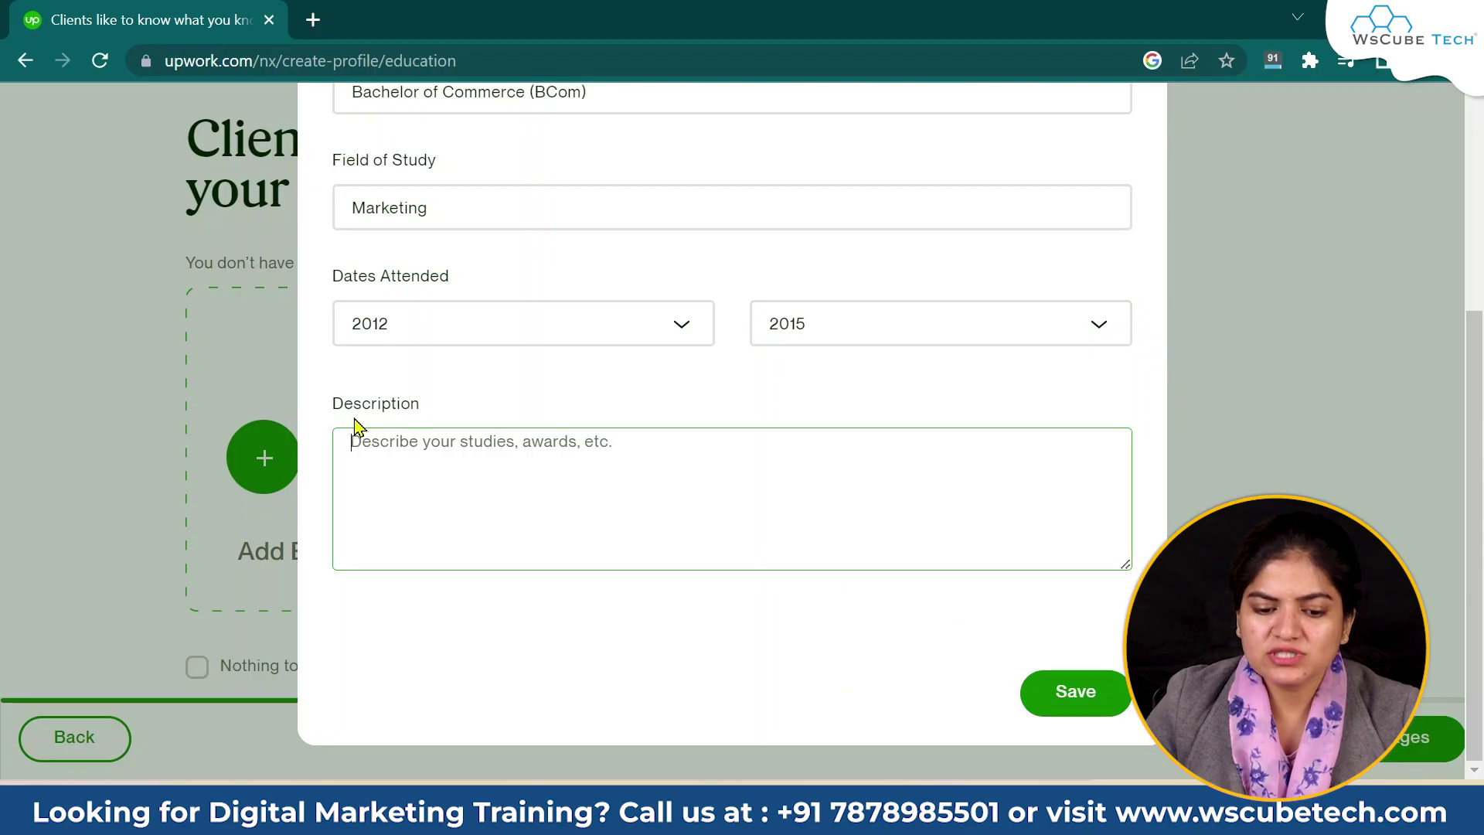
click(1045, 705)
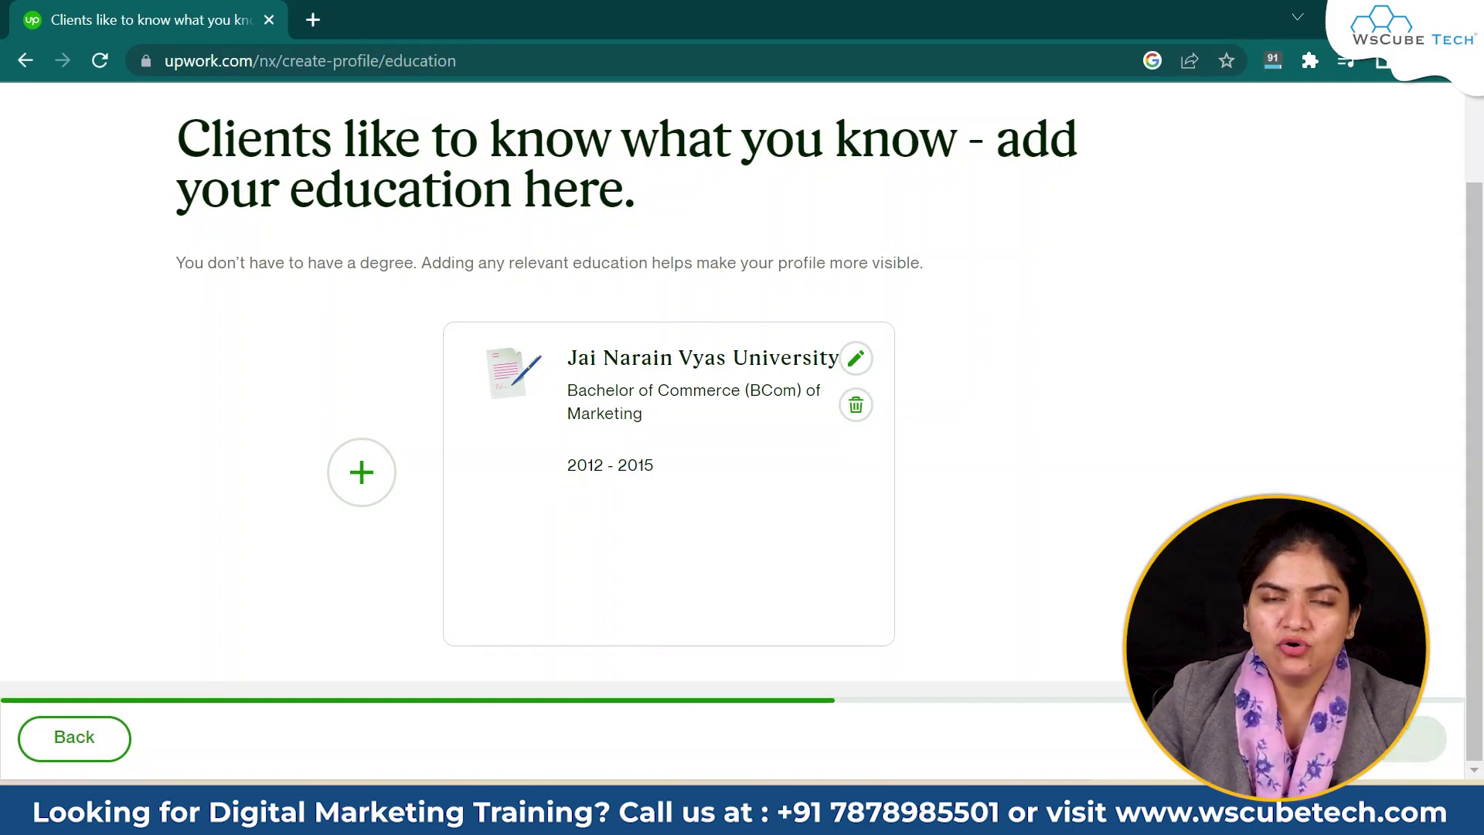
Continue to the languages page and set the English proficiency to Fluent.
click(1414, 738)
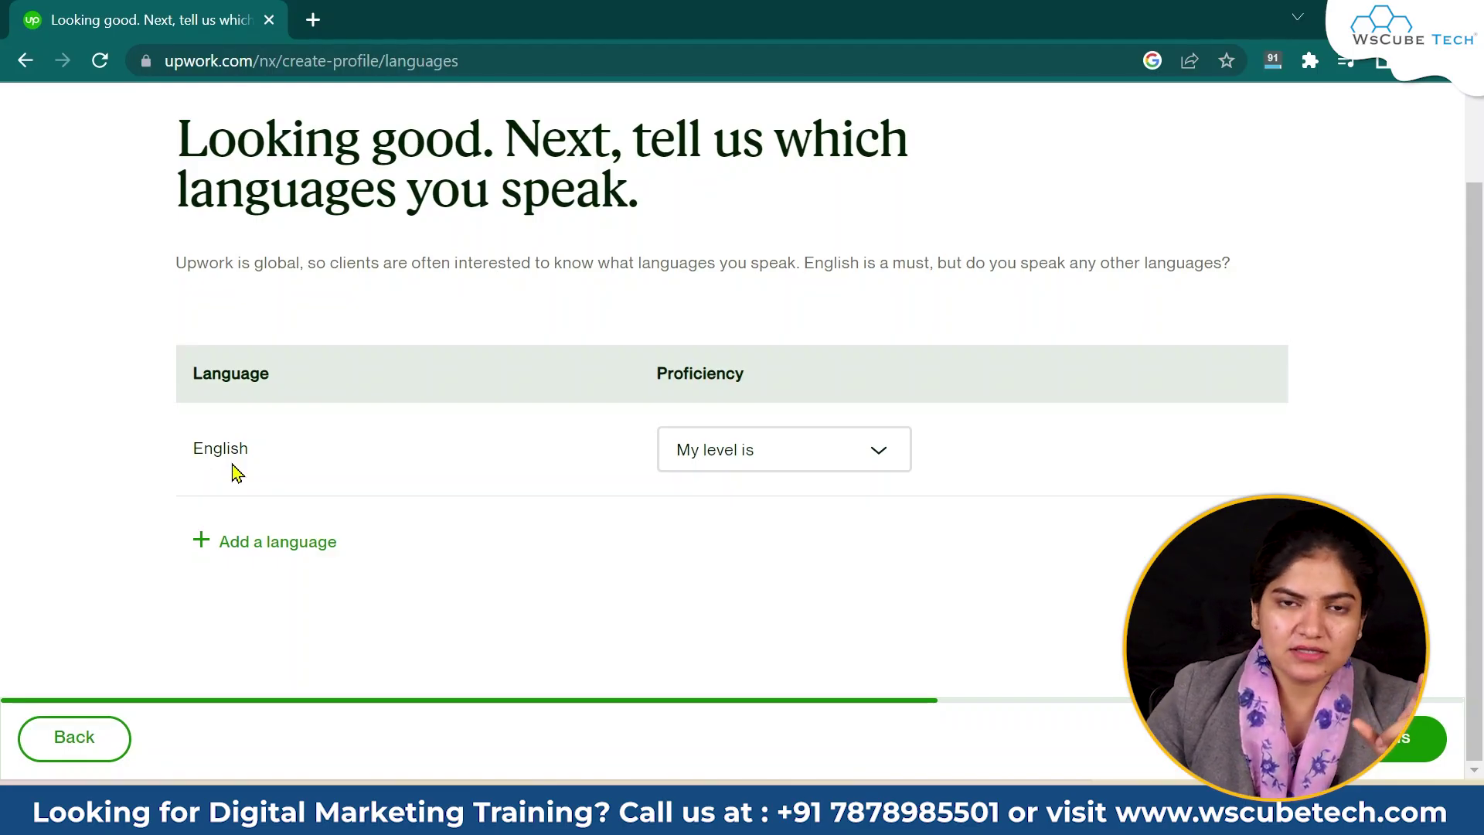
click(798, 456)
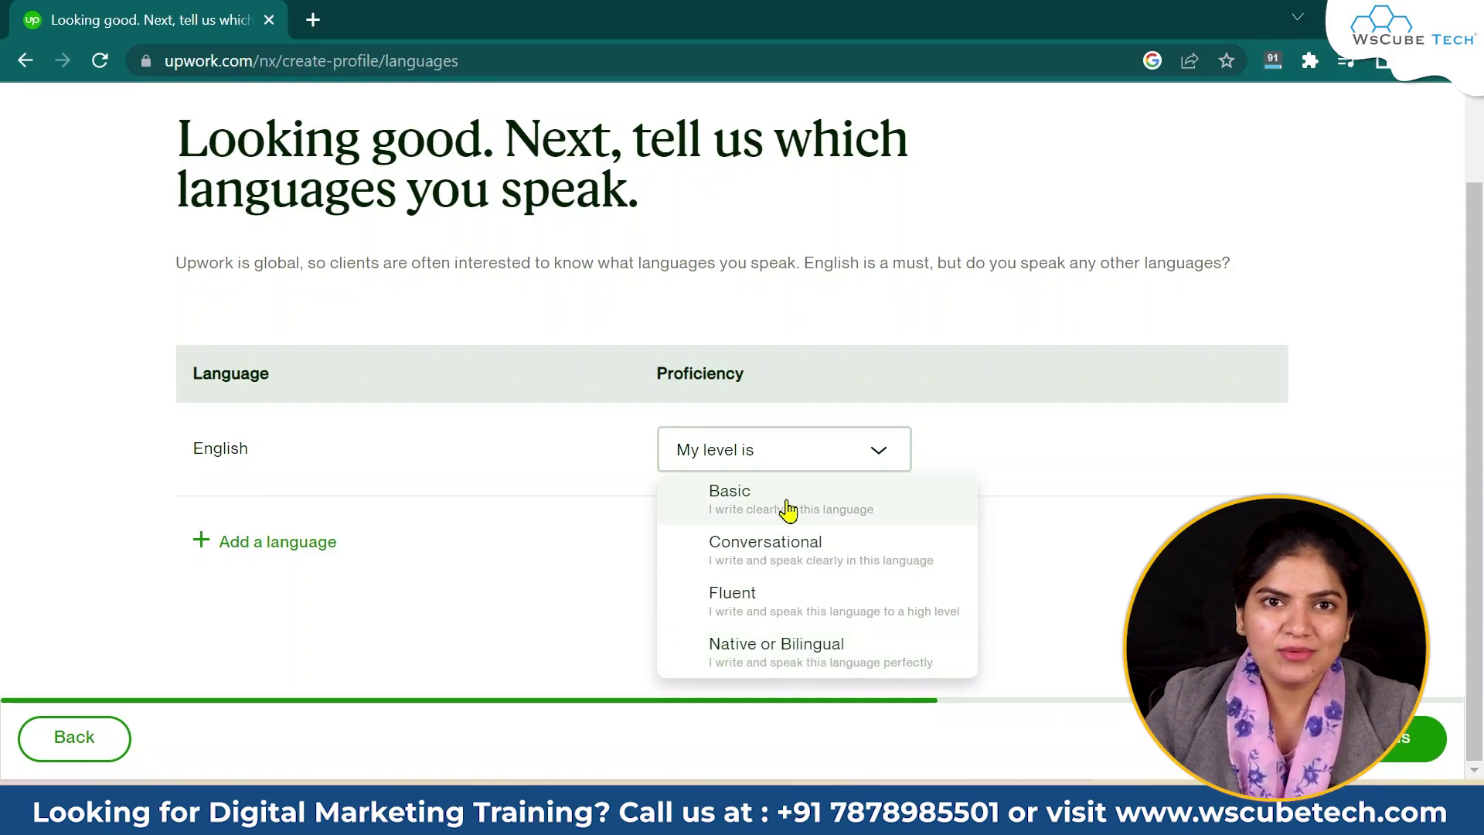
click(788, 596)
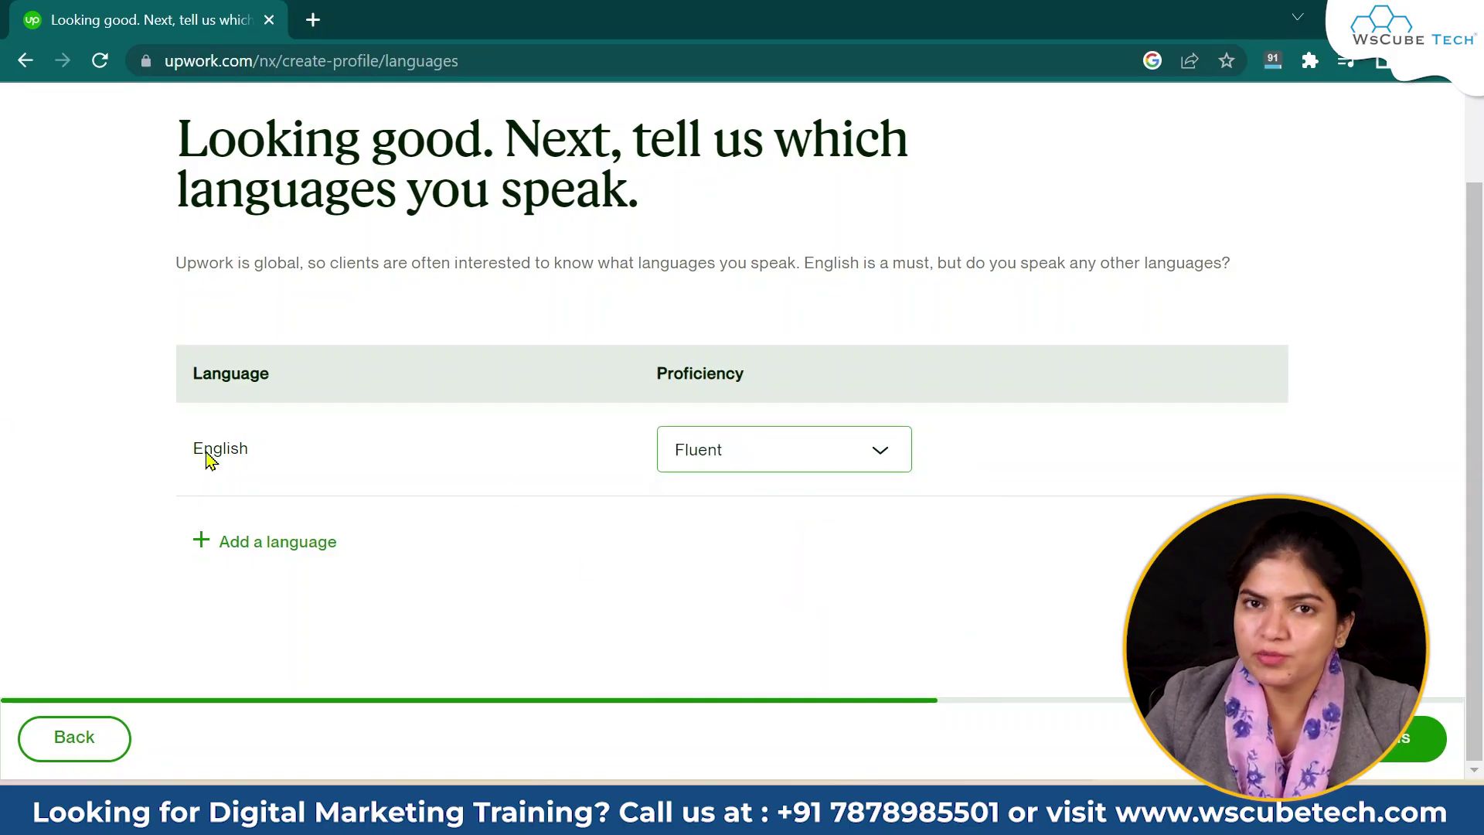
Add Hindi as a language with the proficiency Native or Bilingual.
click(223, 544)
click(230, 543)
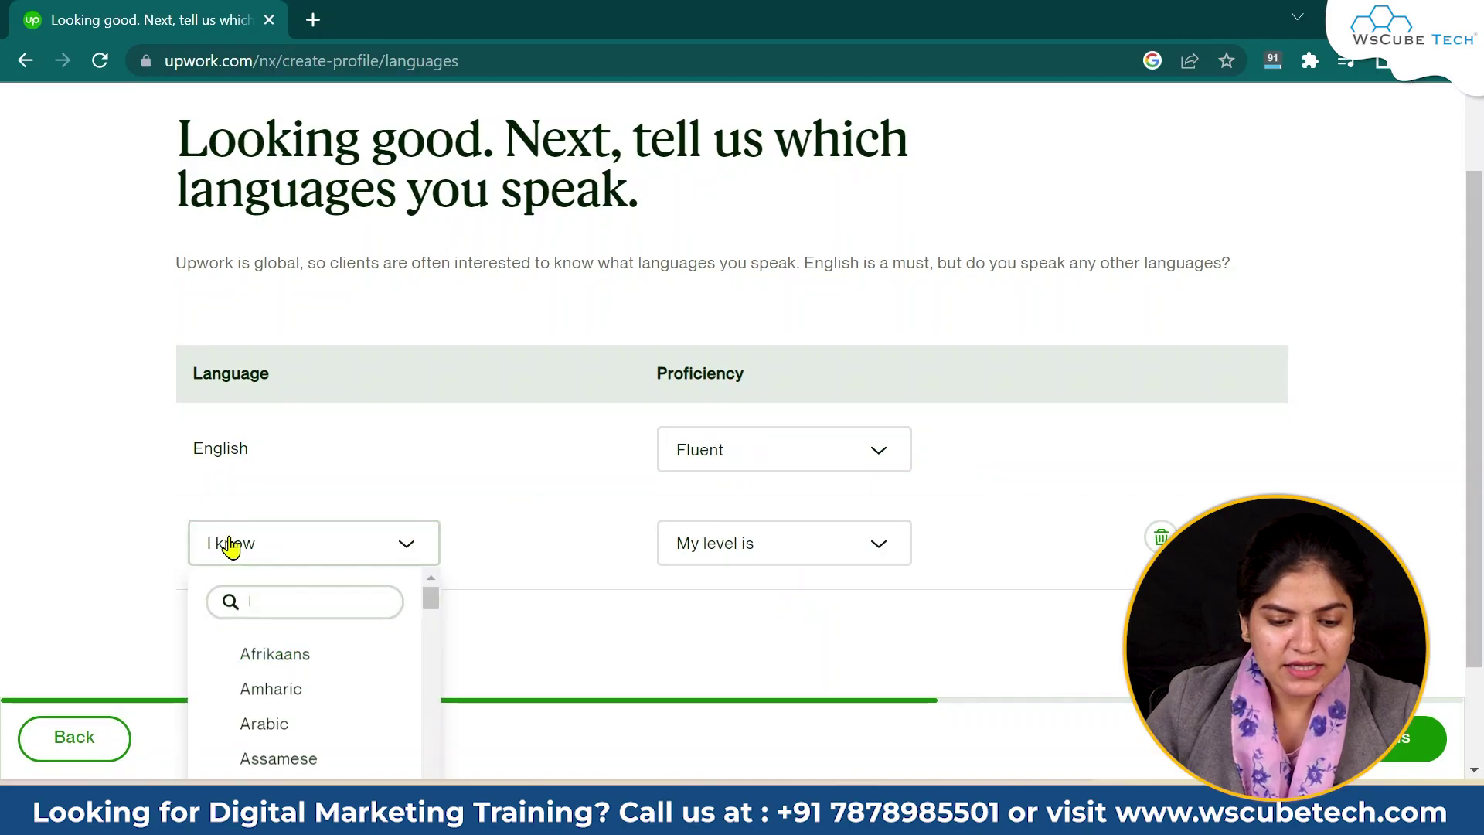
text(hindi)
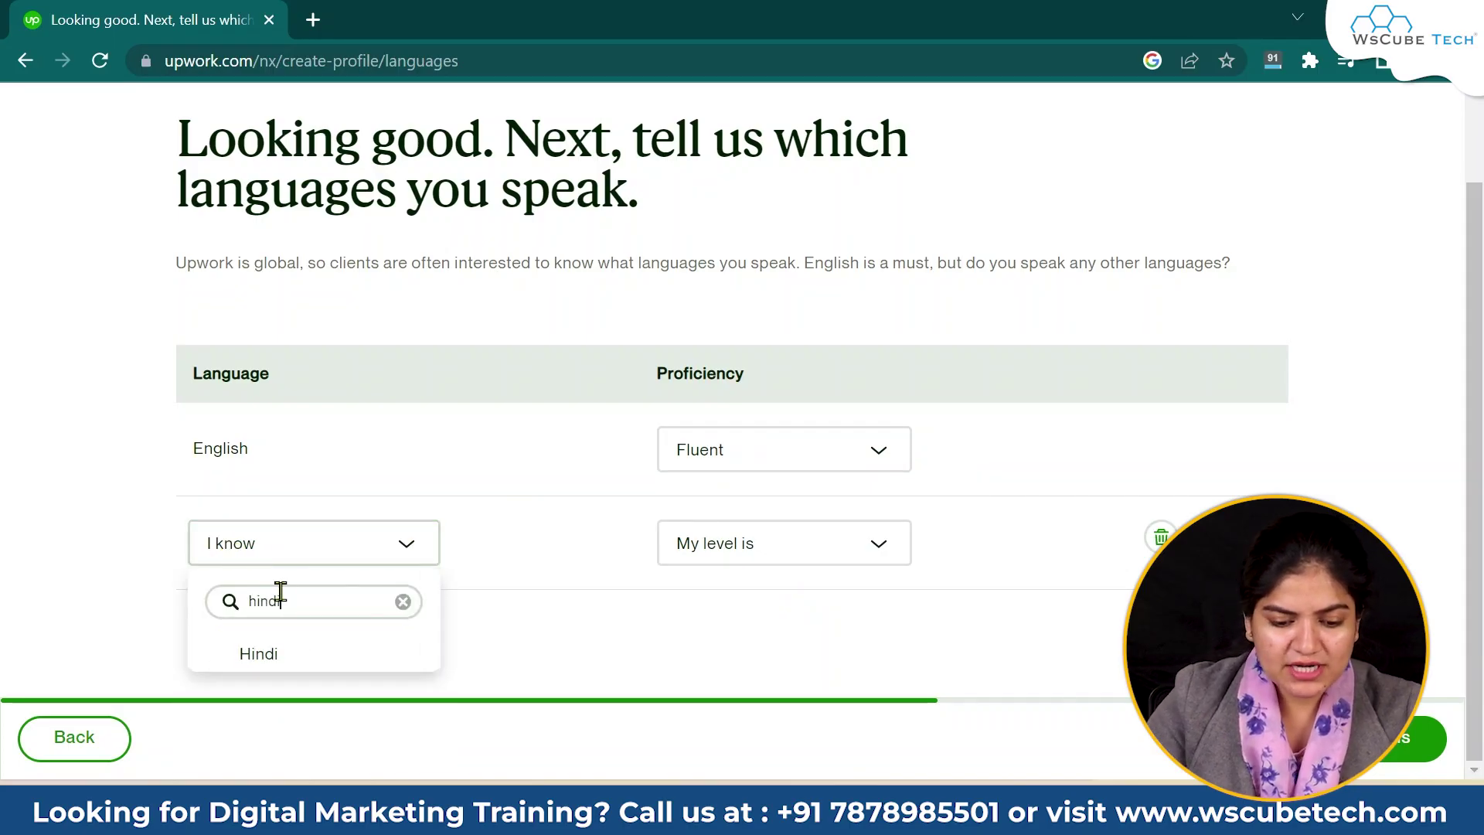
click(272, 653)
click(878, 545)
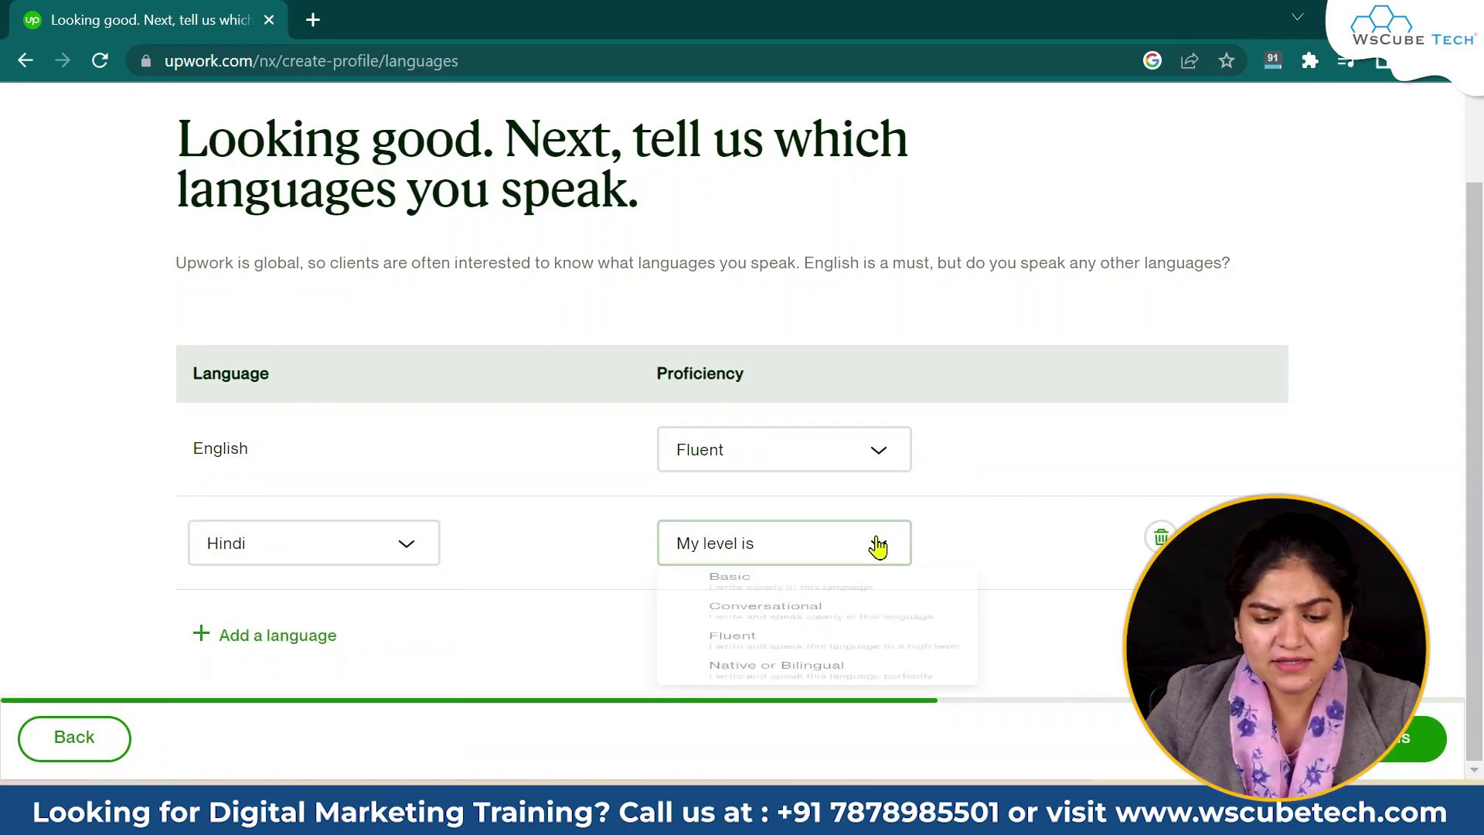
click(808, 746)
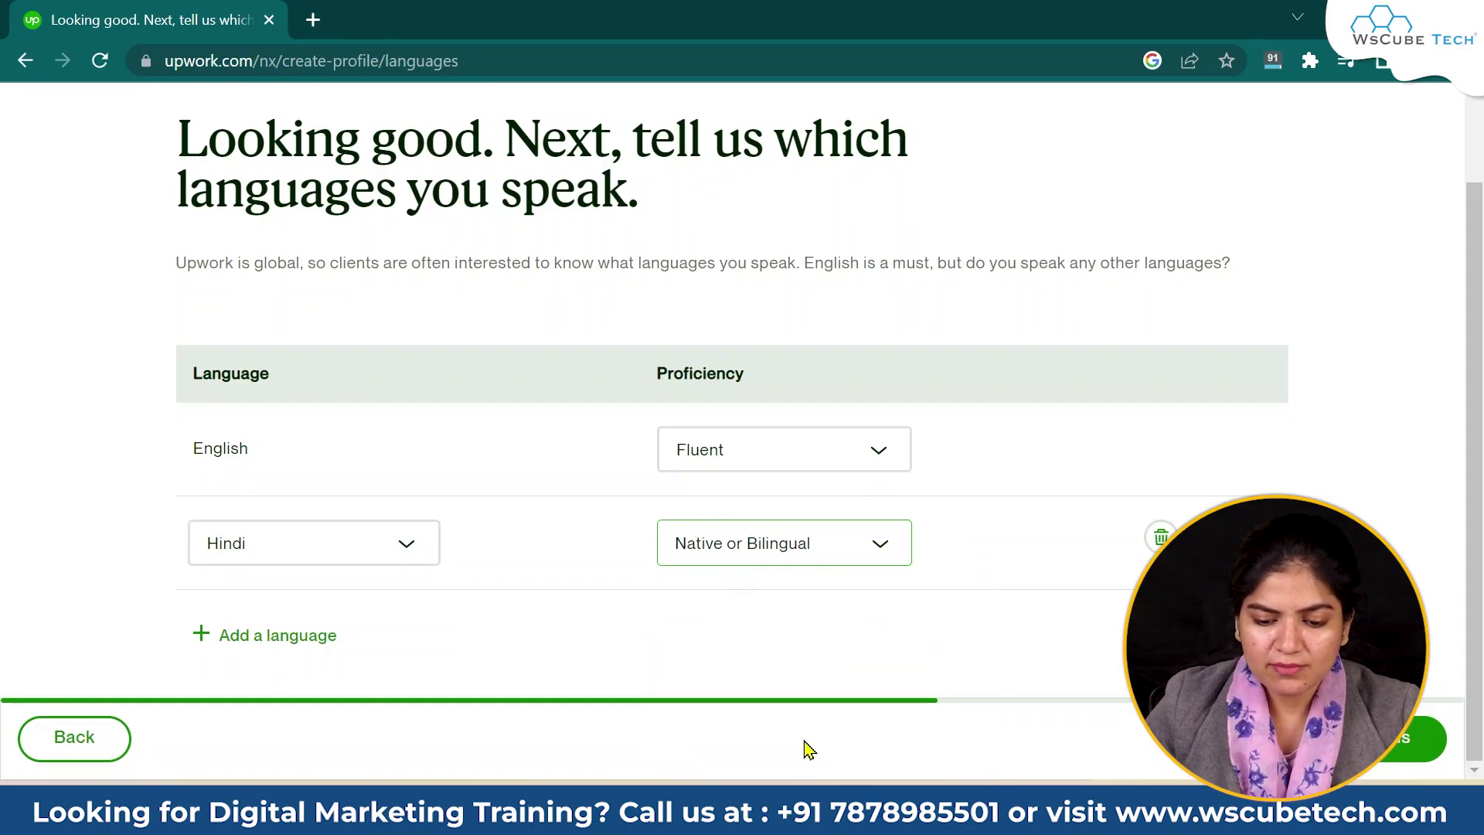
Add Urdu as a language with Conversational proficiency and continue to the skills page.
click(221, 636)
click(345, 647)
text(urd)
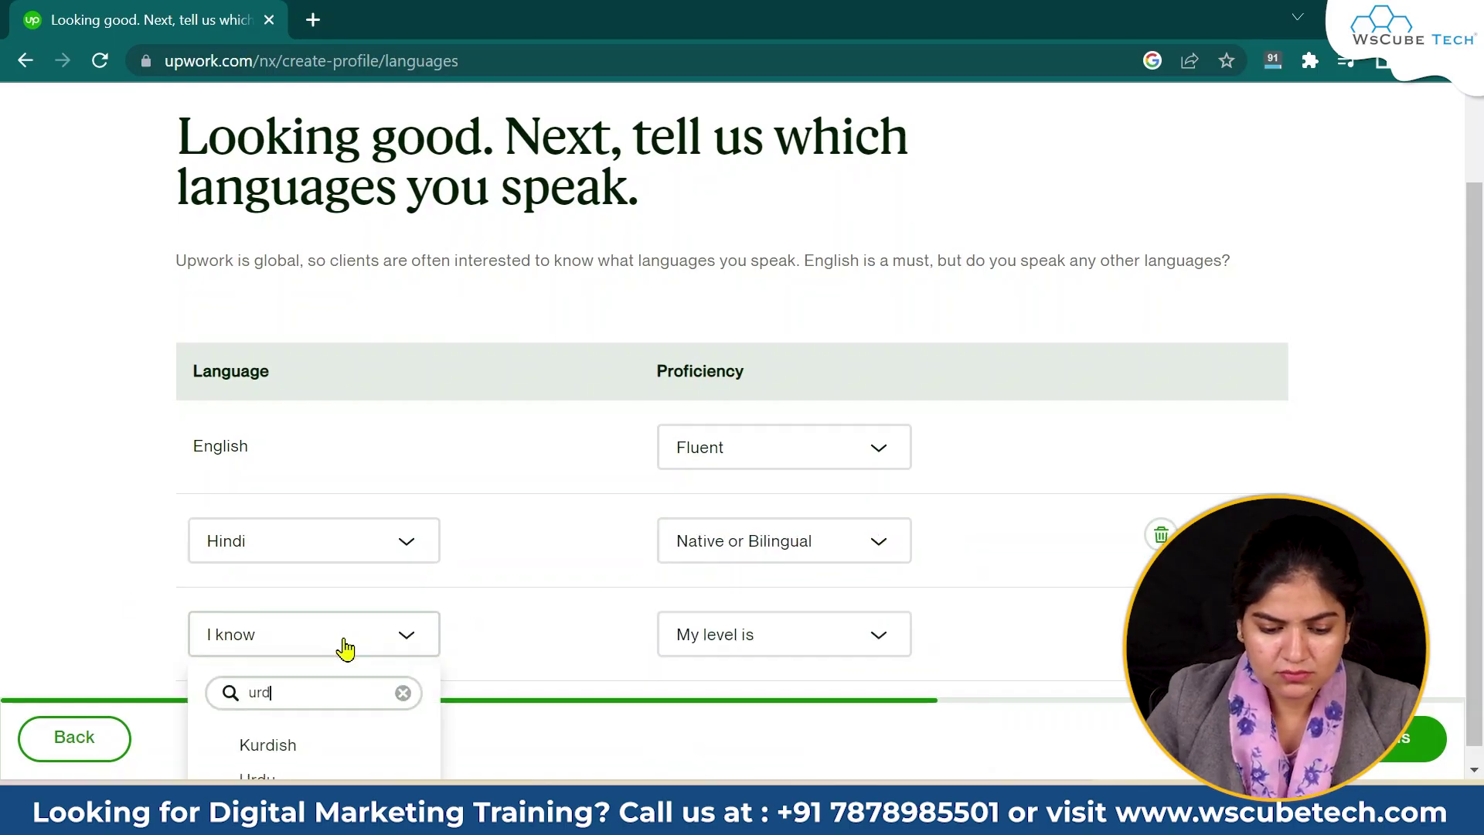
click(374, 730)
click(692, 646)
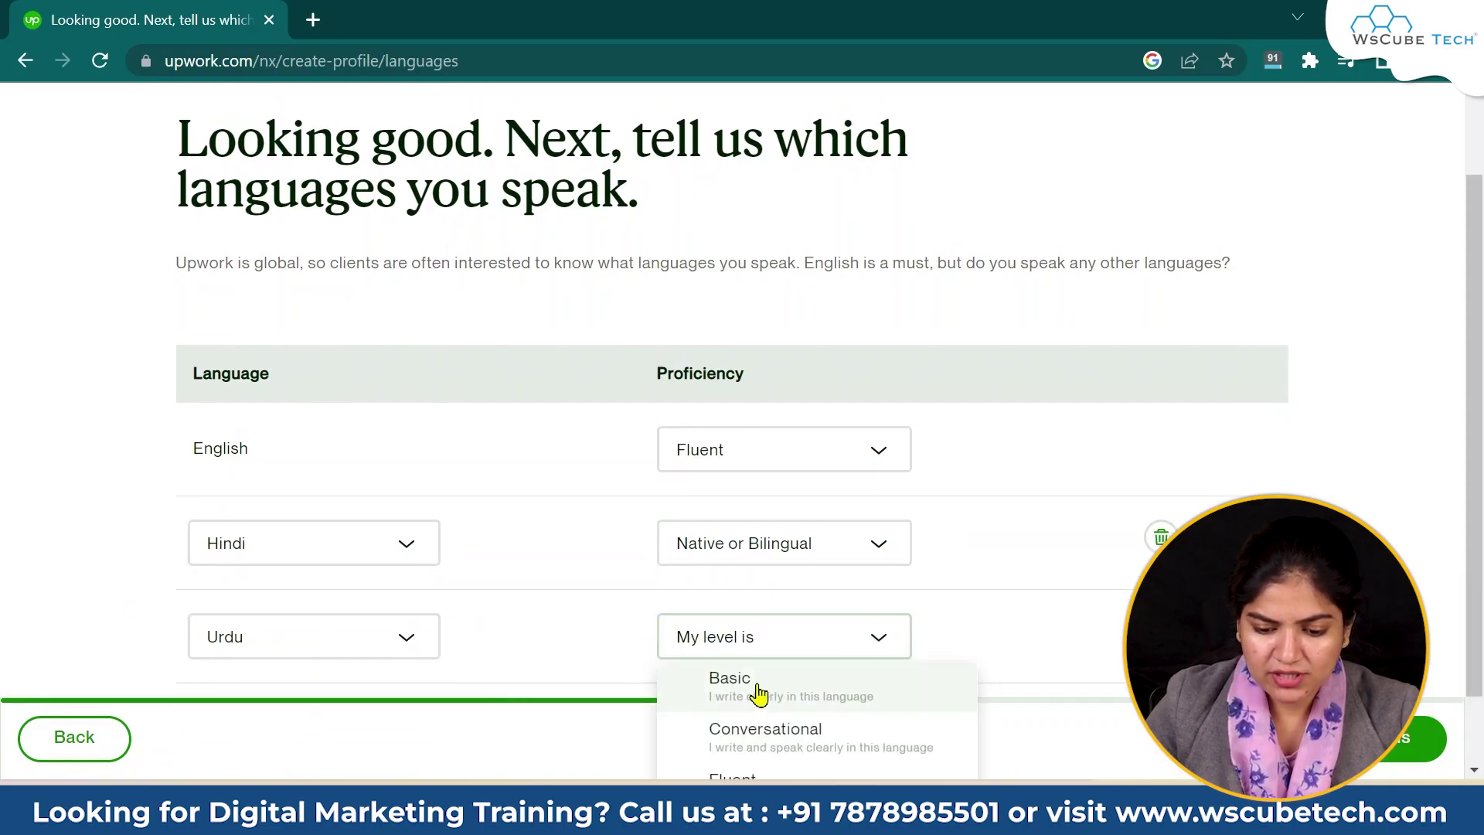
click(756, 735)
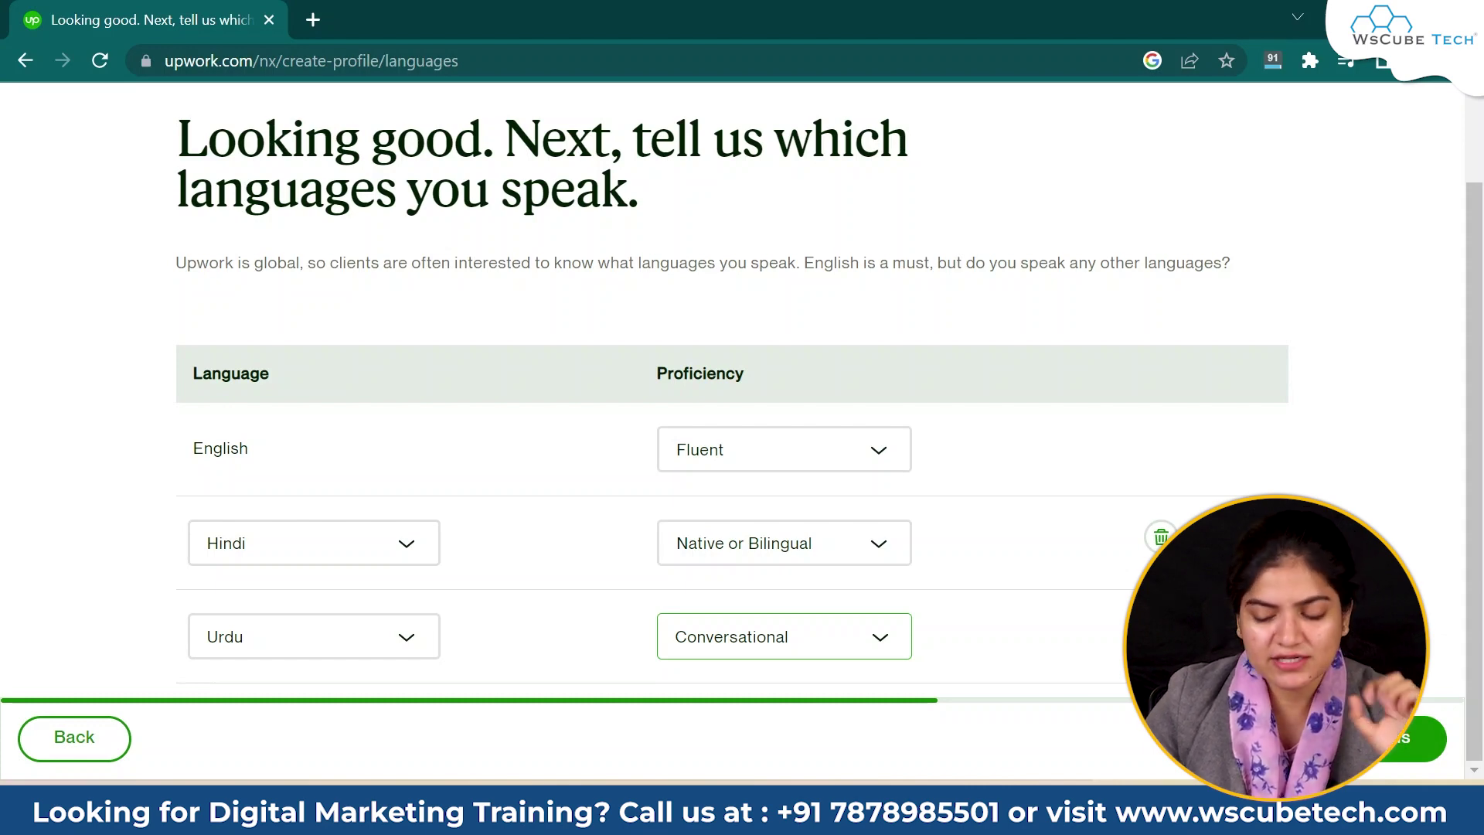
click(1414, 738)
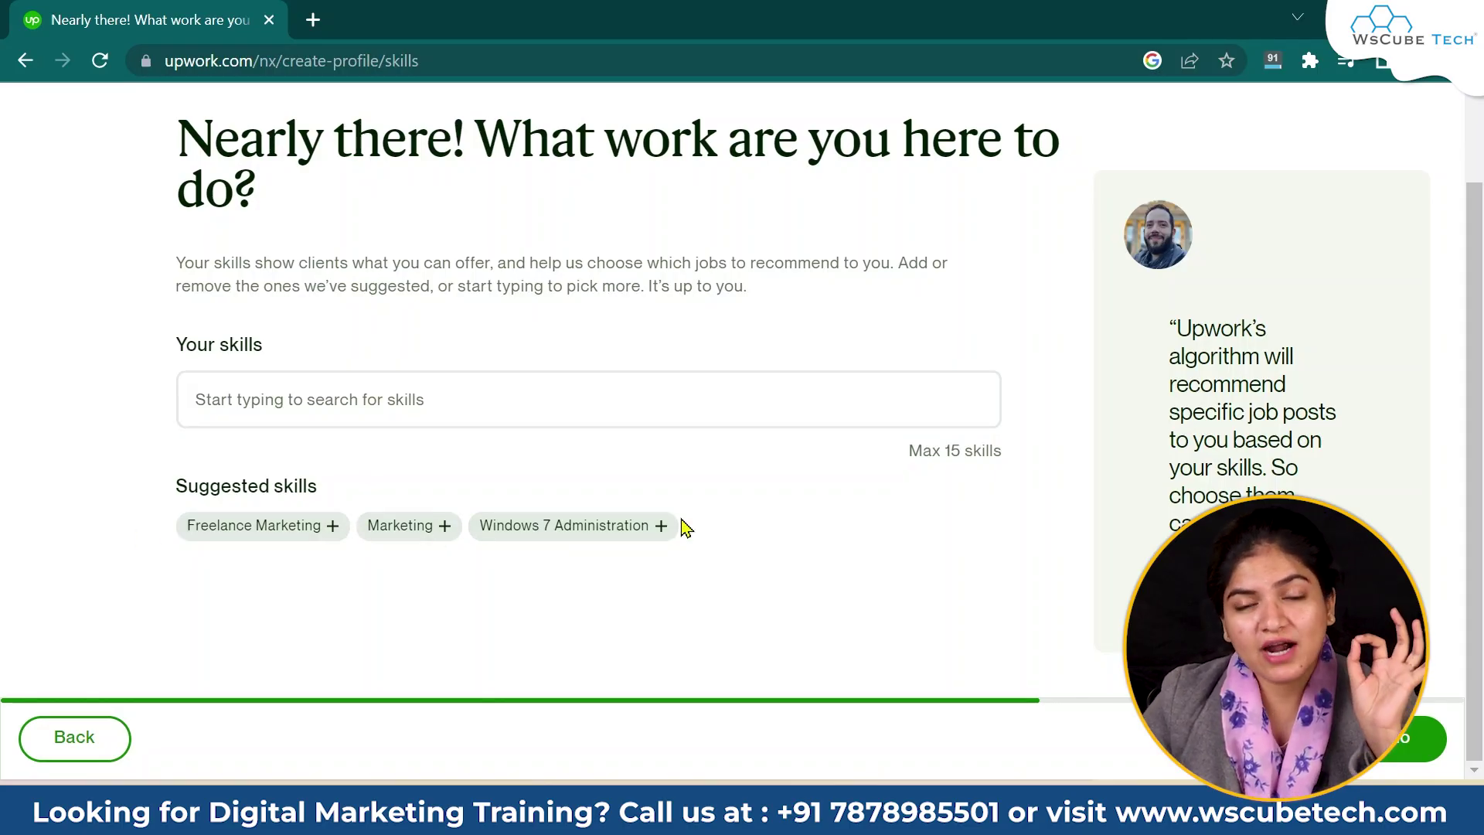
Add the skills Marketing, Freelance Marketing, Social Media Account Setup and Social Media Advertising.
click(439, 531)
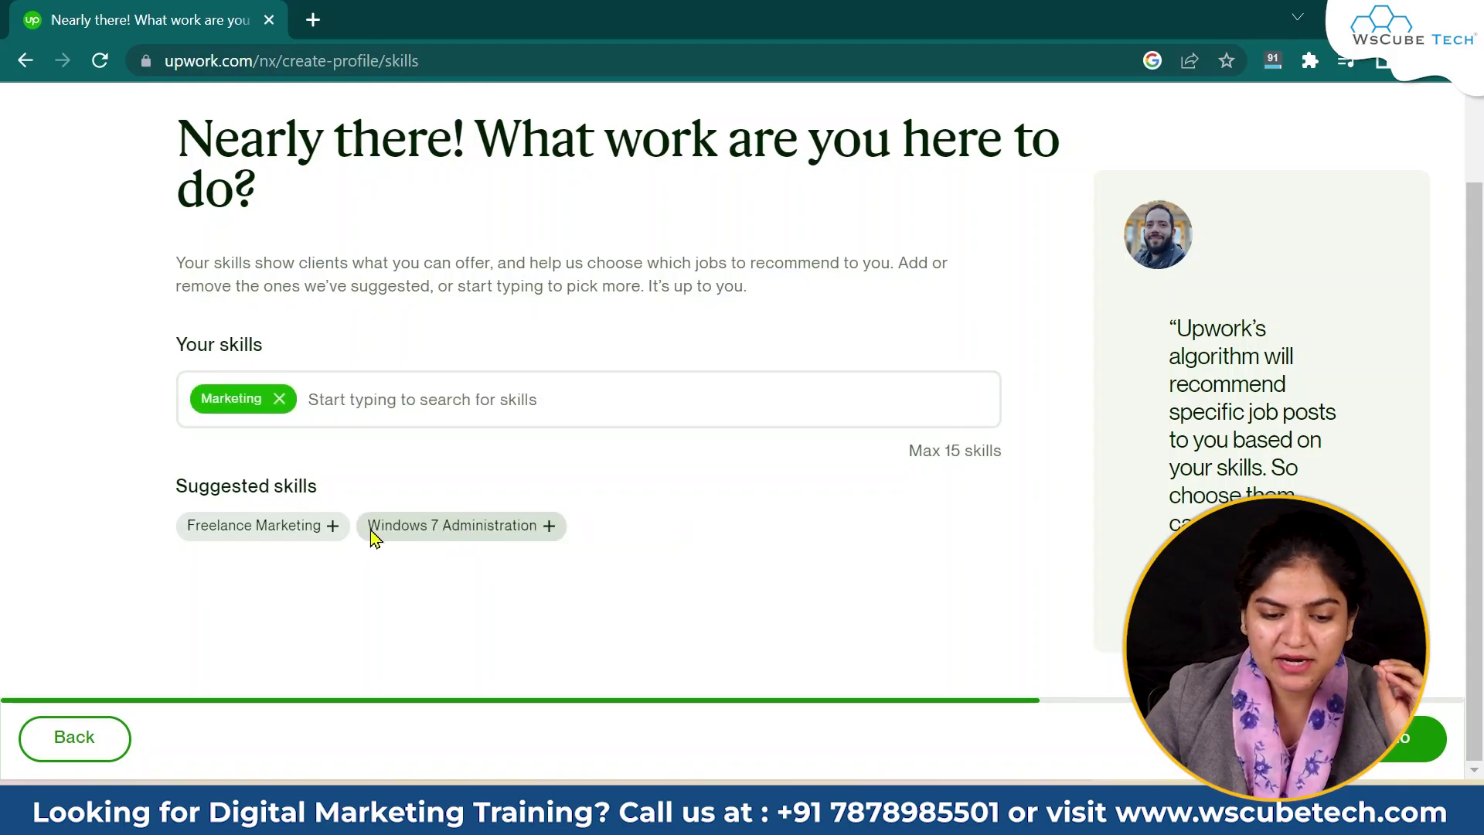
click(272, 532)
click(539, 387)
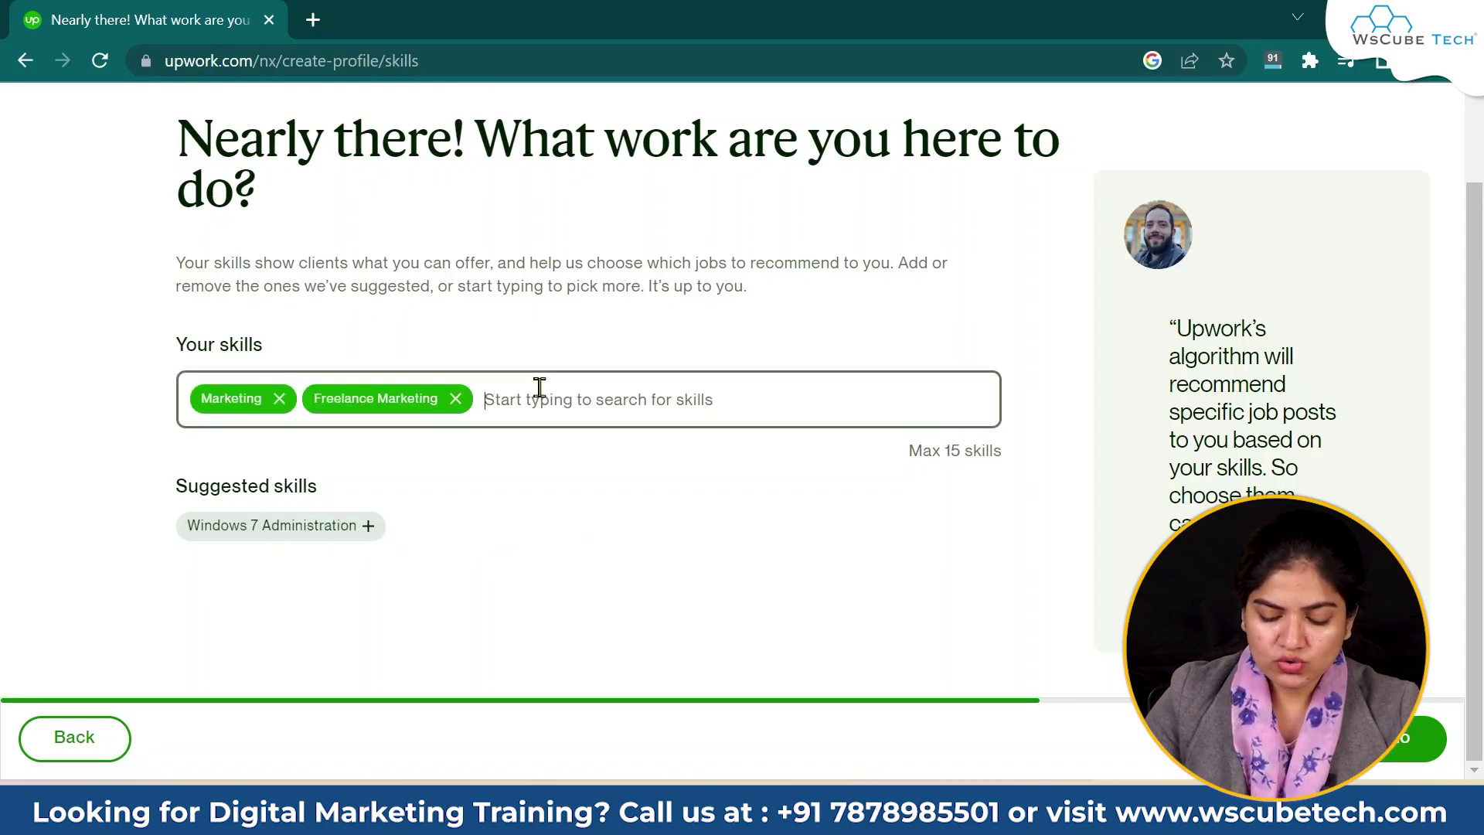
text(socia)
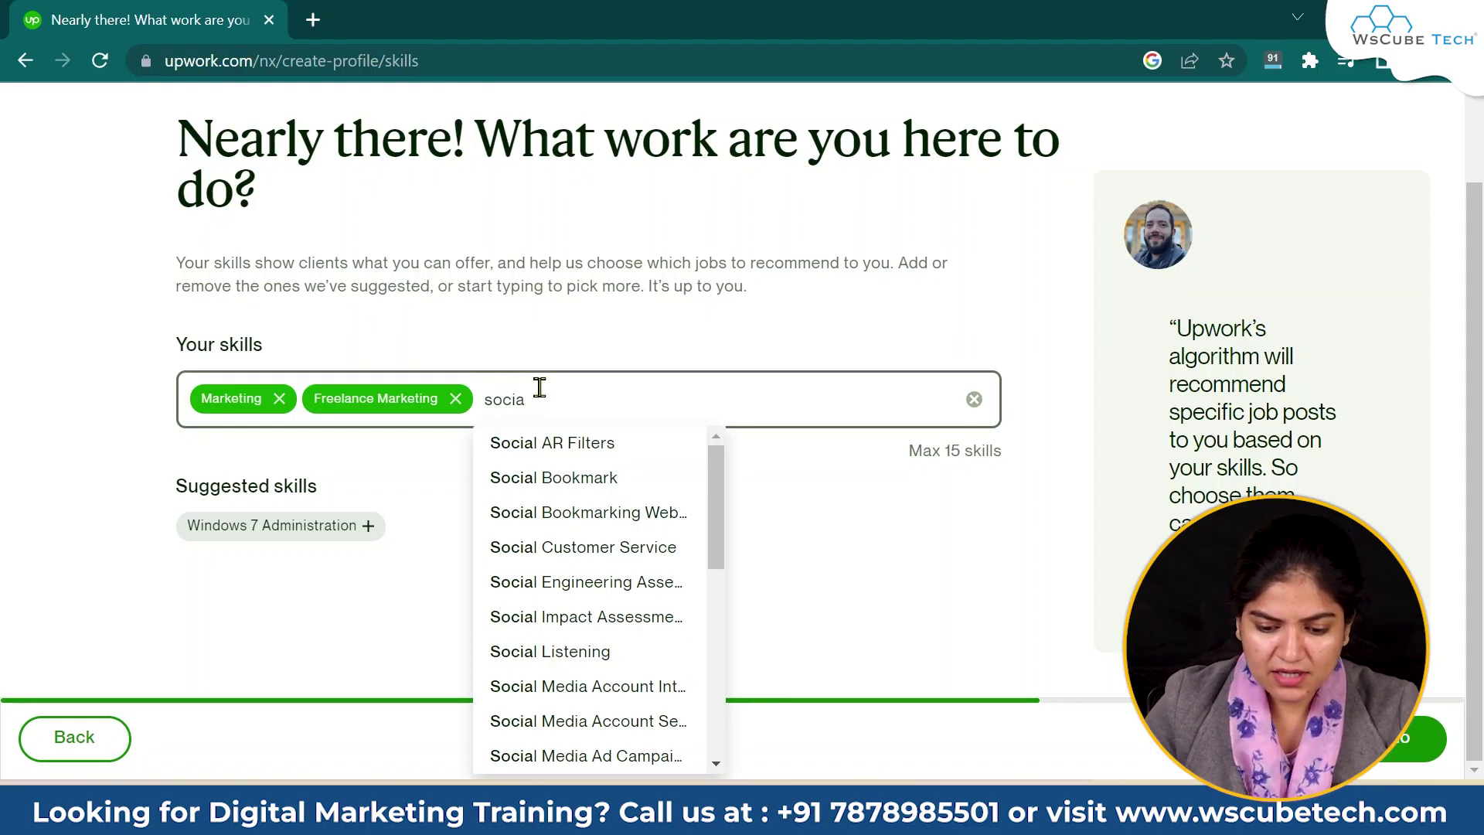
click(655, 722)
text(socia)
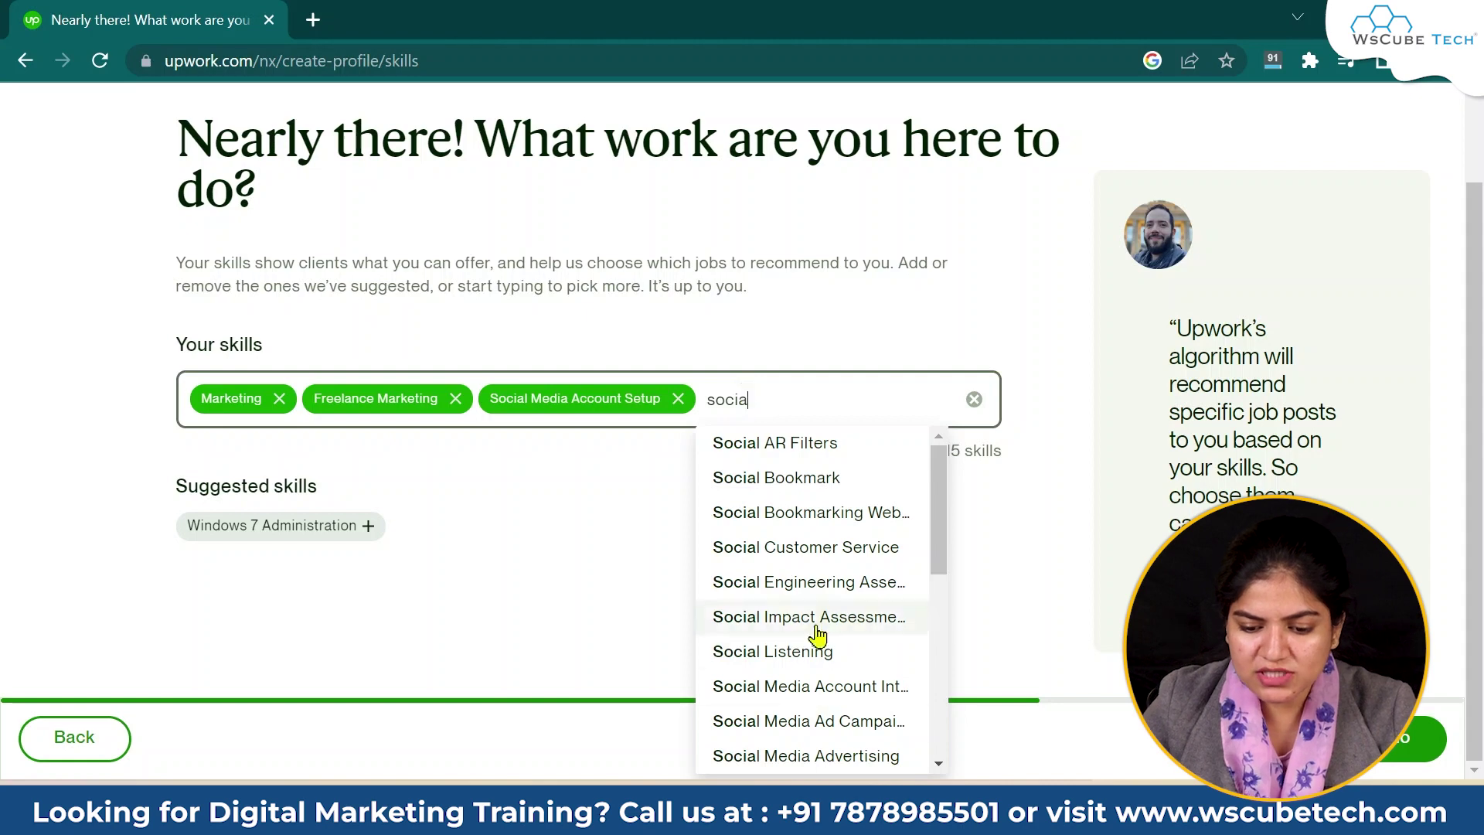
click(836, 756)
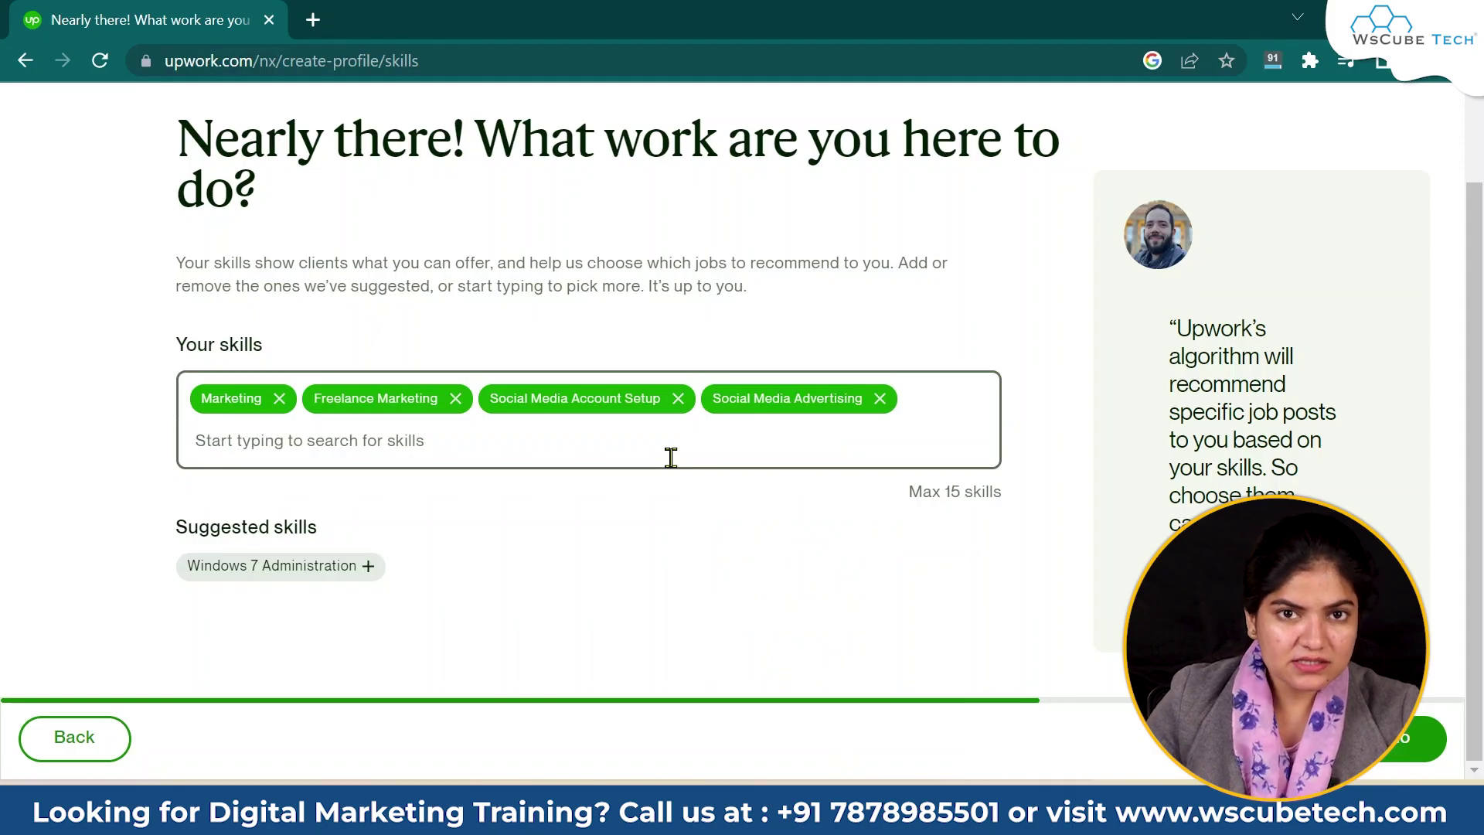
Add the skills YouTube Development, YouTube SEO and YouTube Subscribers.
text(youtube)
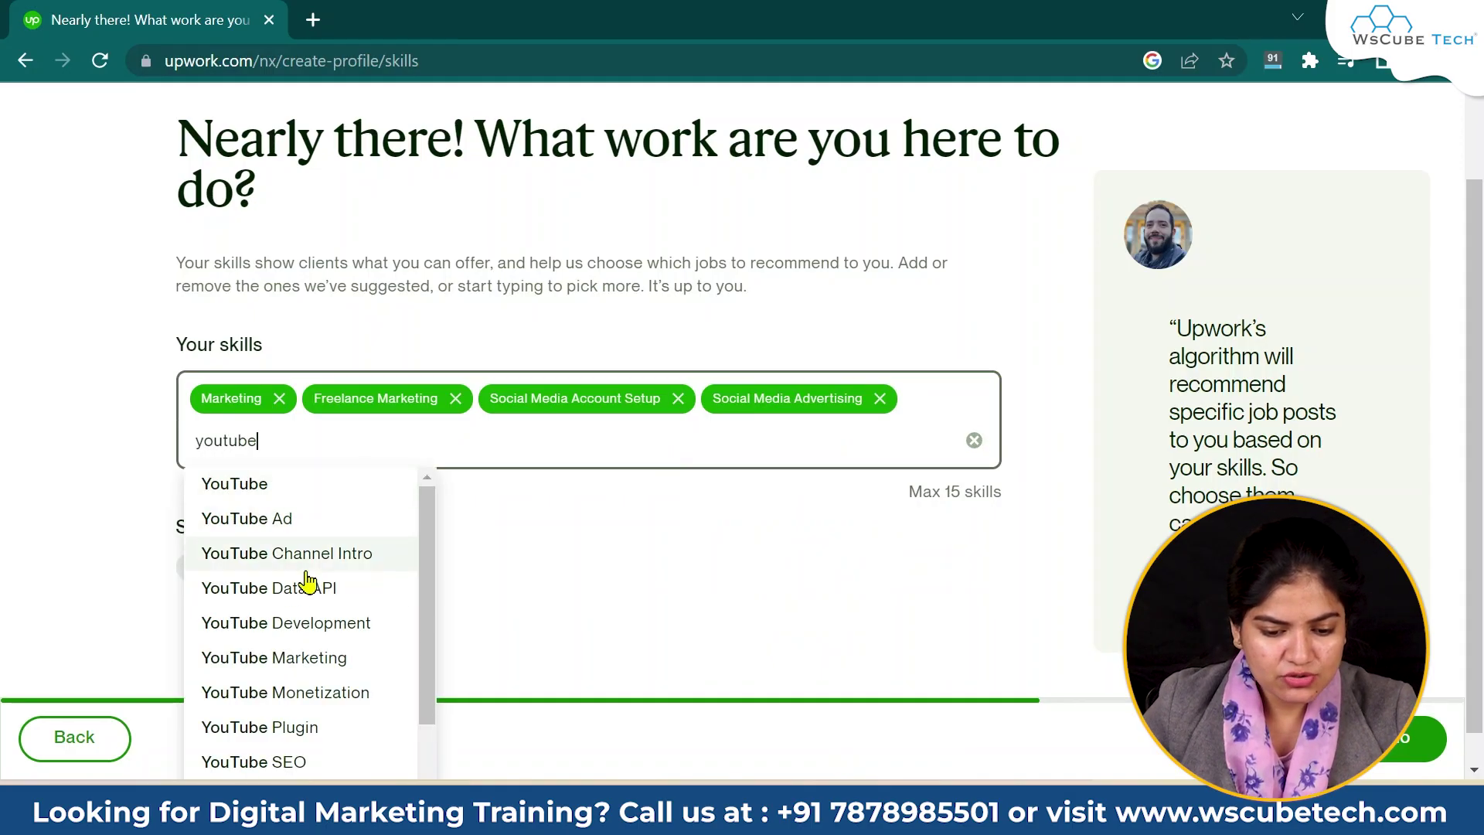
click(299, 623)
text(youtube)
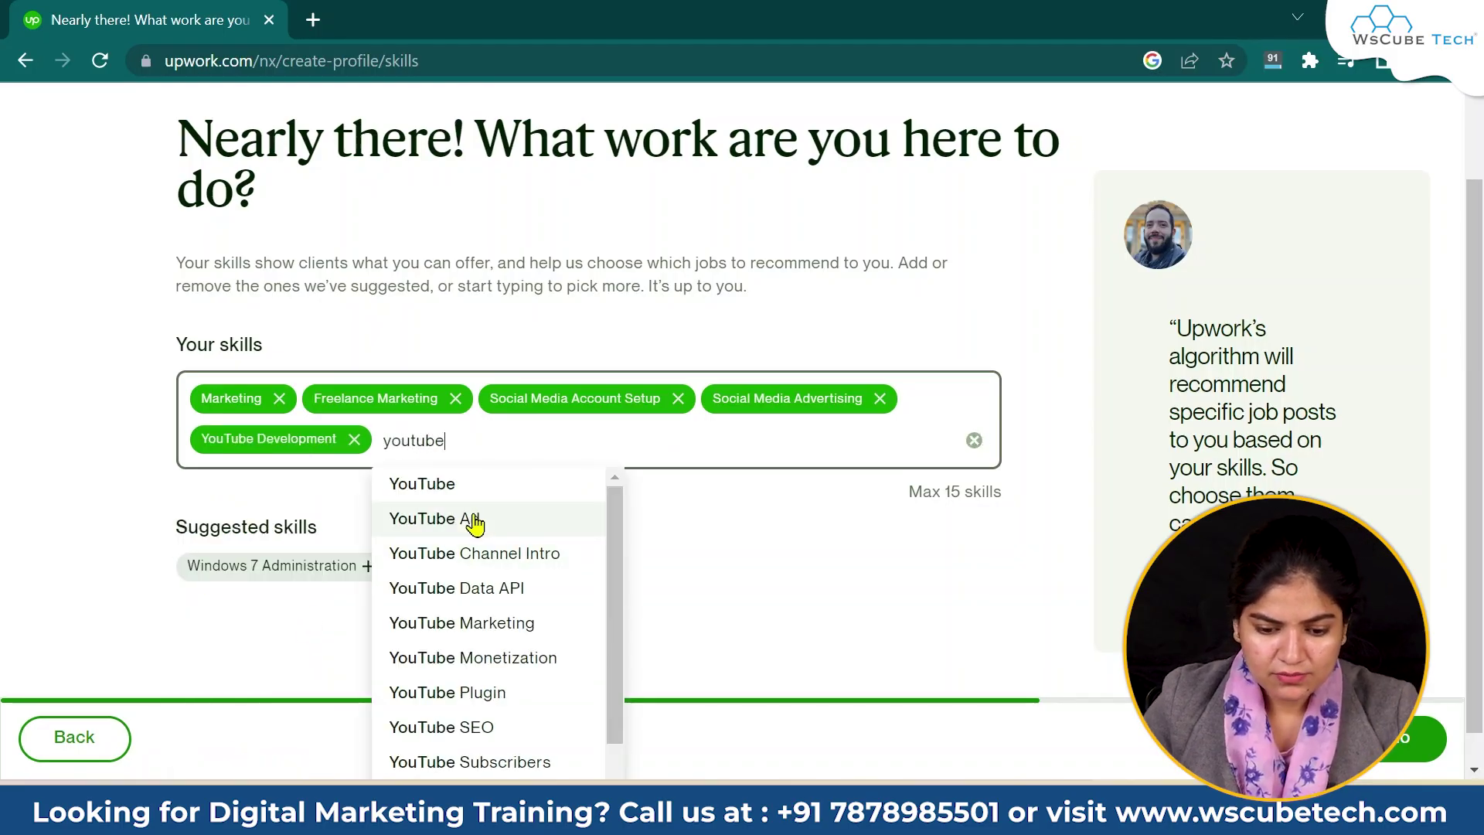
click(480, 726)
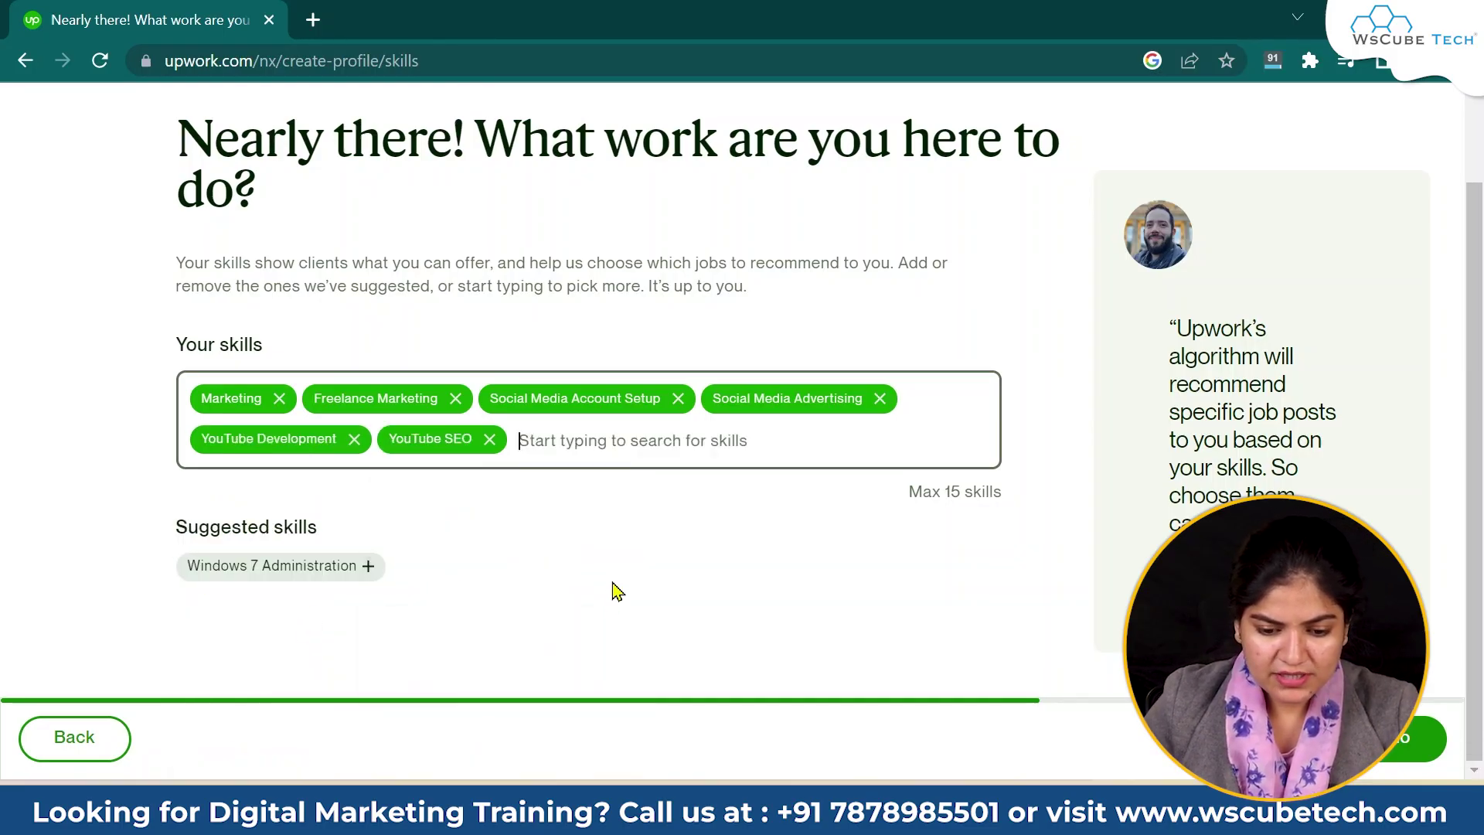
text(Youtube)
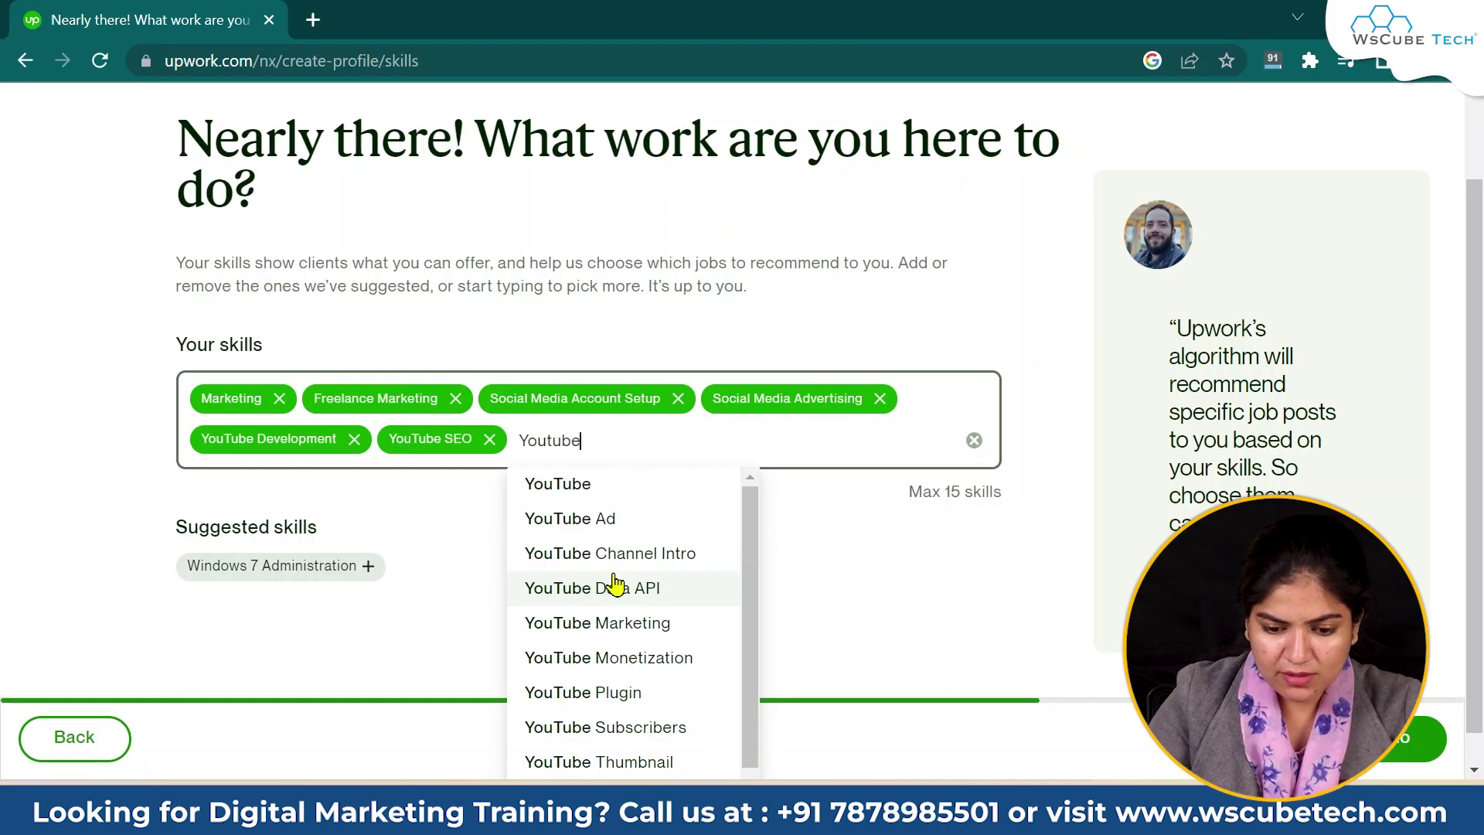
click(635, 731)
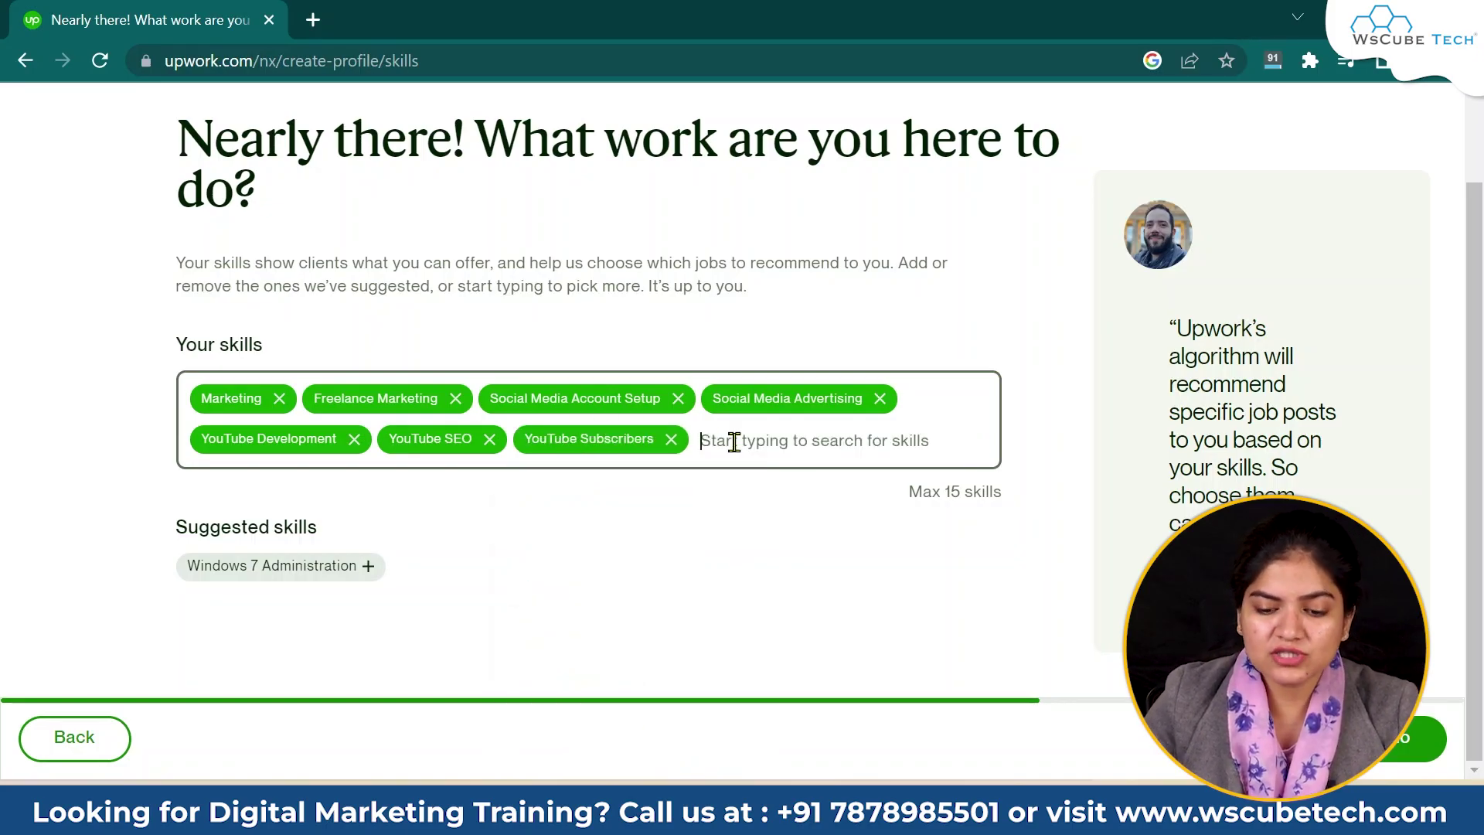
Add the skills SEO Audit, SEO Backlinking and SEO Strategy, and continue to the bio page.
text(seo)
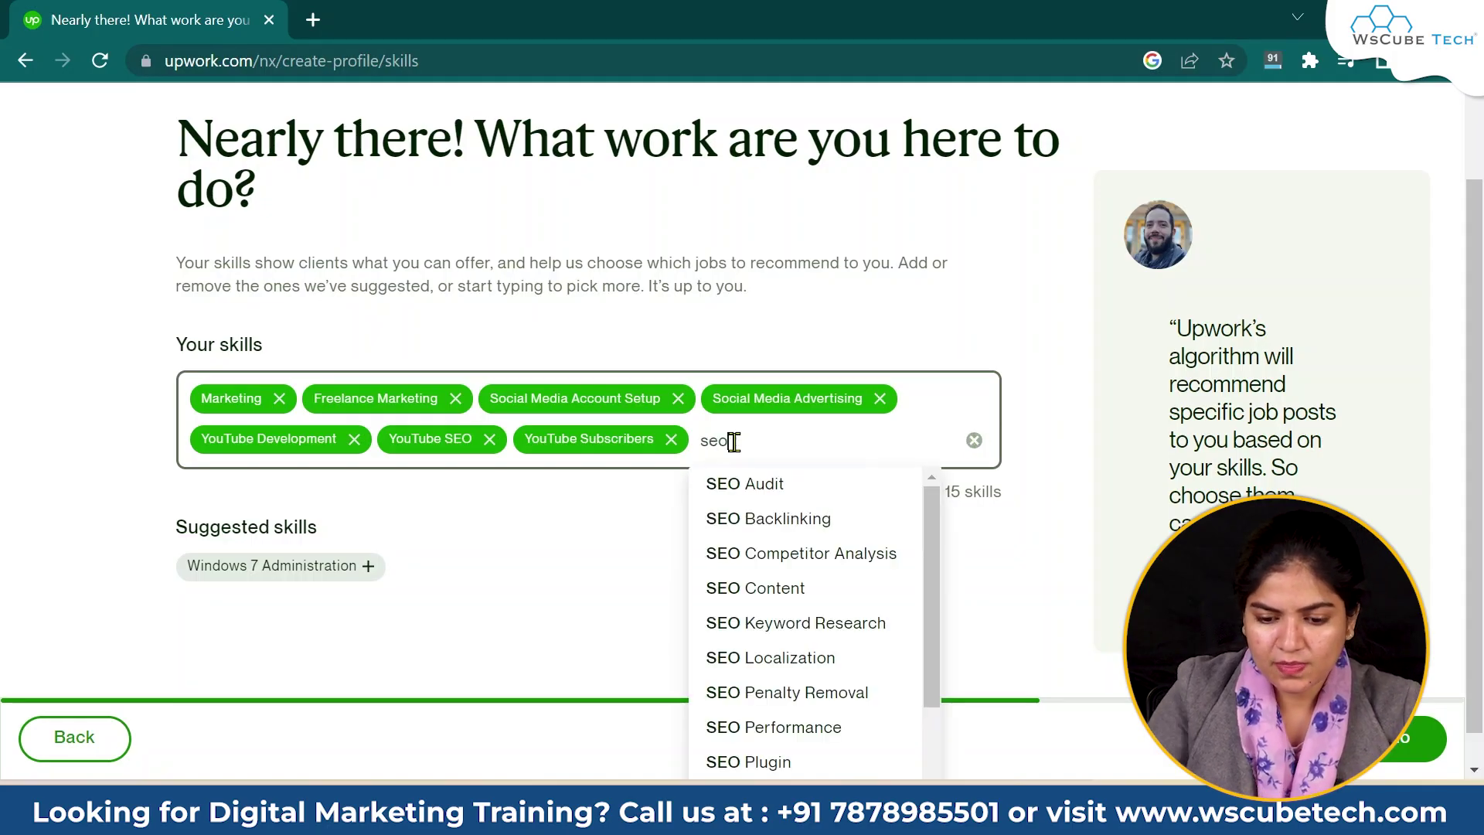
click(766, 484)
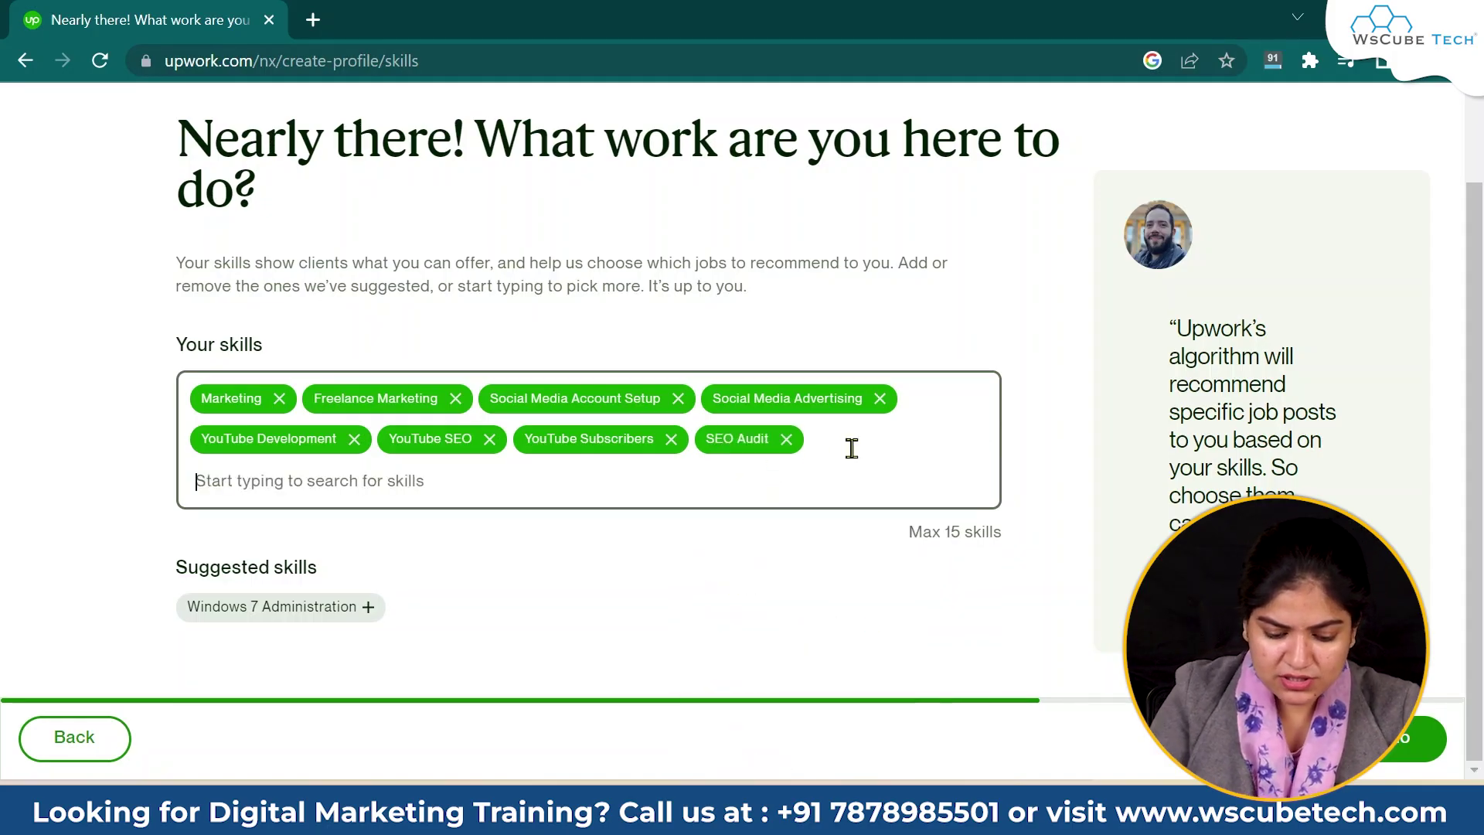
text(Seo)
click(272, 524)
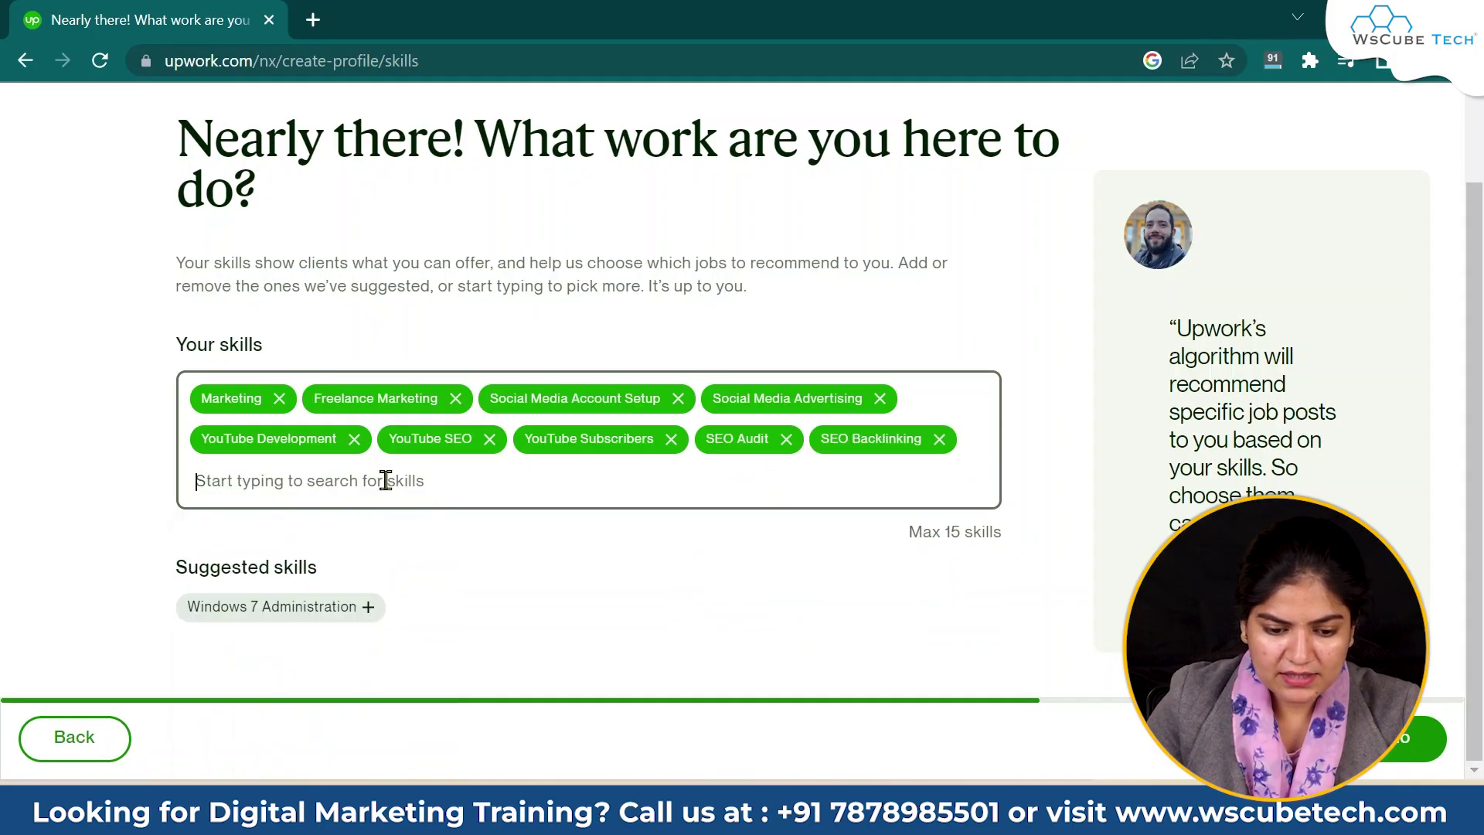
text(seo)
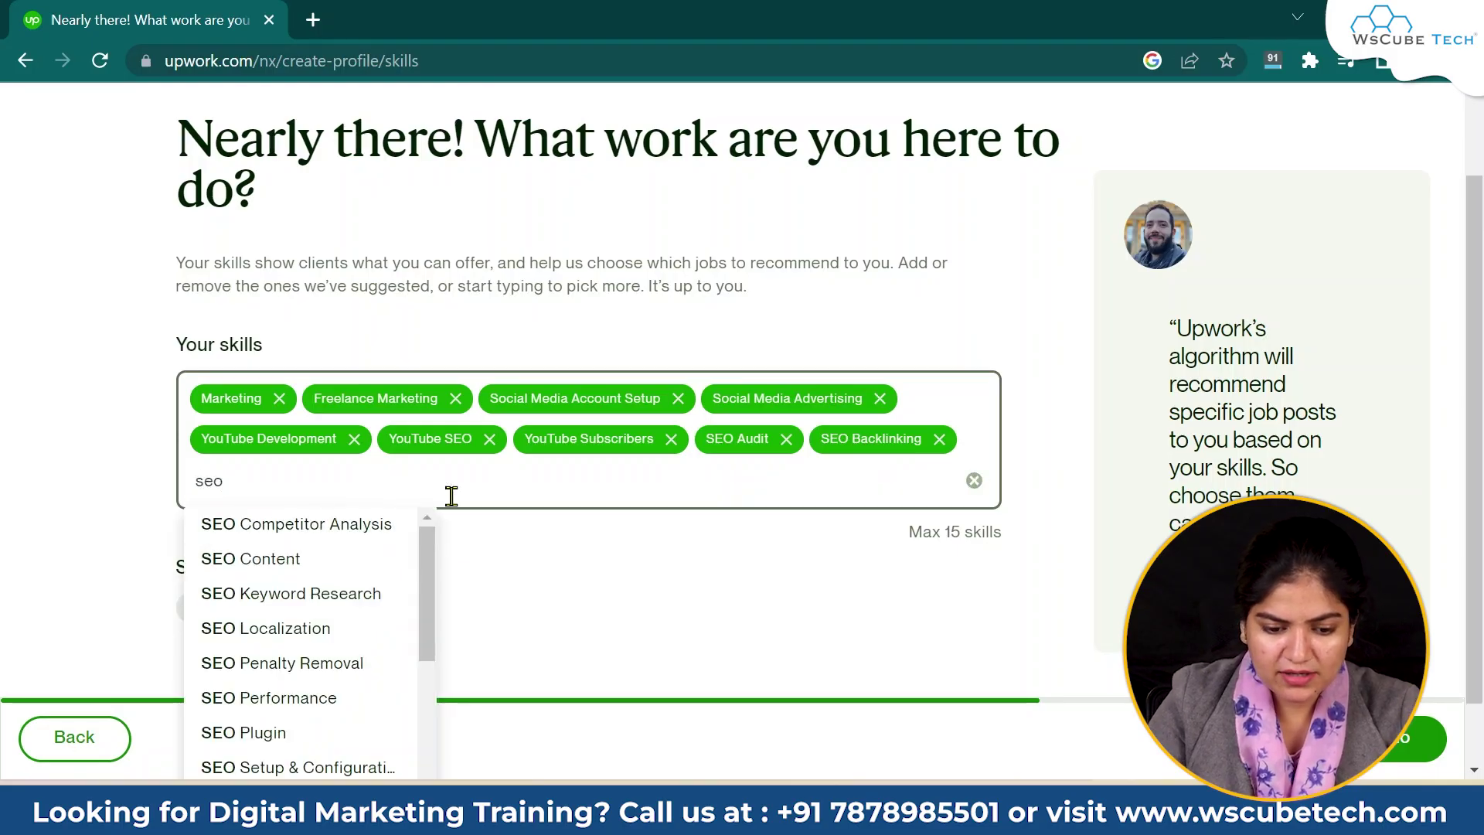
scroll(357, 684, down, 5)
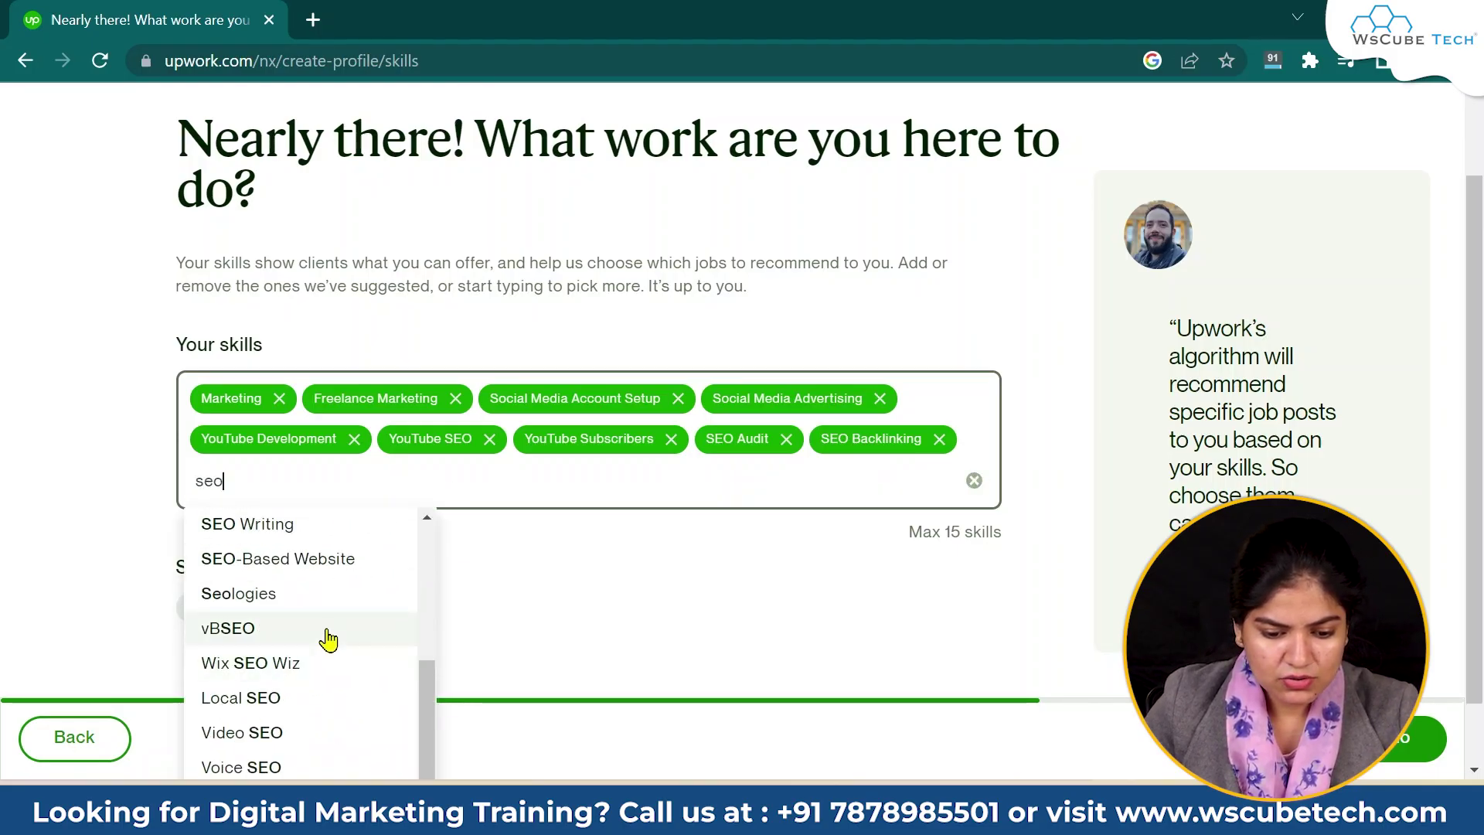
scroll(312, 703, up, 3)
click(309, 721)
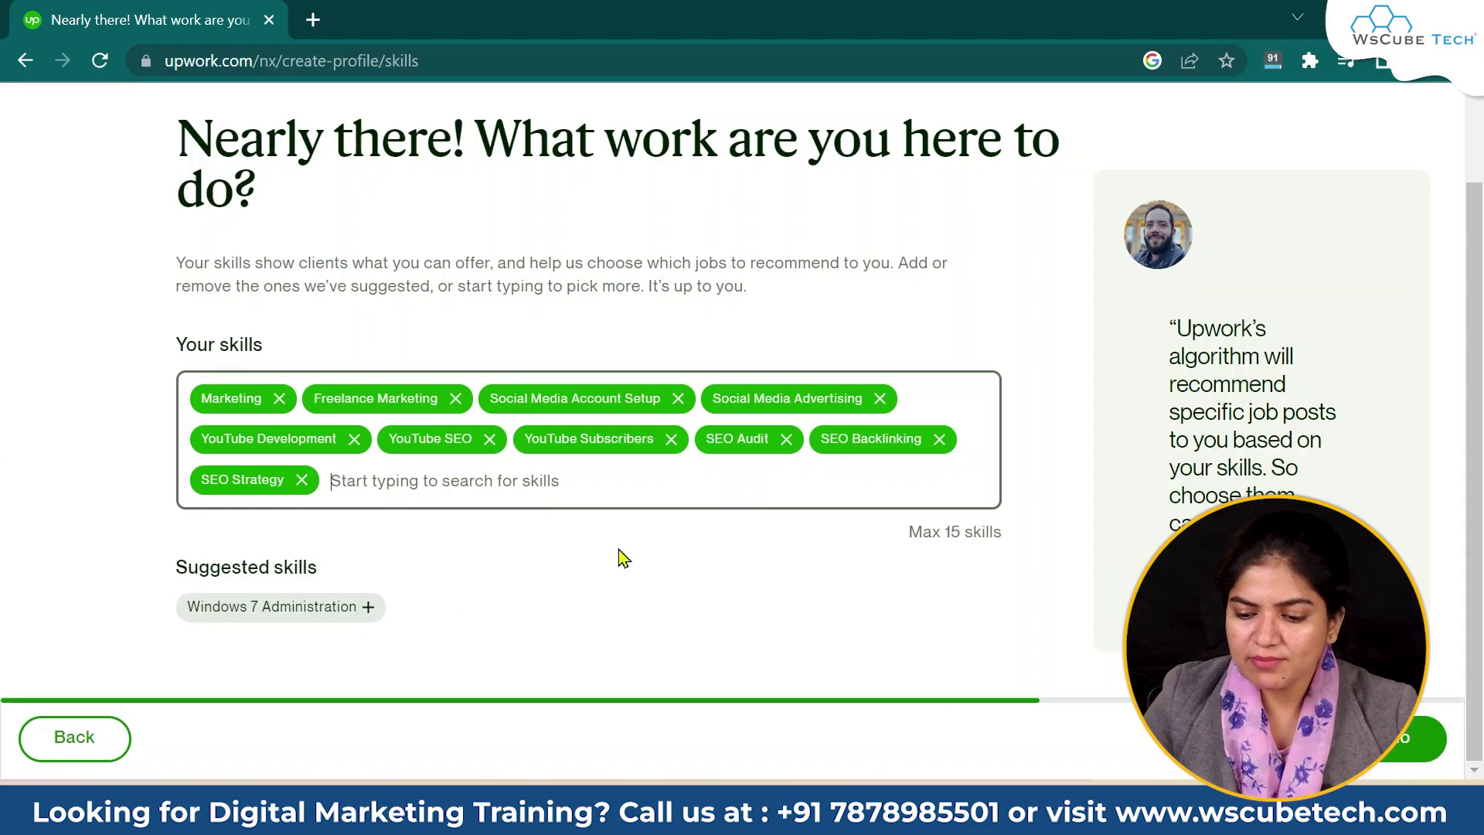
click(1426, 741)
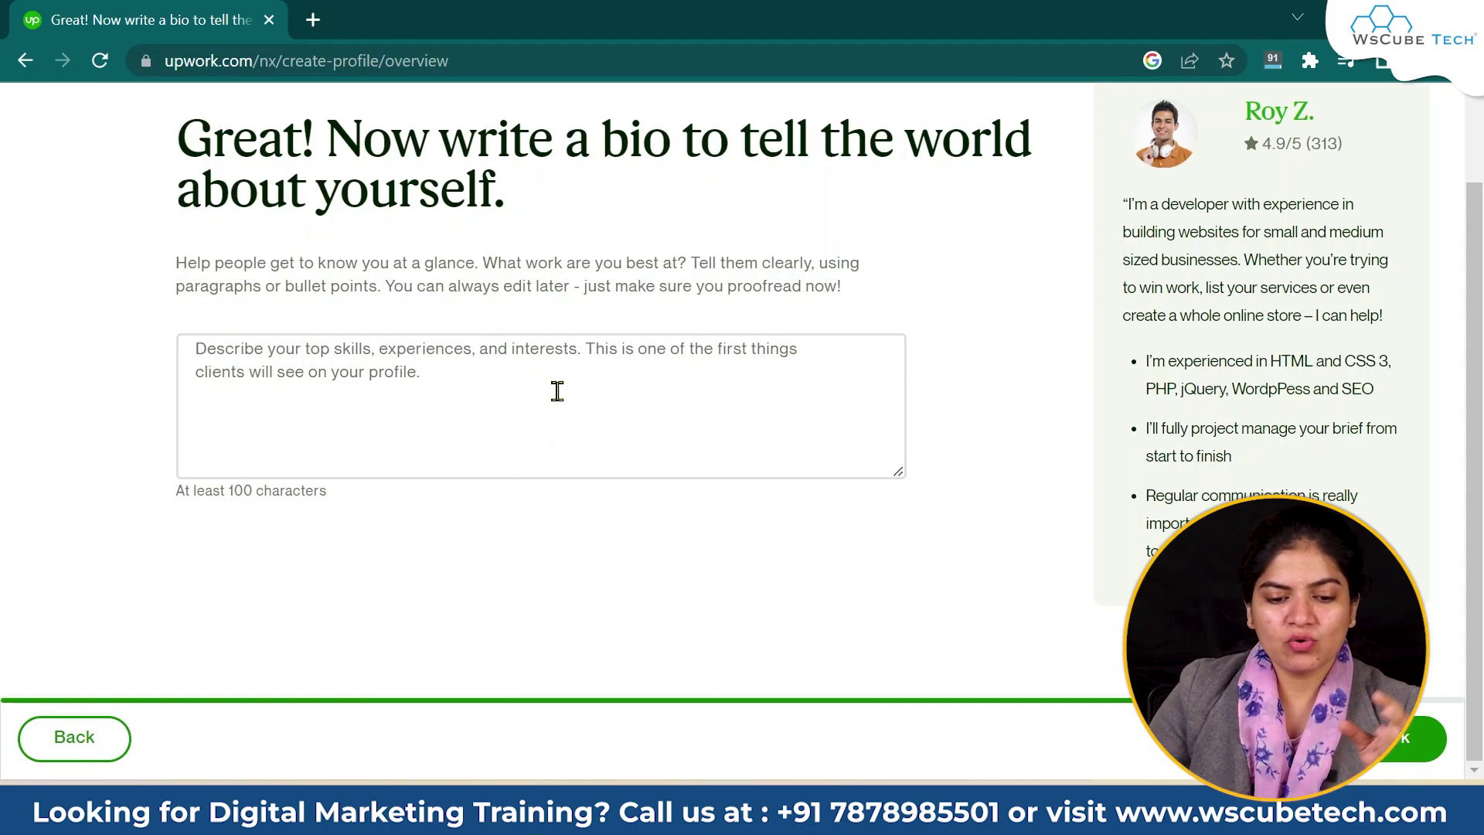
Fill in the bio with a paragraph starting "I am a results-driven digital marketing expert with over7 years of experience in the industry.".
click(470, 380)
click(327, 516)
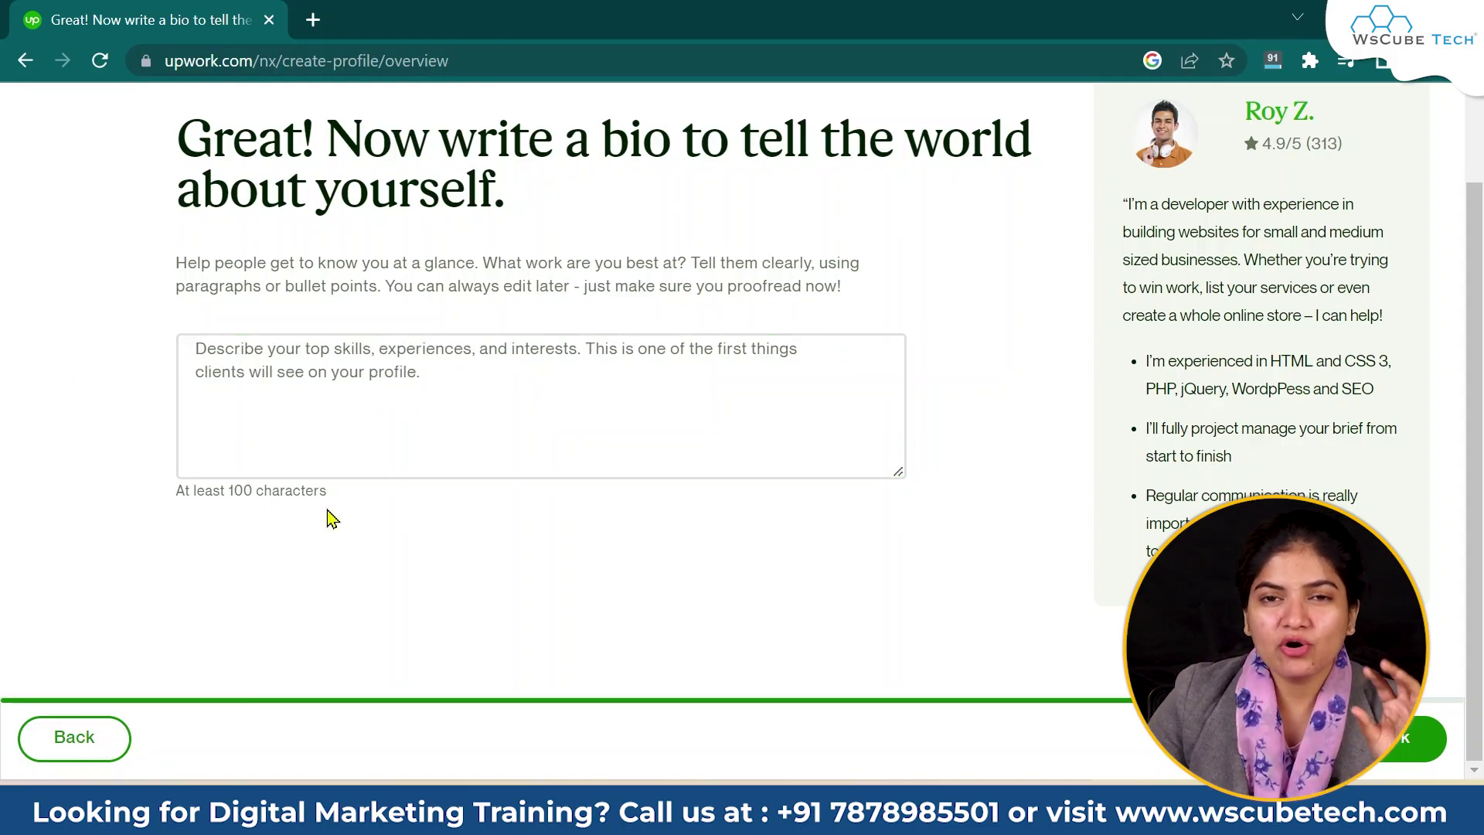
click(345, 443)
text(I am a results-driven digital marketing expert with over7 years of experience in the industry. My expertise lies in creating and implementing successful campaigns across multiple platforms such as Google, Facebook, Instagram, and YouTube. I have a proven track record of increasing website traffic and conversions through SEO, SEM, and PPC strategies. My skills in analytics tools such as Google Analytics and Adobe allow me to track and measure campaign success and make data-driven decisions. I keep up-to-date with industry trends and best practices in digital marketing to stay ahead of the curve. I am skilled in creating and executing successful digital marketing campaigns and have a strong analytical ability to measure and report on campaign performance. I am dedicated to helping my clients achieve their business goals and drive online success.)
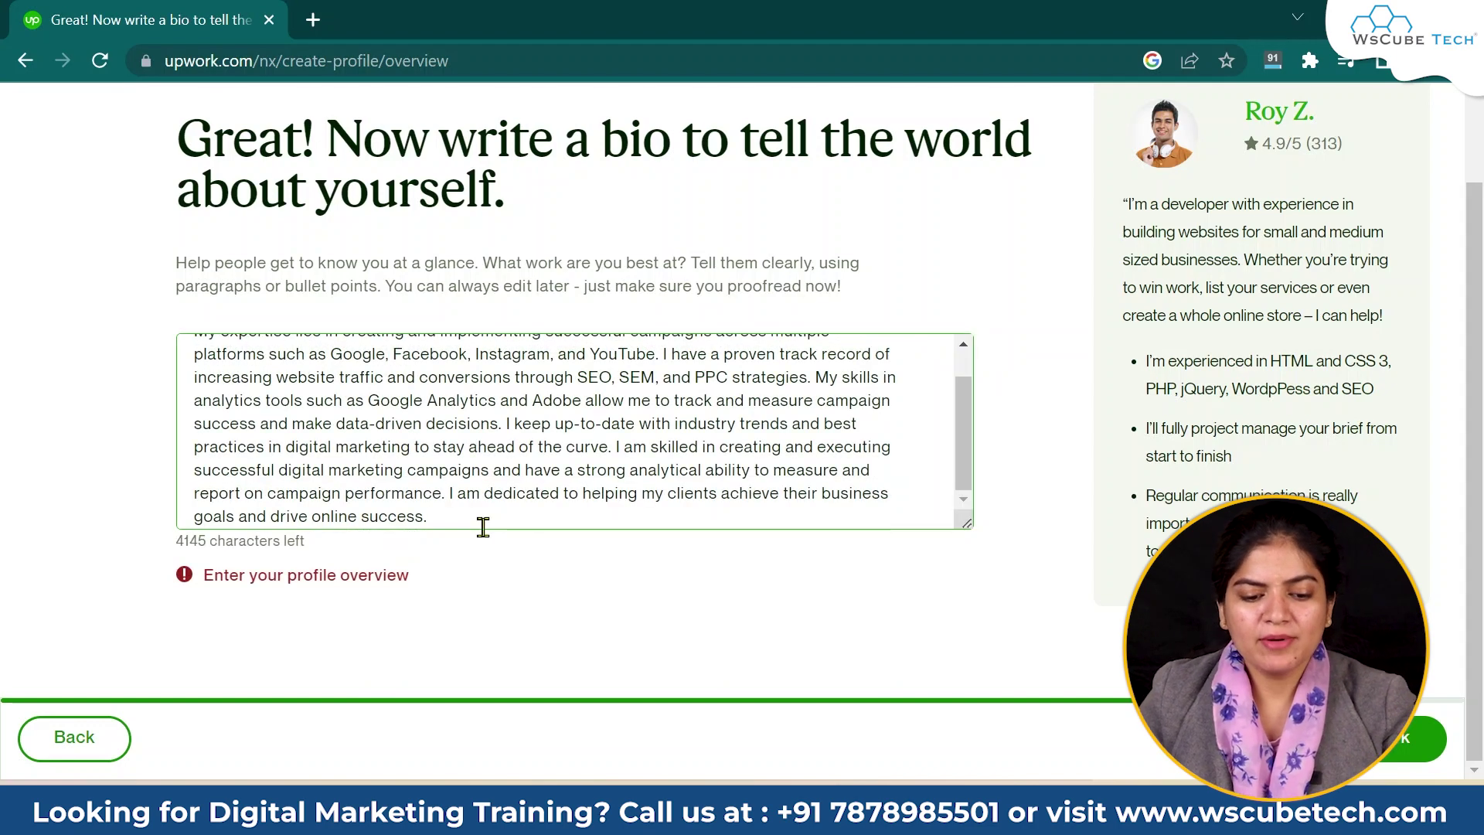
Proofread the whole bio text and continue to the main services page.
scroll(481, 524, up, 5)
scroll(471, 528, down, 1)
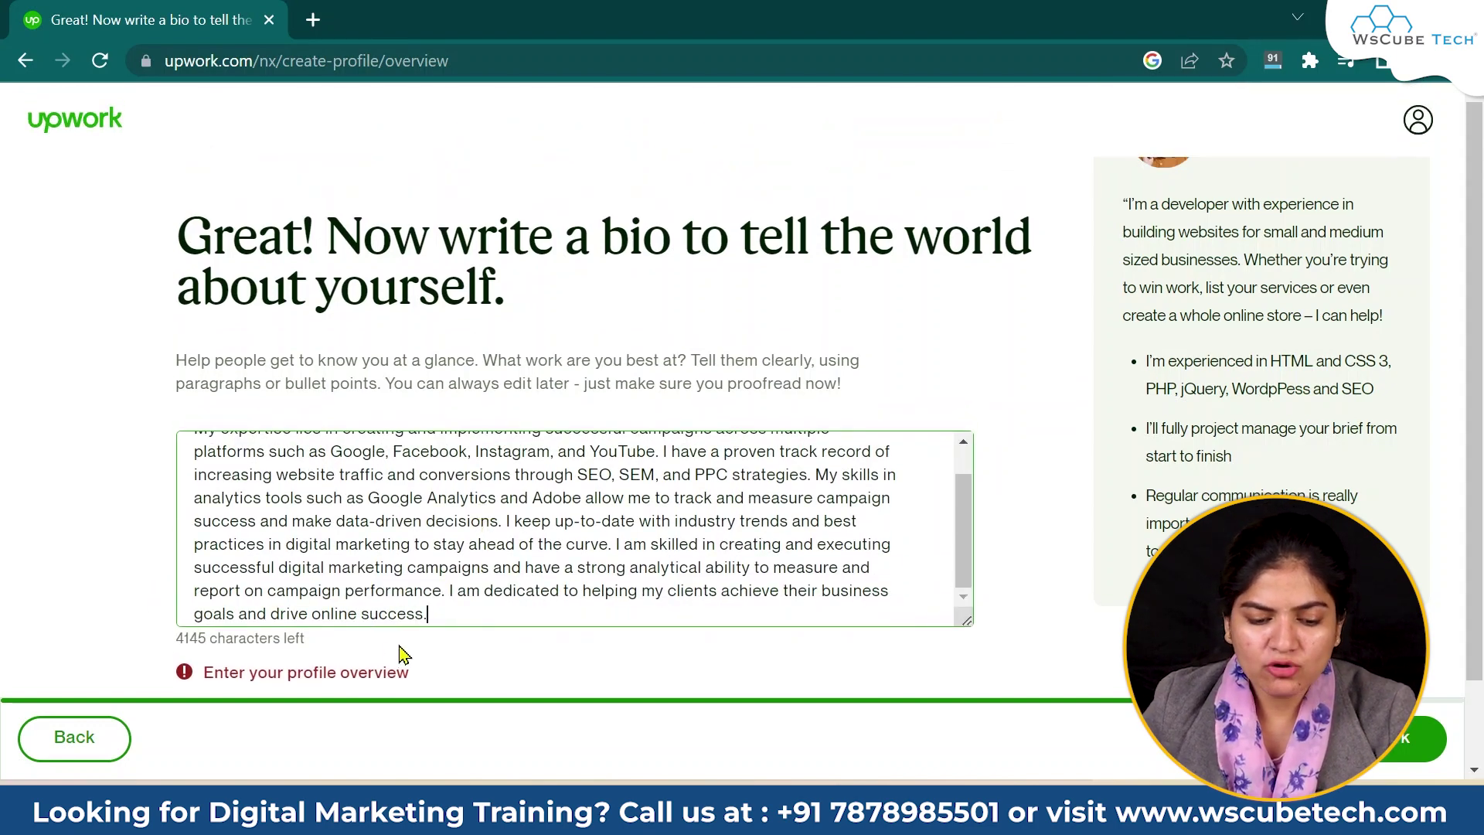
scroll(404, 653, down, 1)
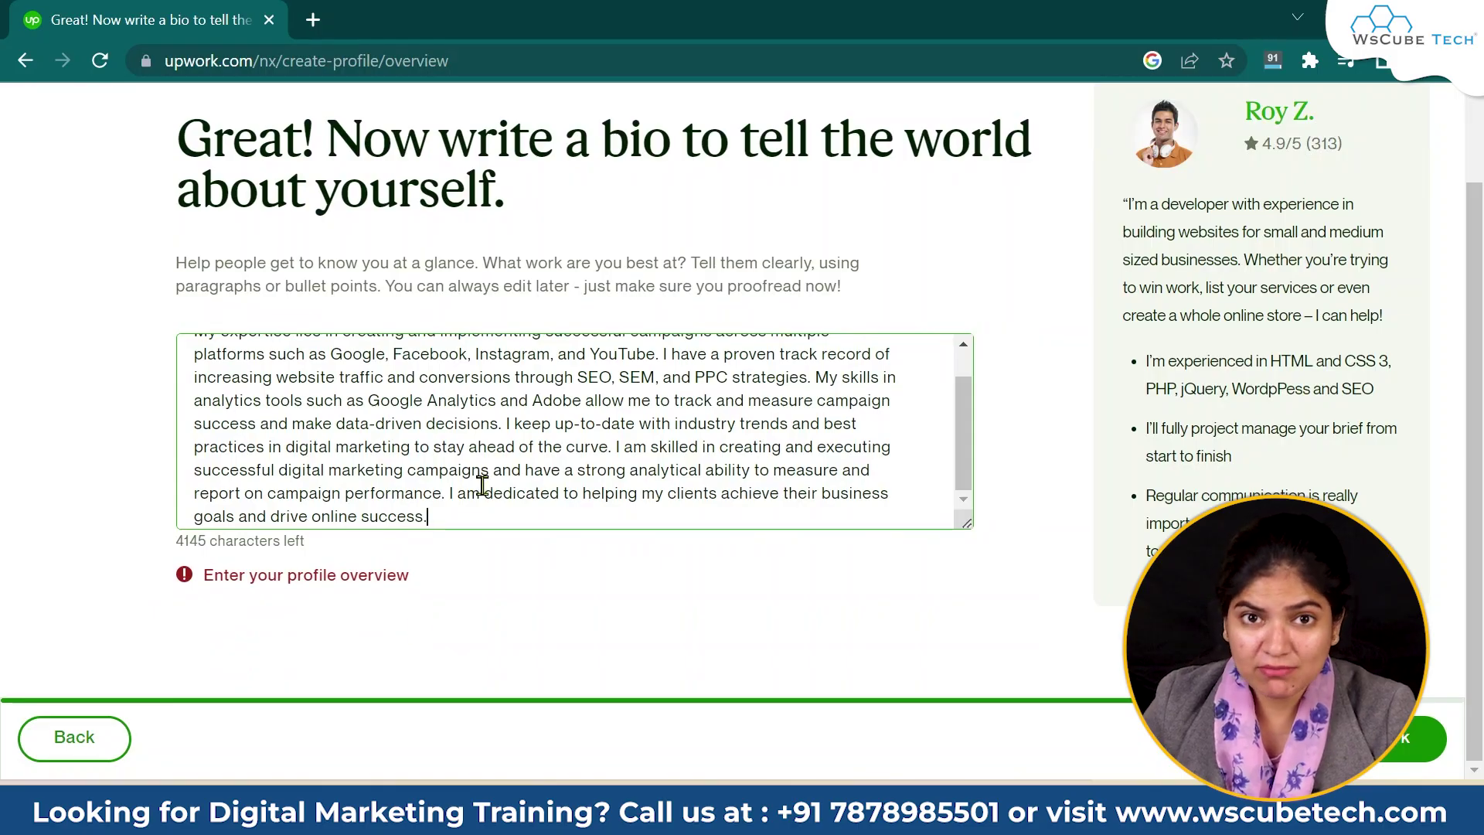
scroll(485, 448, up, 1)
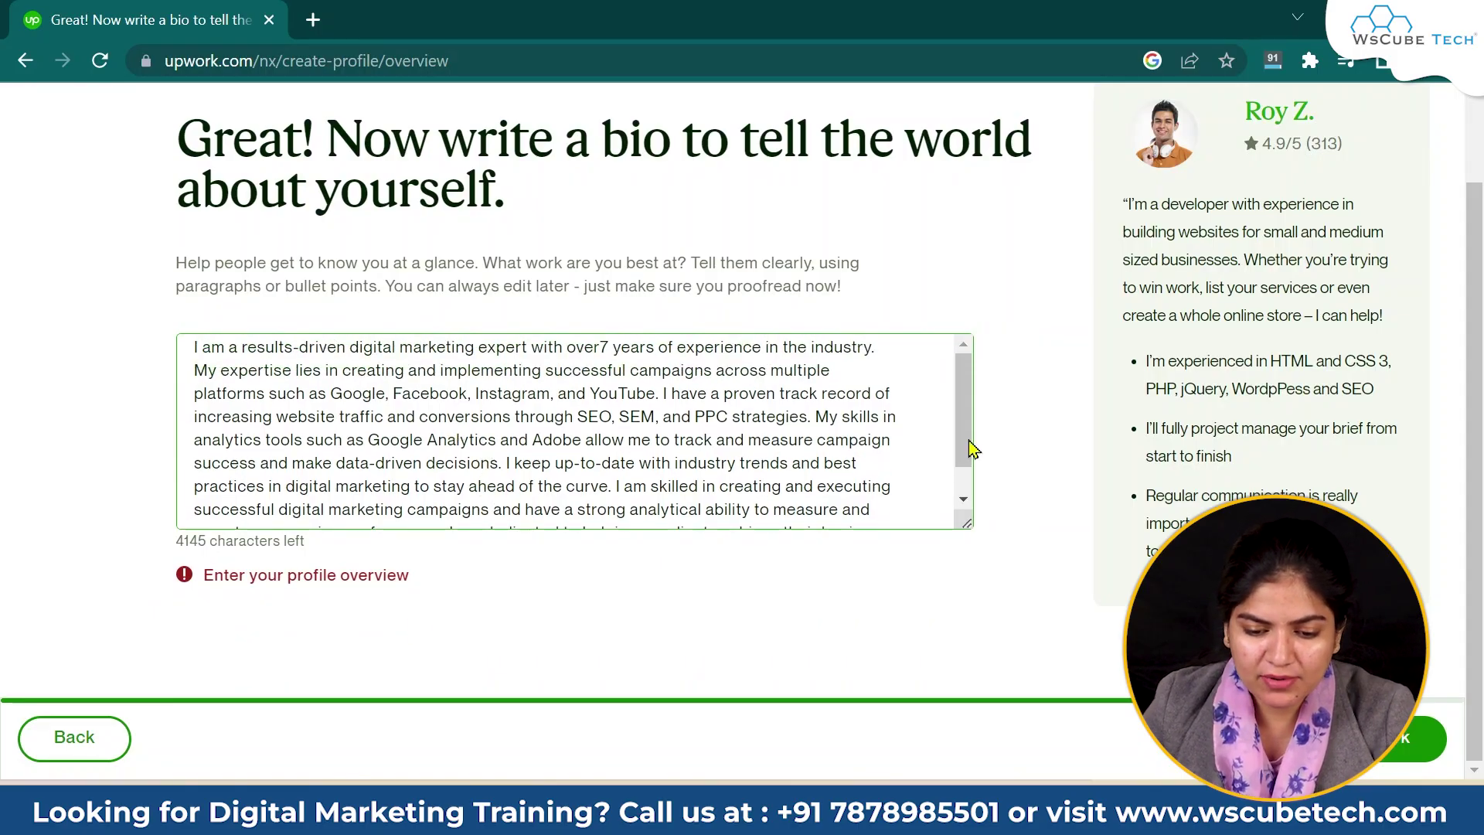
scroll(629, 490, down, 1)
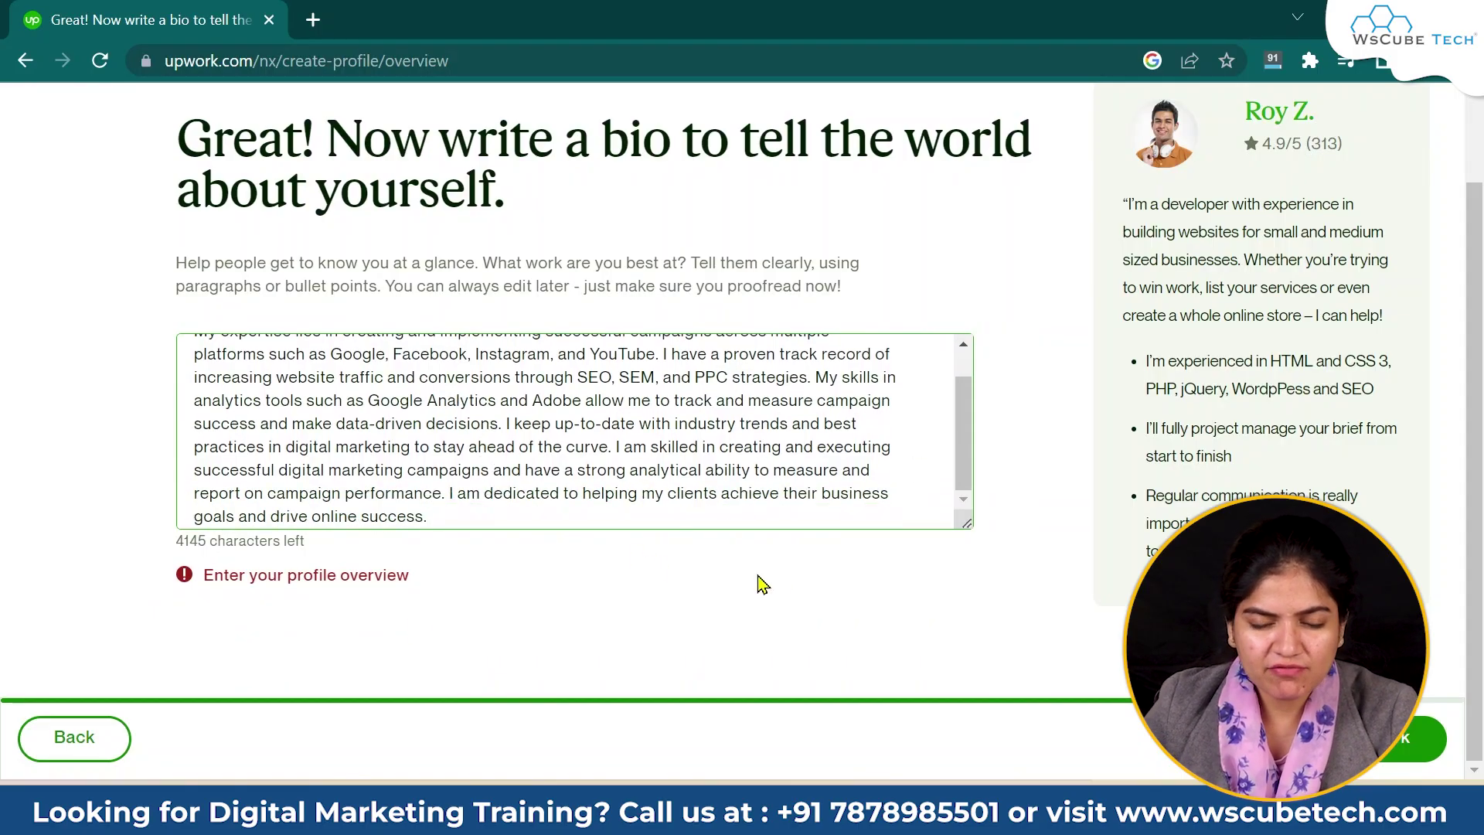
scroll(408, 430, up, 2)
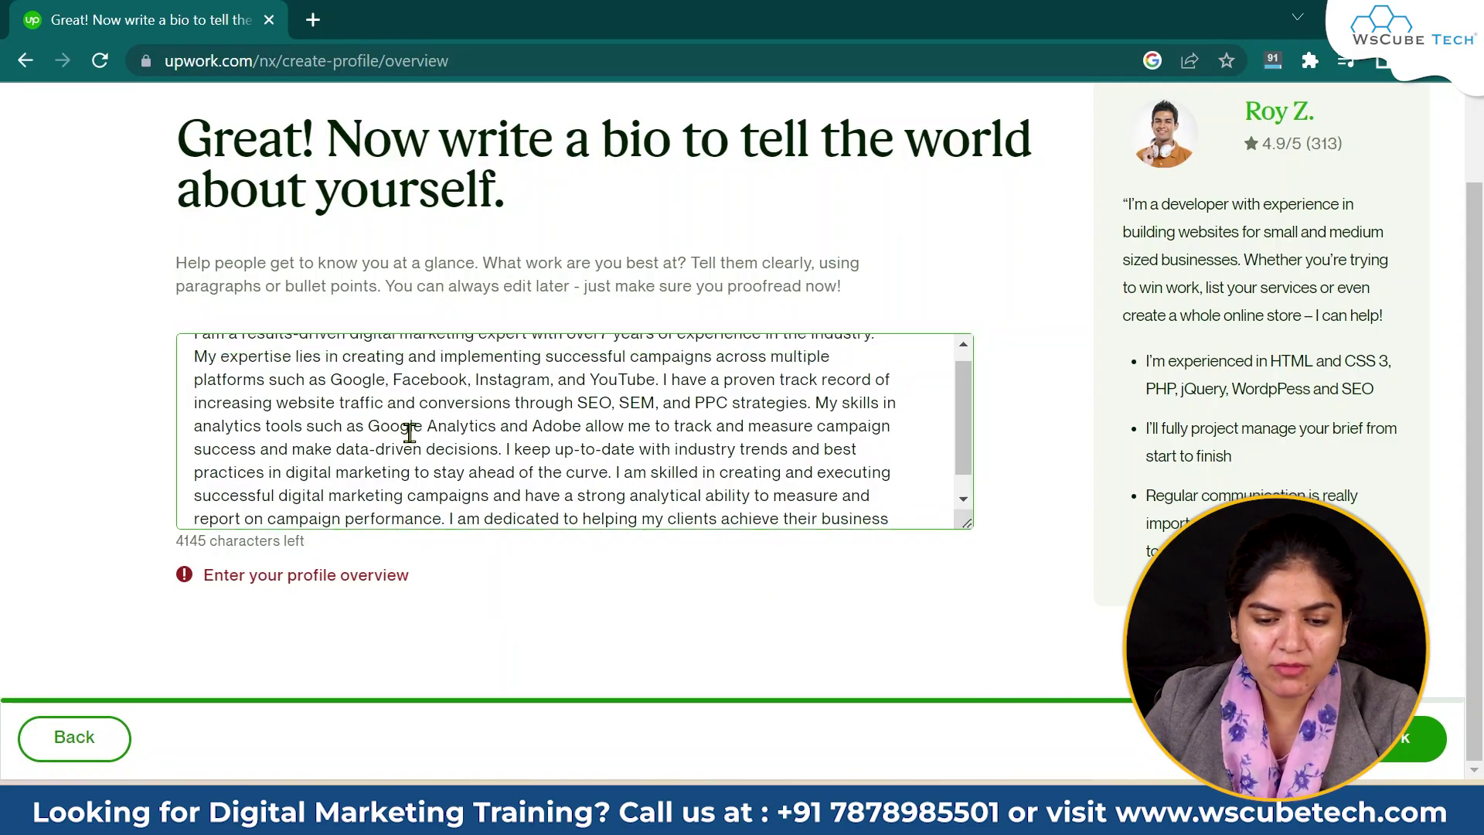
scroll(659, 464, down, 2)
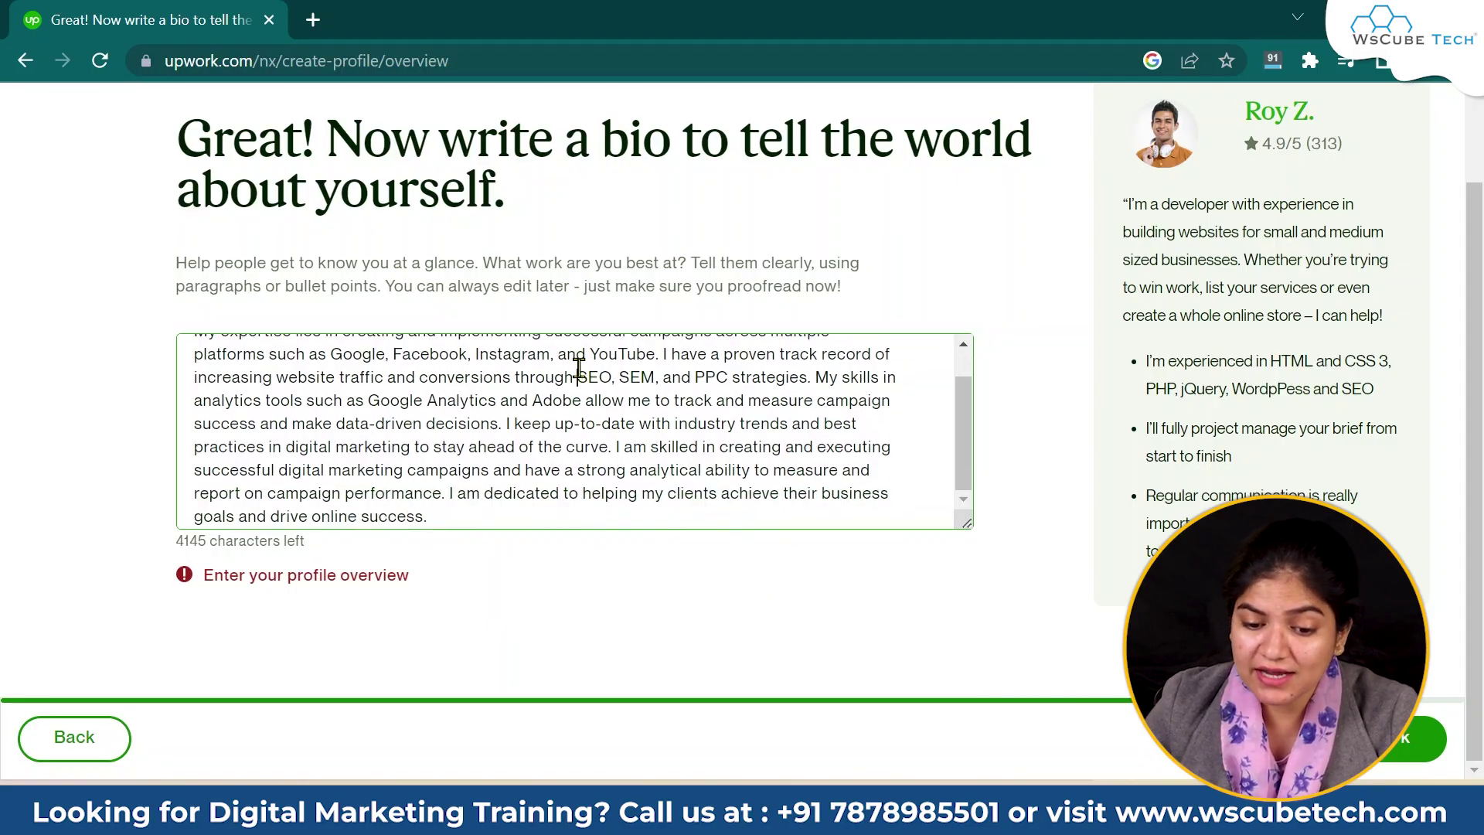
drag(578, 369, 430, 358)
click(732, 382)
click(399, 408)
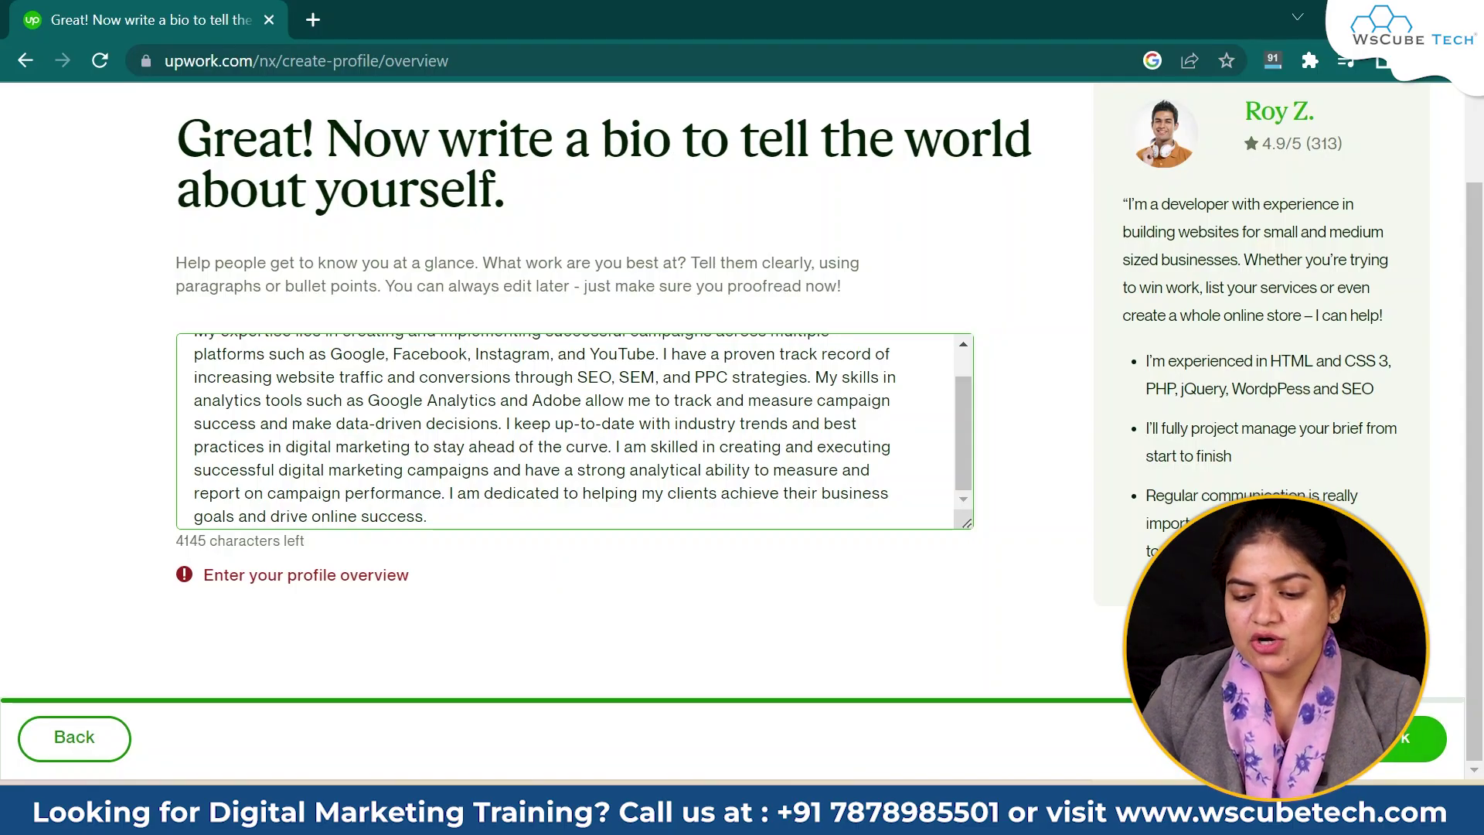
click(1414, 738)
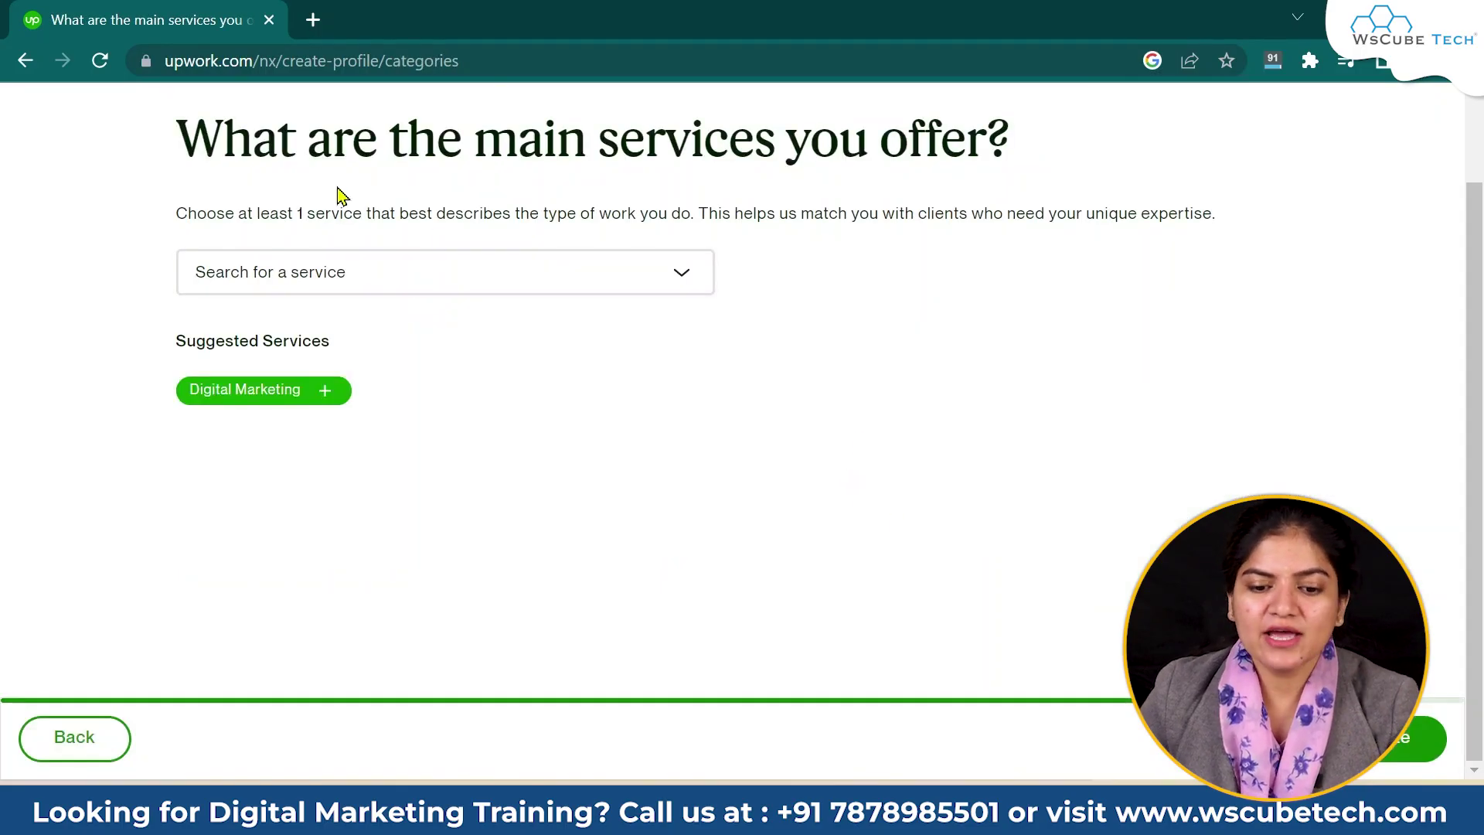
Add the suggested service Digital Marketing and the Sales & Marketing service Marketing, PR & Brand Strategy.
drag(1027, 145, 1, 148)
click(1103, 381)
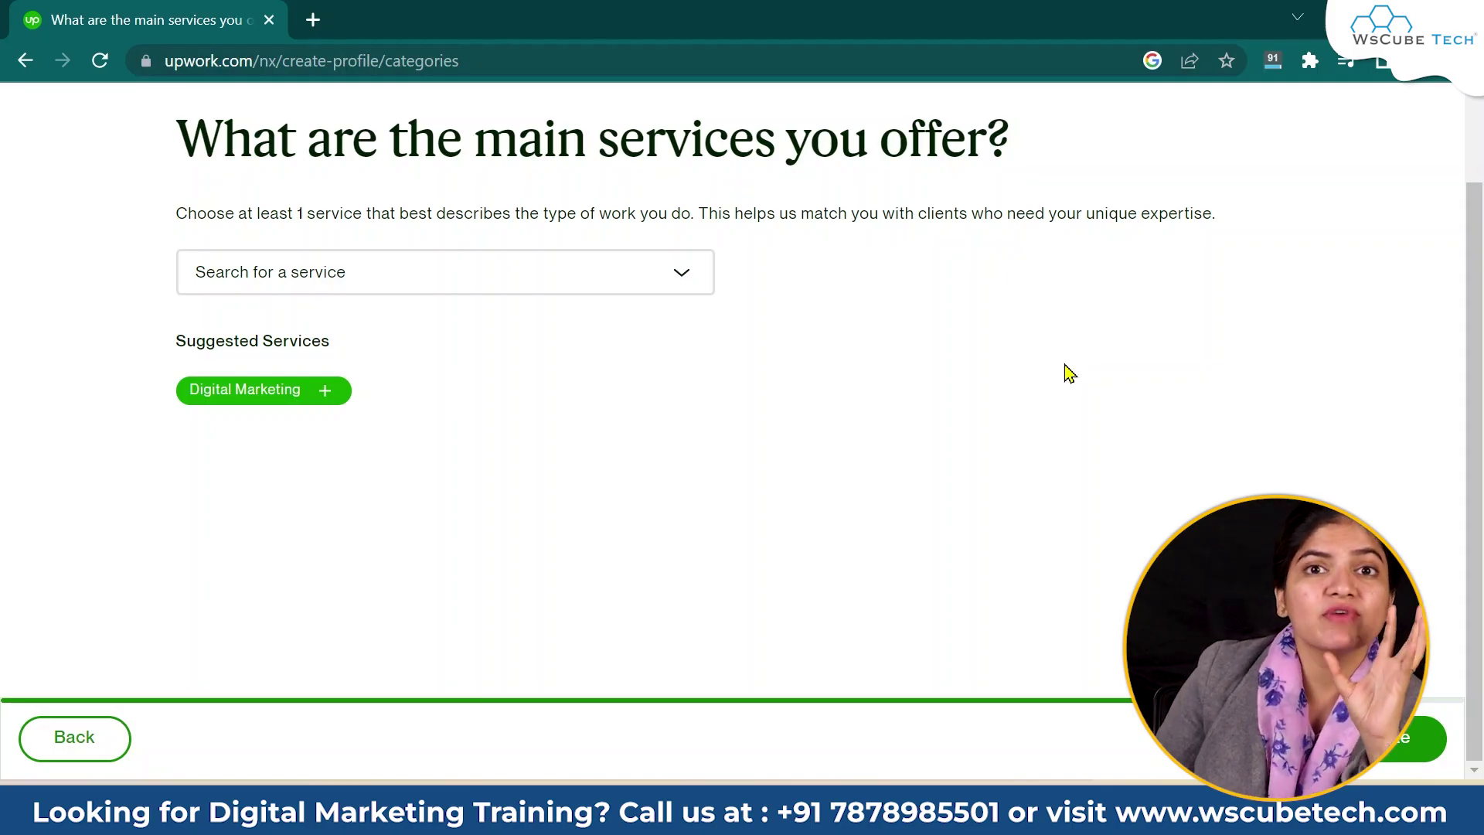
click(318, 395)
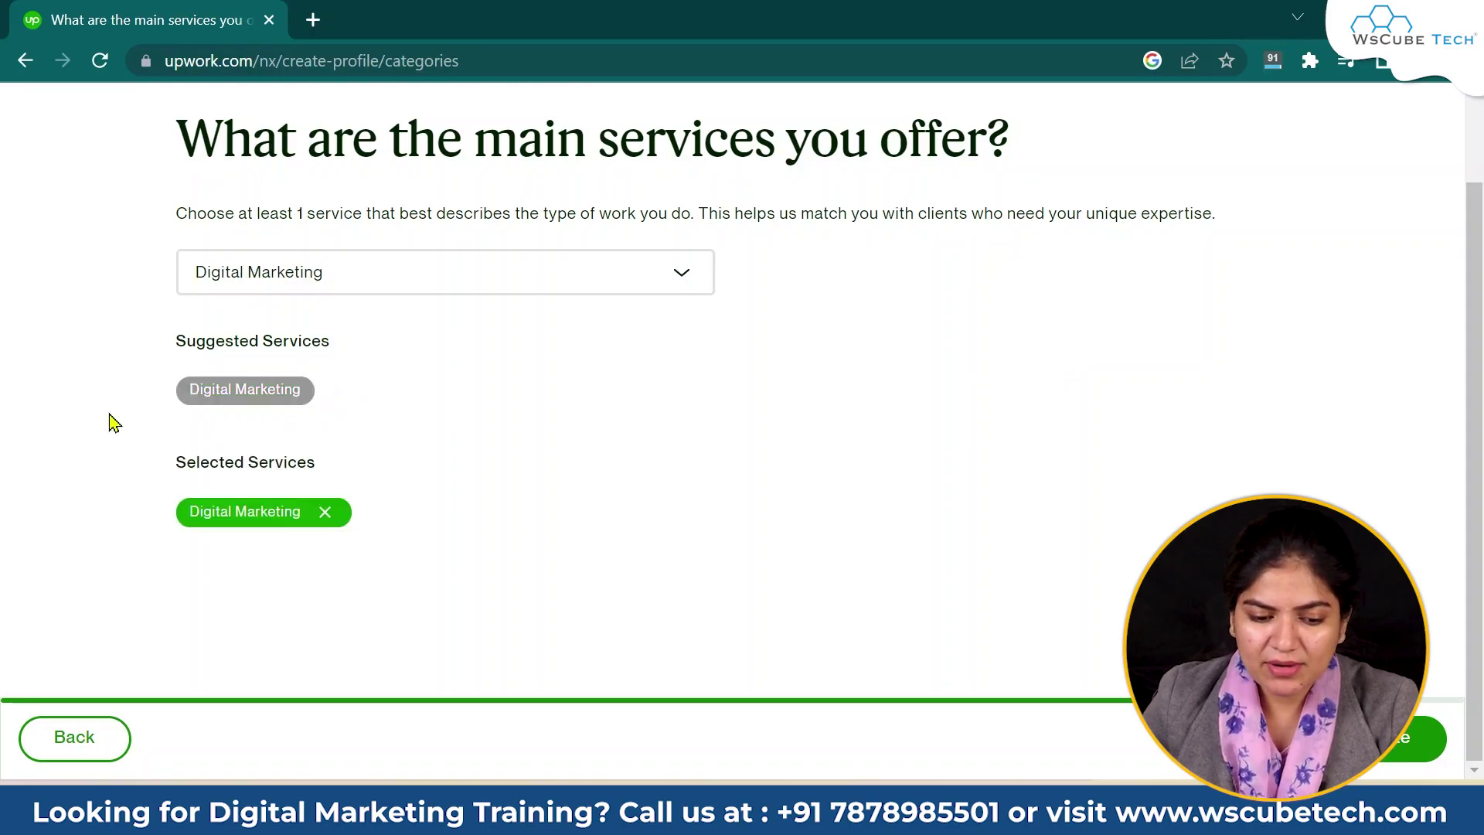
click(390, 297)
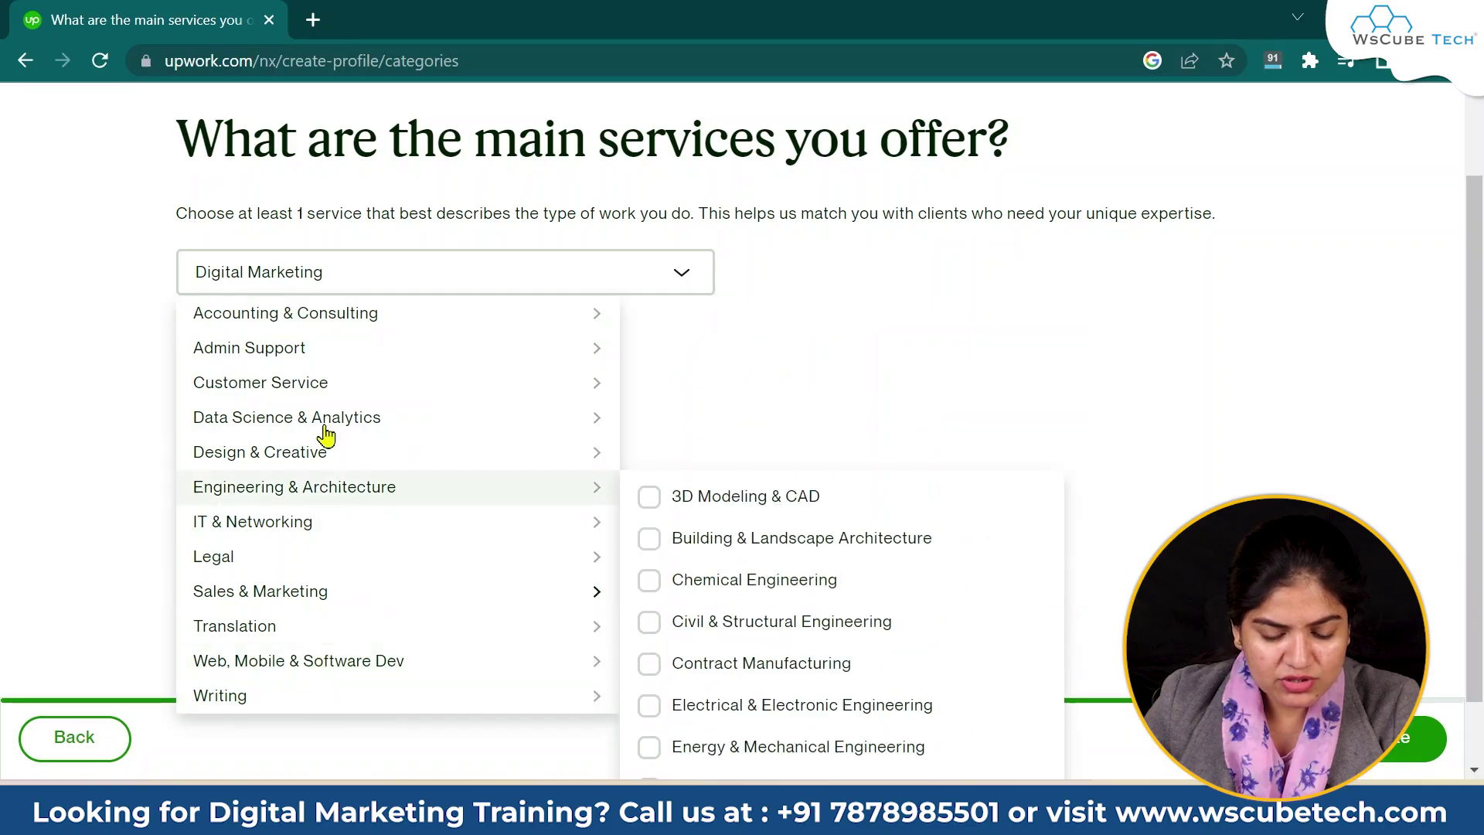
mouse_move(311, 594)
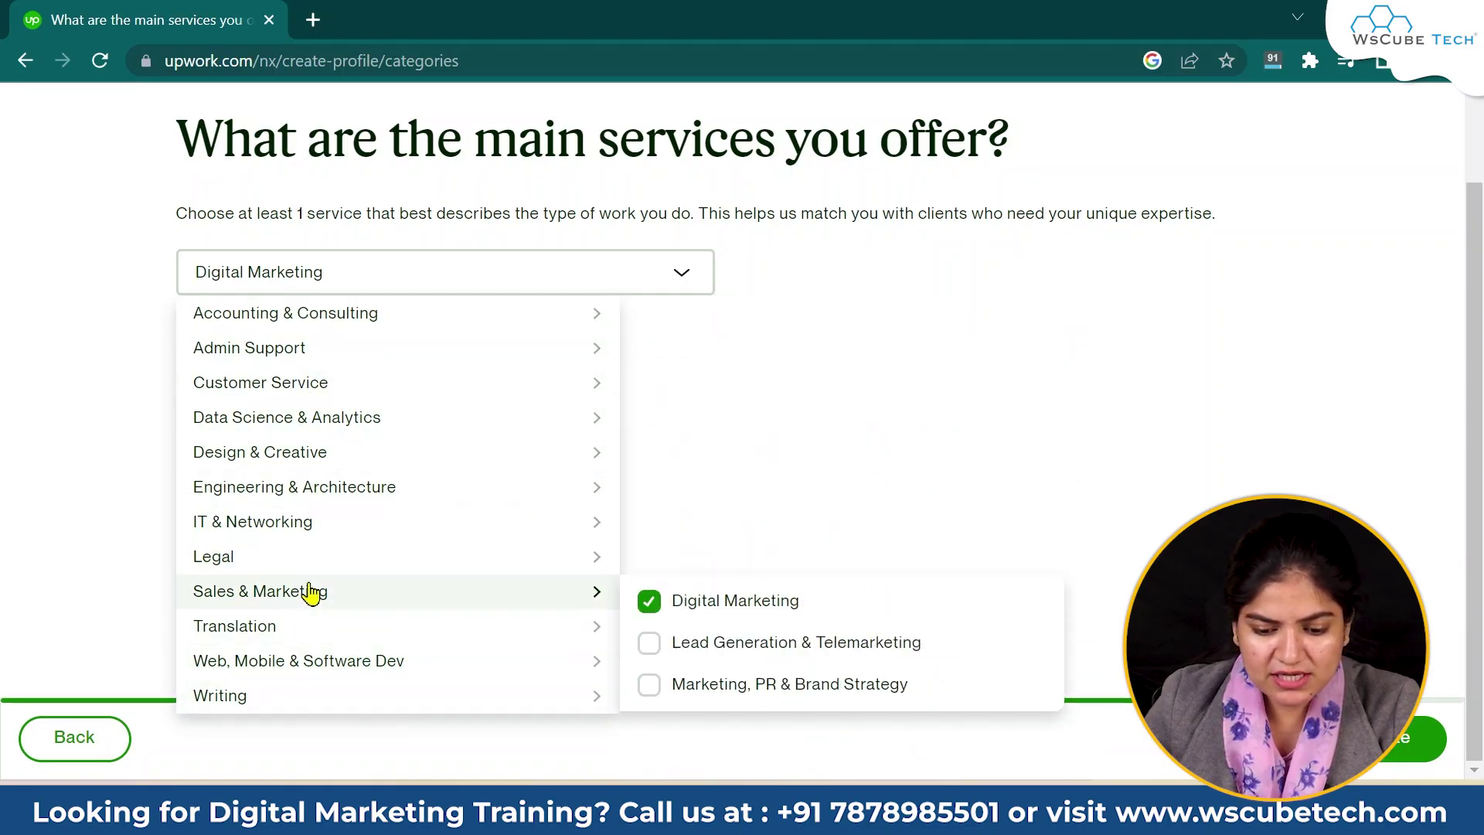
click(777, 688)
Add the Writing services Content Writing and Sales & Marketing Copywriting to the selected services.
mouse_move(382, 418)
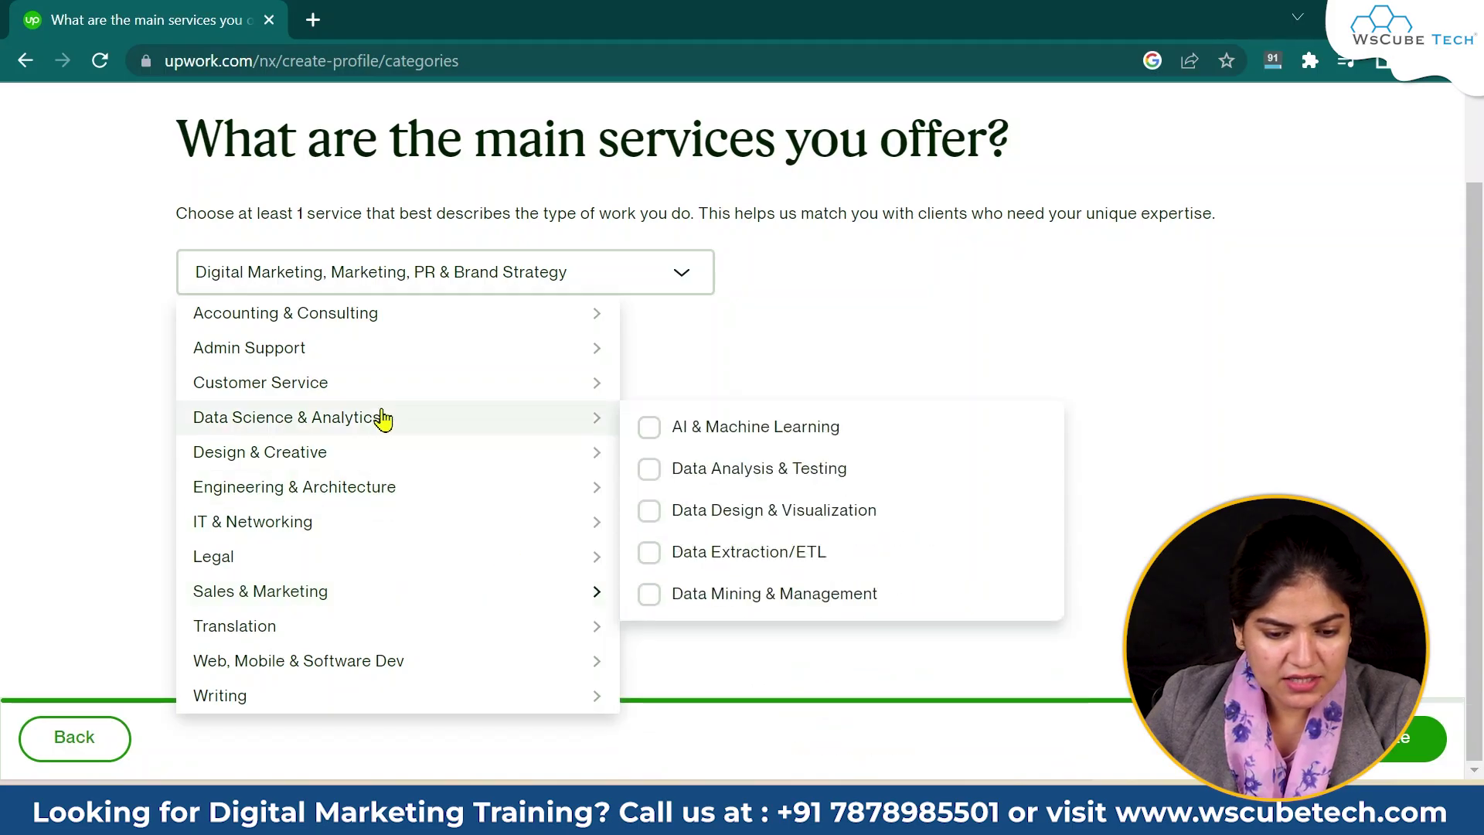
click(703, 713)
scroll(681, 719, down, 1)
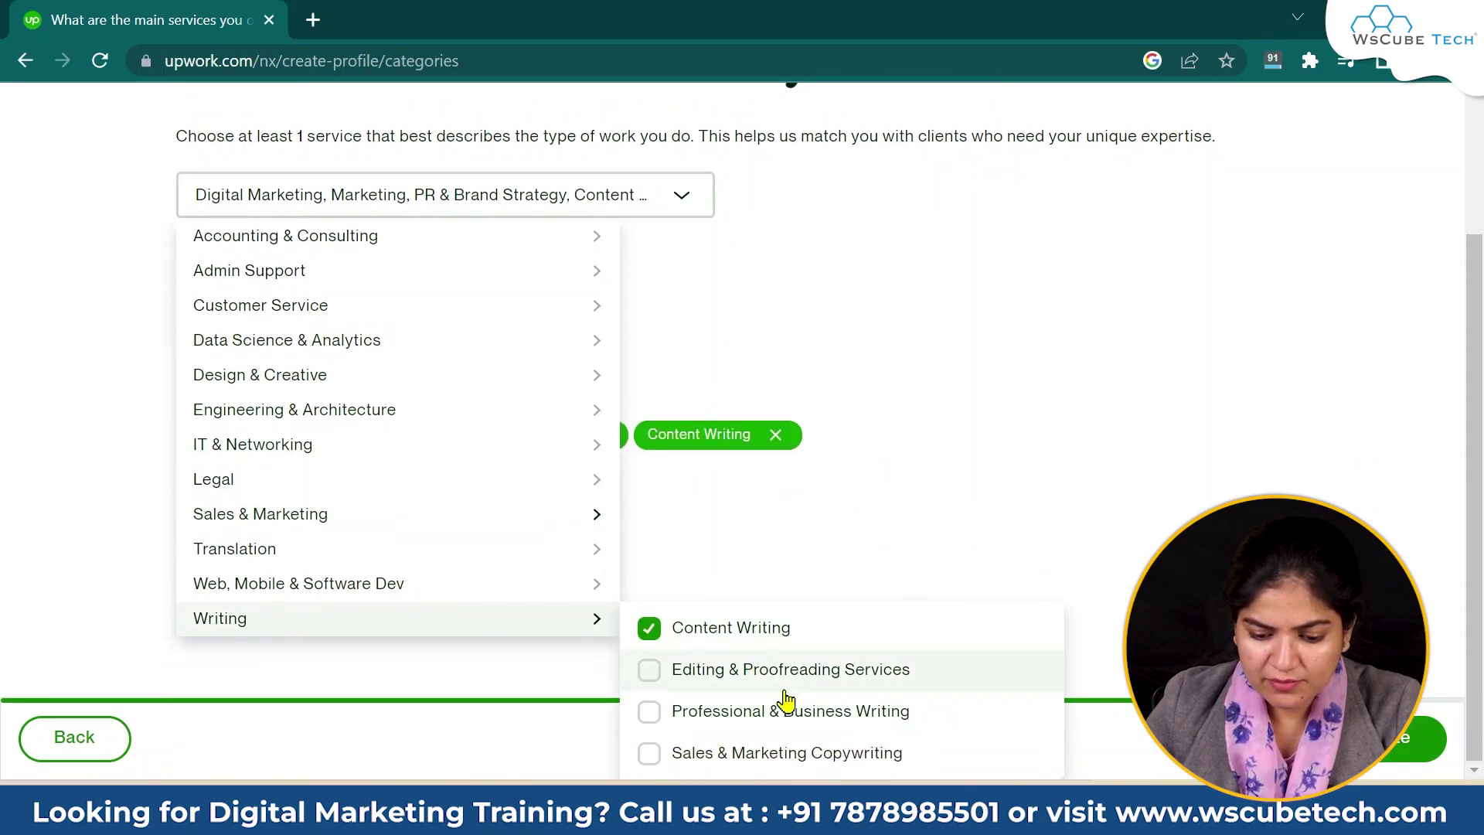
click(800, 753)
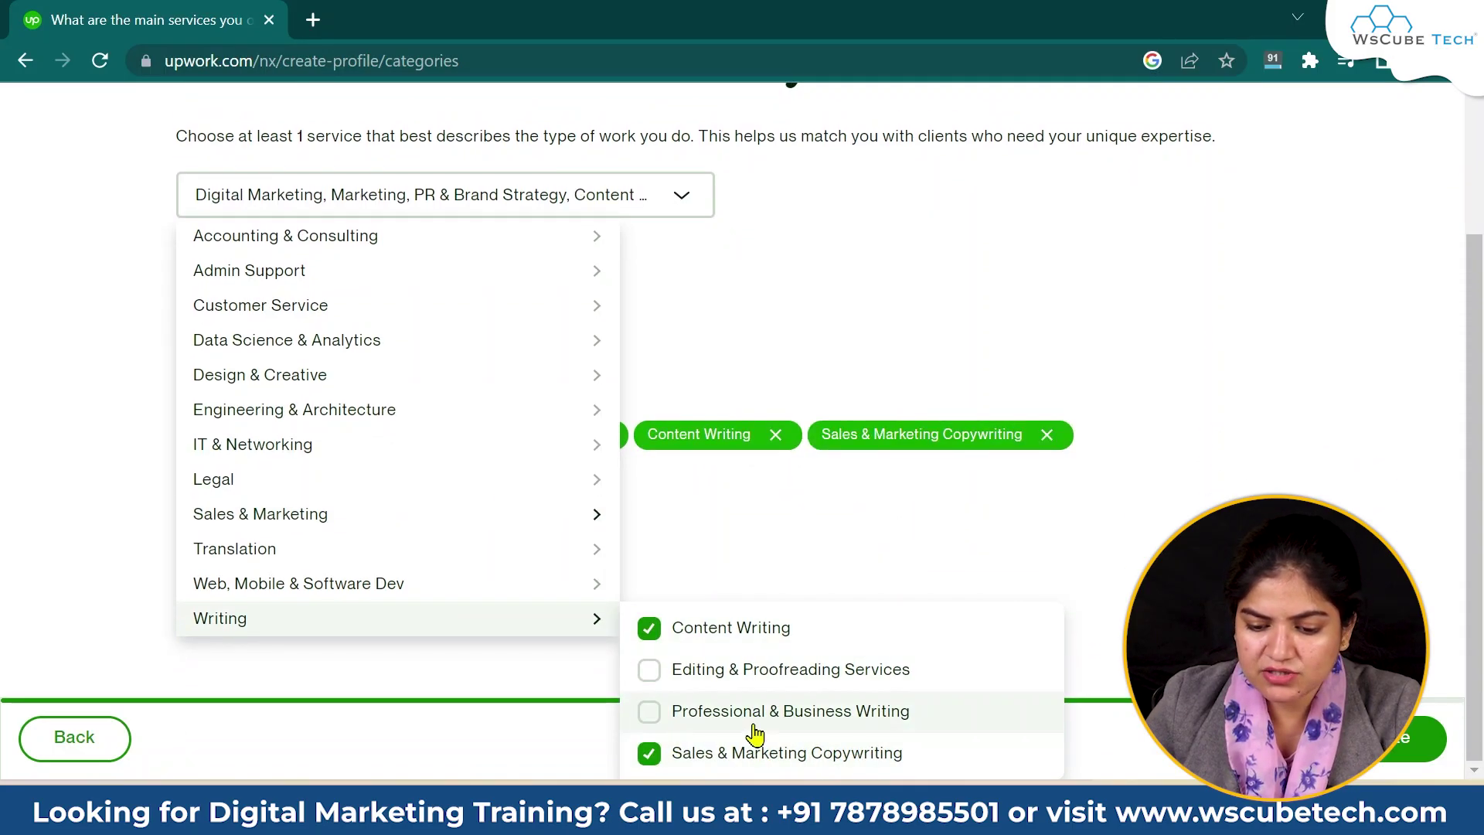
scroll(1197, 485, up, 1)
click(642, 285)
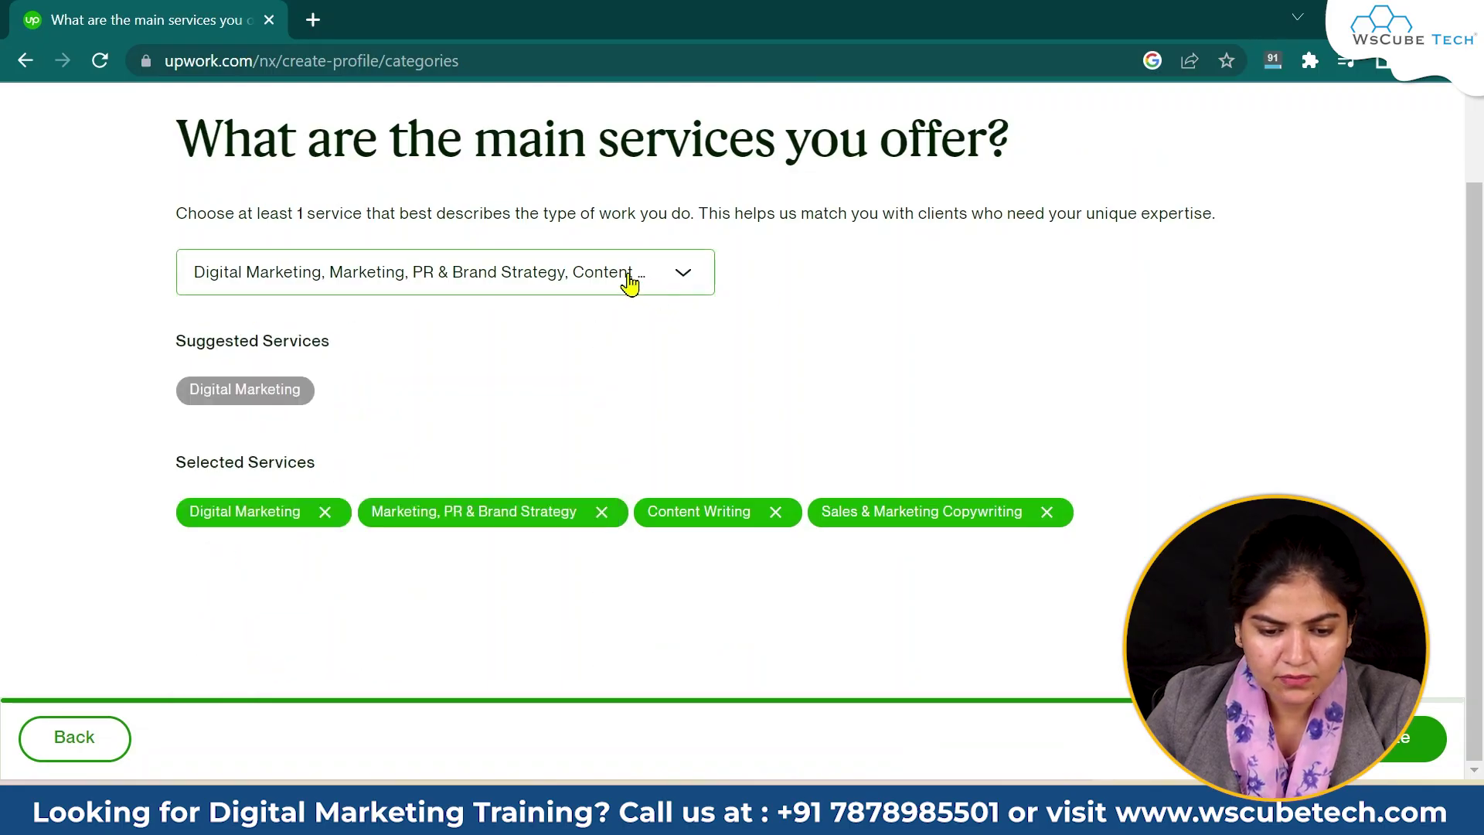
Look through the remaining service categories and continue to the hourly rate page.
click(623, 284)
mouse_move(502, 324)
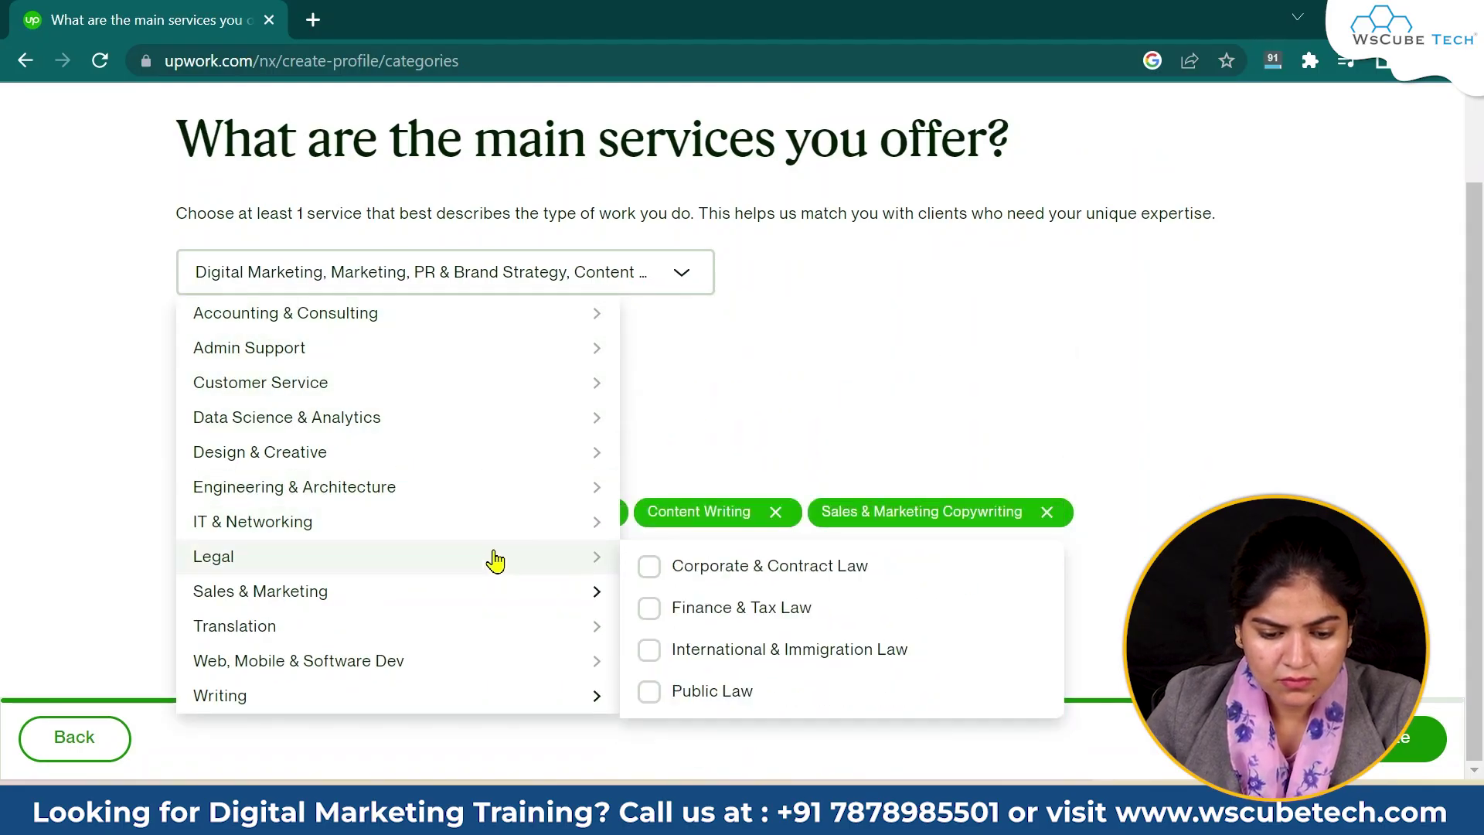
mouse_move(524, 598)
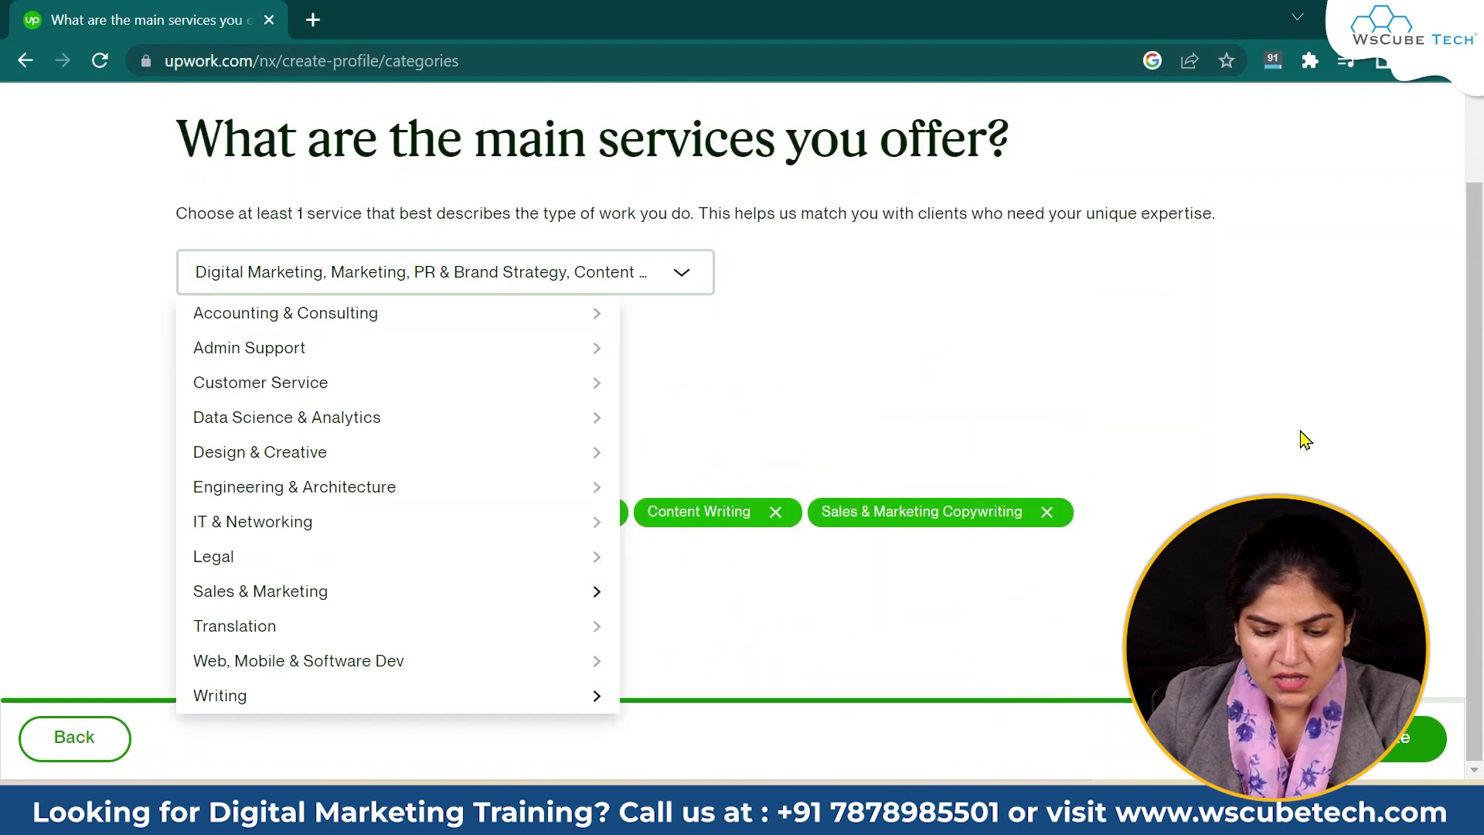
click(1294, 437)
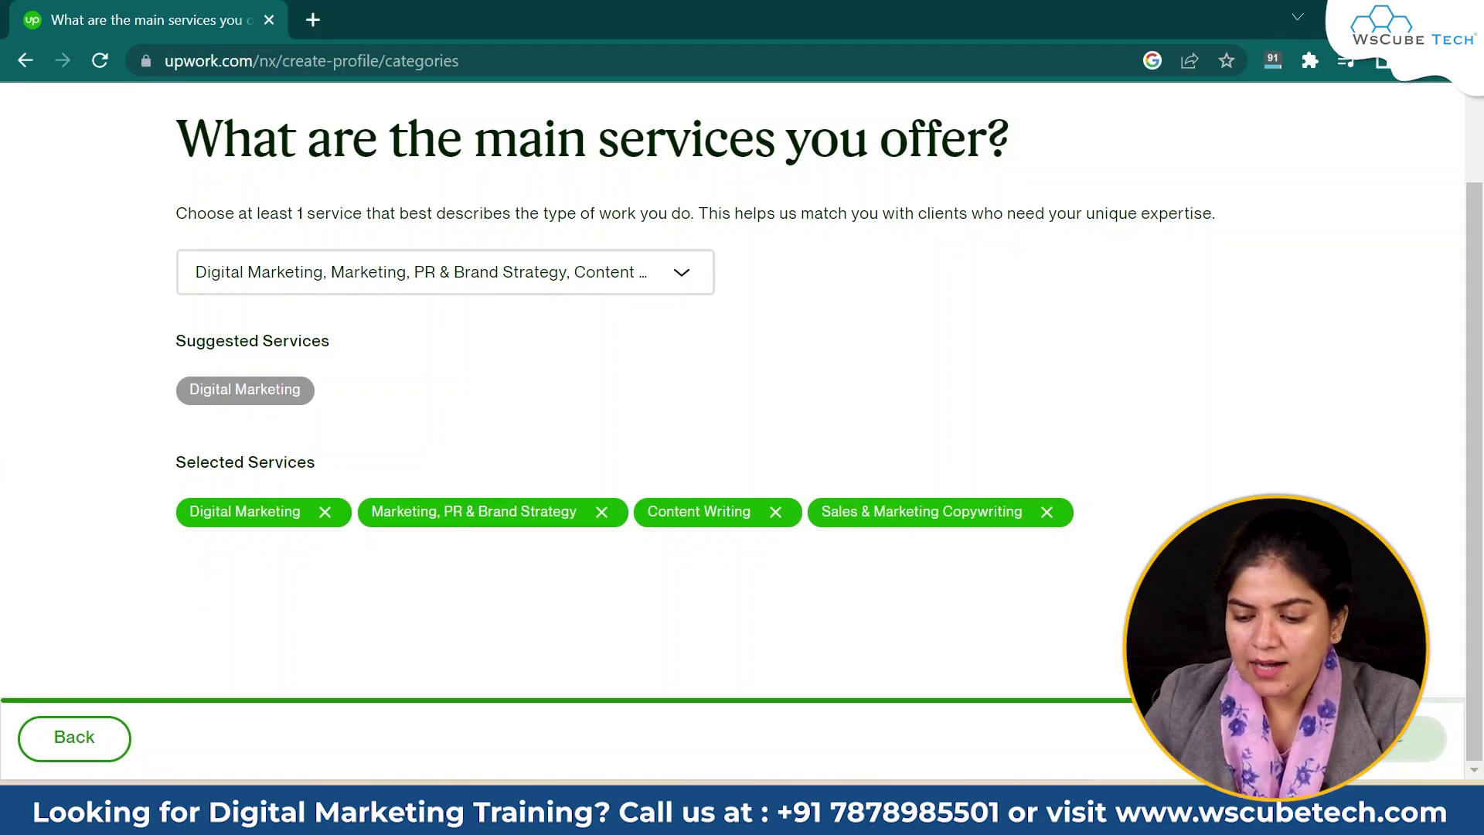
click(1423, 736)
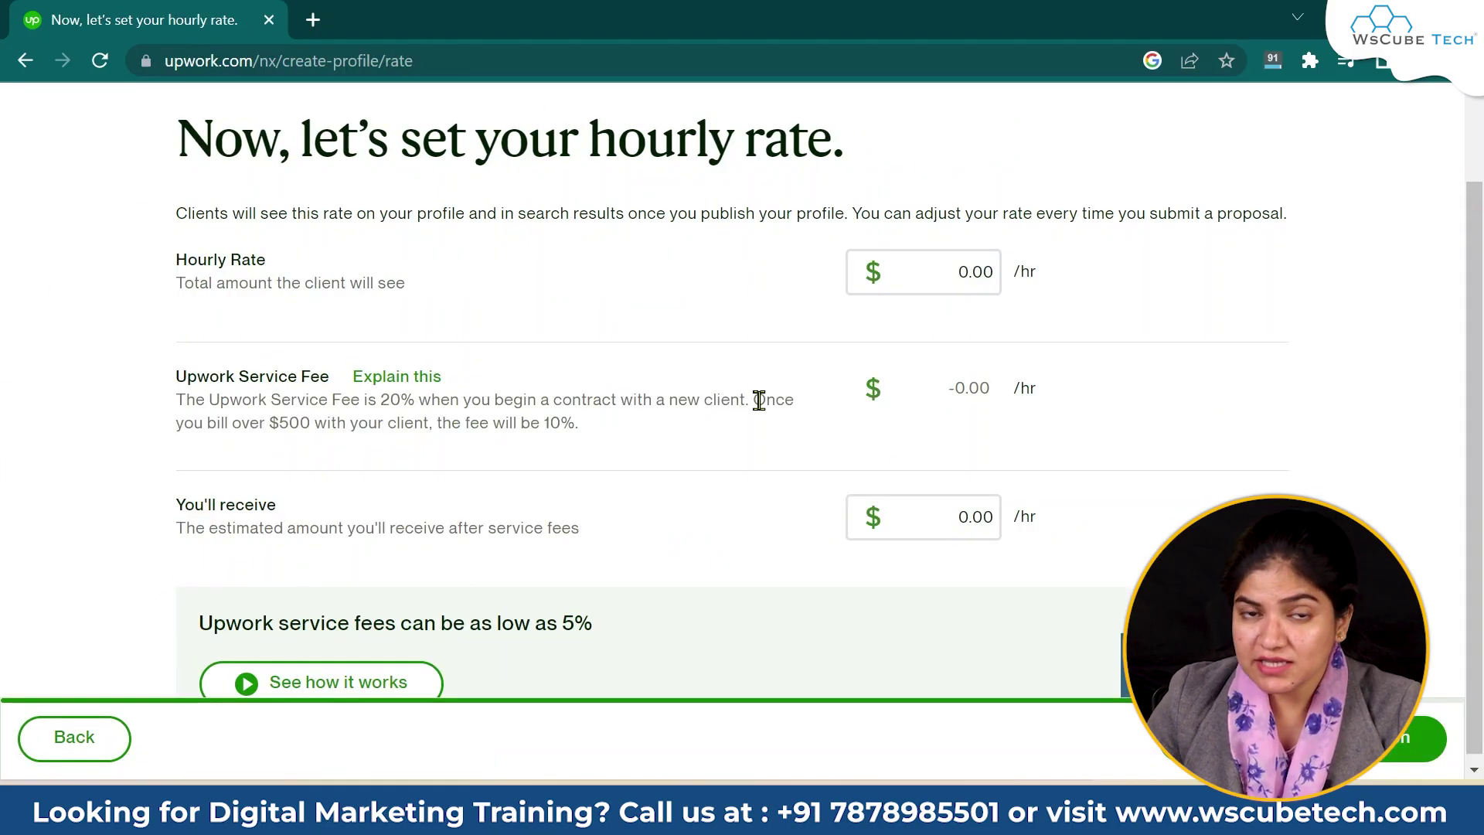
Set the hourly rate clients will see to $5.
drag(266, 252, 6, 223)
click(332, 269)
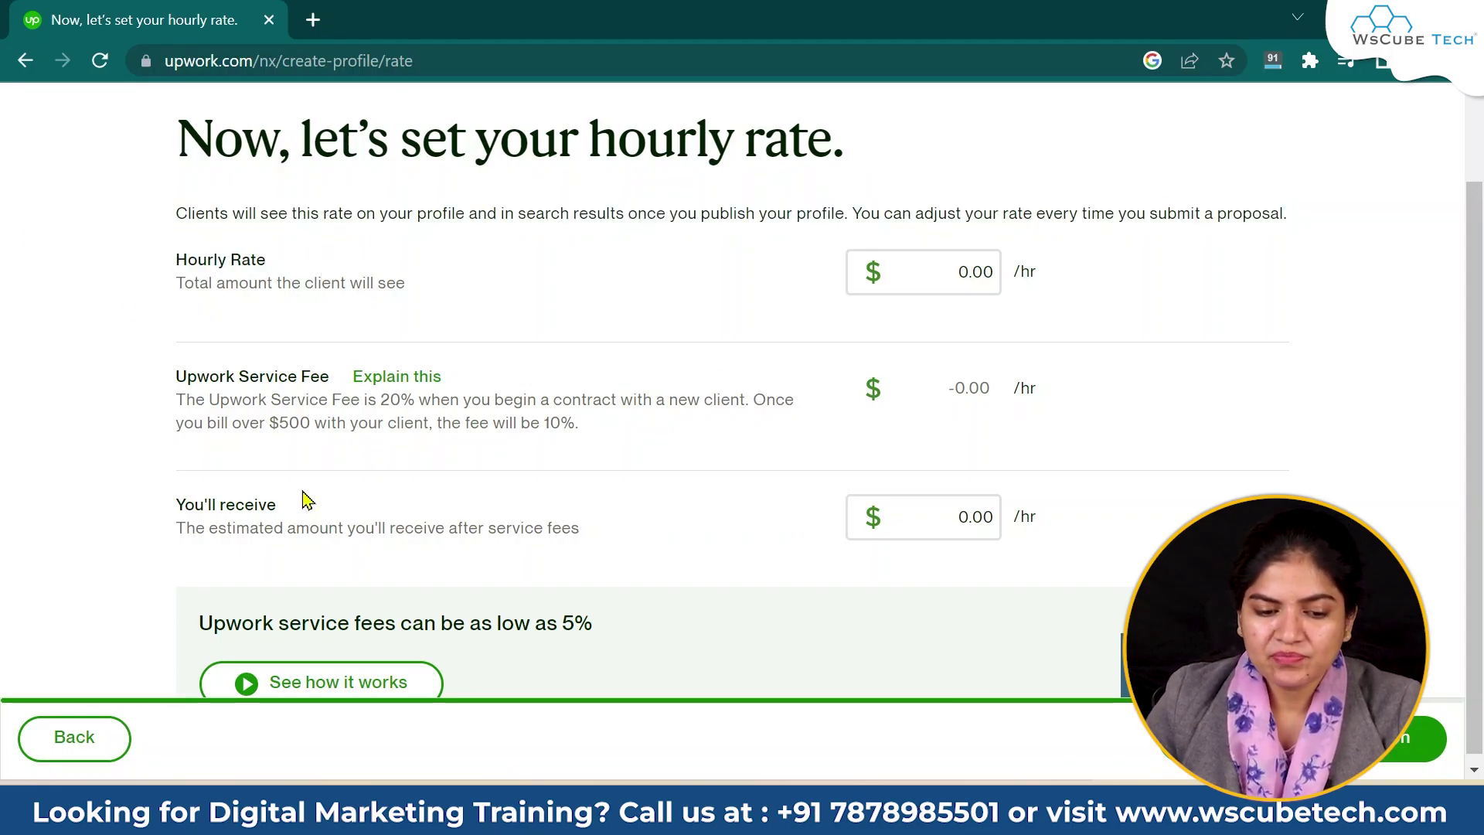
drag(288, 259, 66, 267)
click(462, 272)
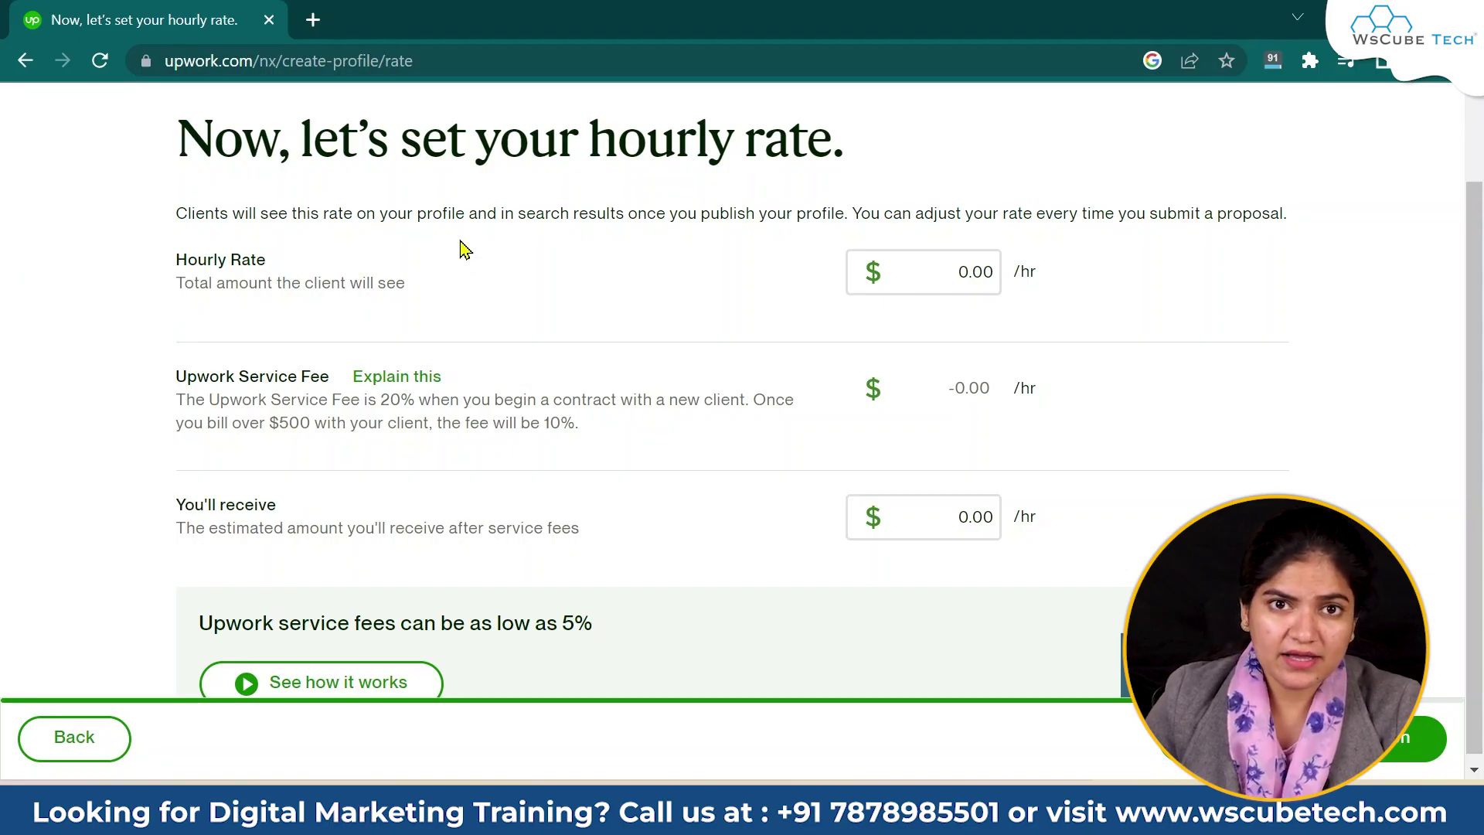
click(957, 269)
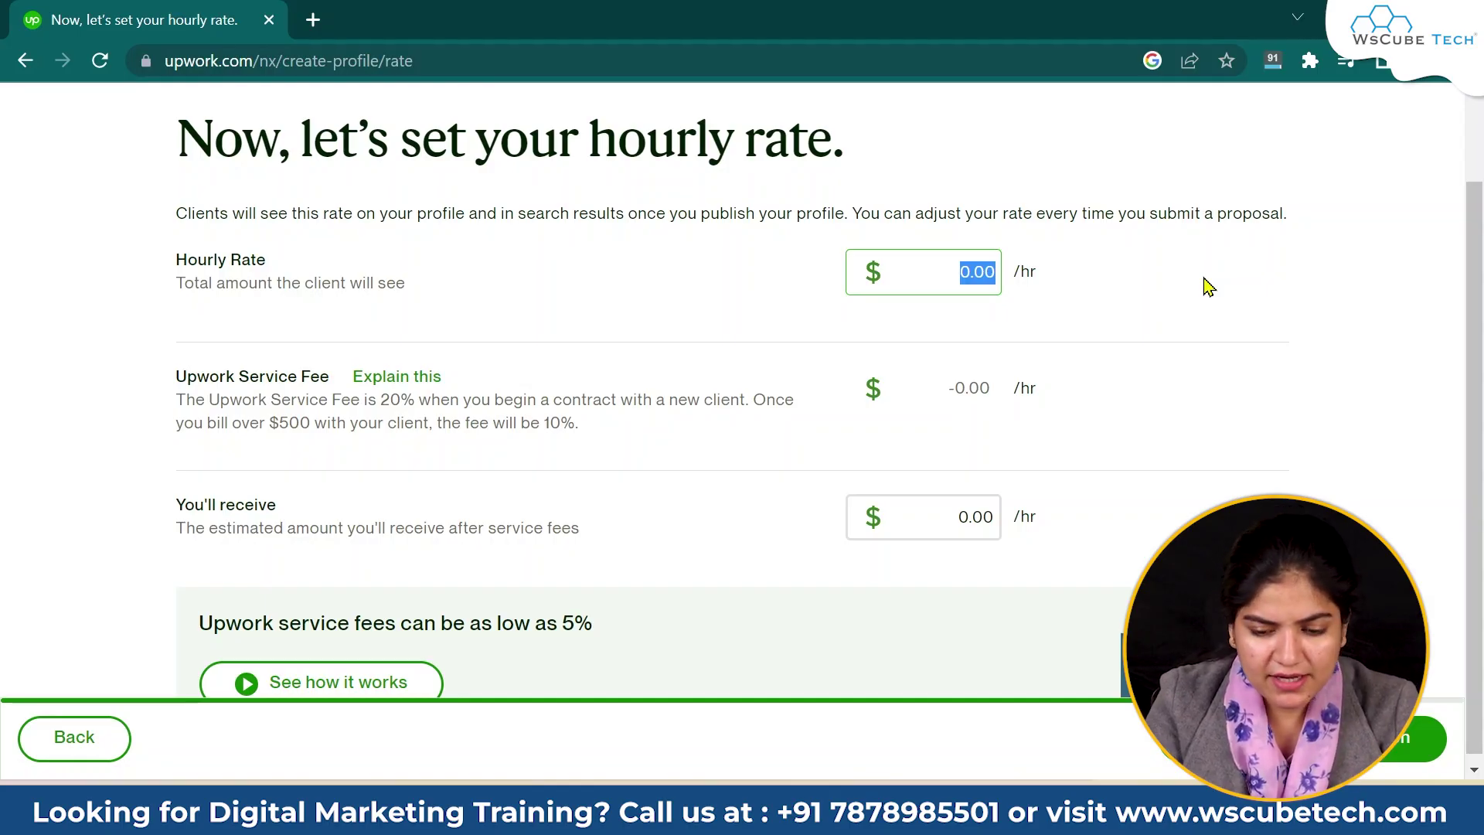
text(2)
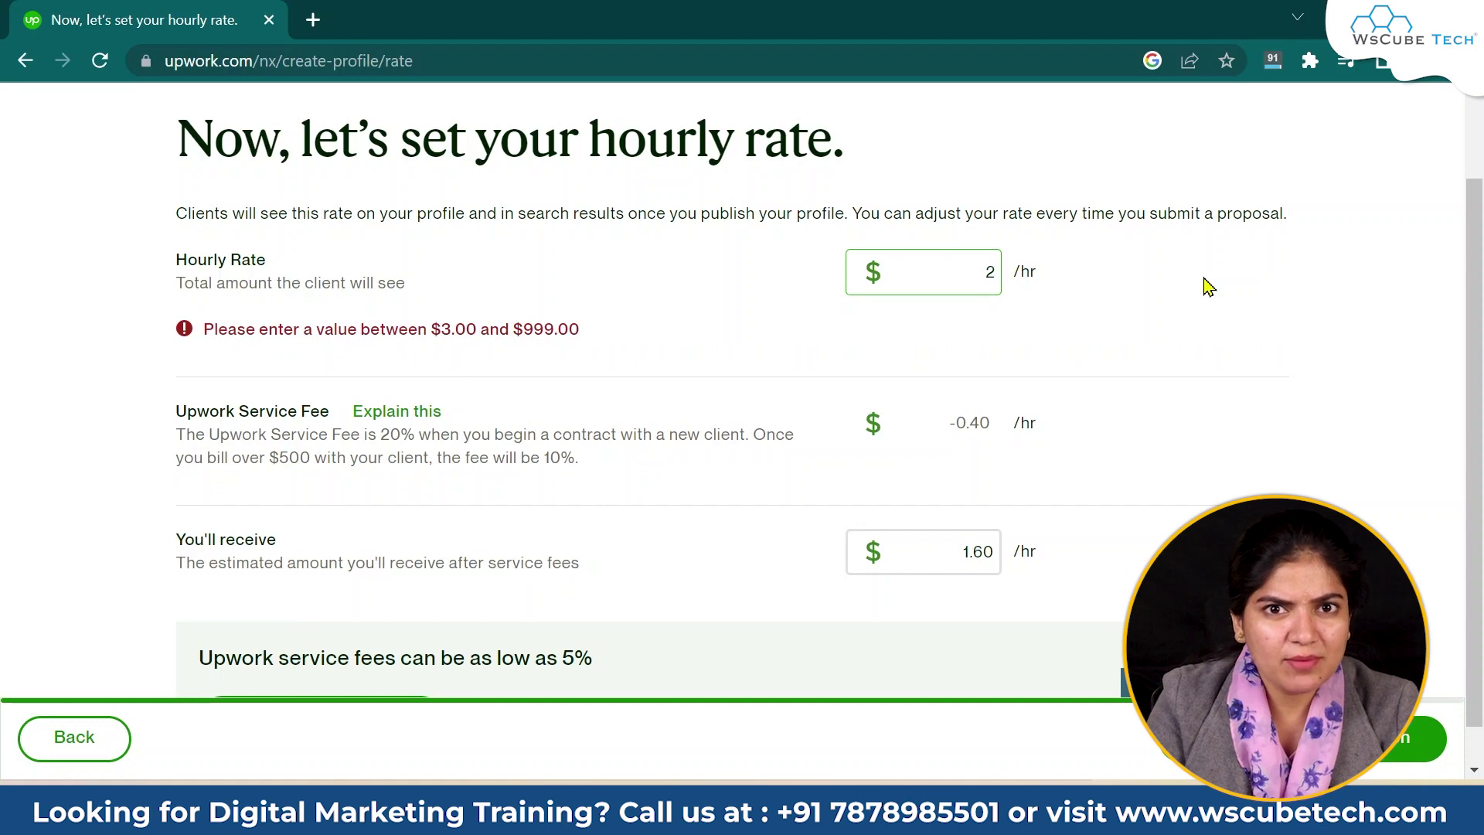
key(BackSpace)
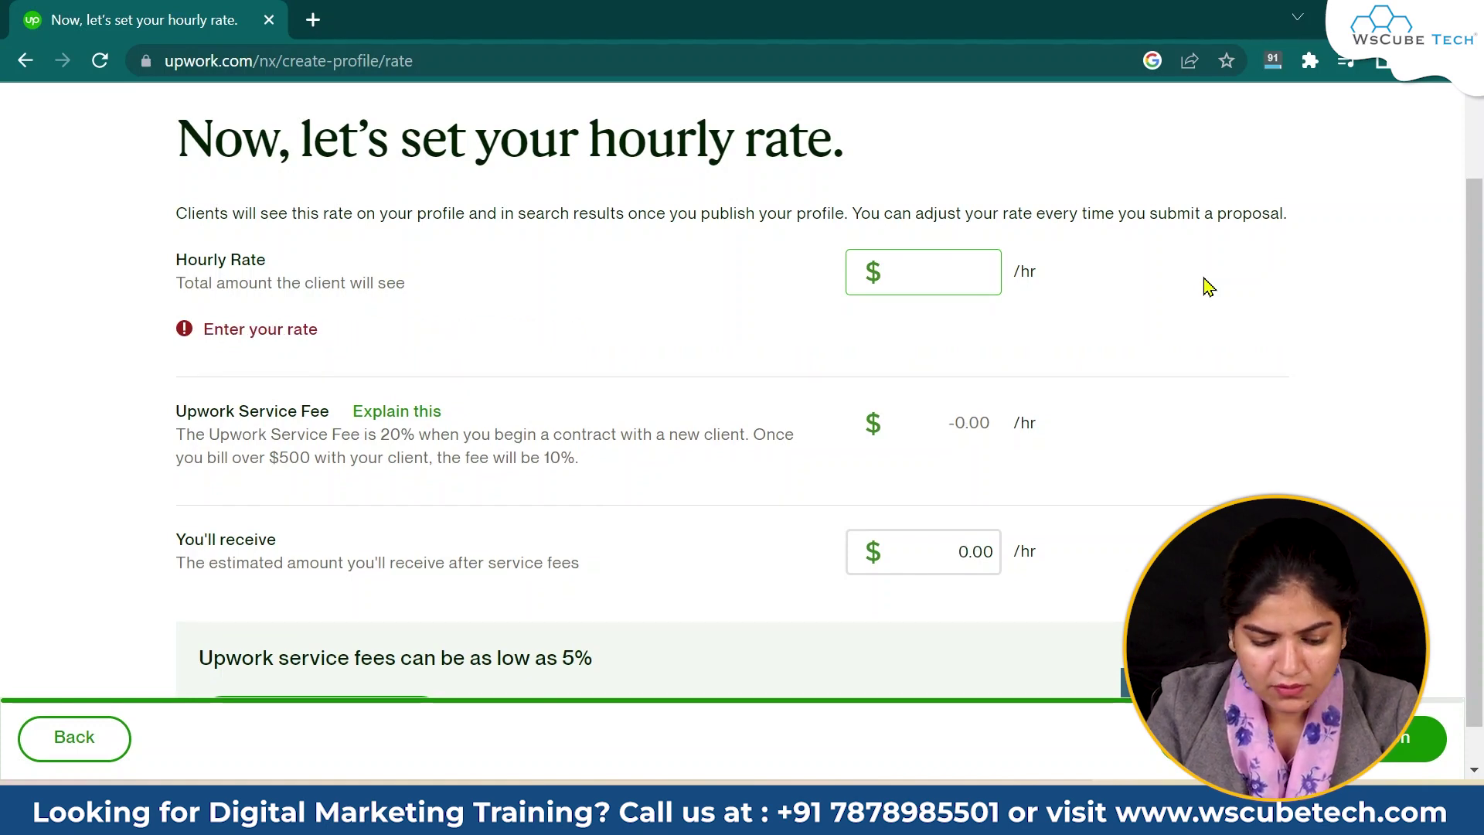
text(5)
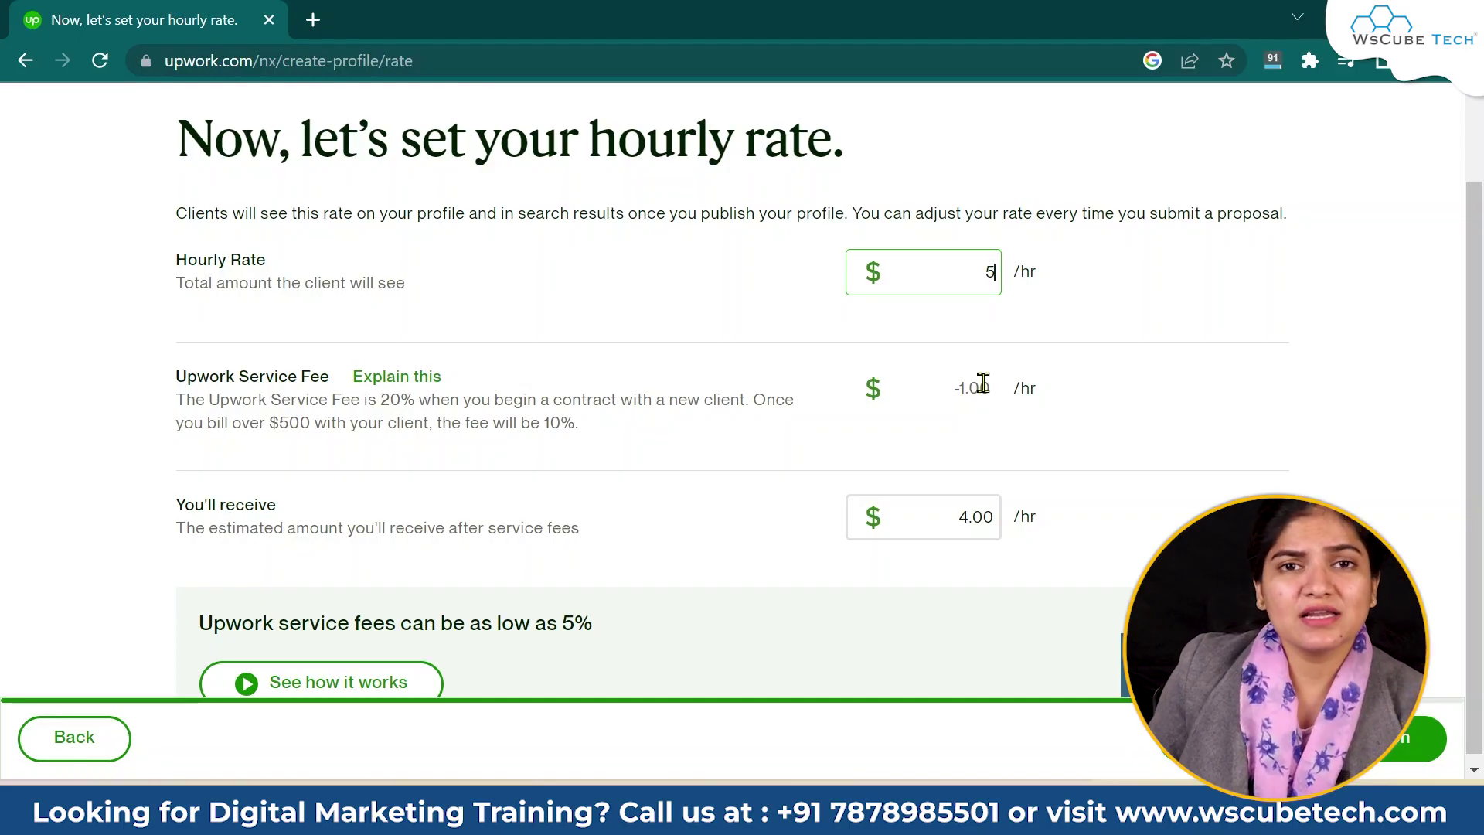
Read the Upwork service fee terms and continue to the final details page.
scroll(953, 447, down, 1)
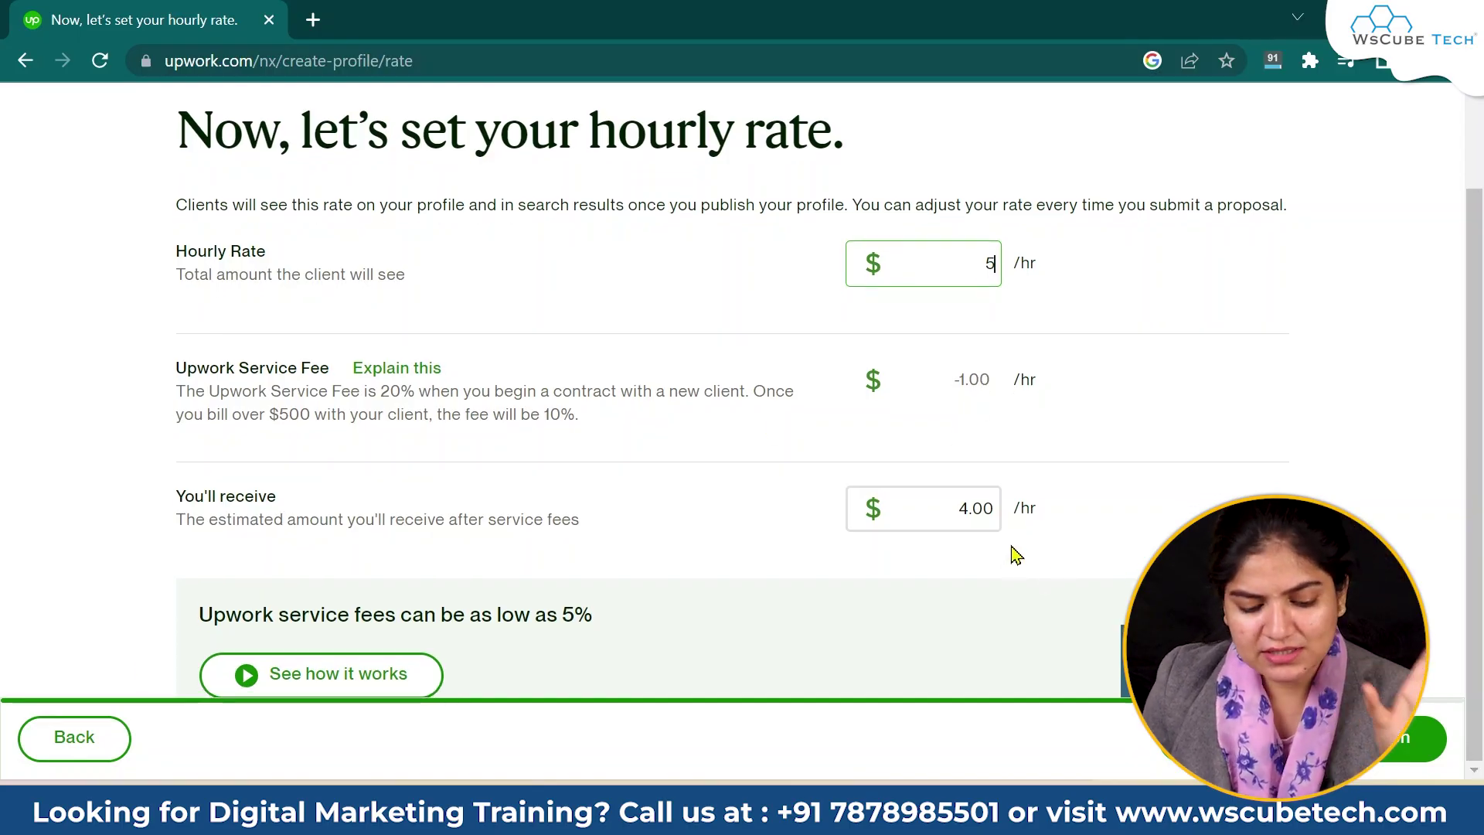
drag(253, 391, 587, 391)
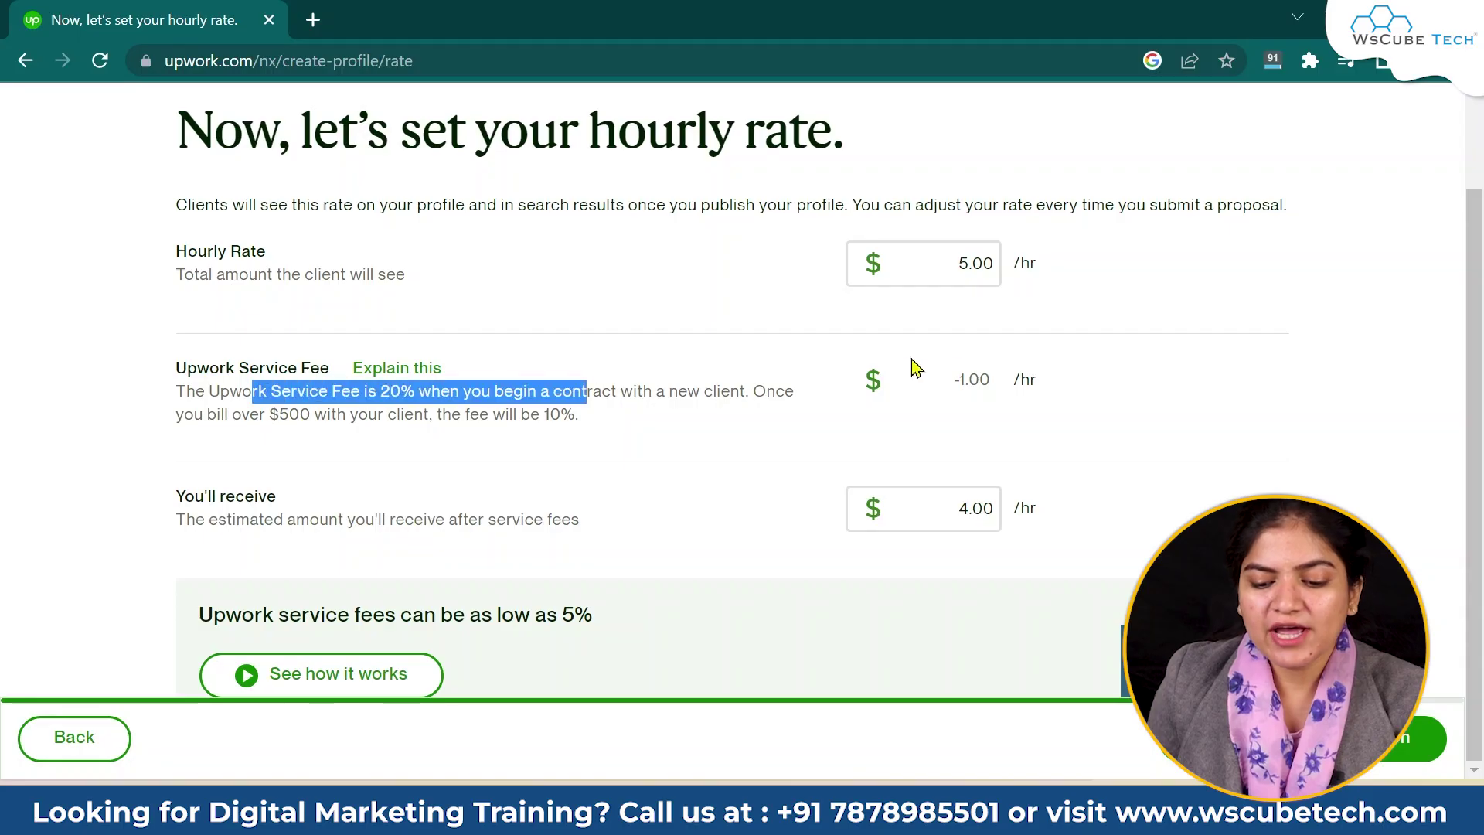
click(1132, 344)
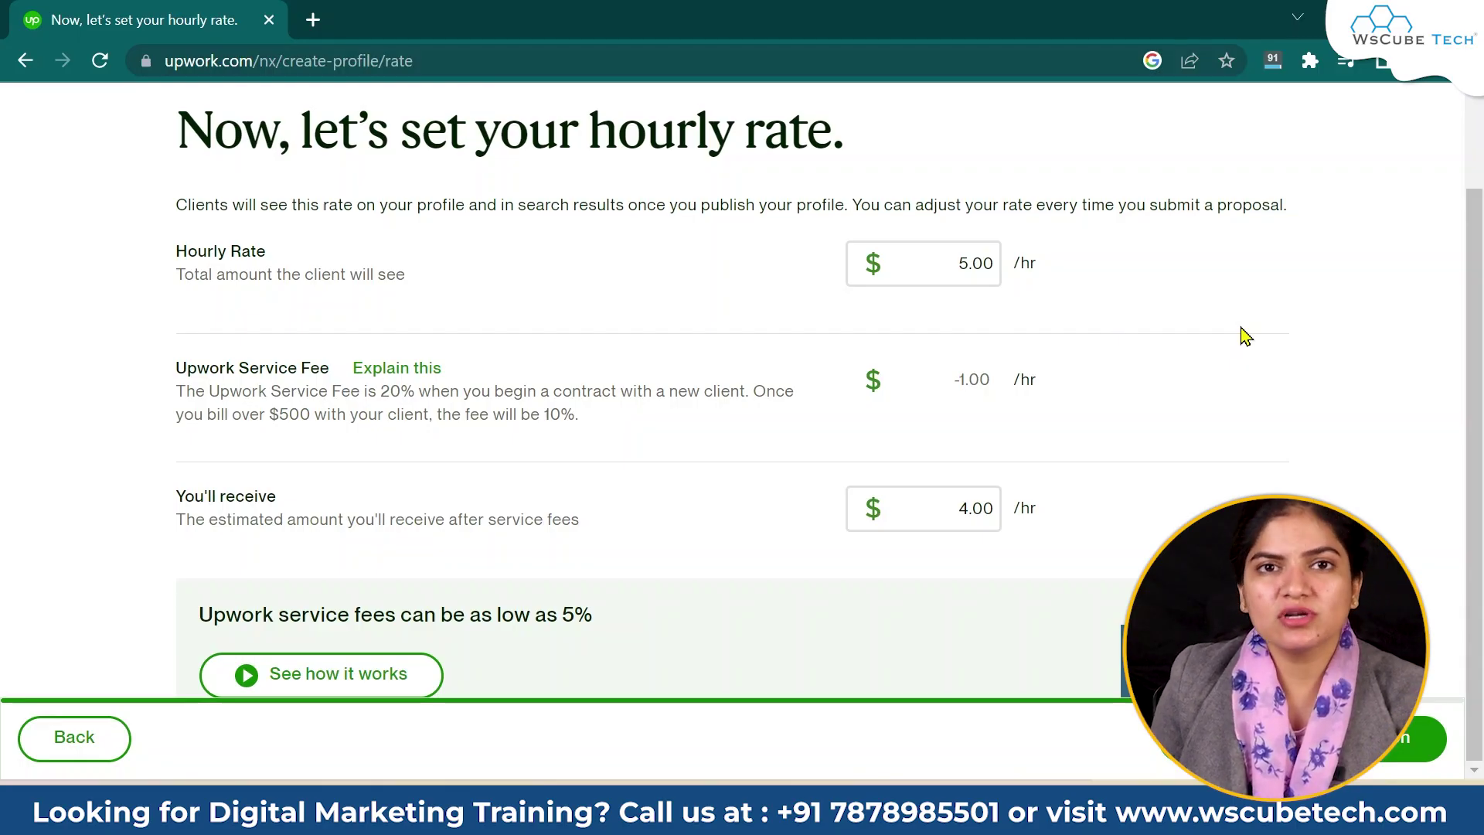
drag(602, 421, 544, 410)
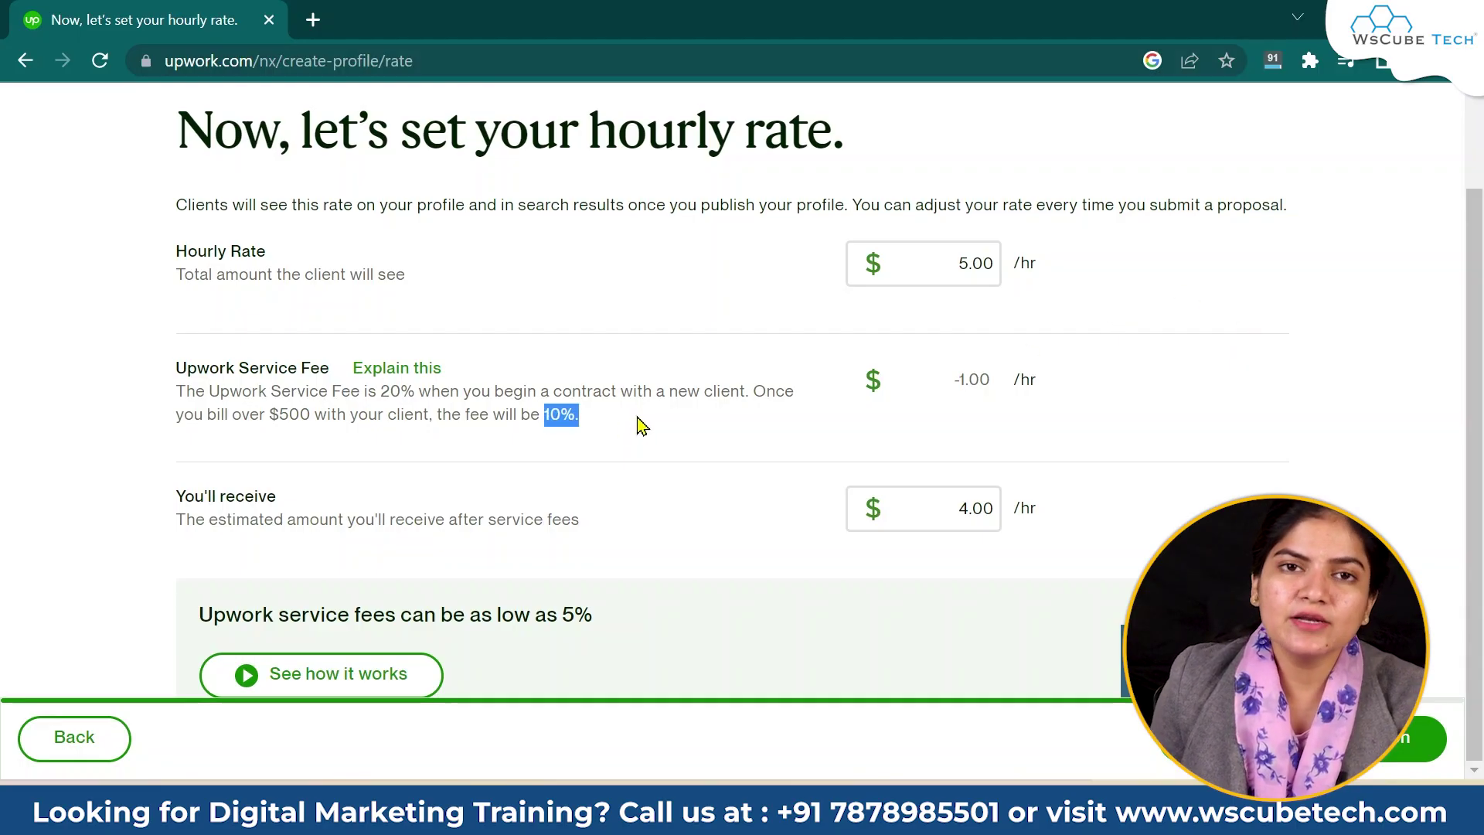
click(959, 264)
click(1275, 275)
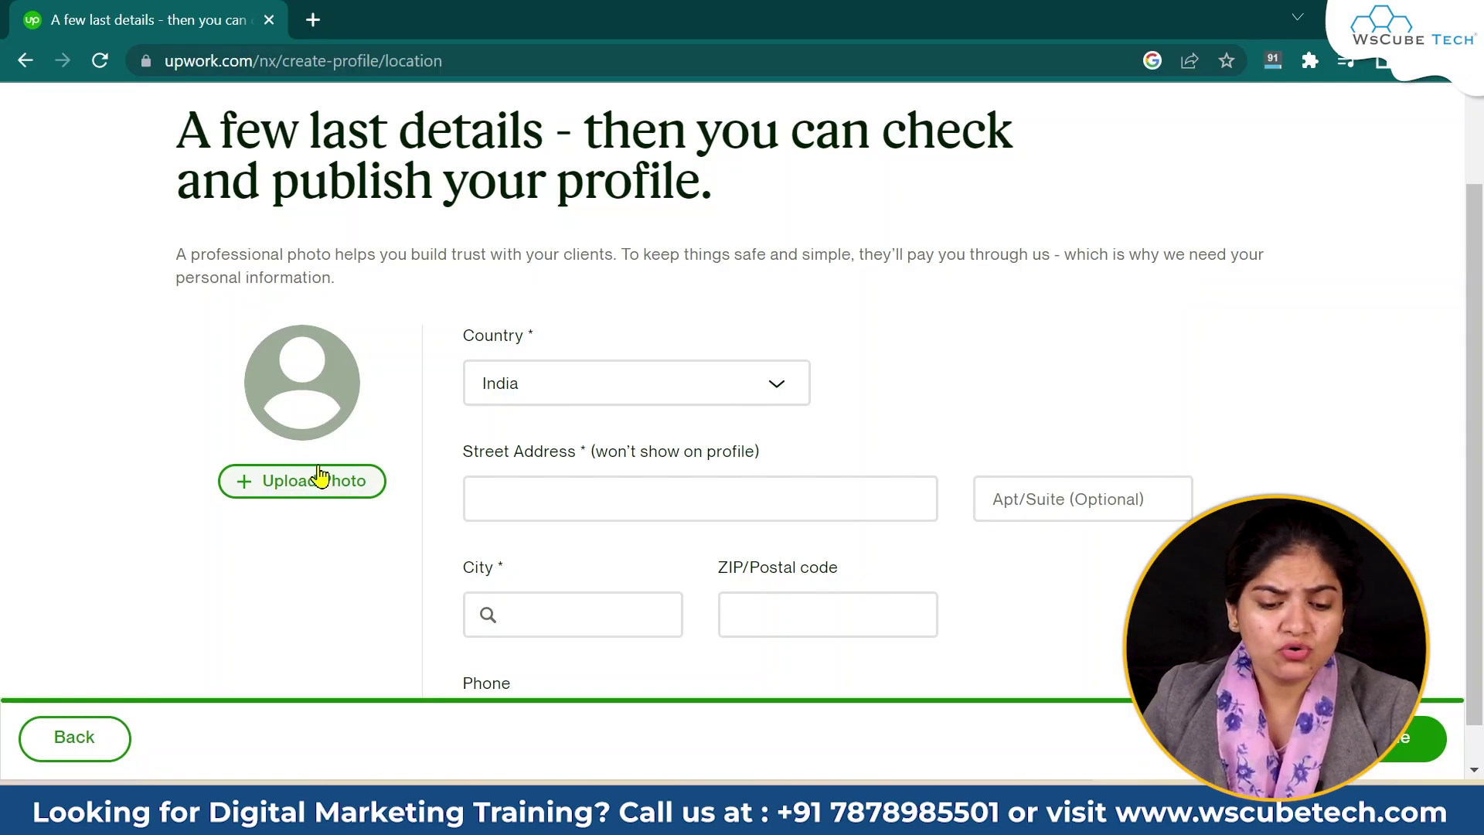
Upload the round WsCube Tech logo from the Downloads folder as the profile photo and save it.
click(320, 476)
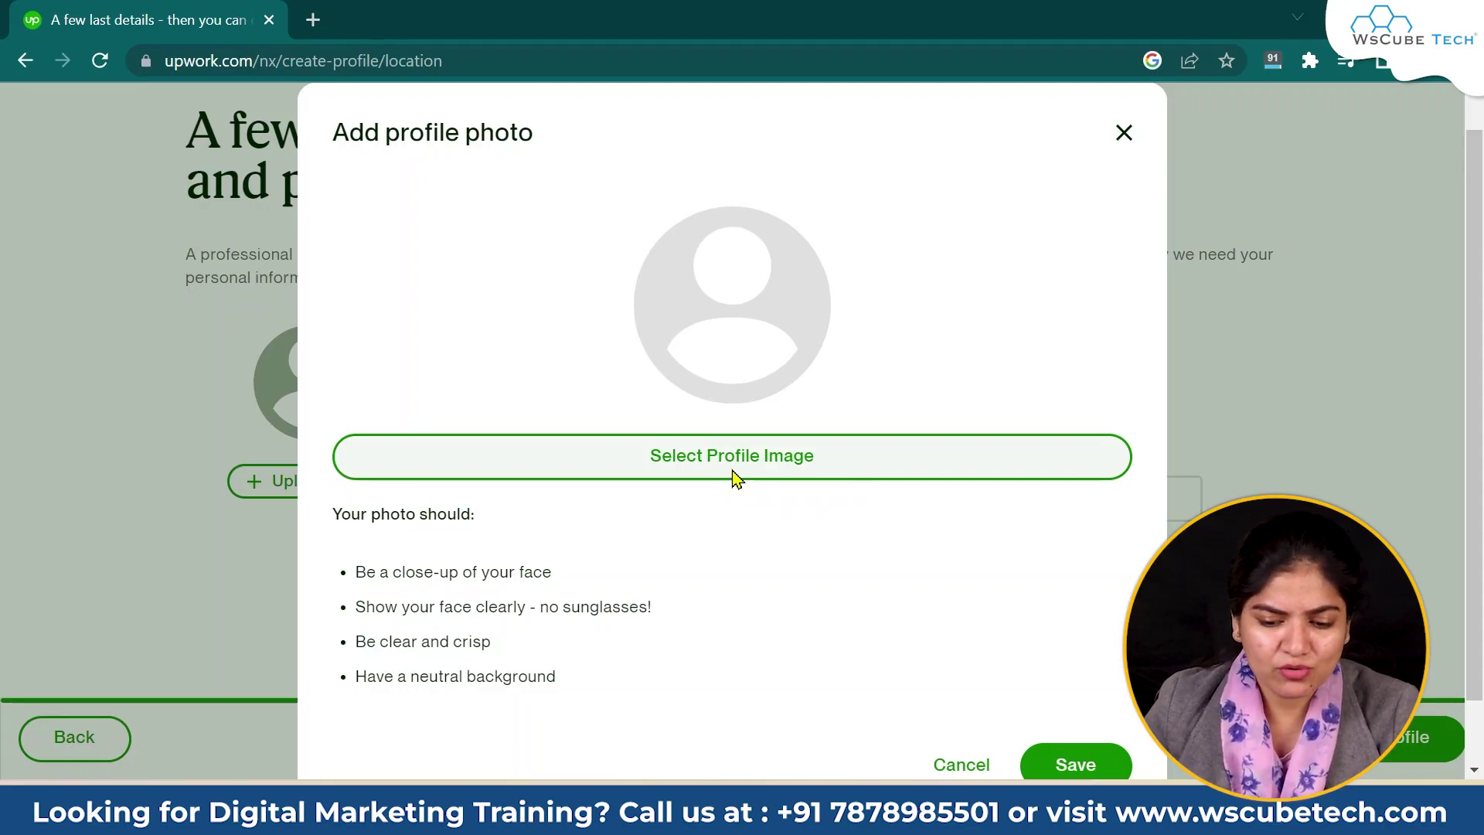
click(732, 477)
scroll(138, 235, up, 2)
click(137, 234)
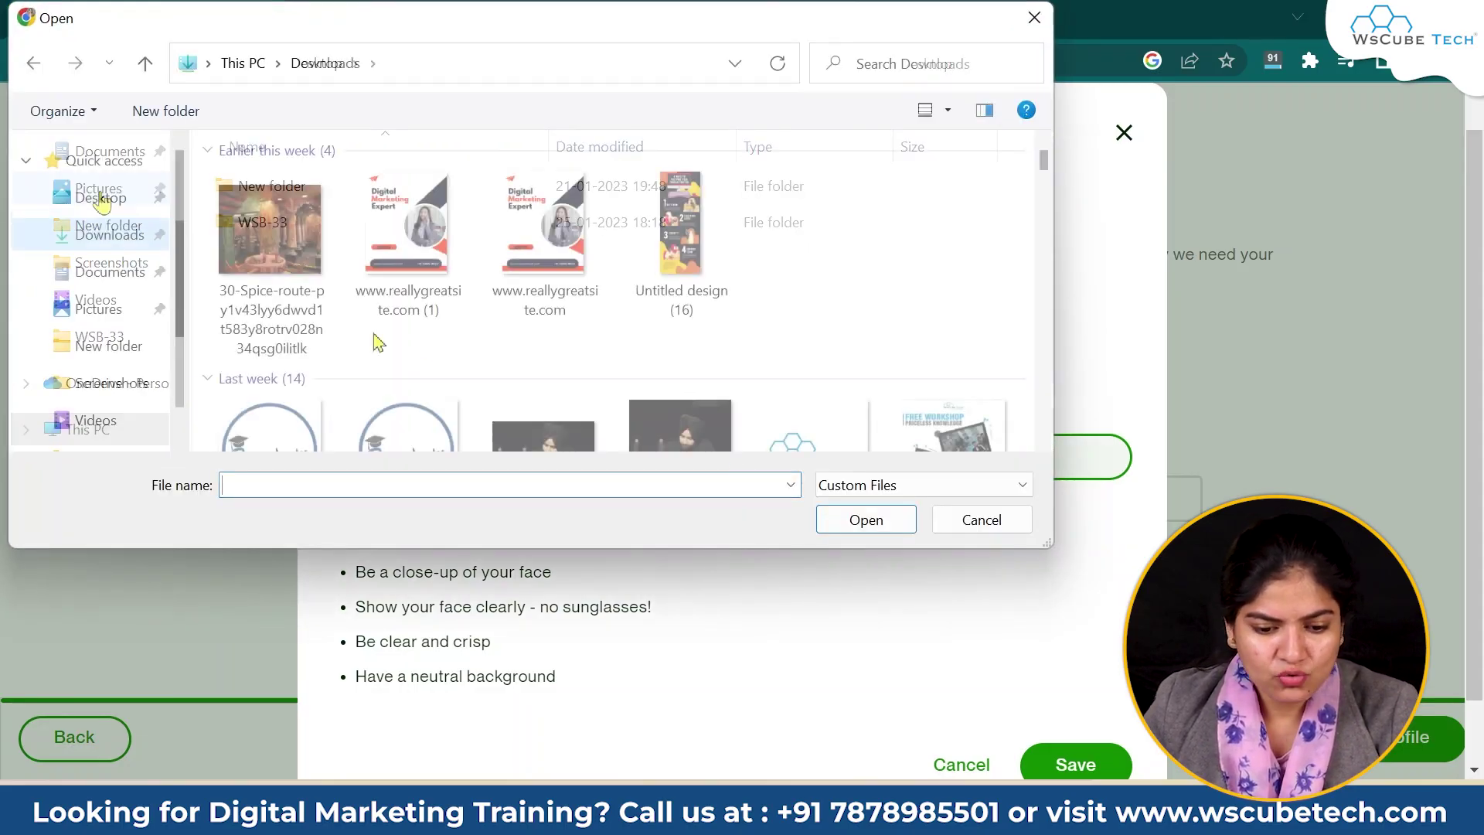
scroll(376, 342, down, 10)
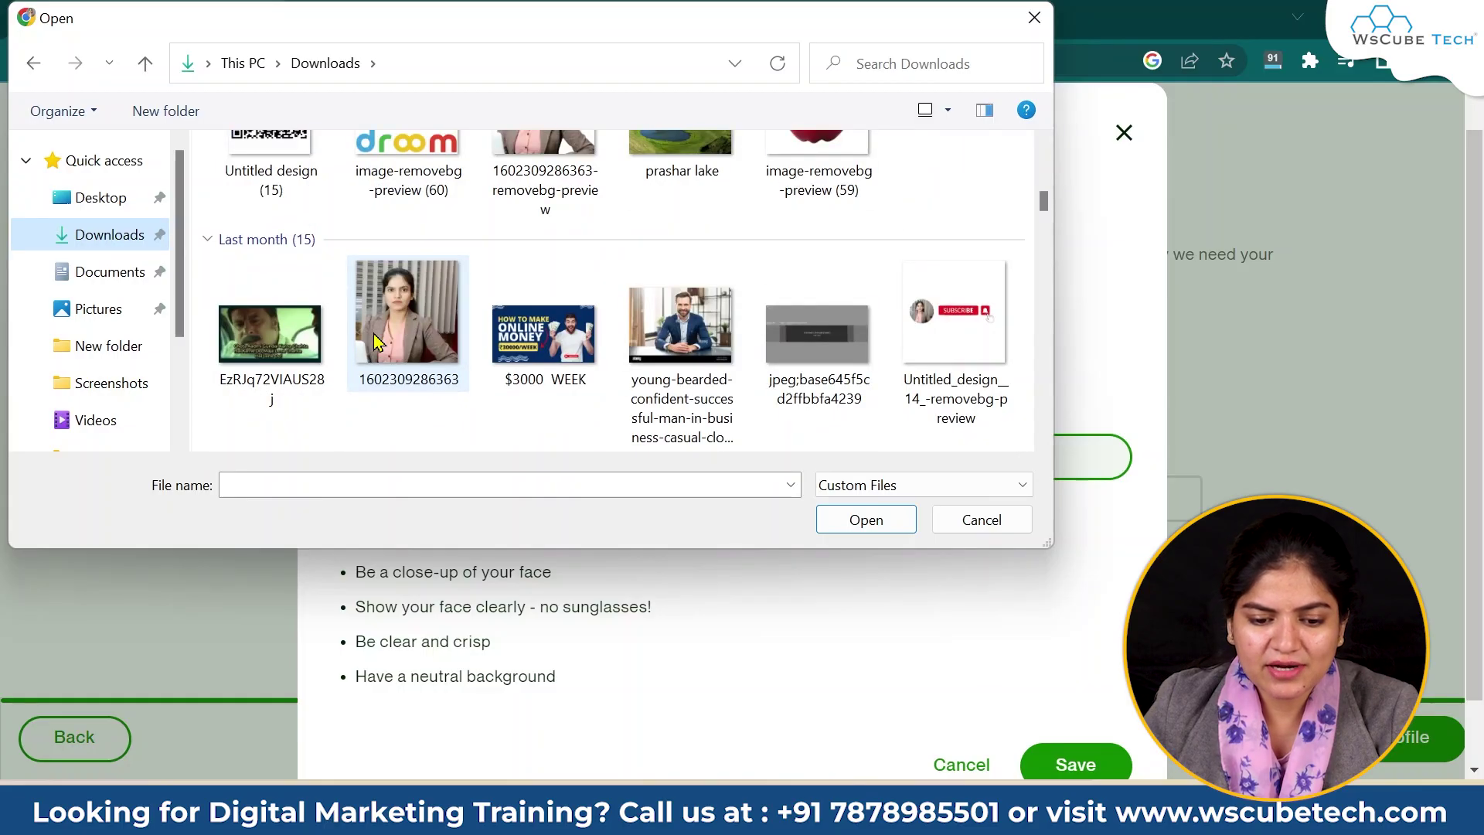
scroll(376, 342, up, 3)
scroll(376, 343, down, 6)
scroll(374, 334, up, 8)
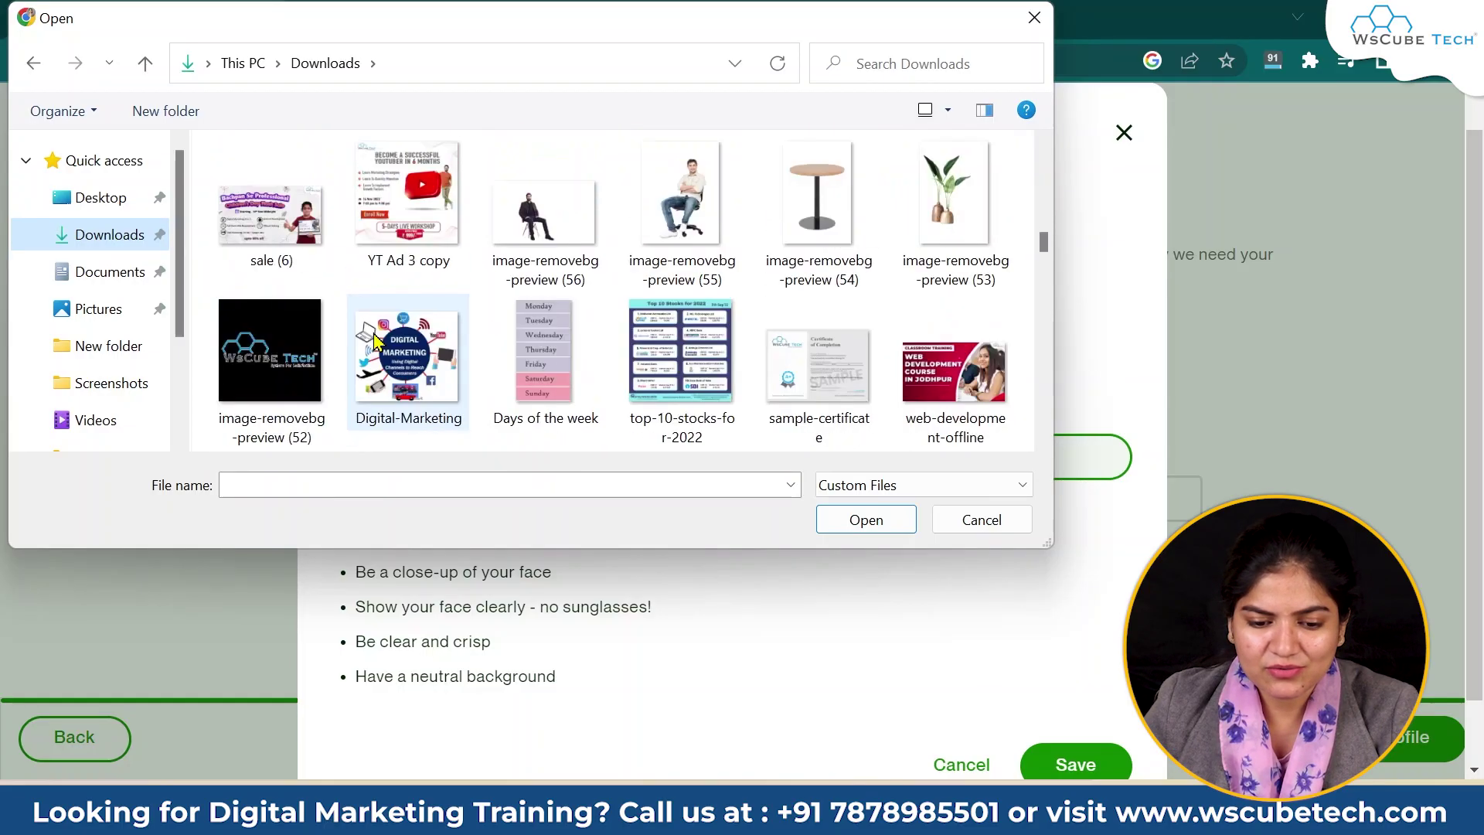
click(818, 224)
click(886, 529)
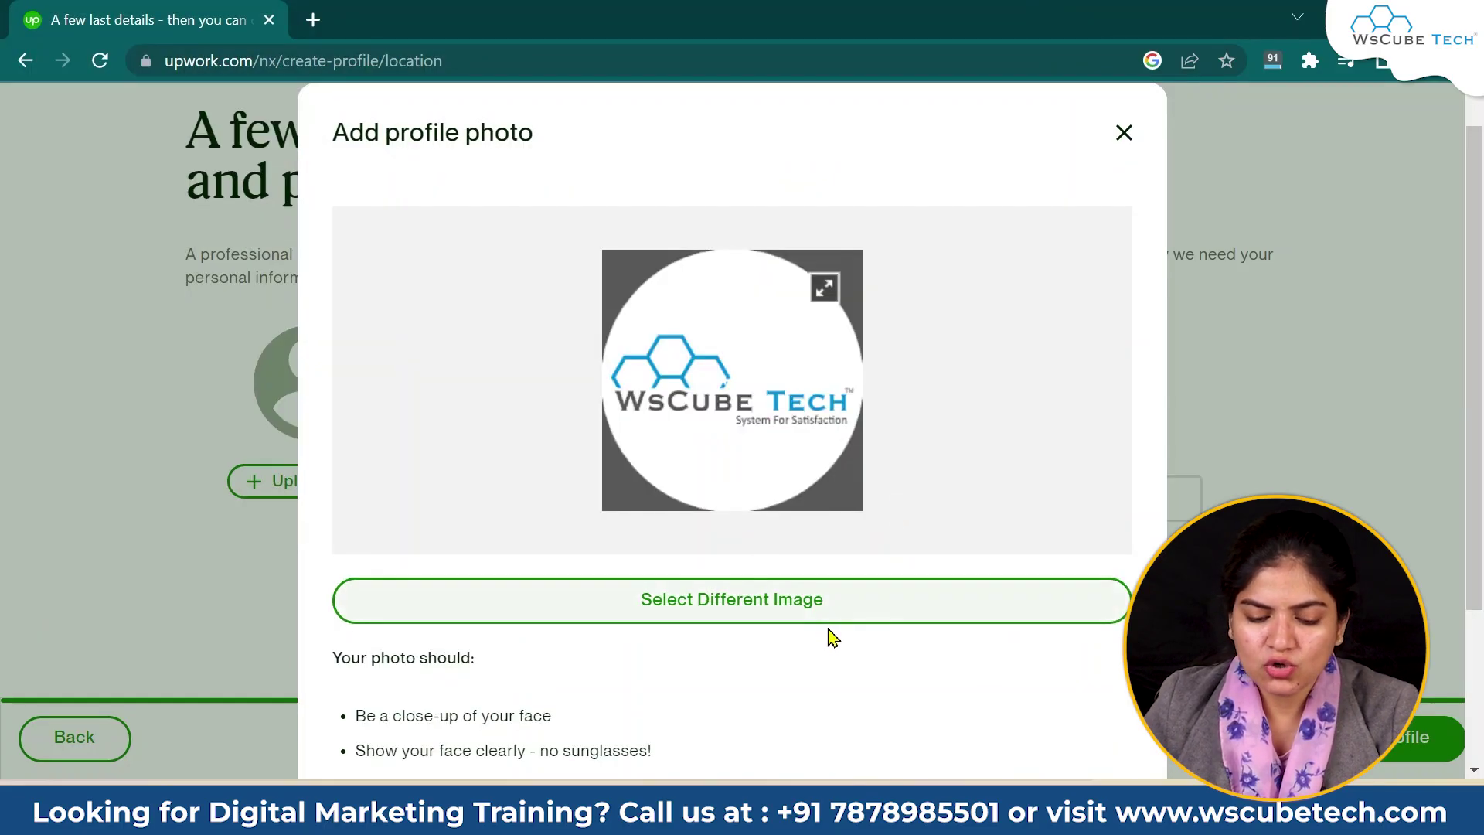
scroll(835, 637, down, 3)
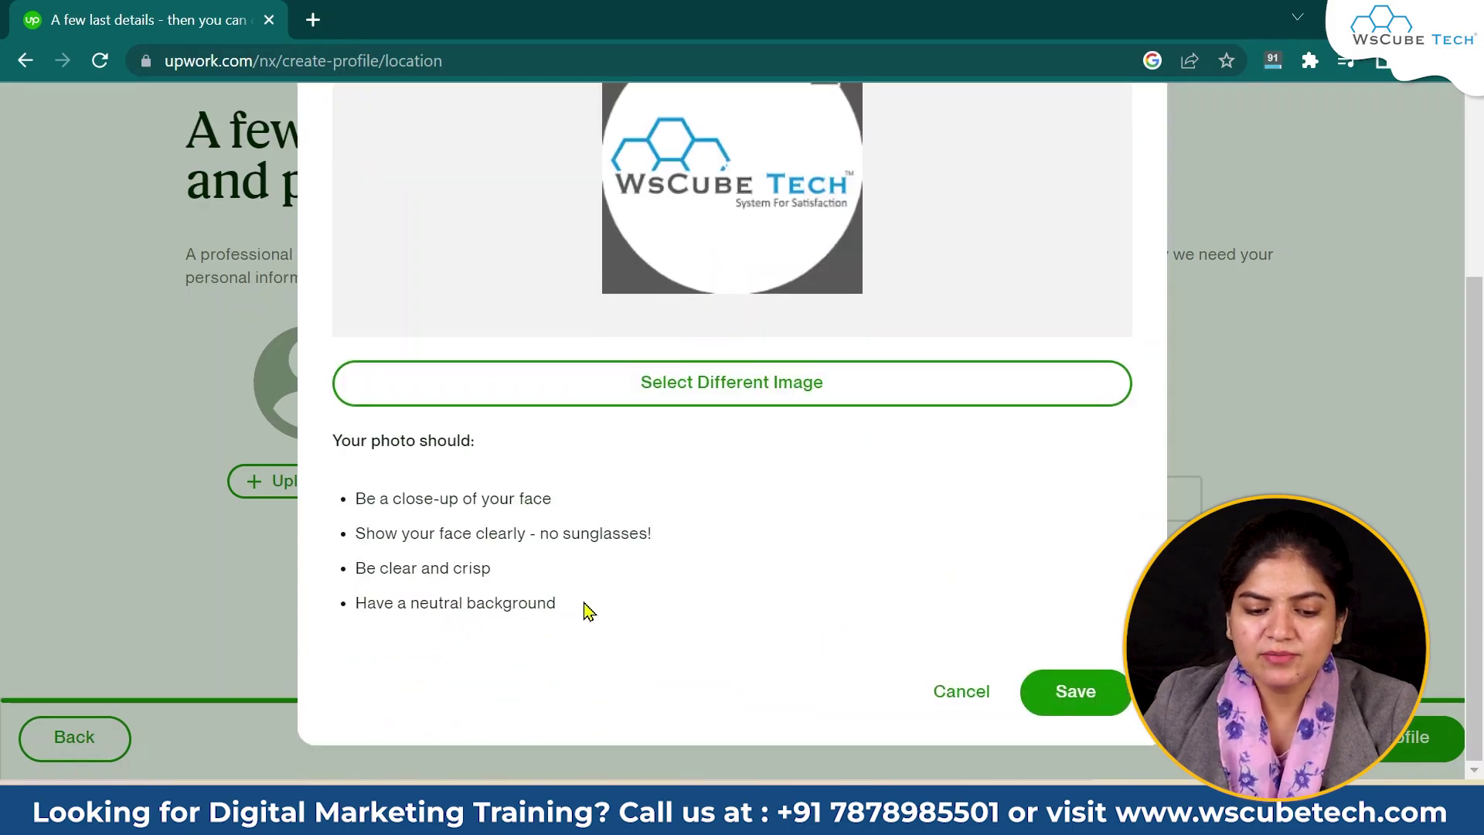
click(1094, 689)
click(773, 491)
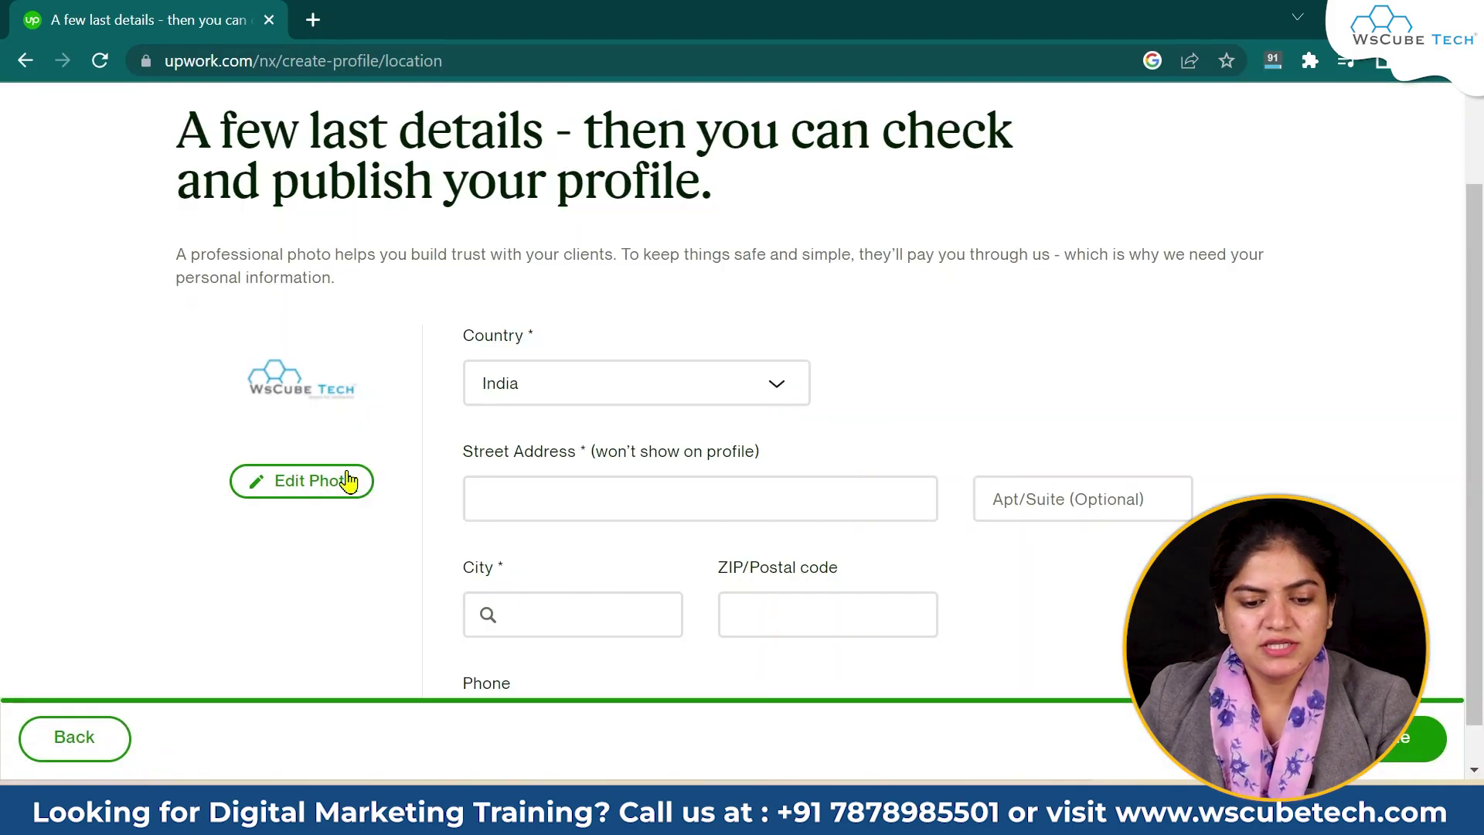
Fill in the street address, city, state and postal code for the India location, leaving the apartment field empty.
click(577, 495)
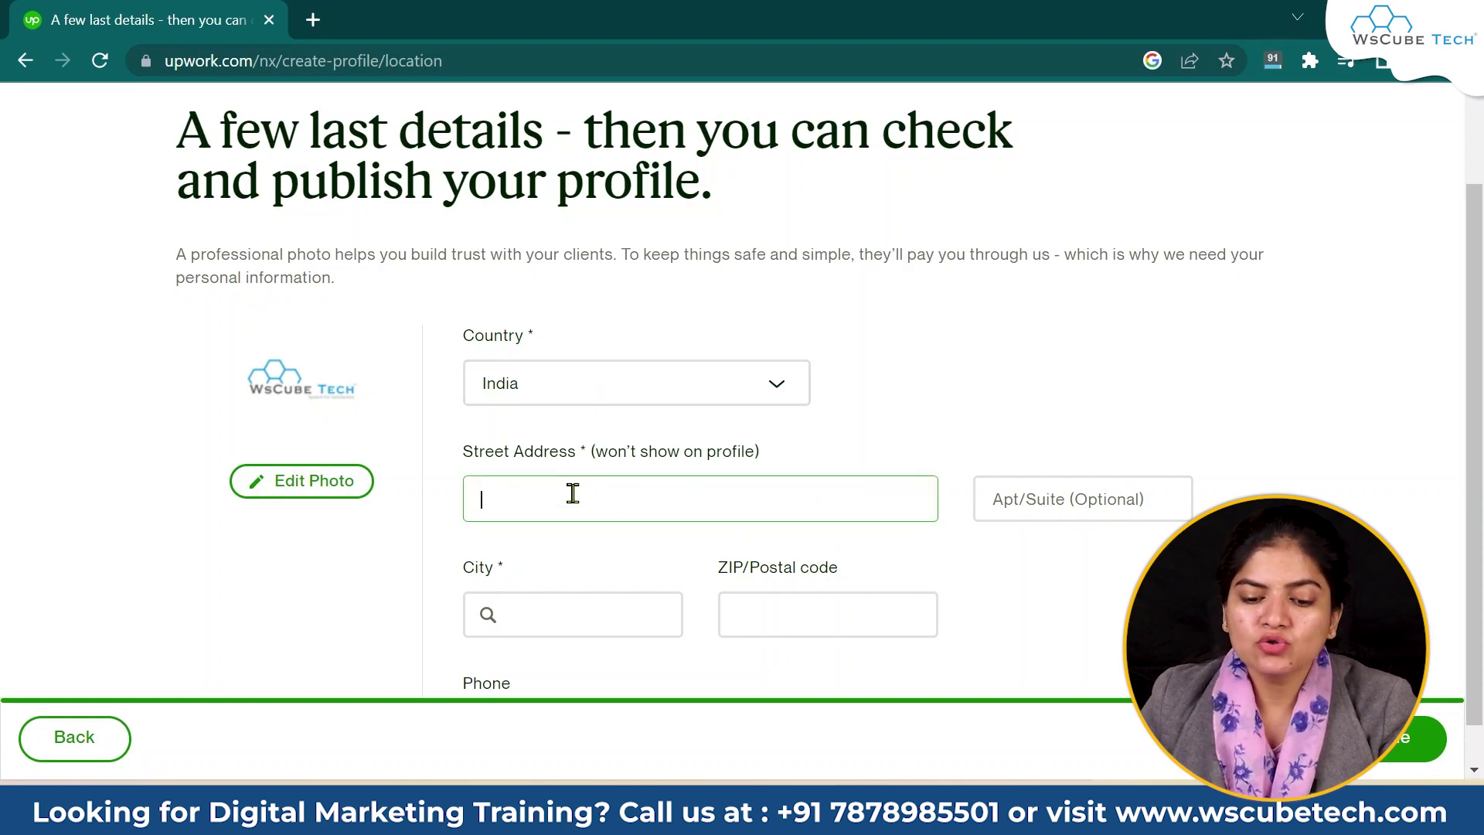
text(Jodhpur)
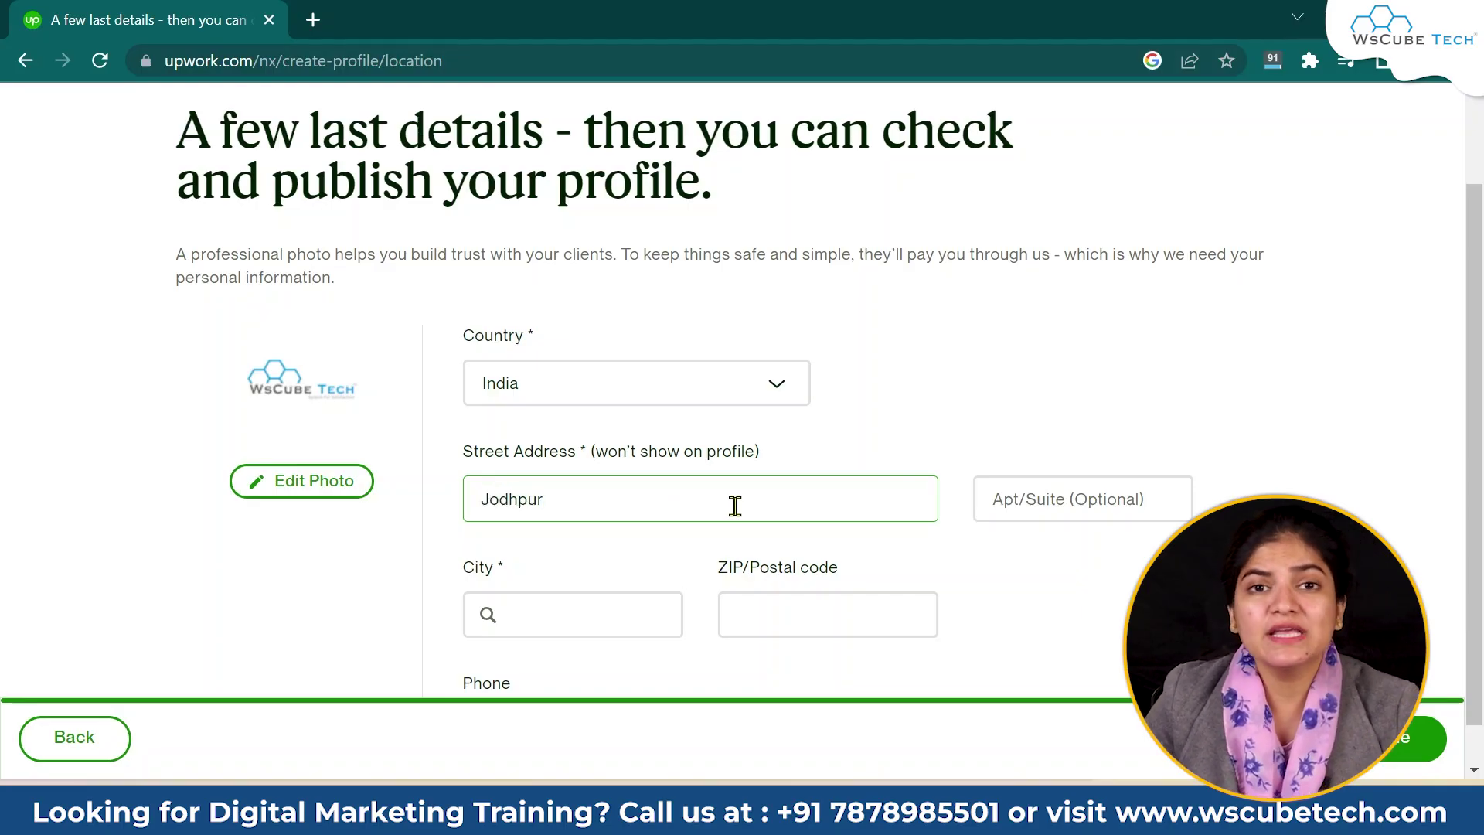
click(1058, 498)
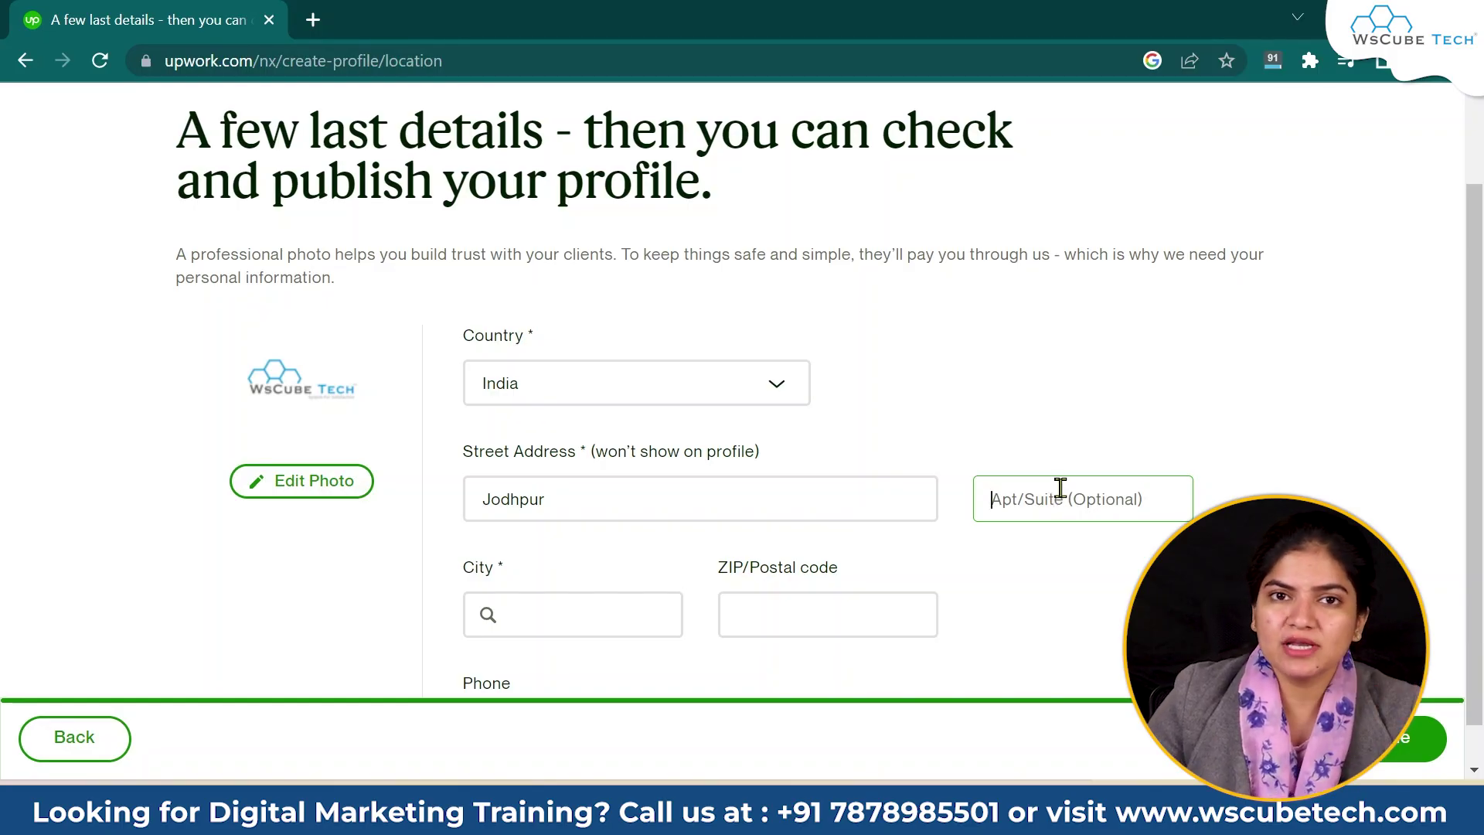
scroll(1060, 487, down, 1)
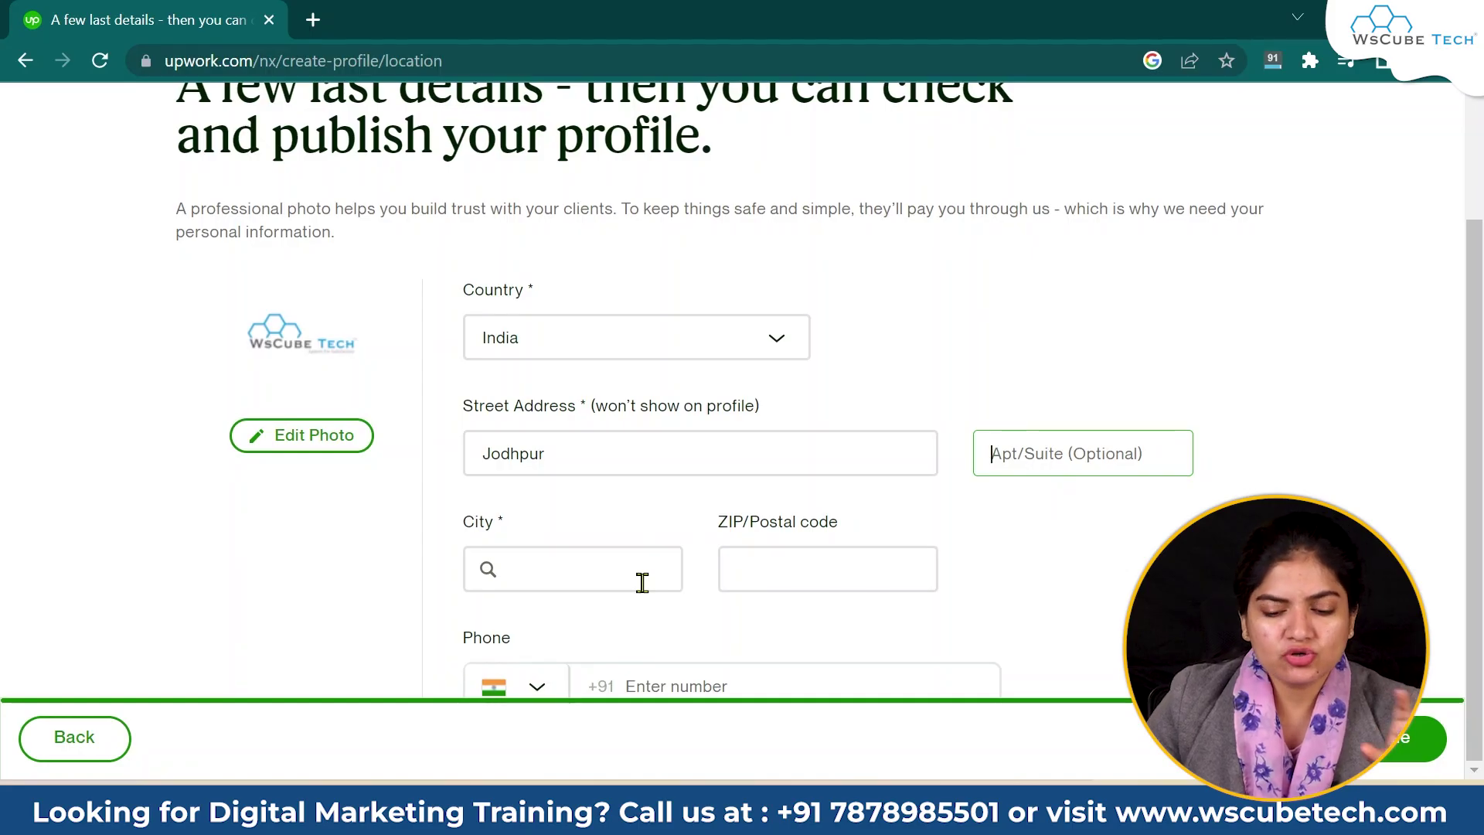
drag(560, 458, 232, 446)
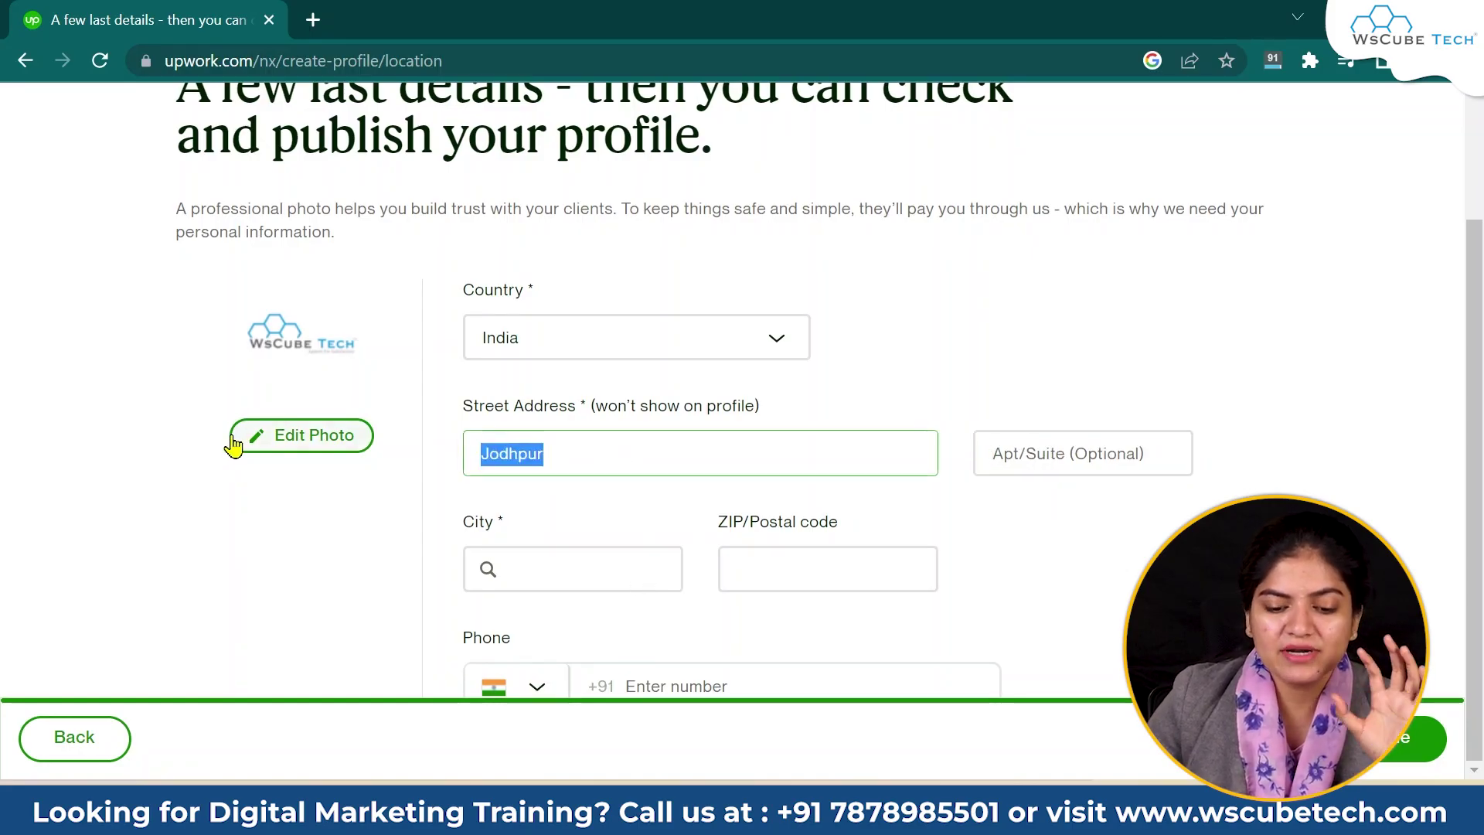
key(Down)
key(Return)
Enter the phone number and continue to the profile preview.
click(740, 690)
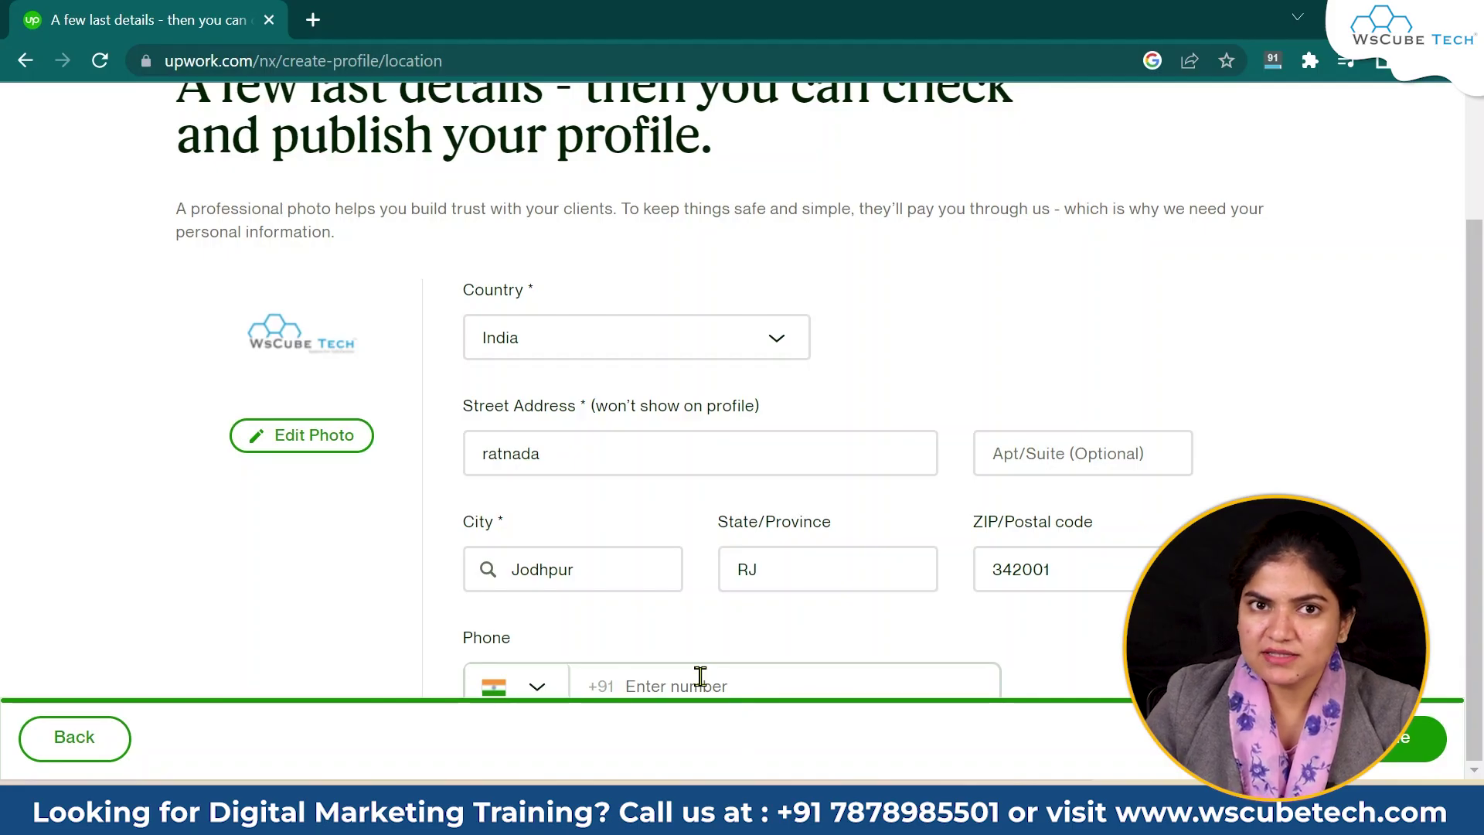
text(9876)
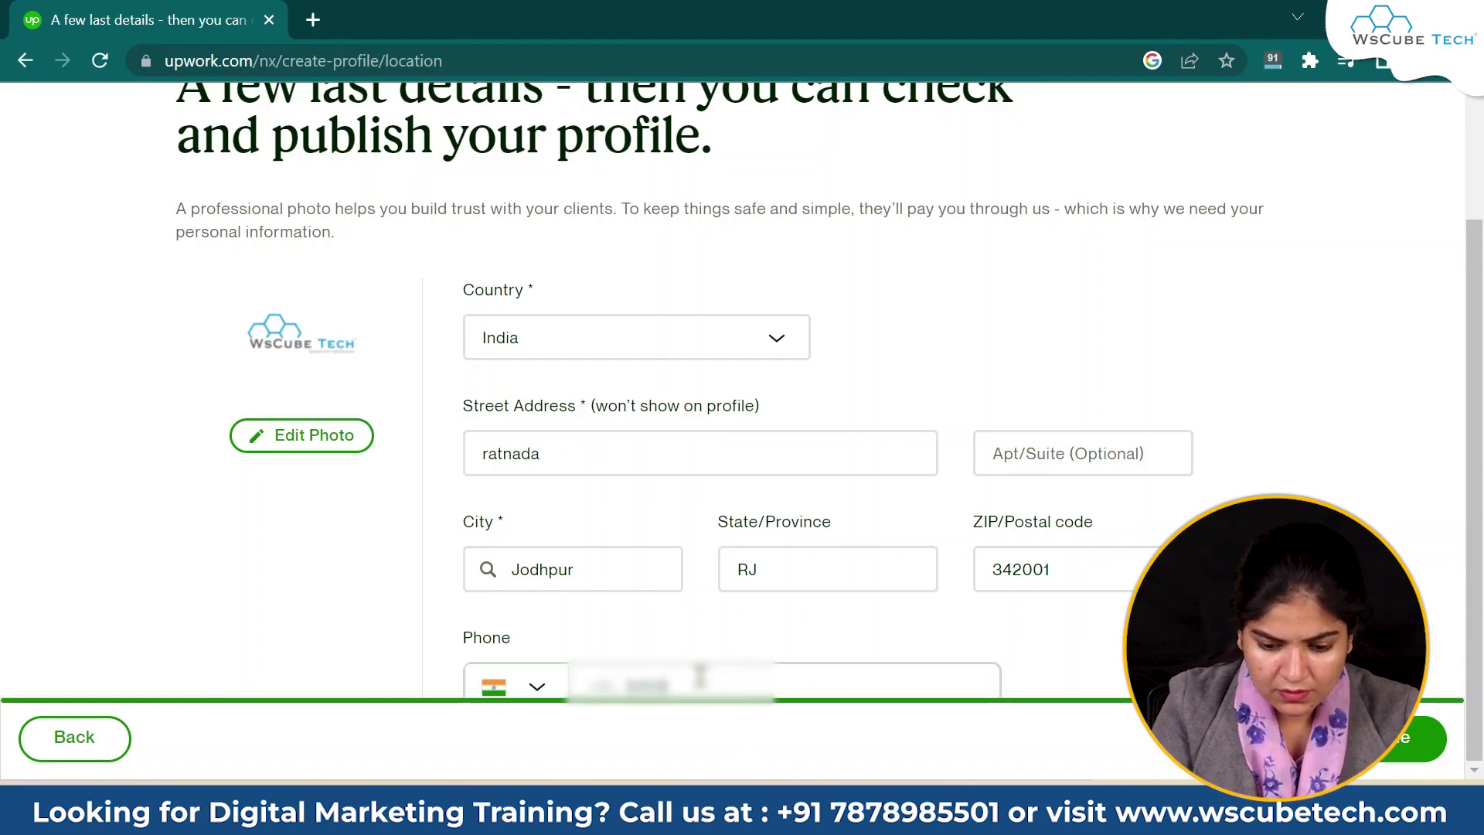
text(5432)
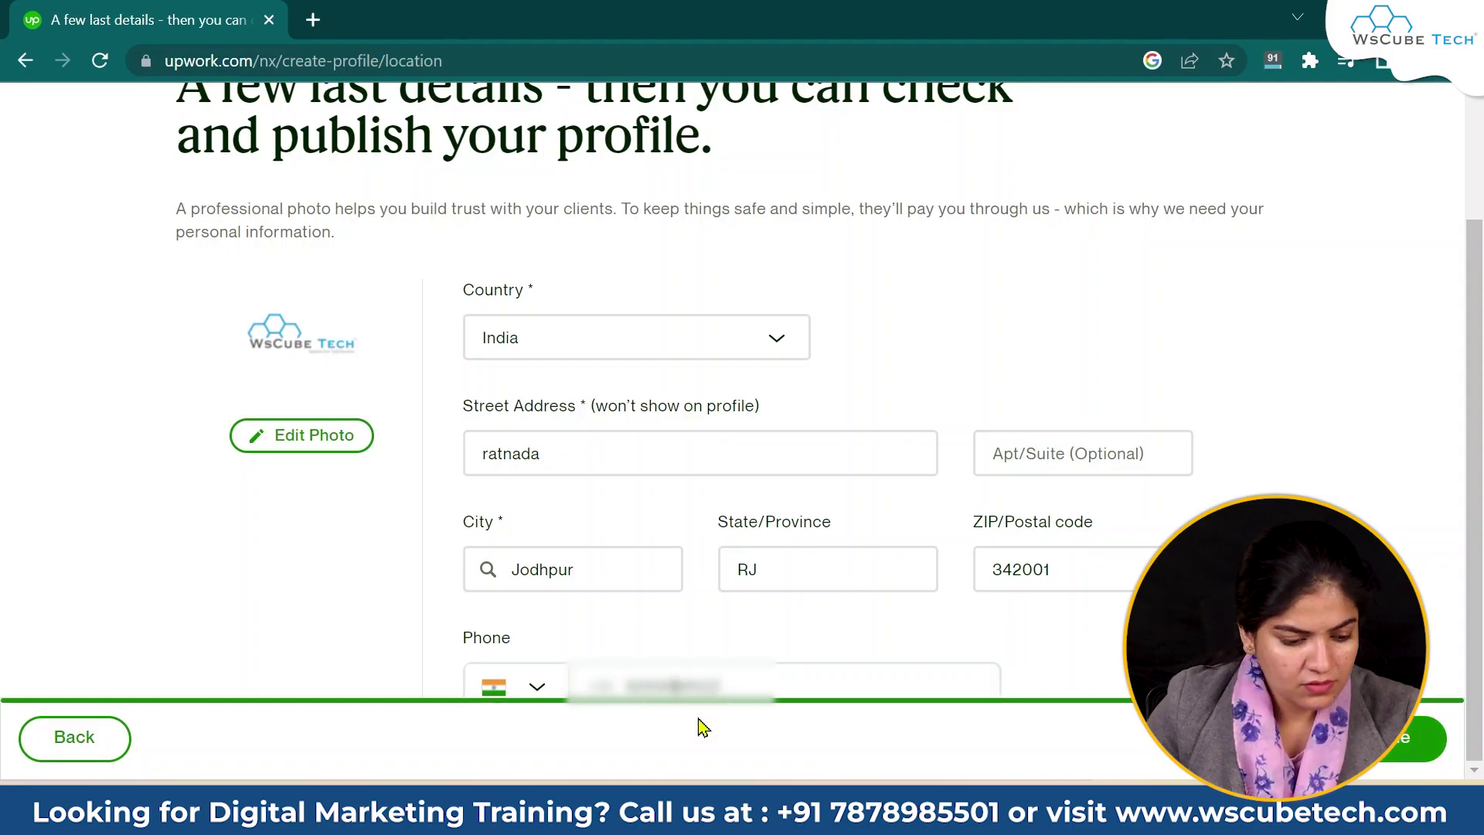
click(1414, 738)
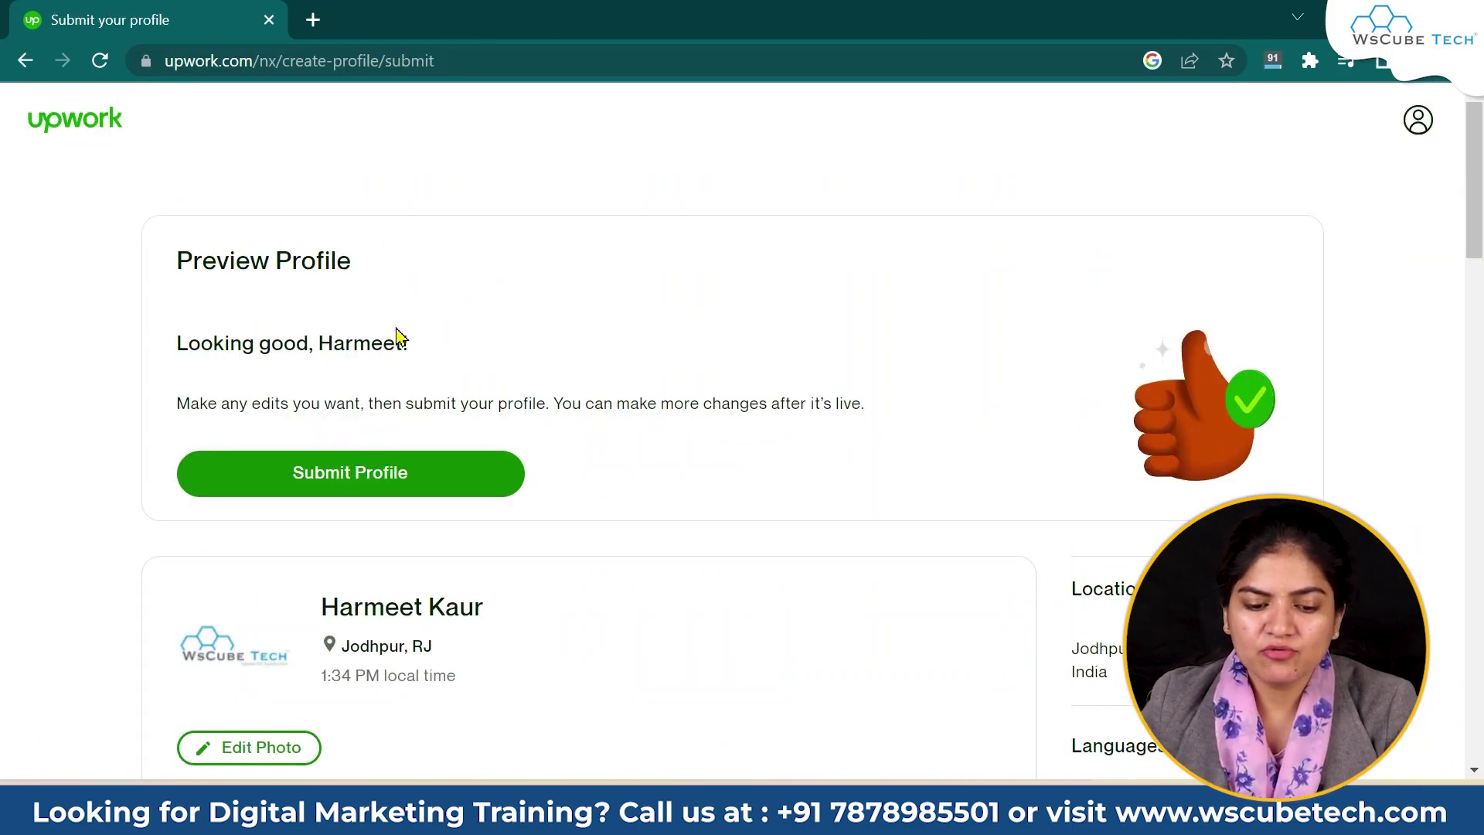
Review the profile preview, checking the headline, bio, hourly rate, languages, skills, work experience and education history.
drag(410, 341, 44, 345)
click(662, 370)
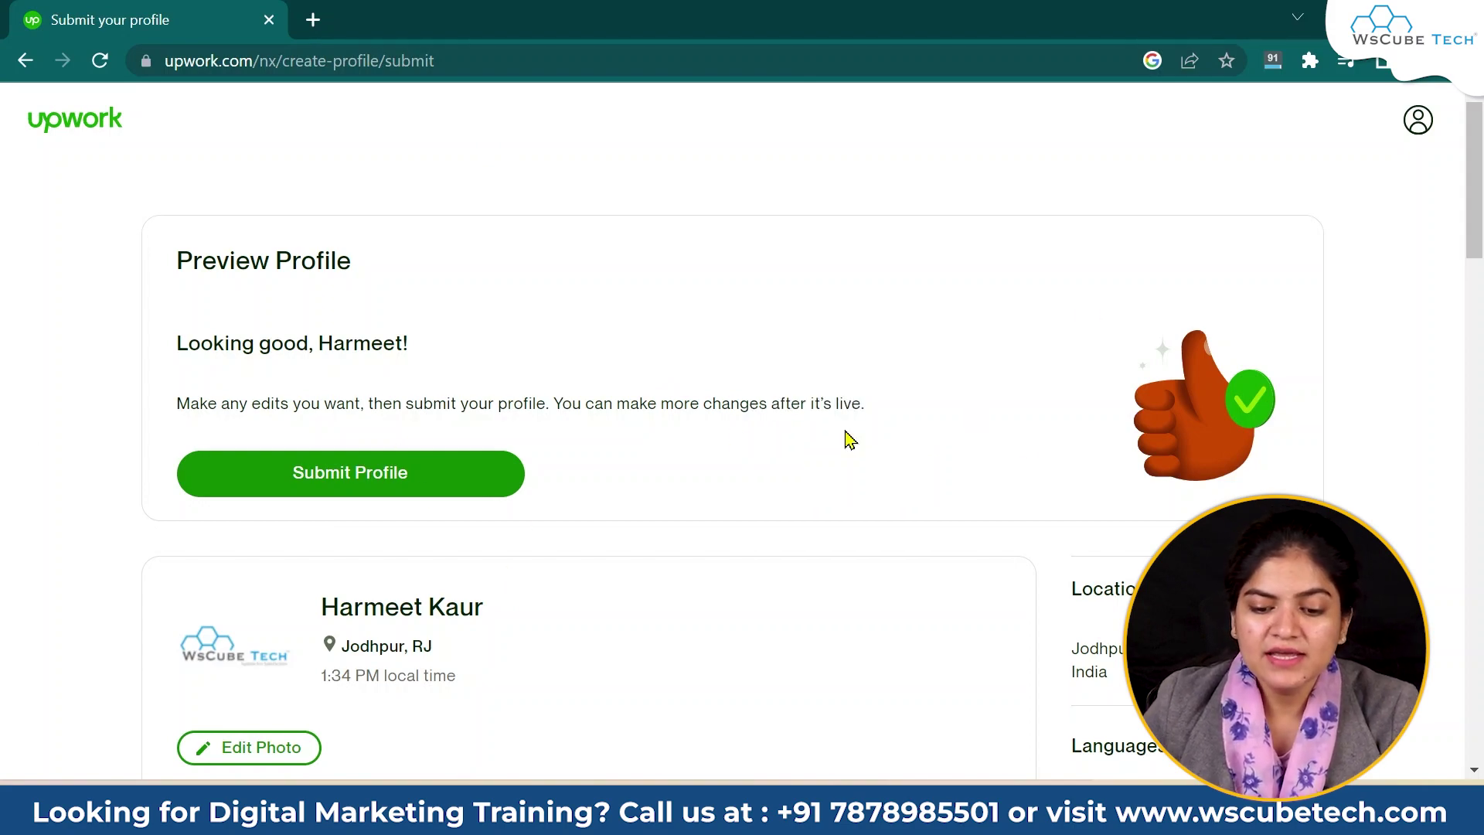
scroll(850, 439, down, 15)
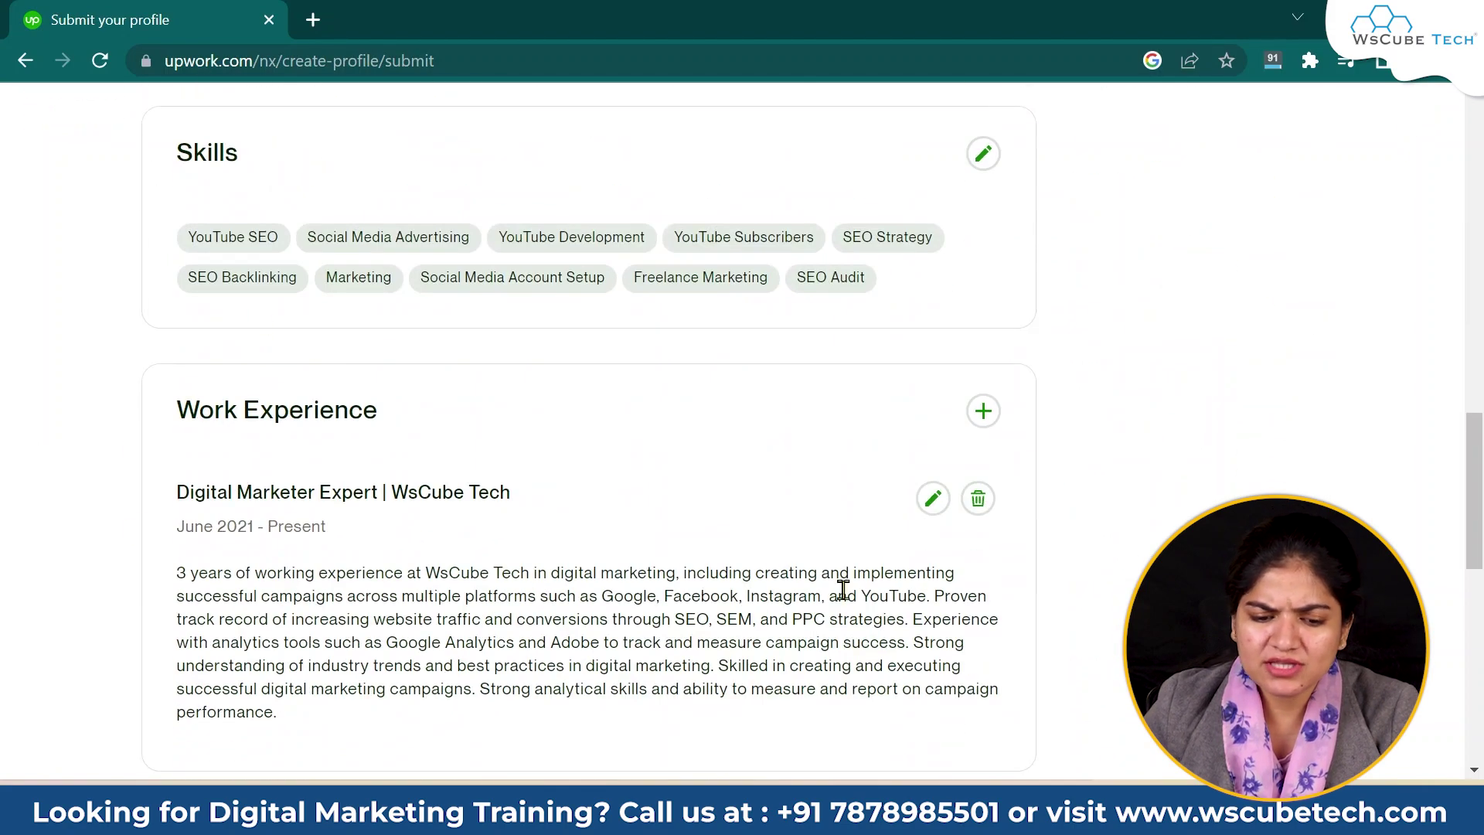
scroll(348, 358, down, 5)
scroll(629, 524, up, 15)
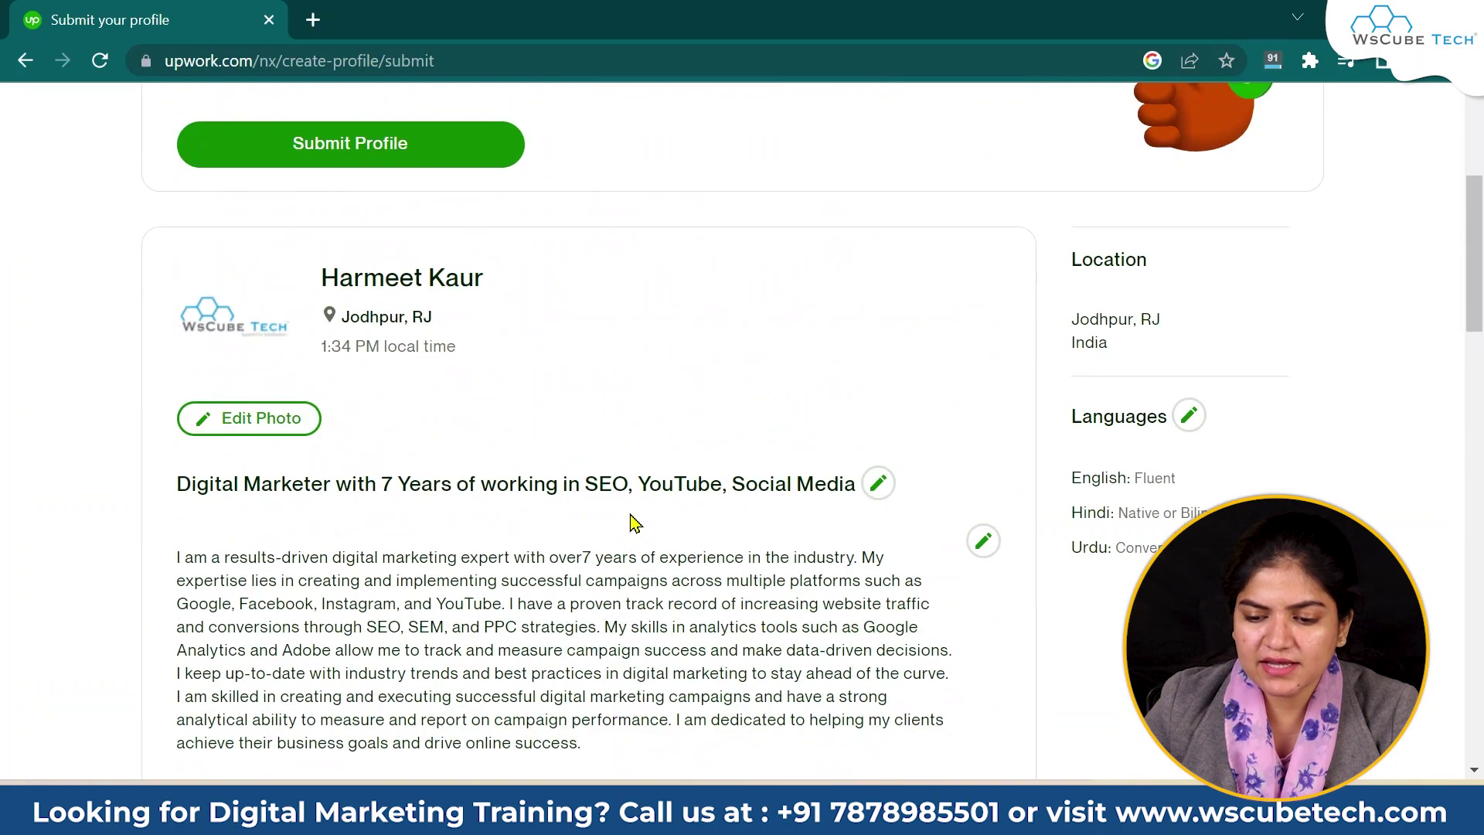
scroll(630, 524, up, 4)
scroll(931, 358, down, 9)
scroll(1252, 258, up, 3)
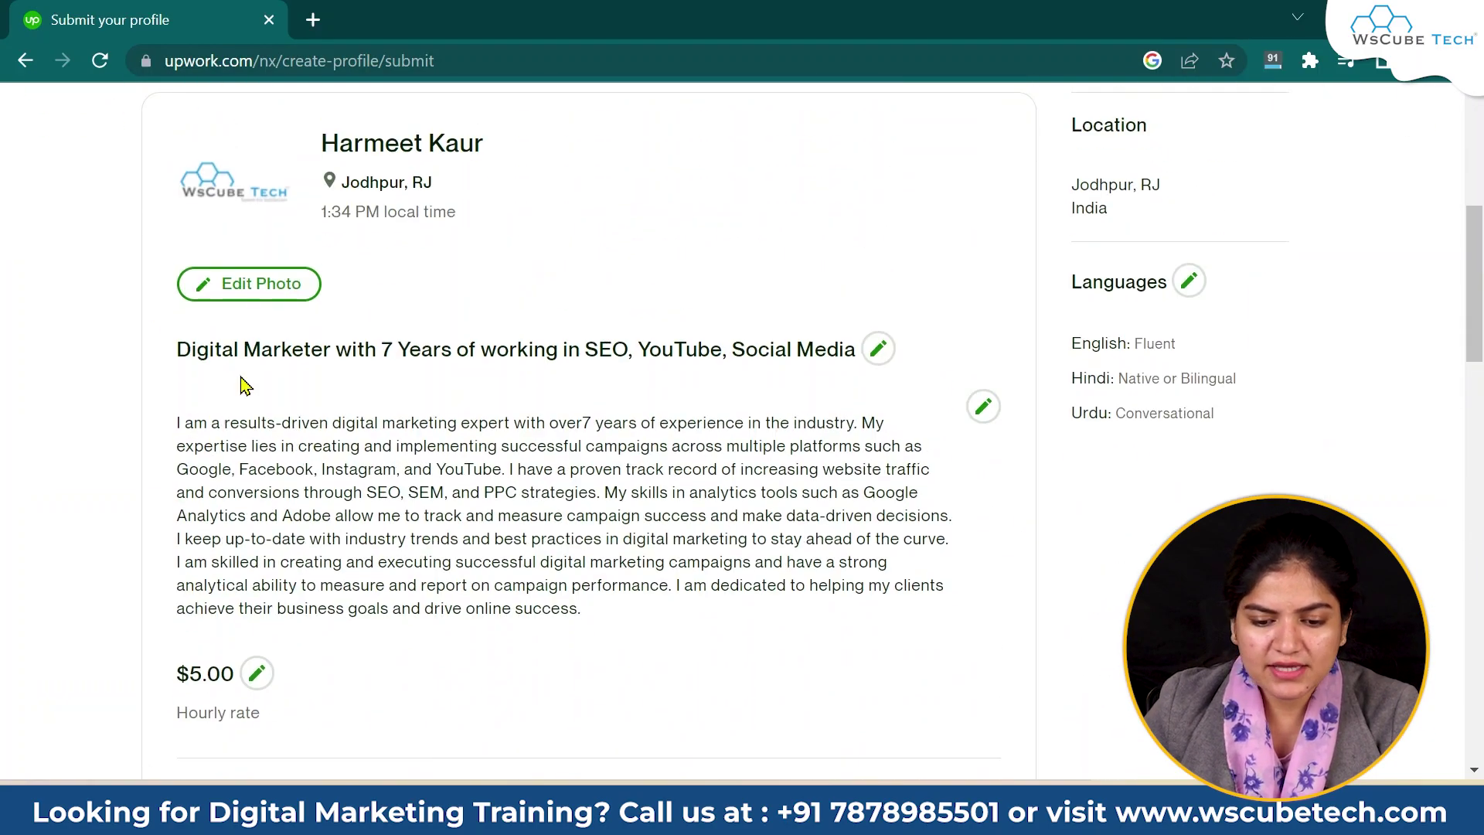
scroll(246, 387, up, 3)
scroll(888, 517, down, 12)
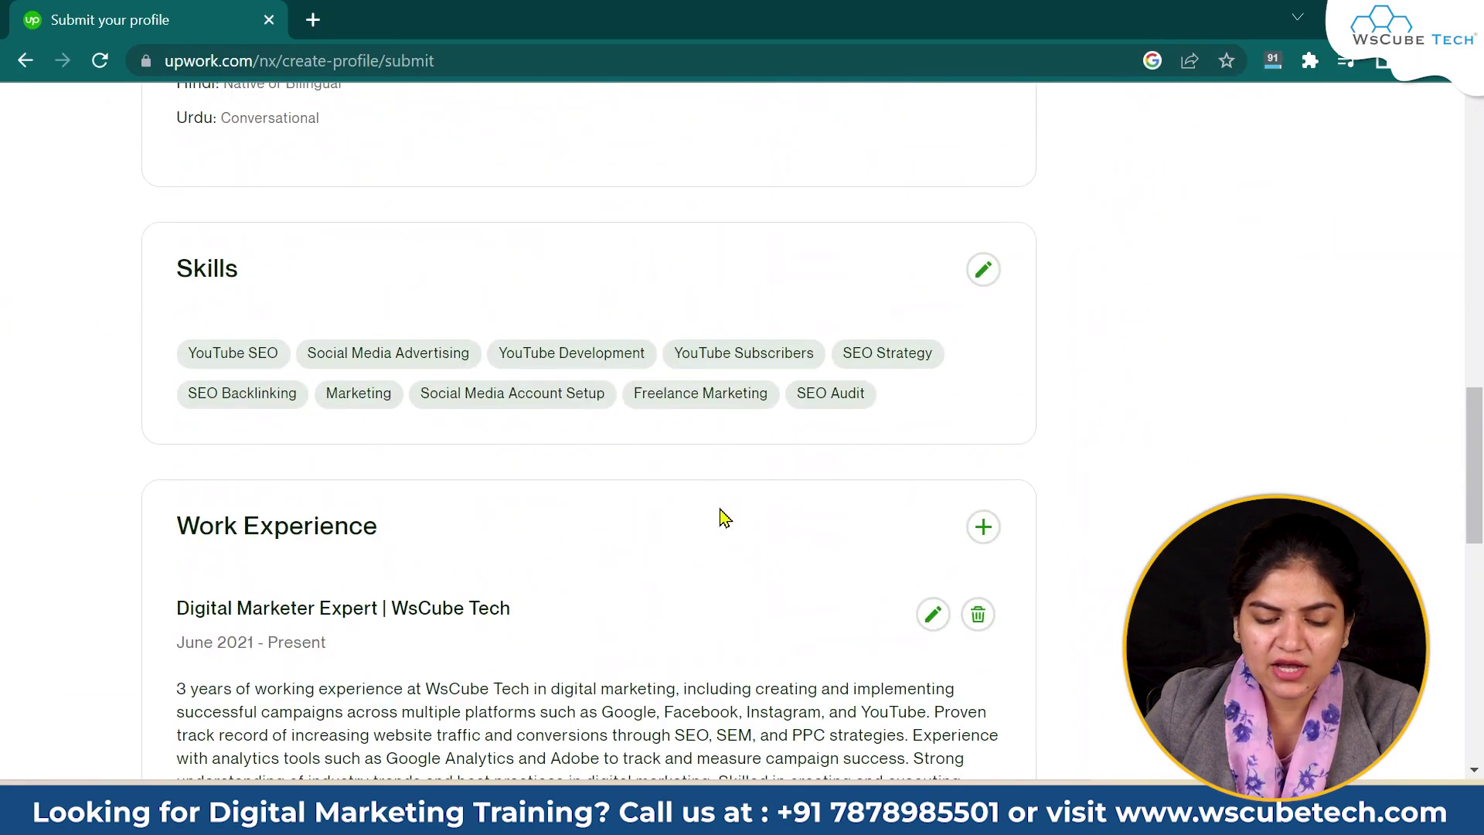
scroll(776, 404, down, 10)
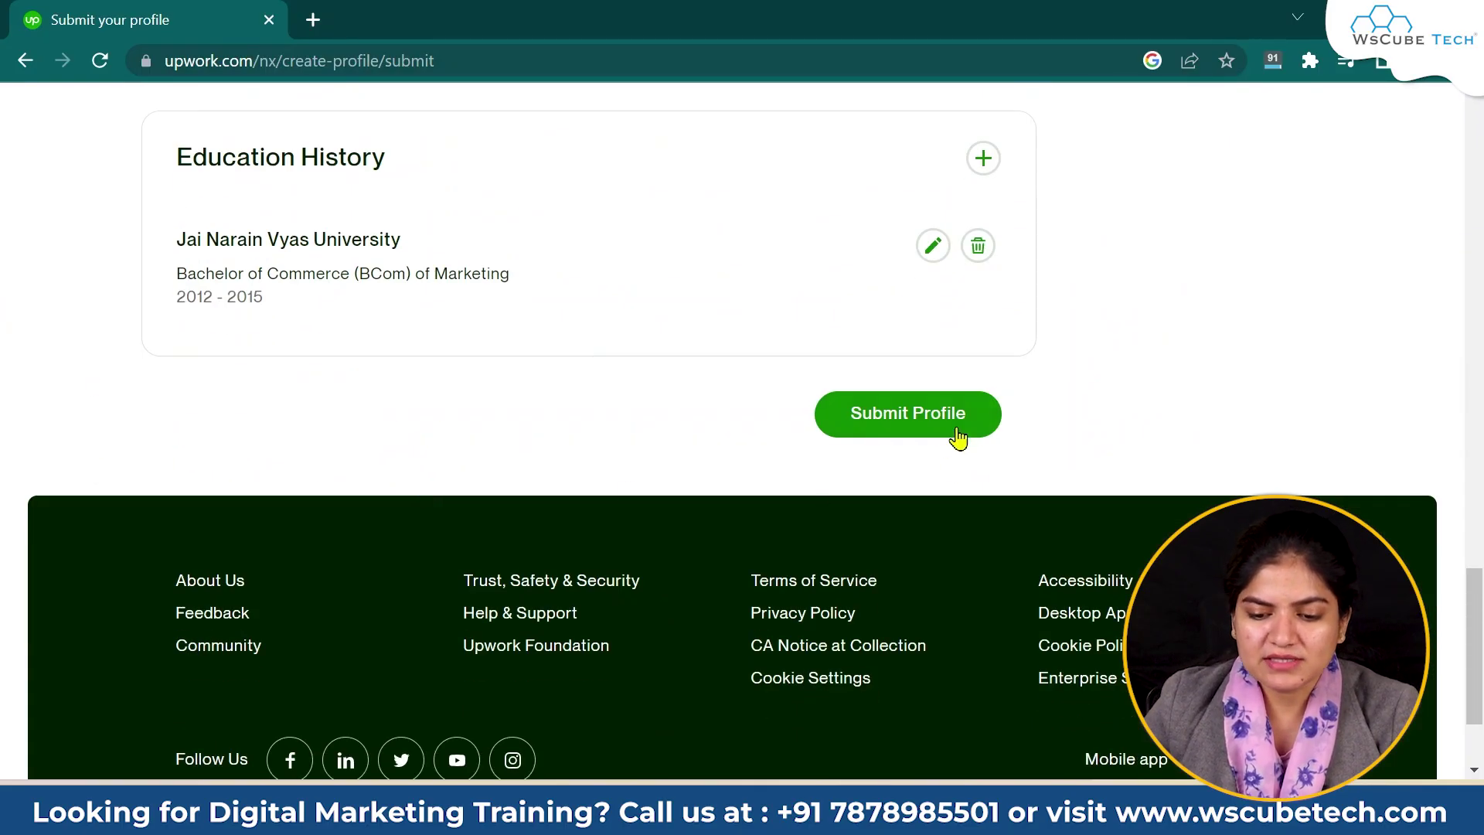
Submit the completed profile and open the resulting freelancer profile page.
click(934, 422)
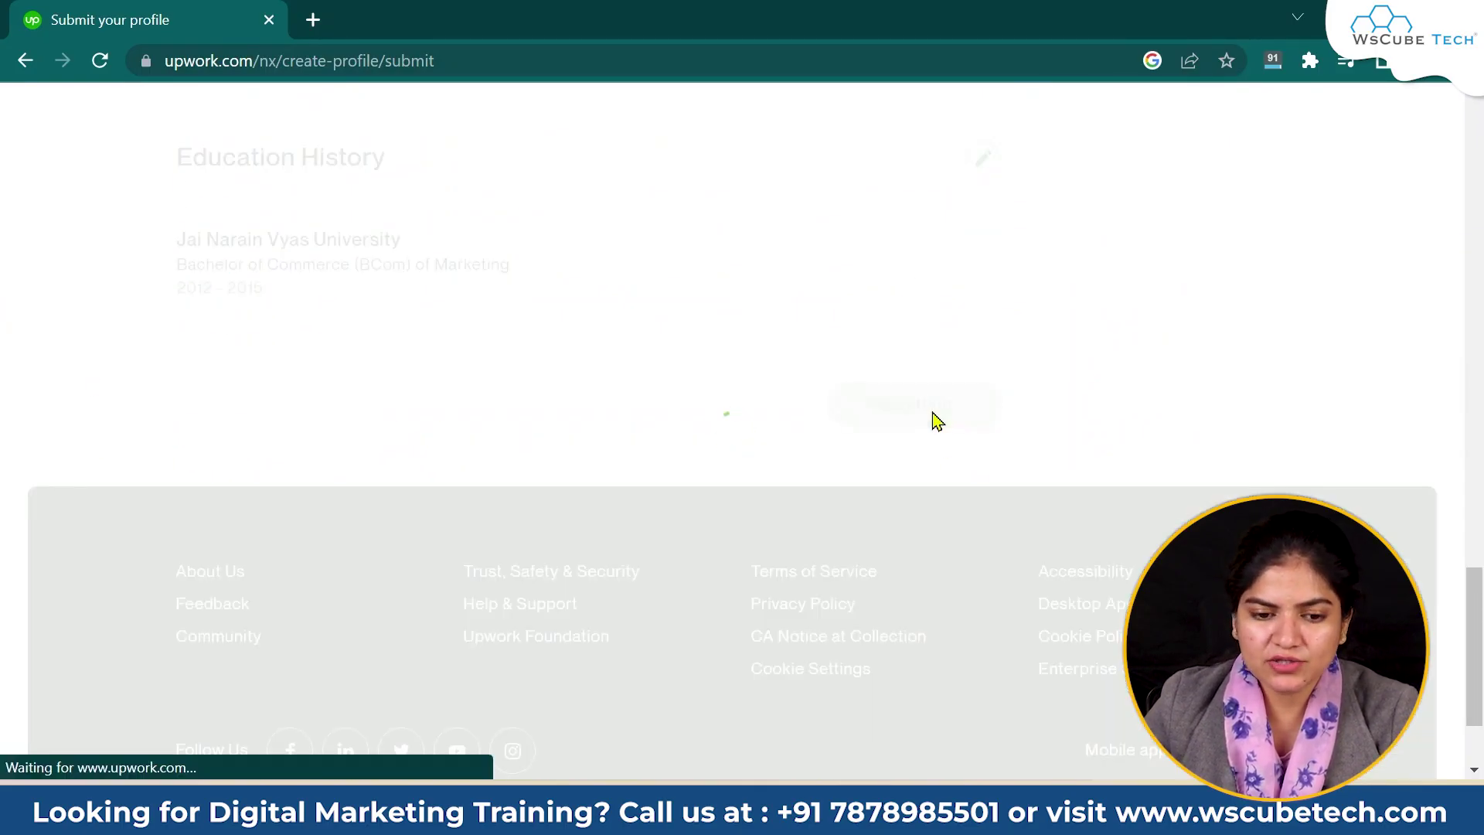
drag(904, 632, 486, 600)
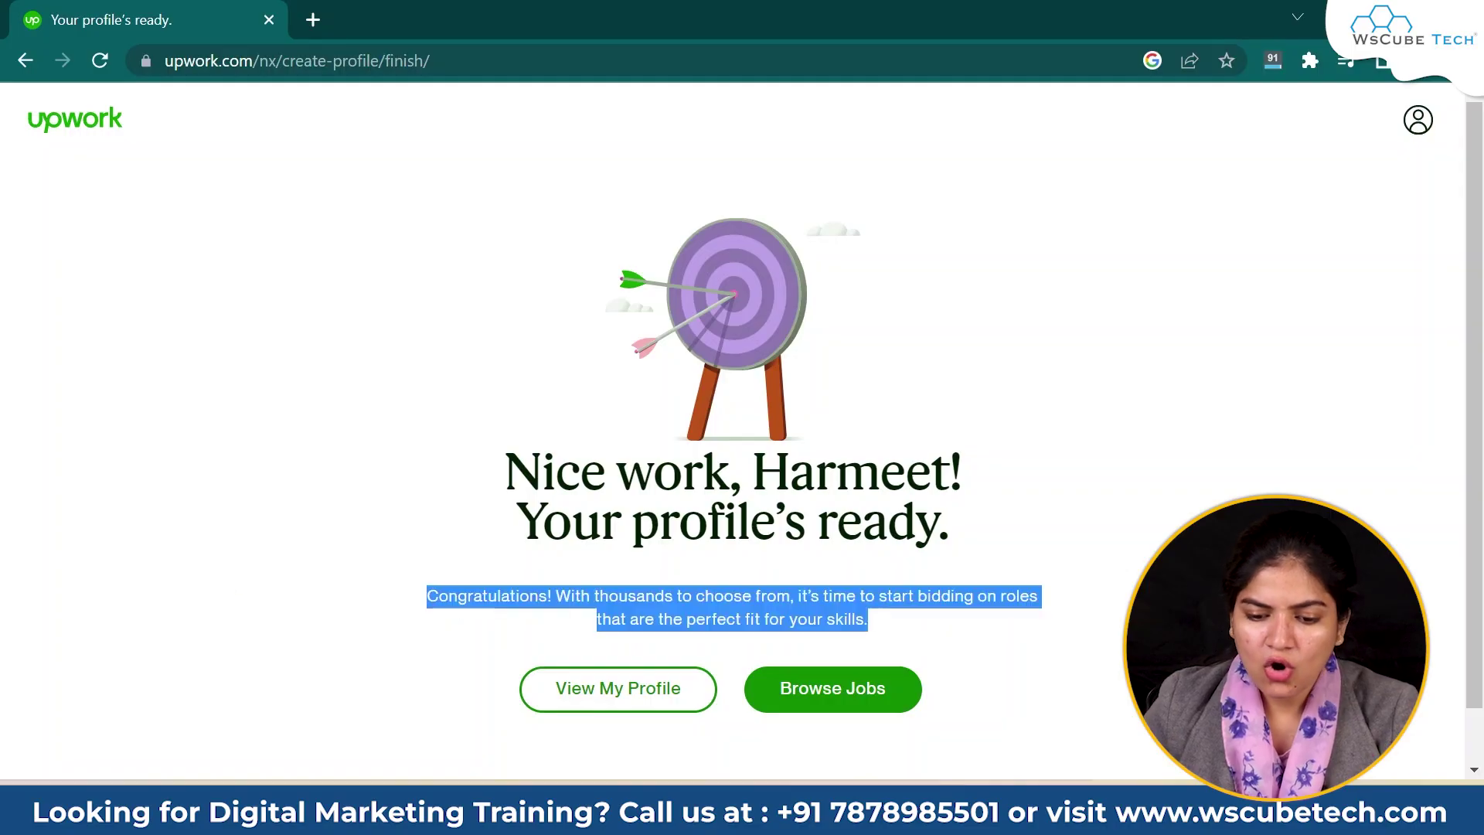
click(469, 374)
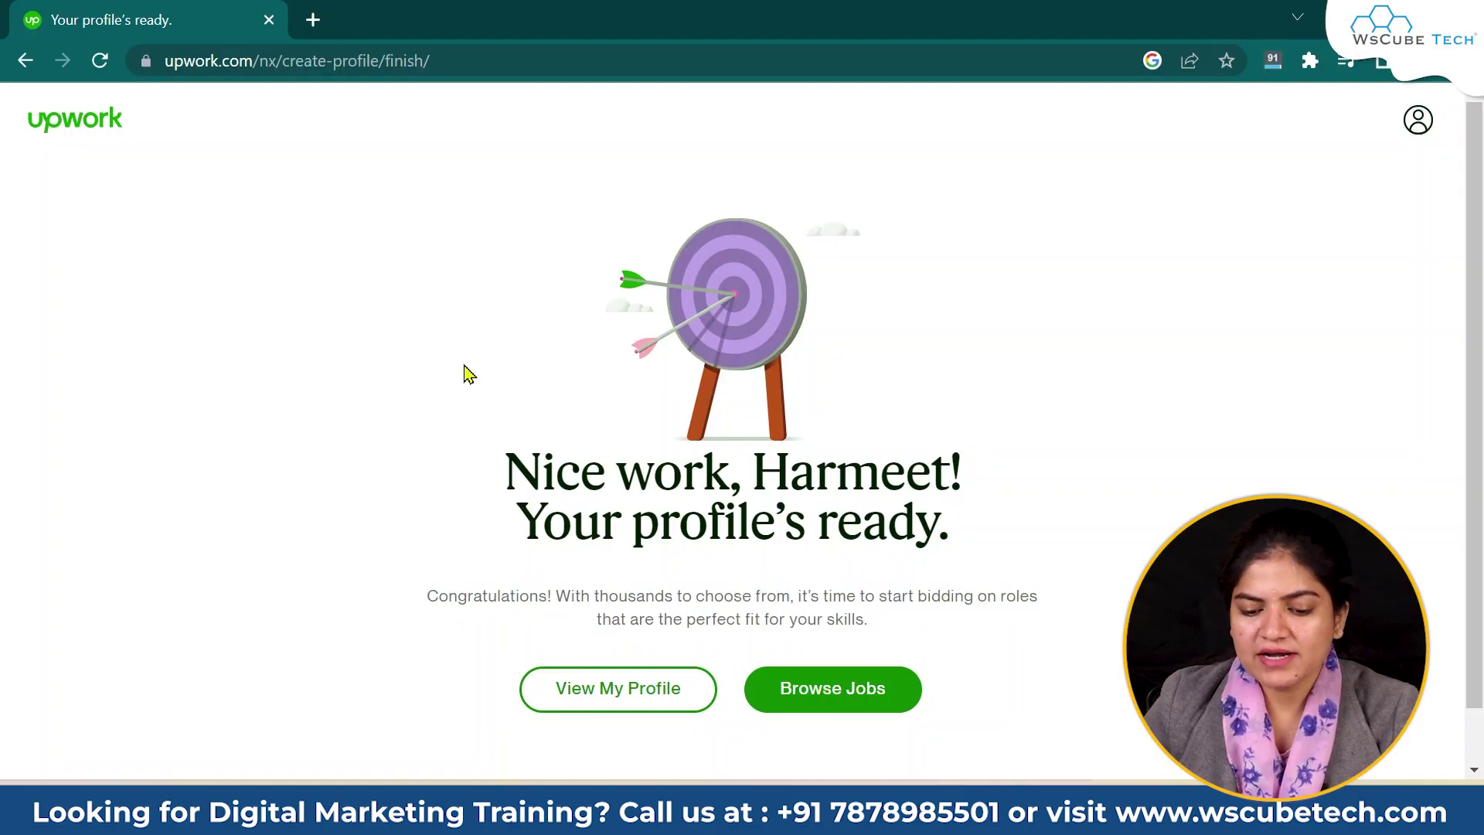
click(664, 692)
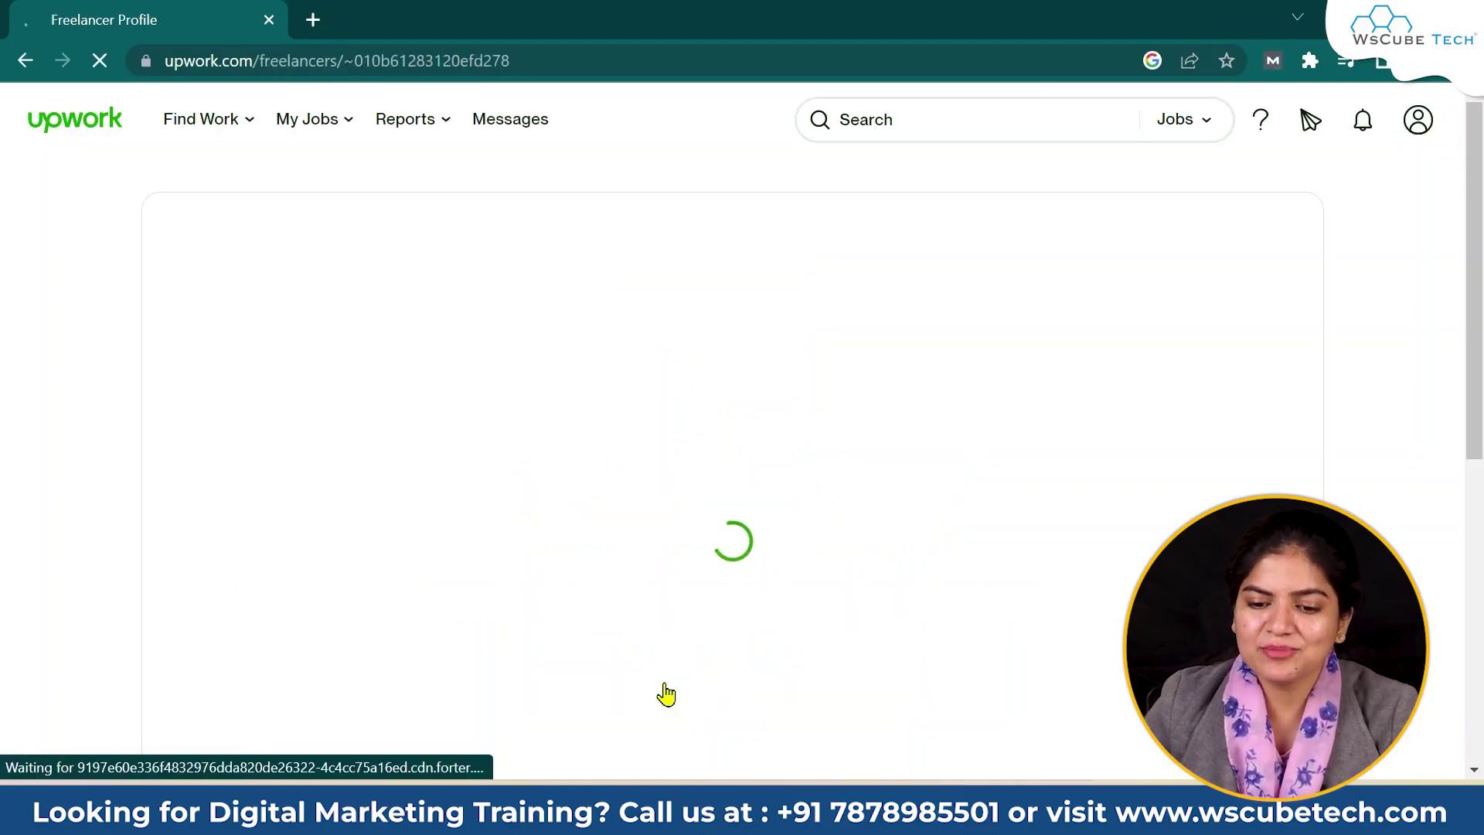
Look over the beginning of the freelancer profile, try opening Profile Settings and return to the profile page.
scroll(696, 618, down, 4)
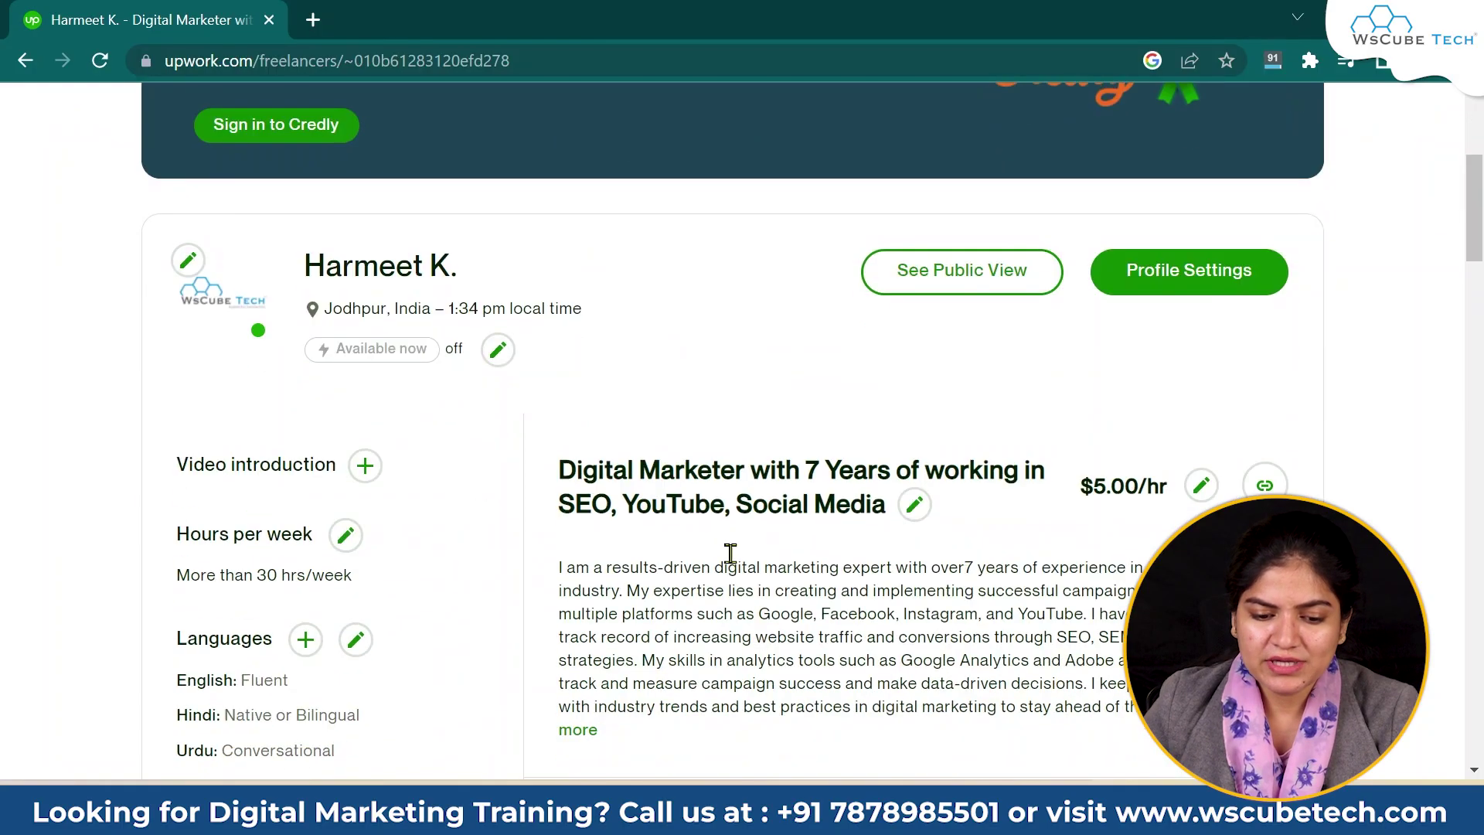
scroll(611, 309, down, 4)
scroll(494, 406, up, 5)
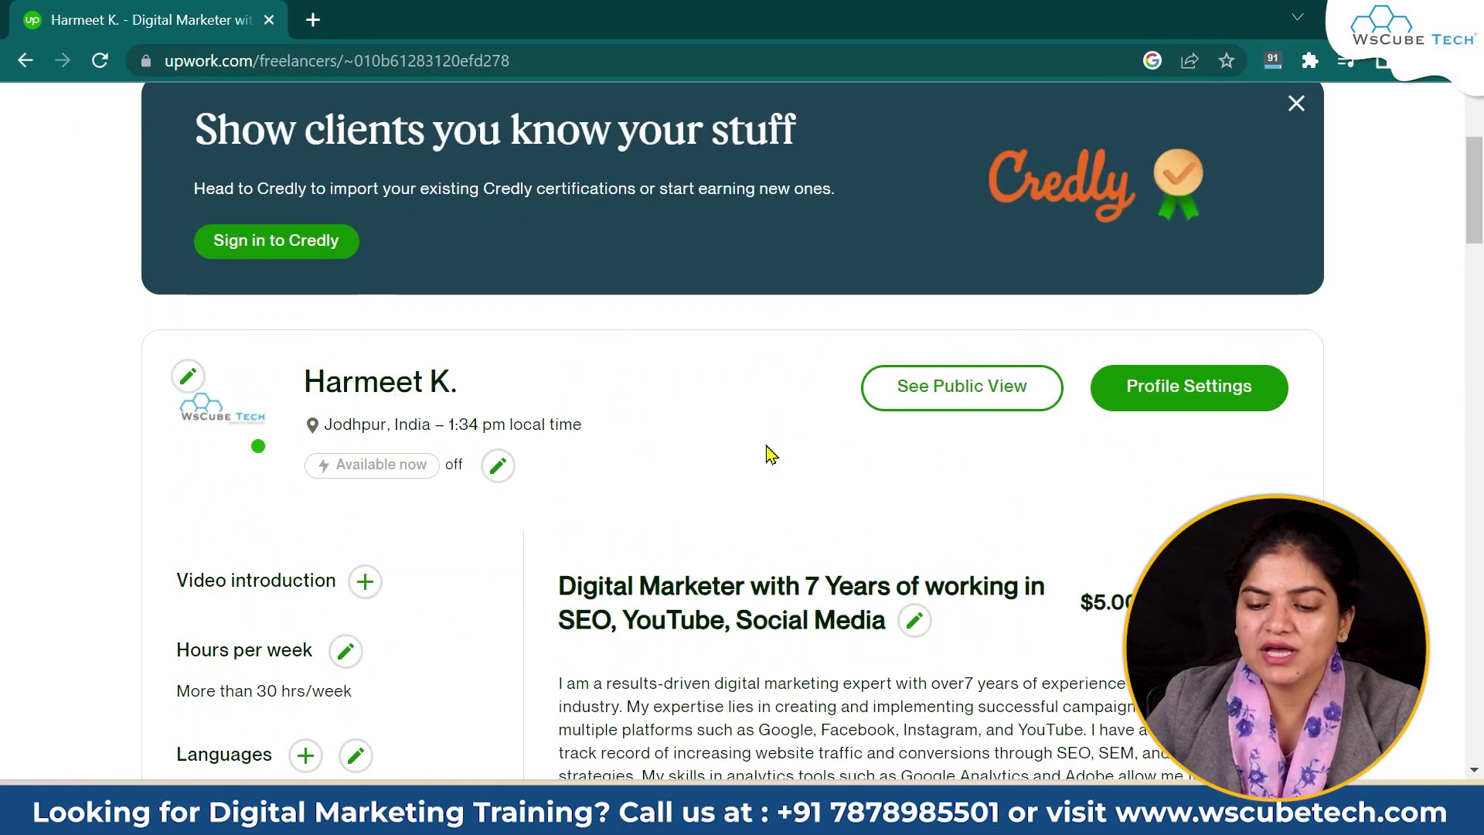
click(1170, 398)
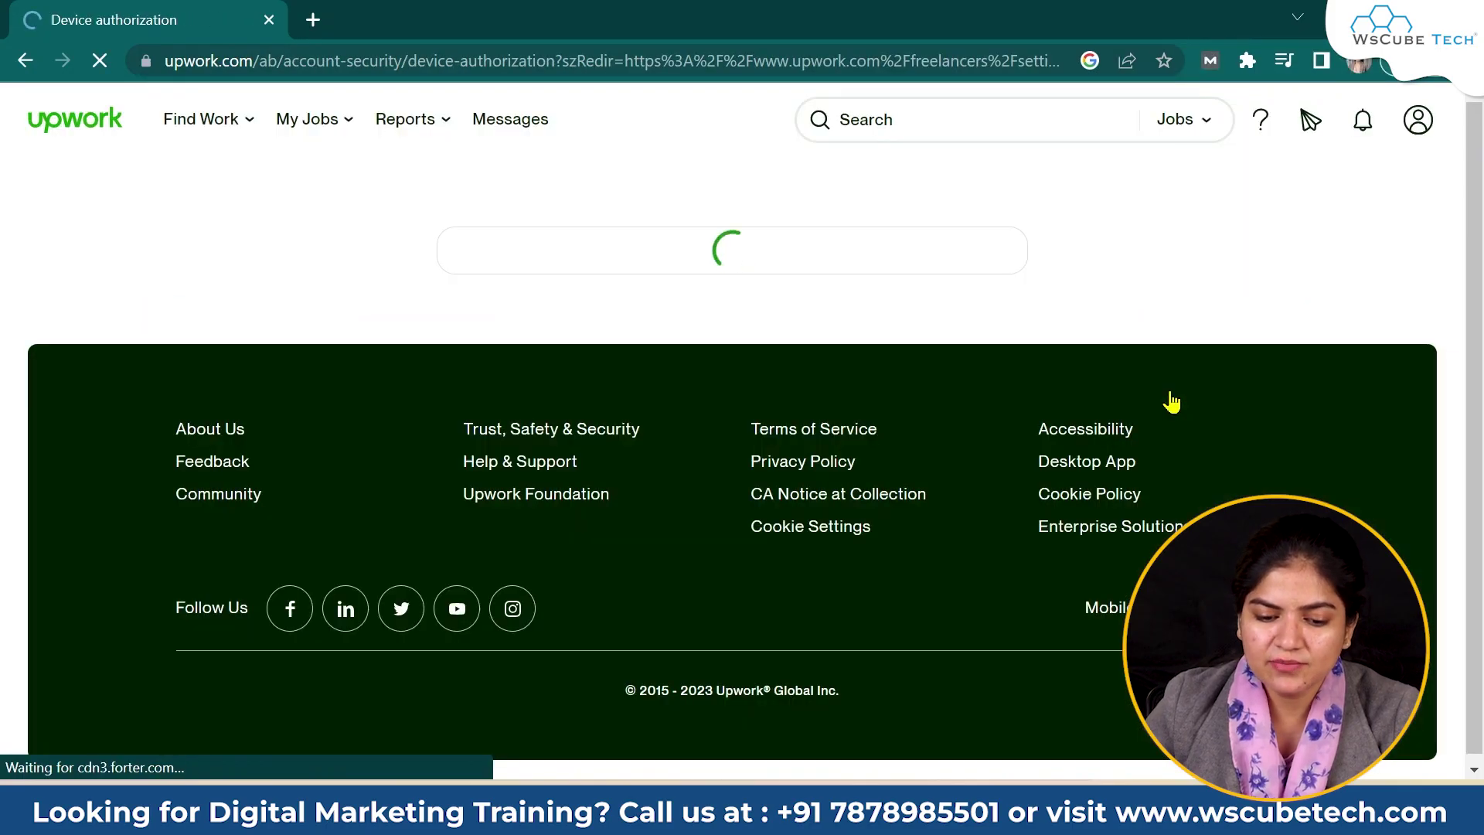
key(alt+Left)
Examine the profile's headline, overview, work history and skills sections.
scroll(479, 363, down, 3)
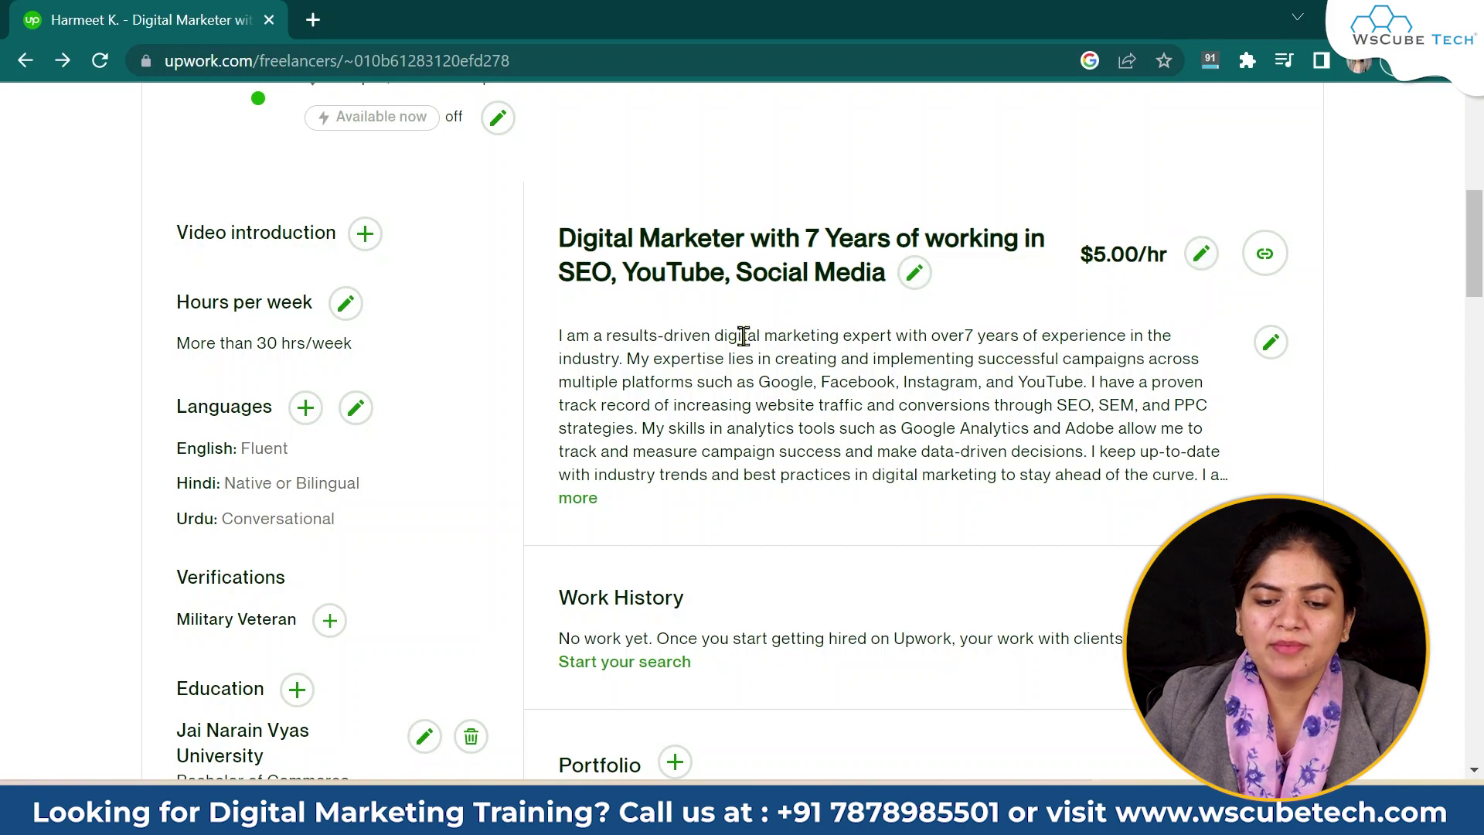
scroll(814, 398, down, 4)
scroll(726, 395, up, 5)
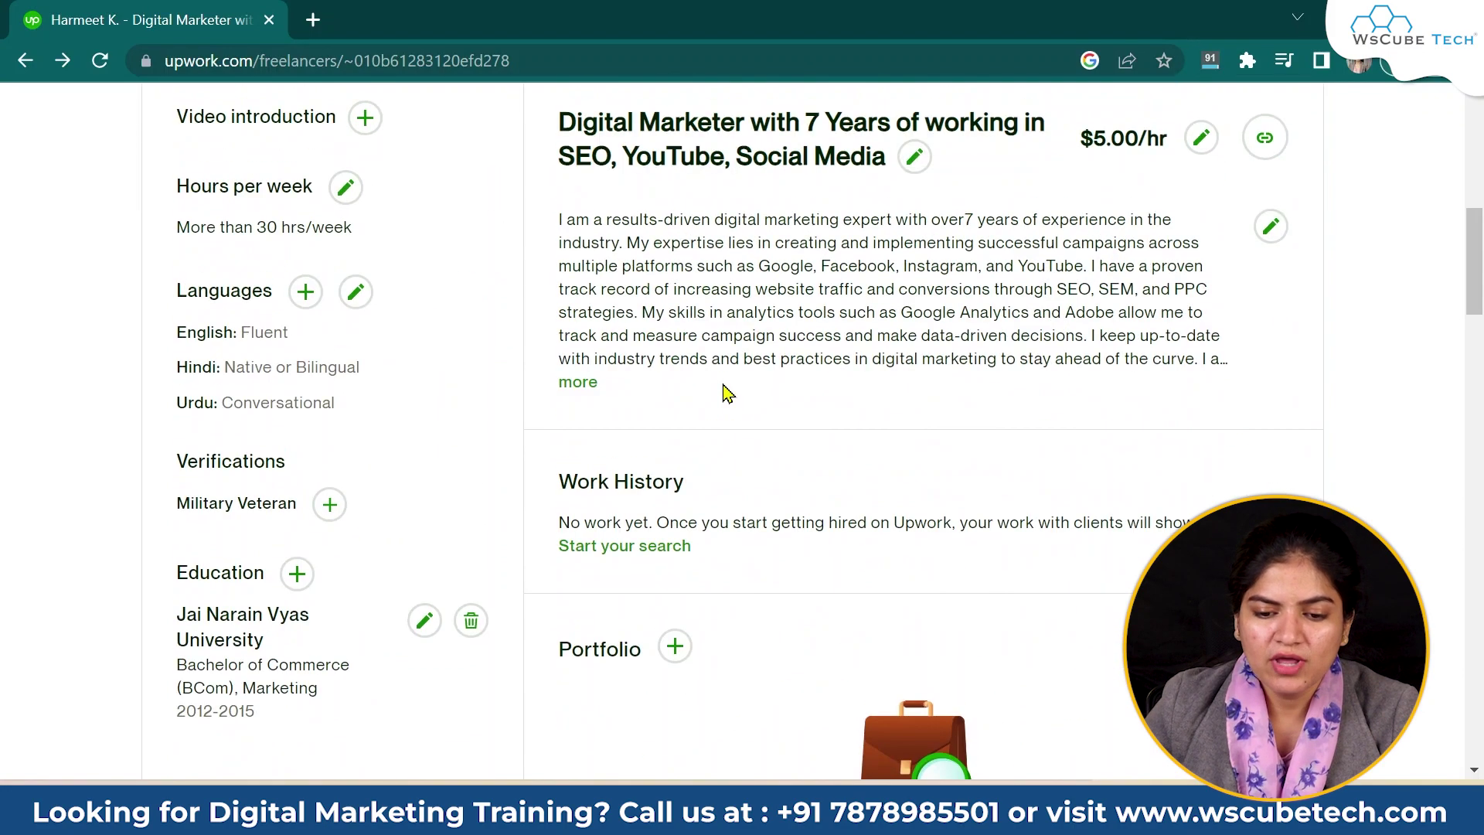
drag(886, 388, 542, 352)
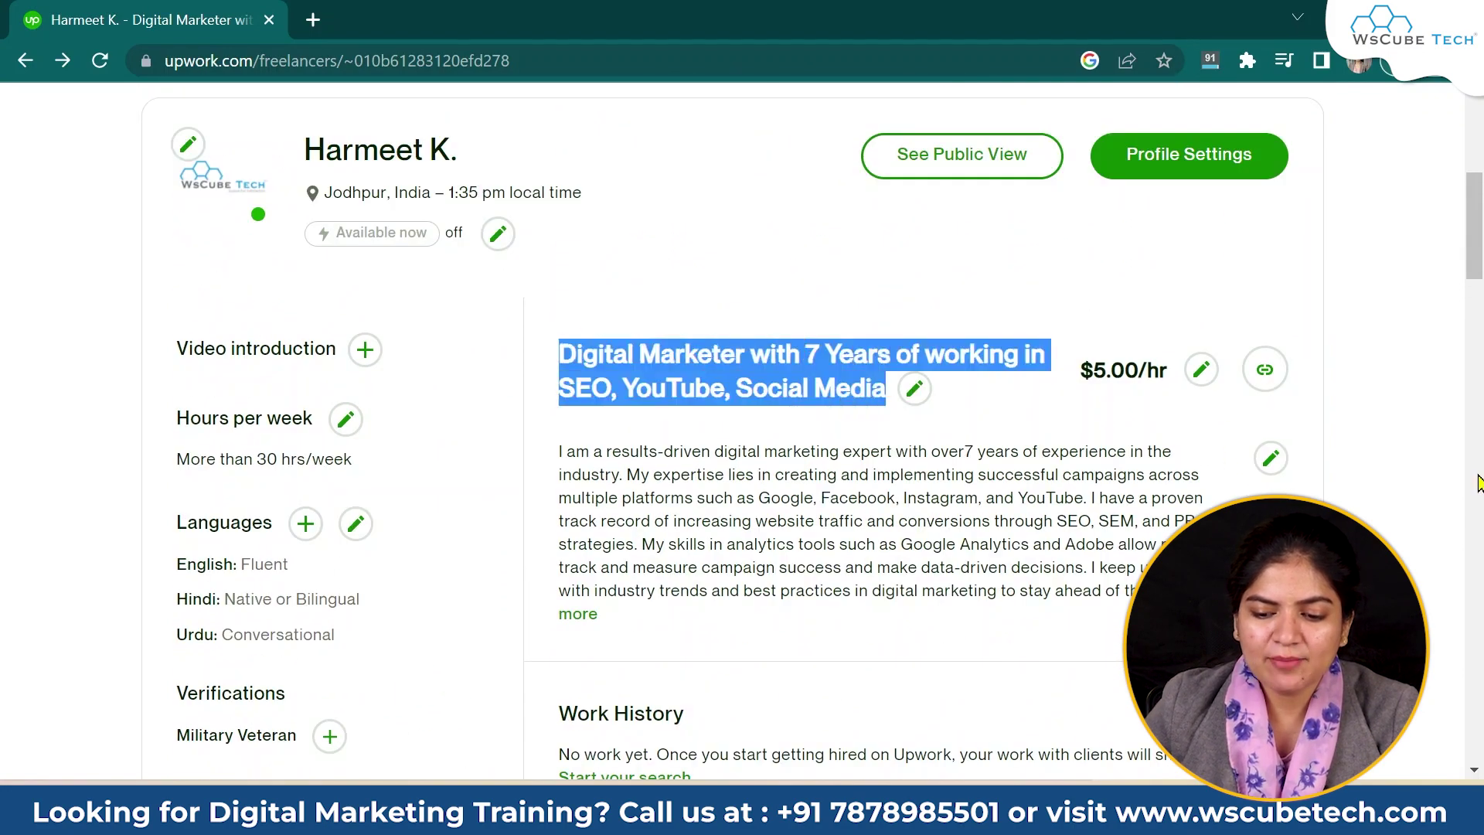
scroll(600, 533, down, 7)
scroll(666, 400, up, 4)
scroll(1026, 512, down, 6)
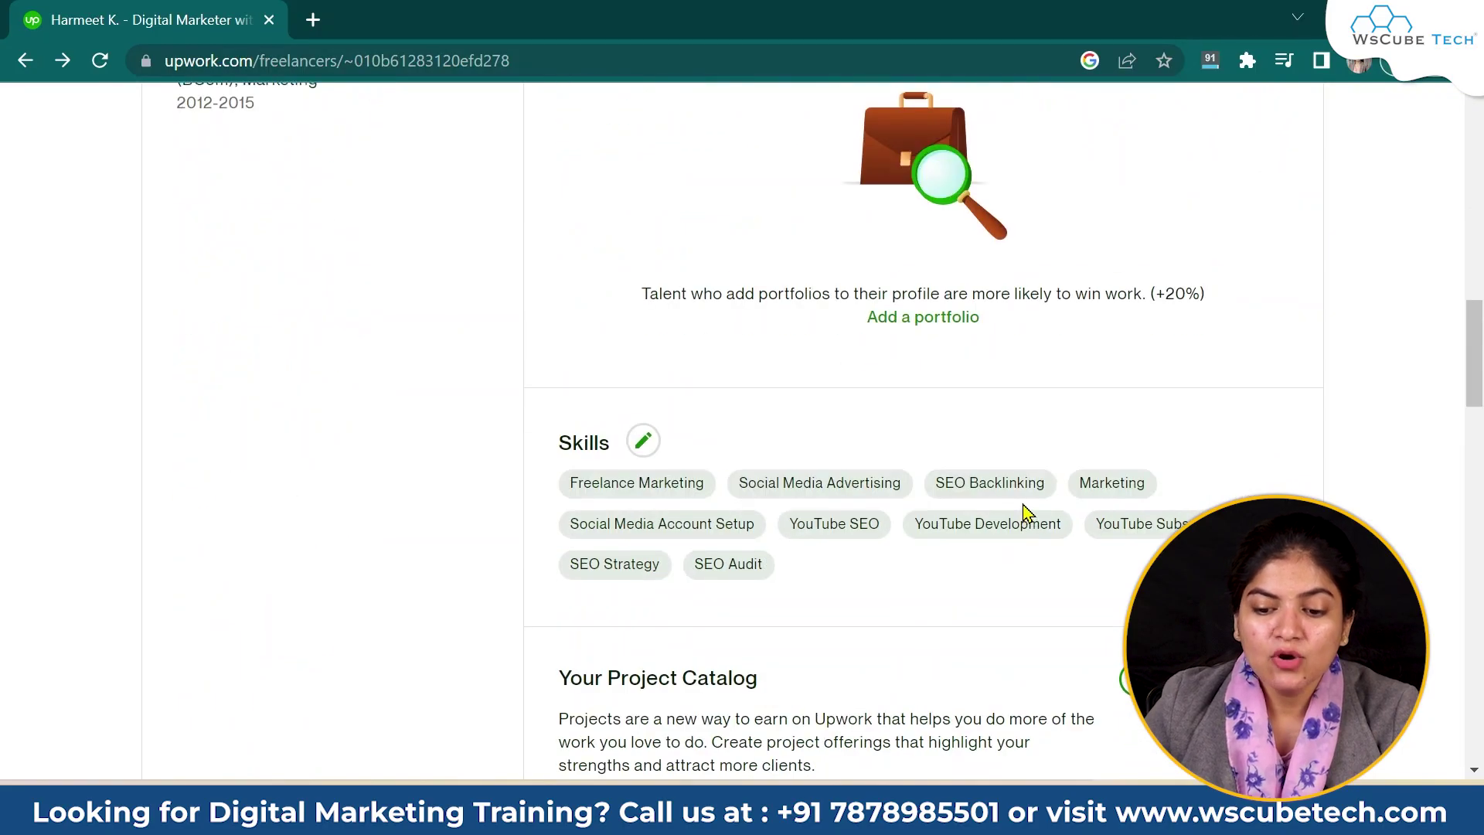
Examine the portfolio, project catalog, testimonials, certifications, employment history and other experiences sections of the profile.
scroll(1027, 512, up, 4)
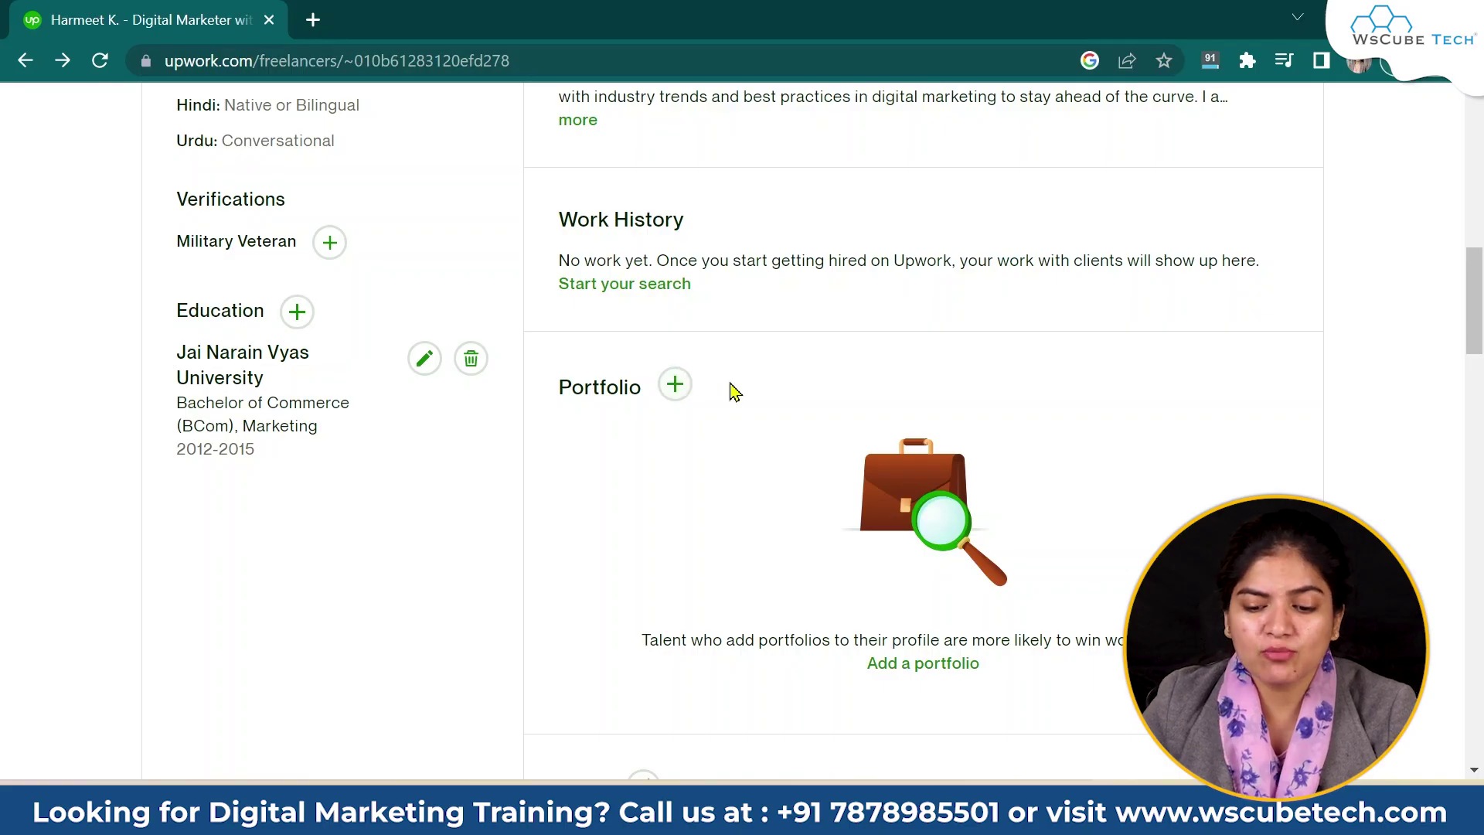
scroll(729, 391, down, 12)
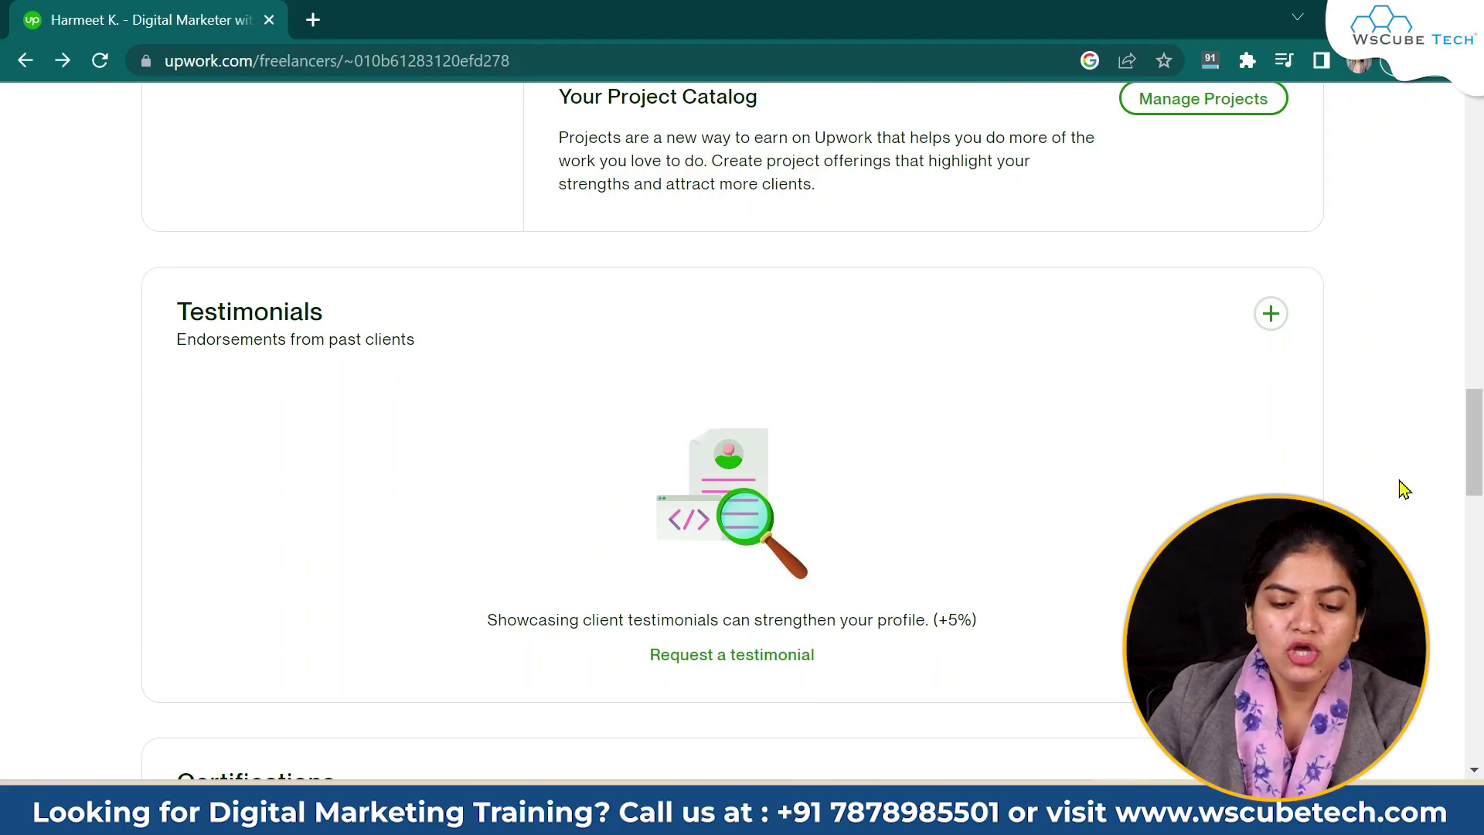
scroll(949, 585, down, 15)
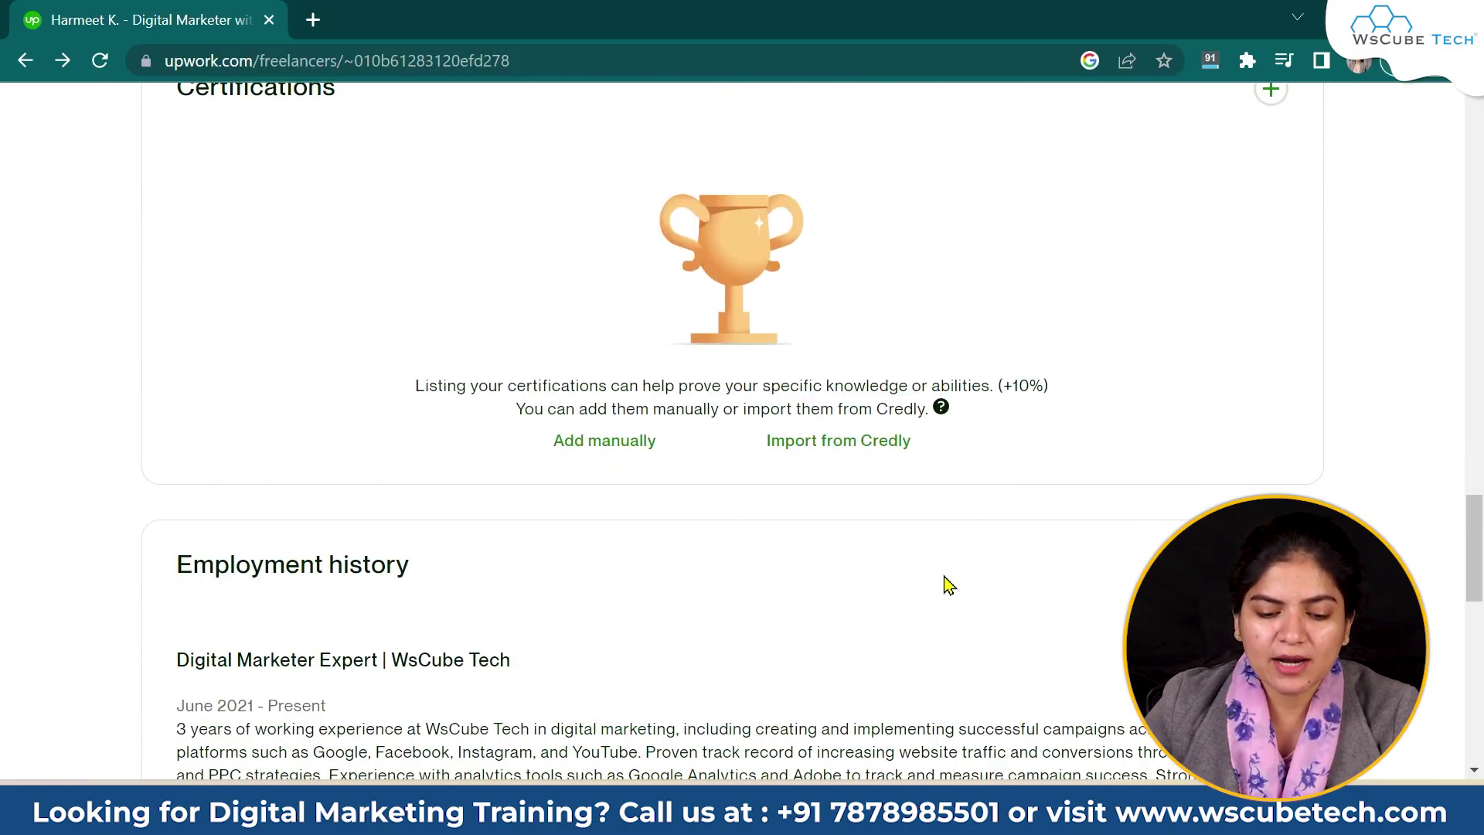
scroll(684, 330, up, 5)
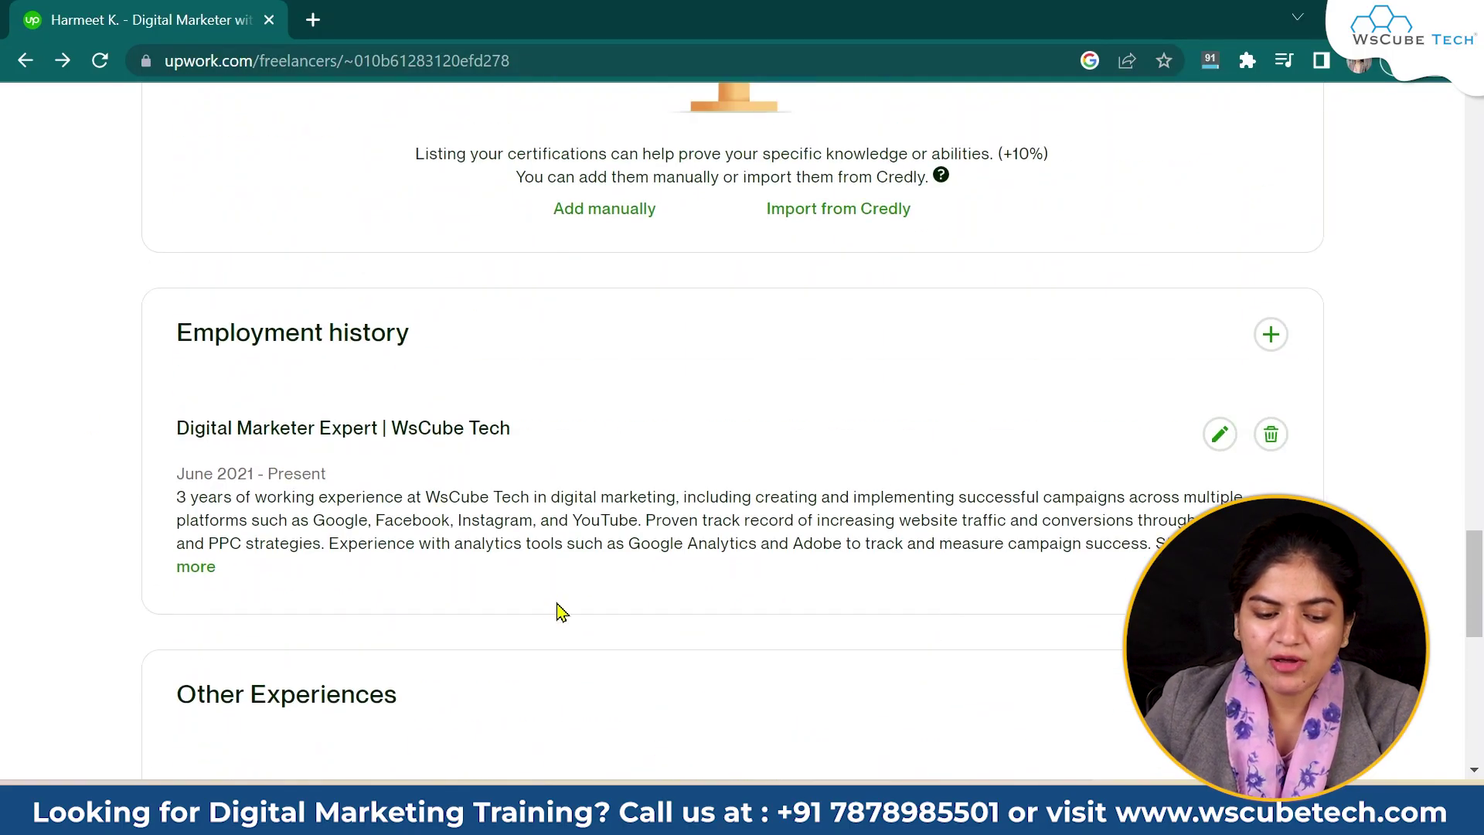
scroll(562, 612, down, 9)
scroll(133, 283, up, 5)
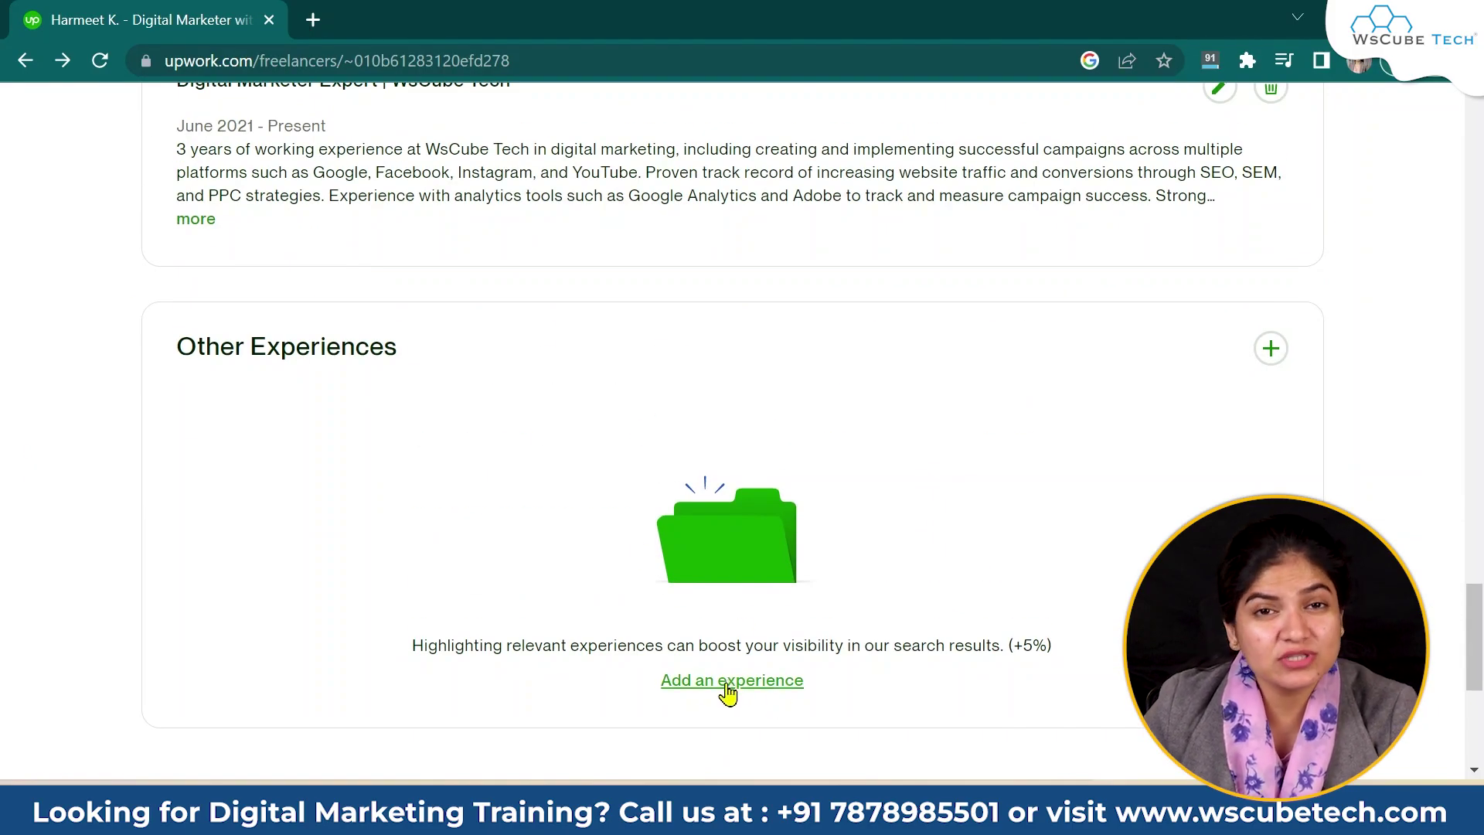
scroll(729, 694, up, 20)
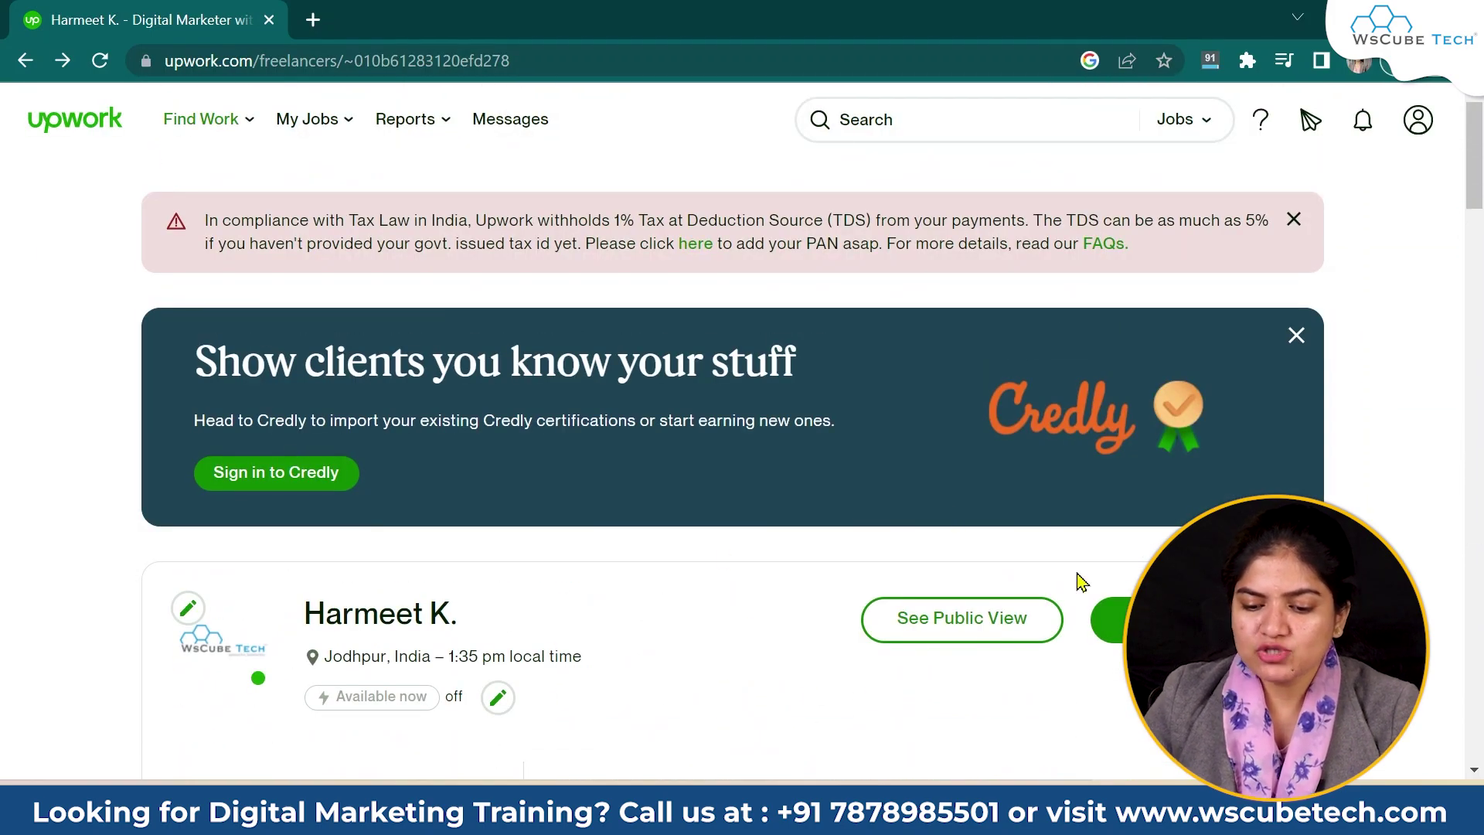
Dismiss the tax notice, request the Profile Settings and close the extra security dialog without setting a password.
click(1292, 222)
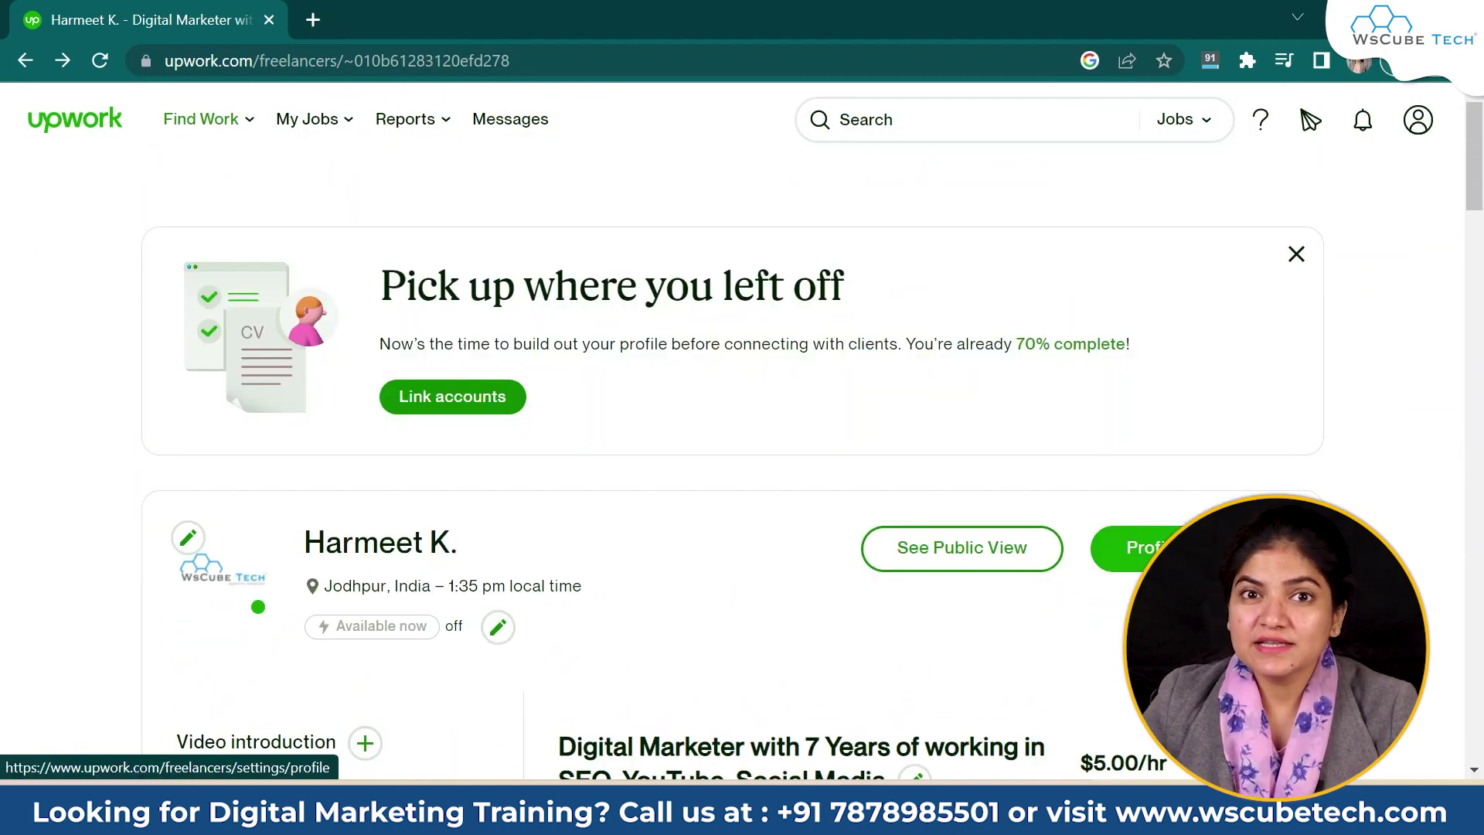
click(1135, 551)
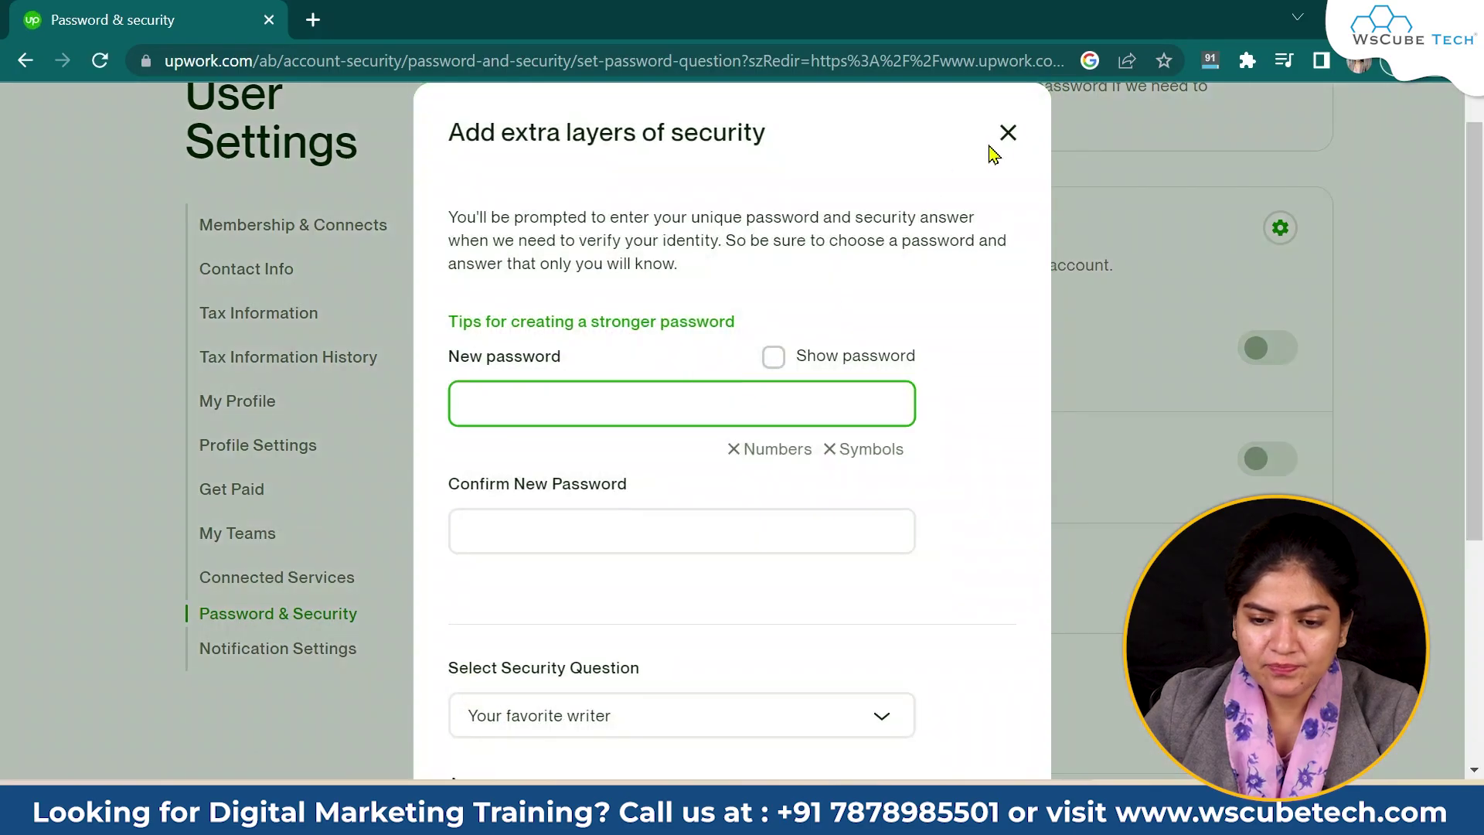
click(1003, 135)
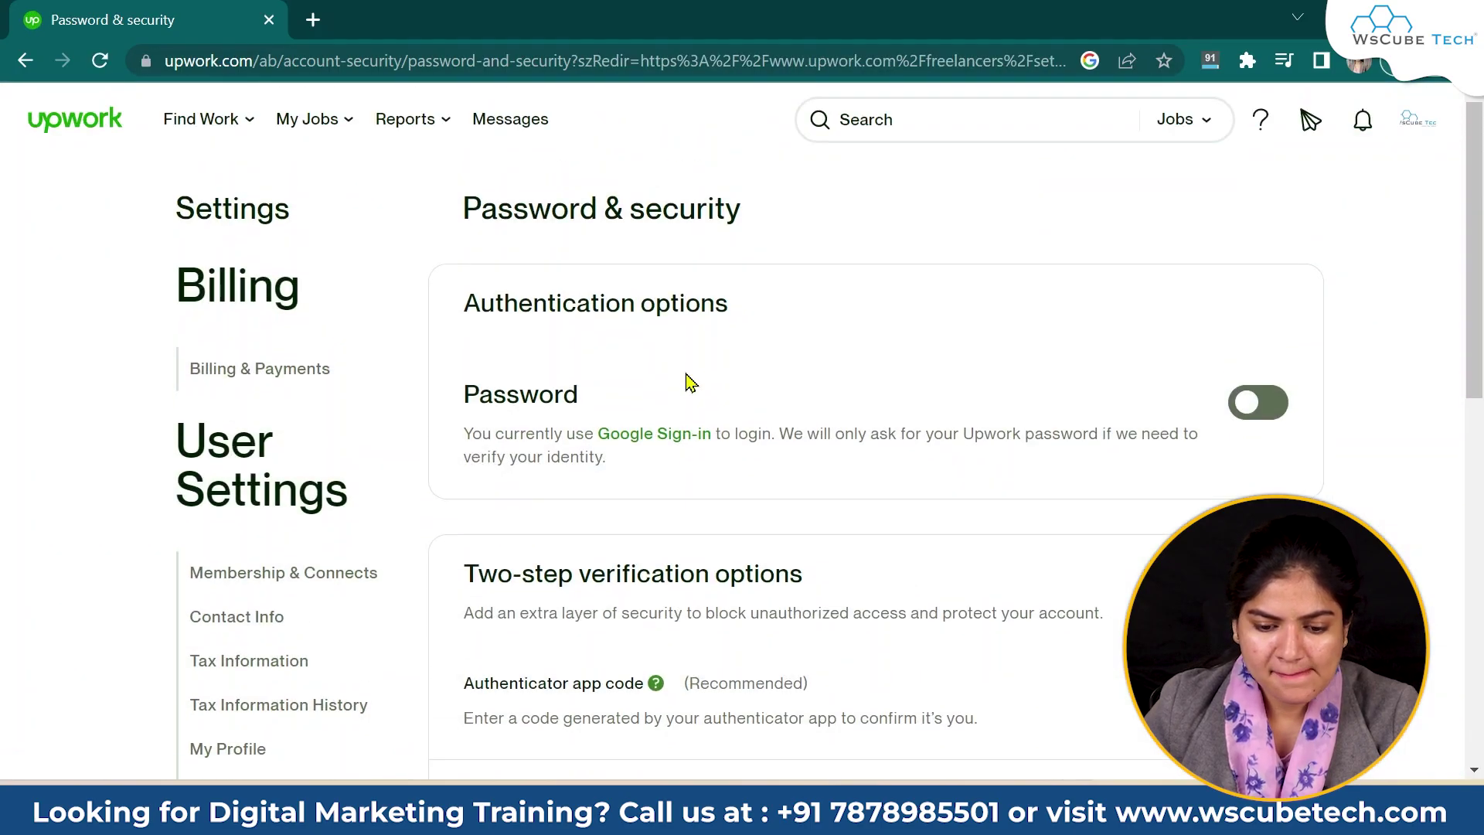
Turn on the account's password authentication, fill both new password fields with the browser's suggested strong password and save it.
scroll(690, 382, down, 3)
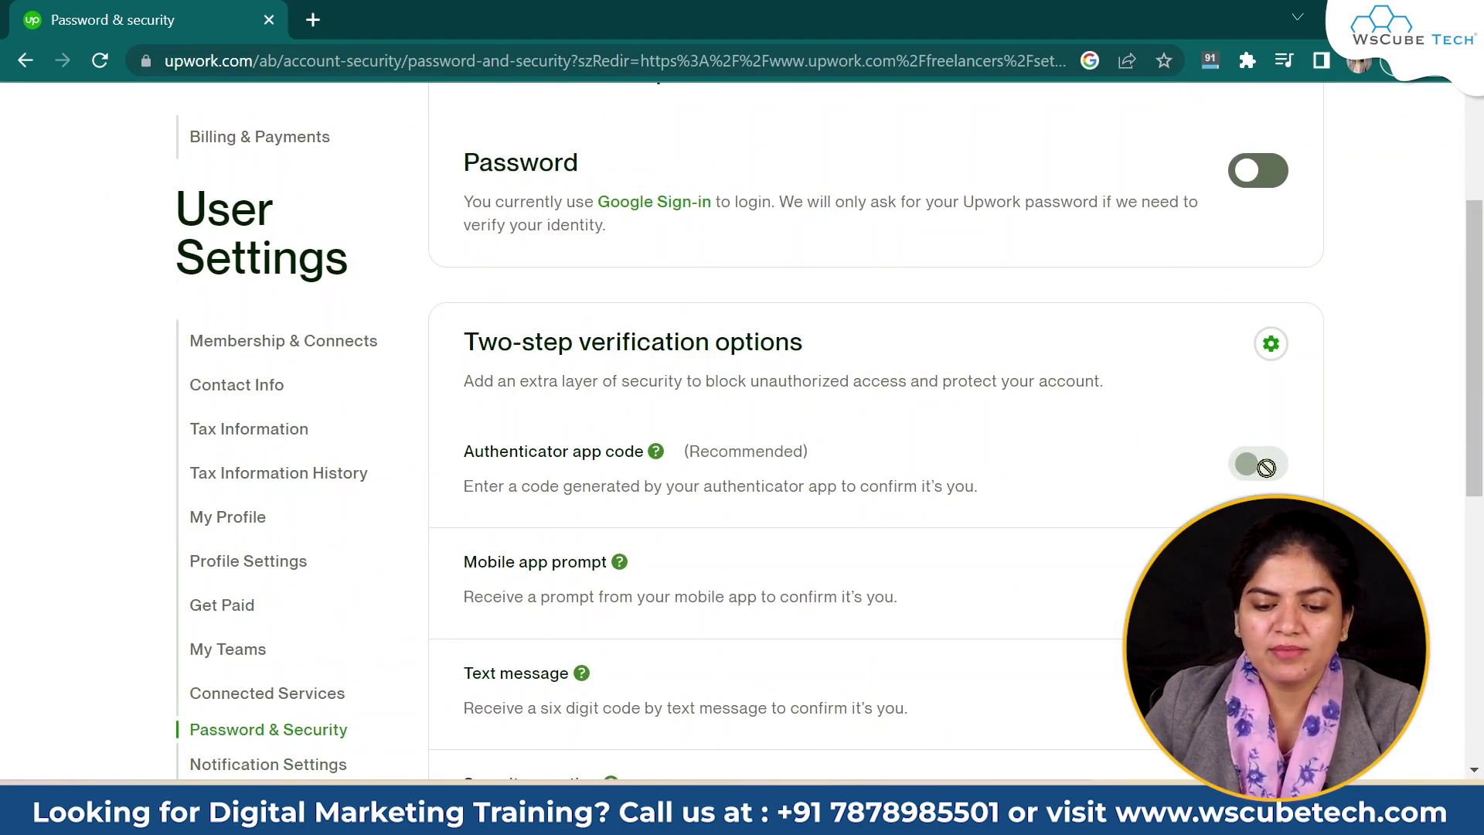
scroll(1301, 379, up, 3)
click(1267, 404)
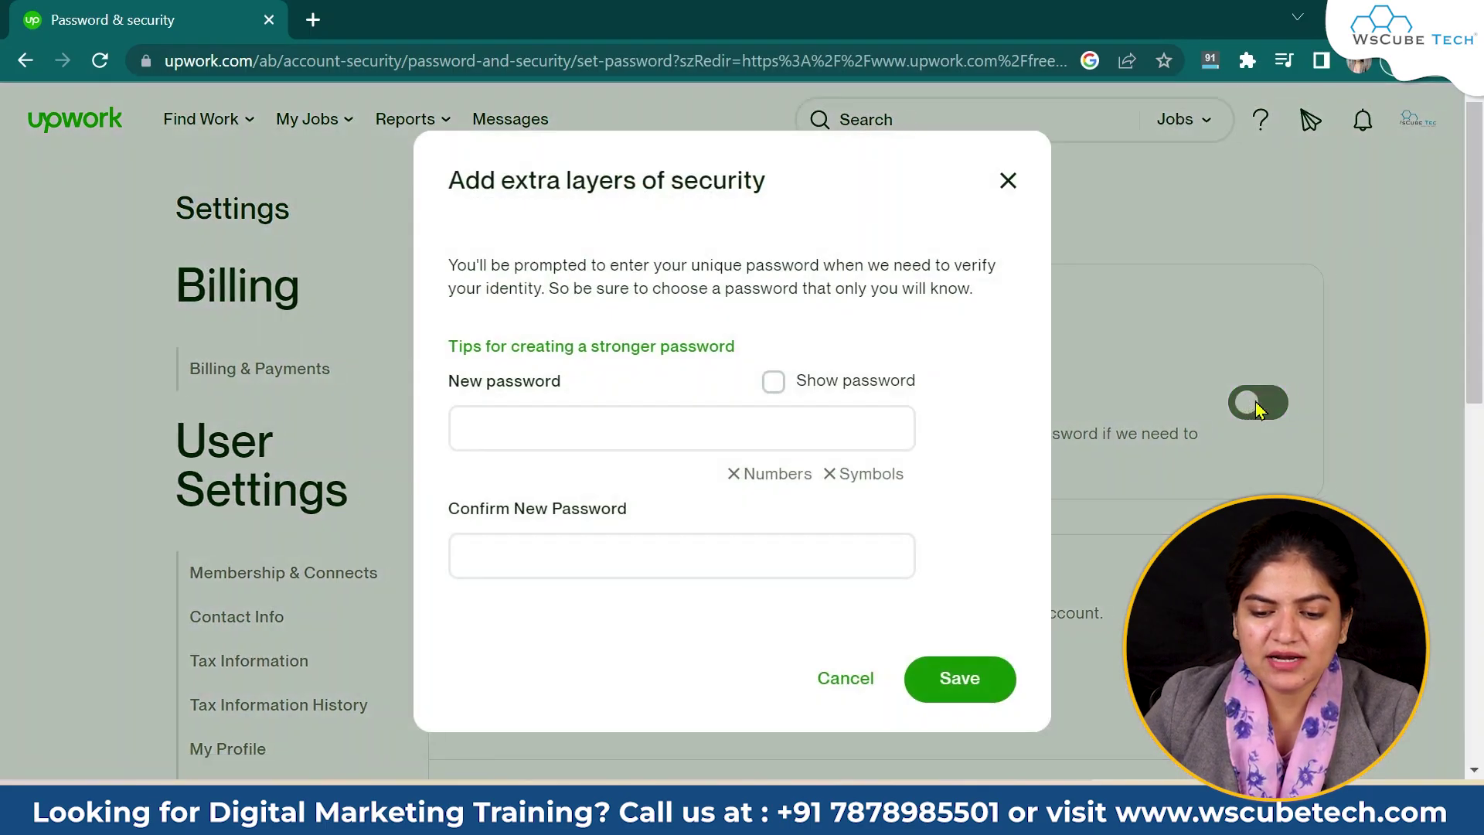
click(1258, 408)
click(1257, 408)
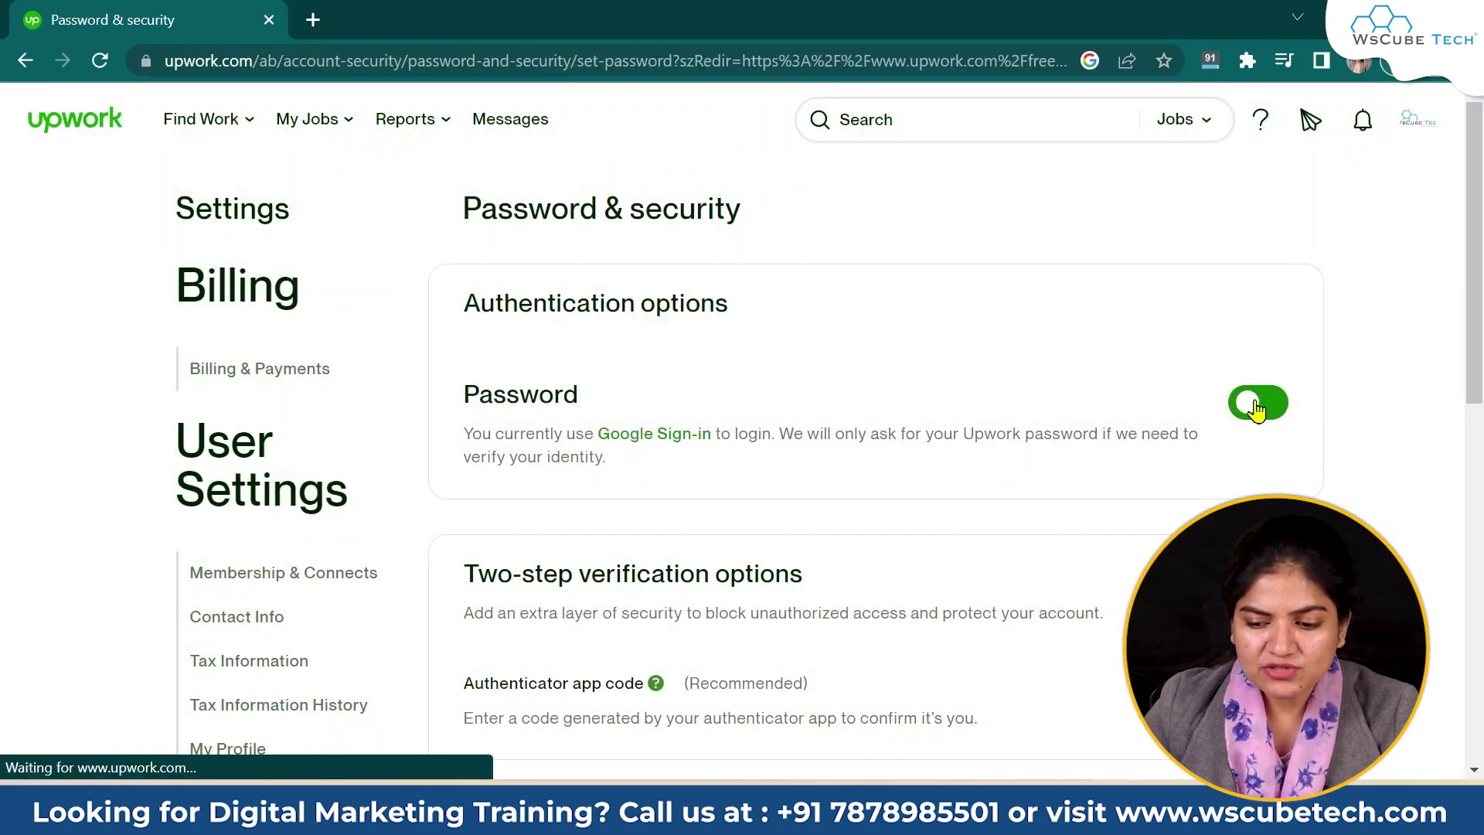
click(587, 427)
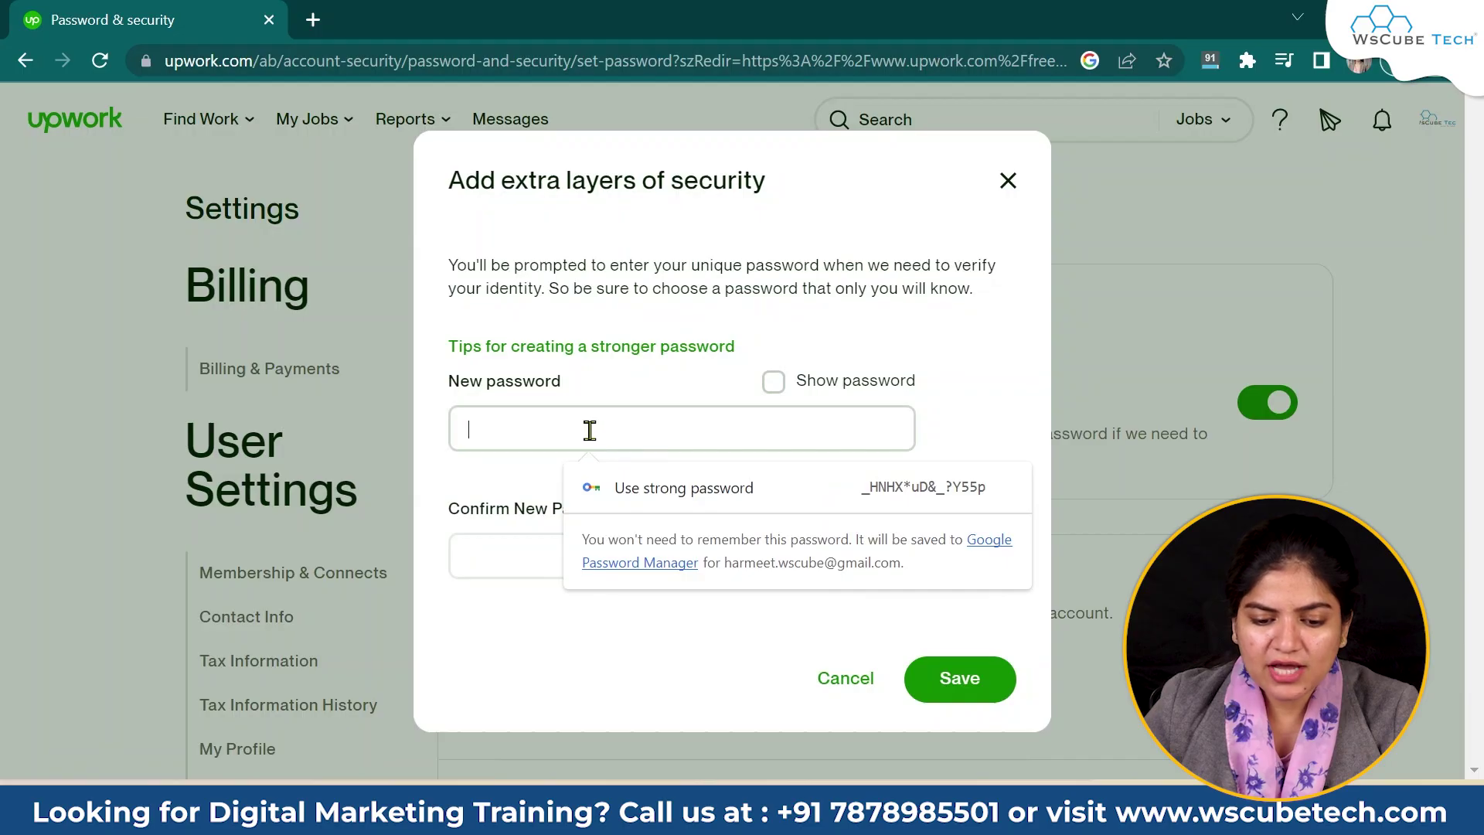
click(788, 485)
click(958, 677)
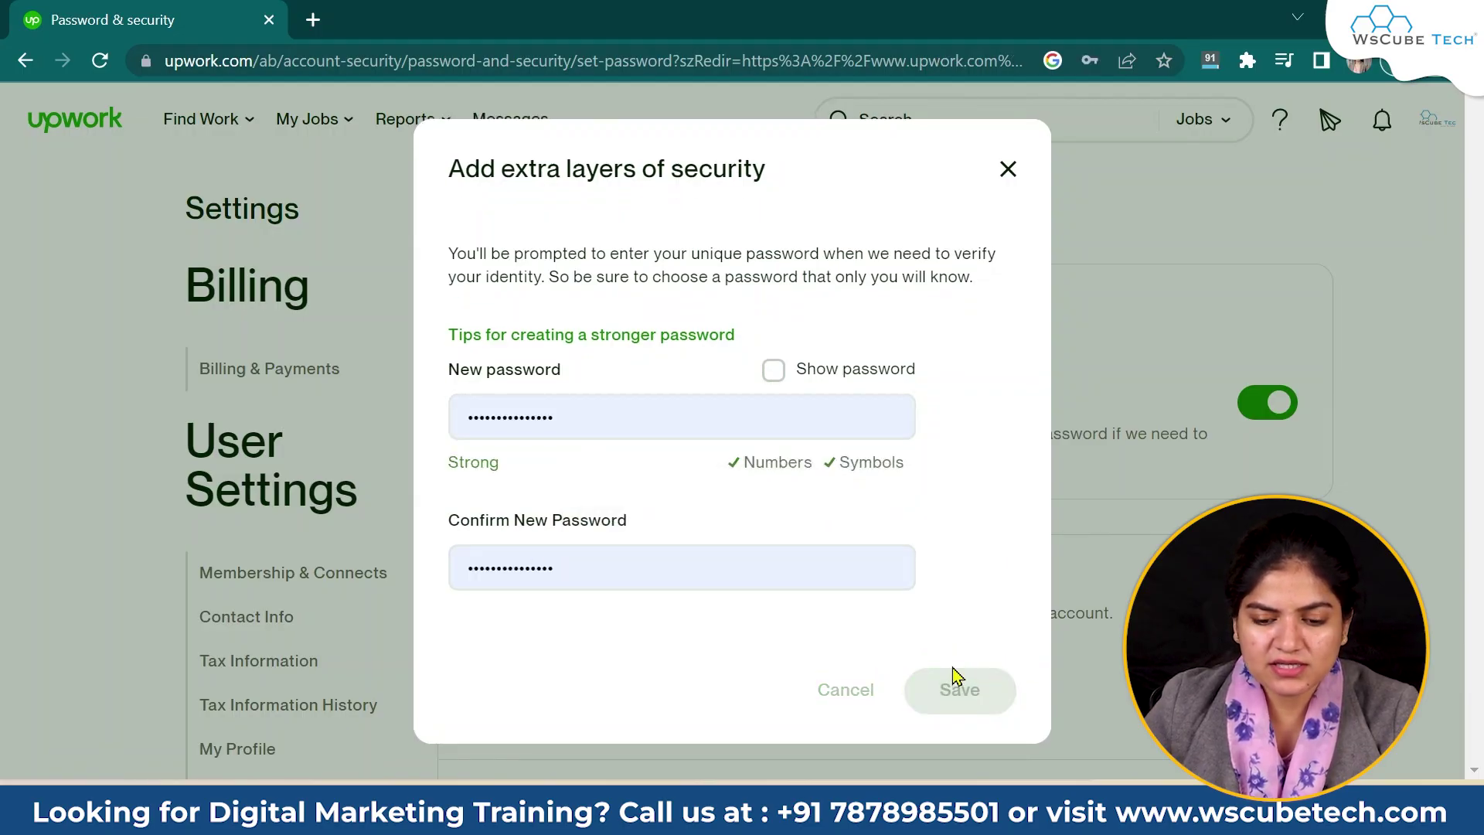
Look over the two-step verification options, the security question and the list of user settings on the Password & security page.
scroll(1116, 675, down, 3)
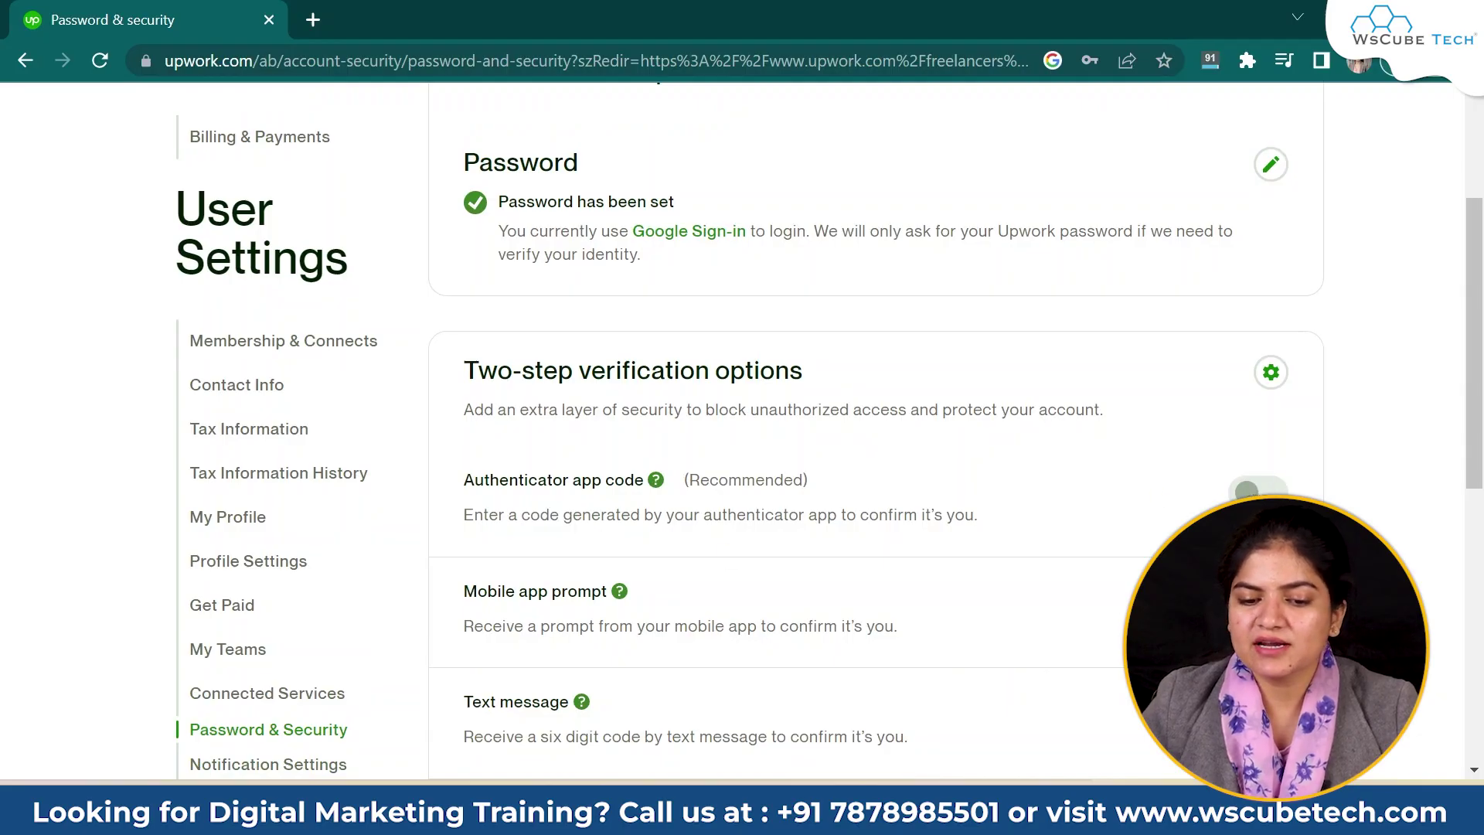
scroll(1038, 559, down, 2)
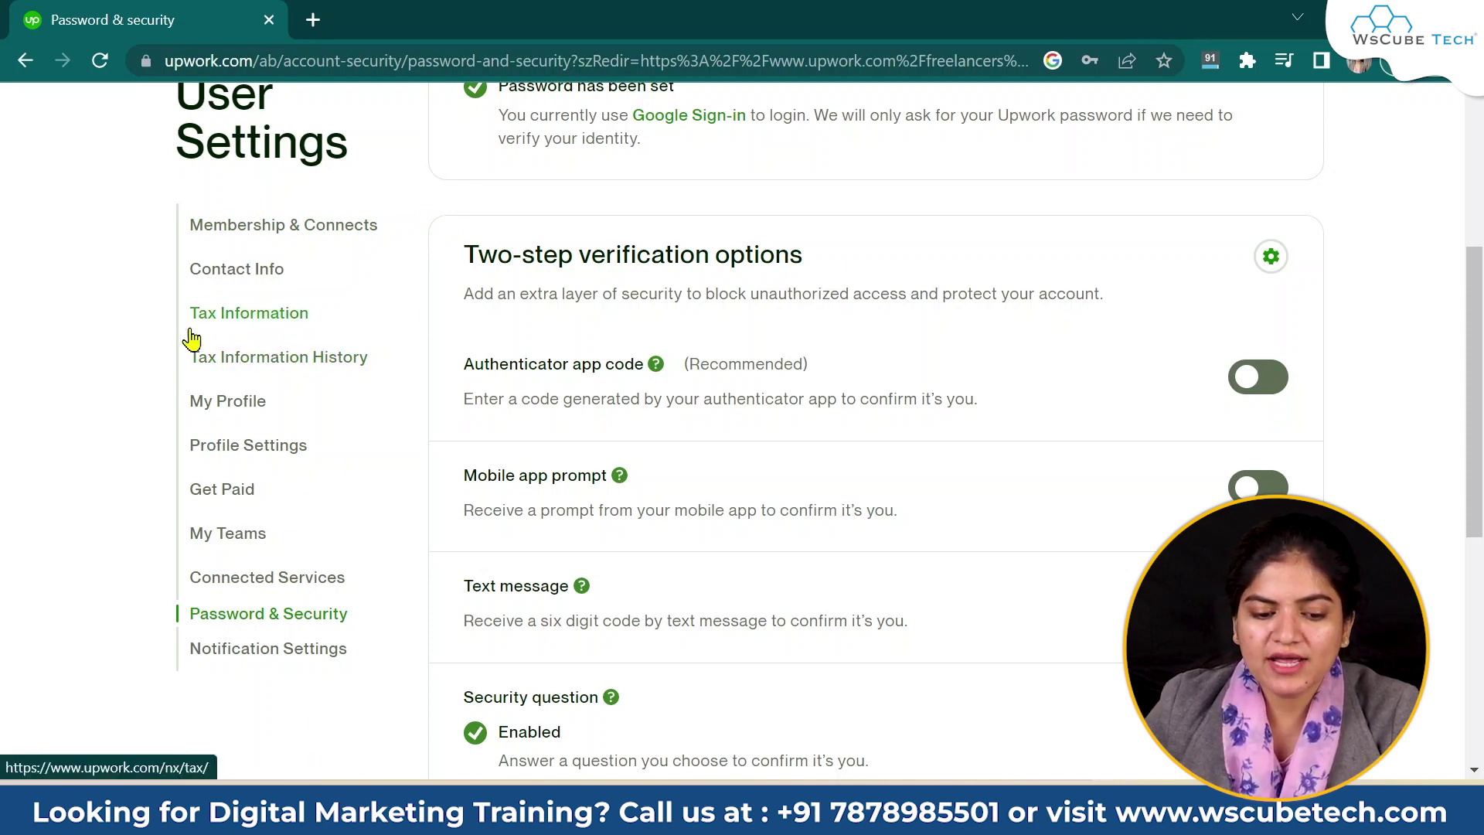
scroll(361, 333, up, 5)
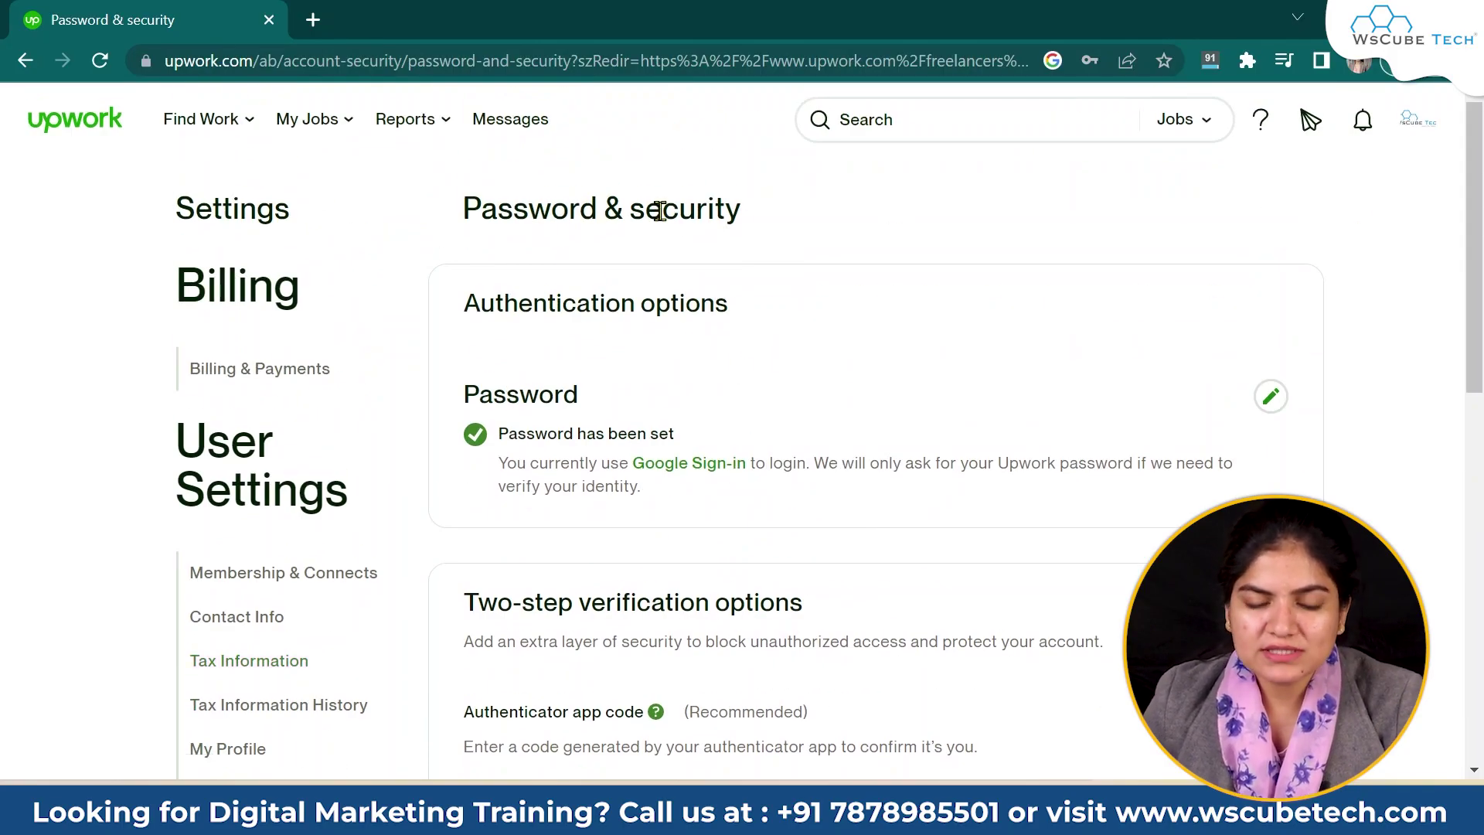
scroll(282, 695, down, 10)
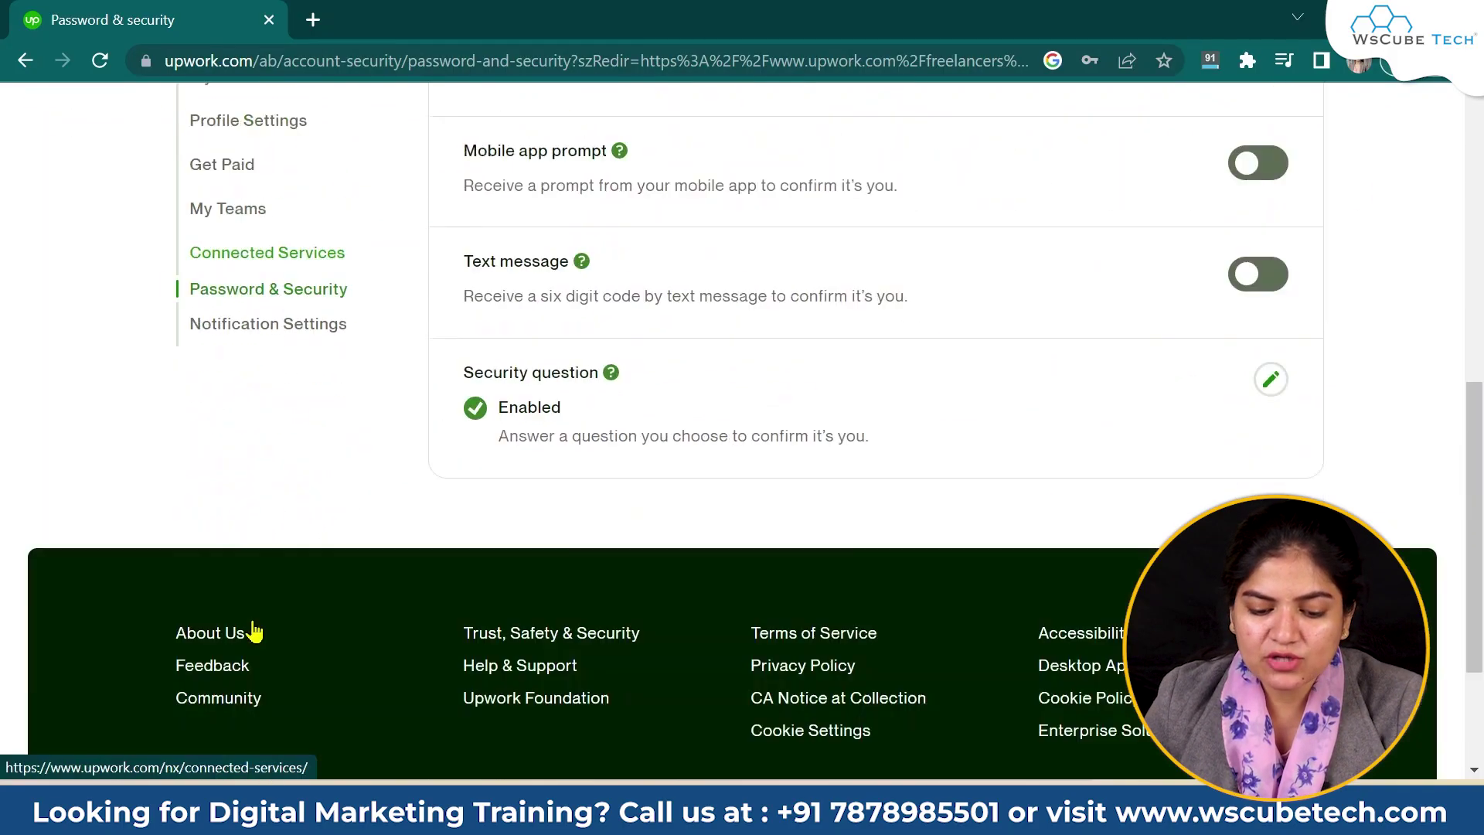
scroll(375, 547, up, 10)
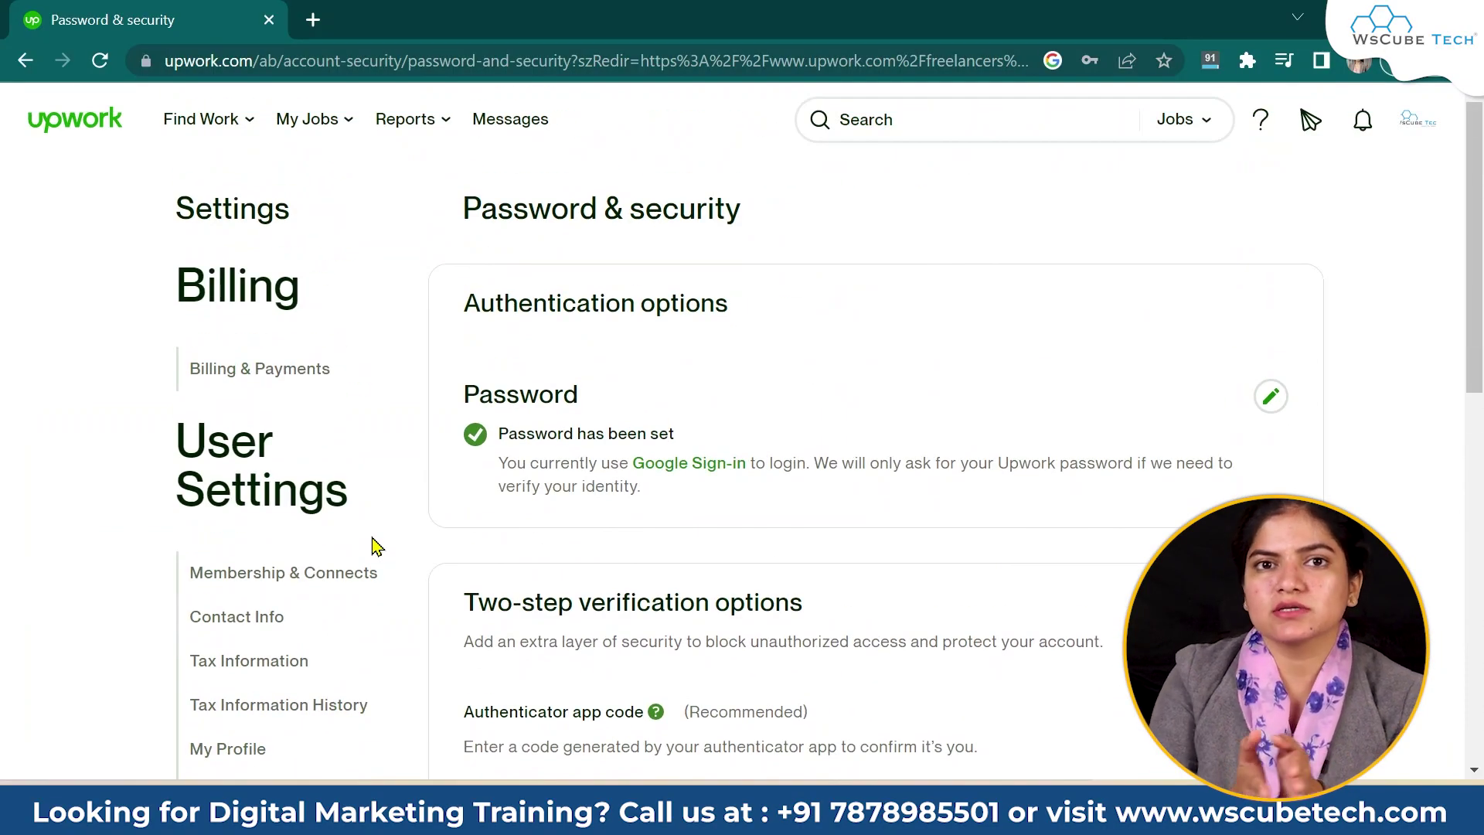